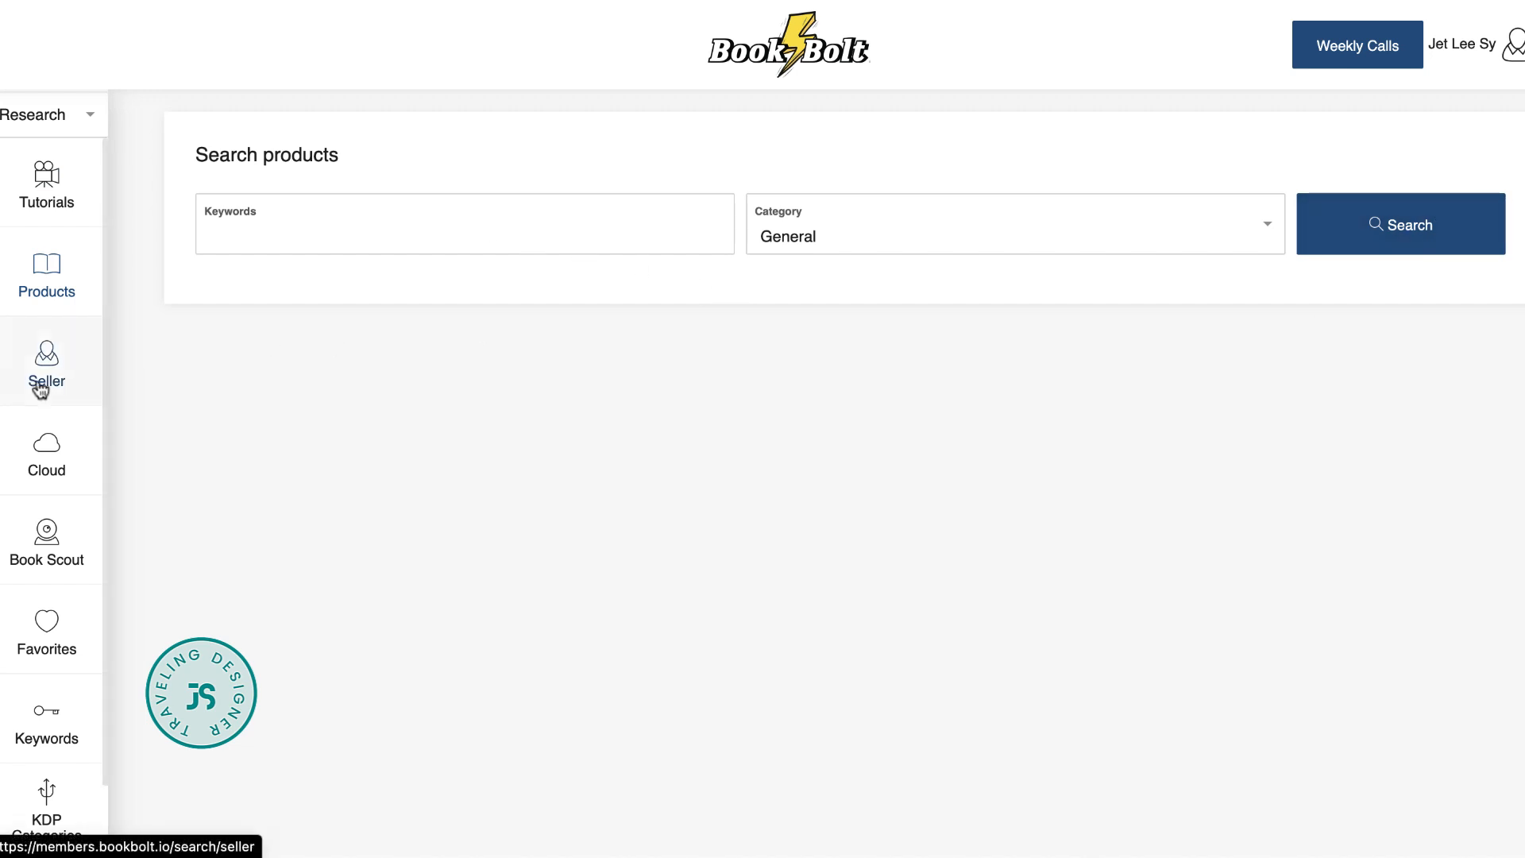
View the Book Scout page, show the Keywords options and look through the remaining research tools
click(50, 573)
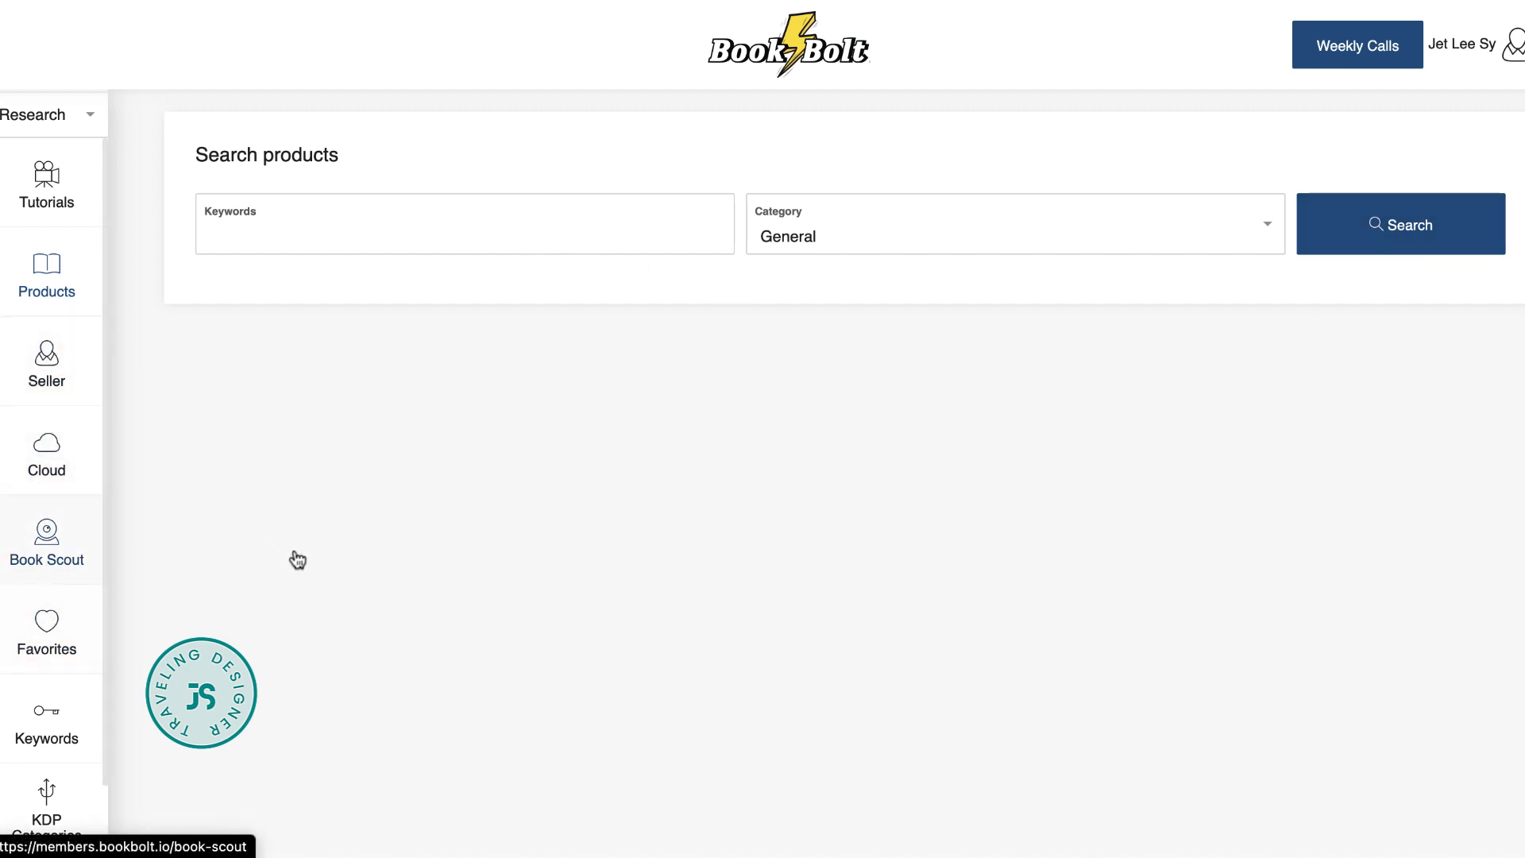
scroll(66, 644, down, 1)
scroll(63, 645, down, 3)
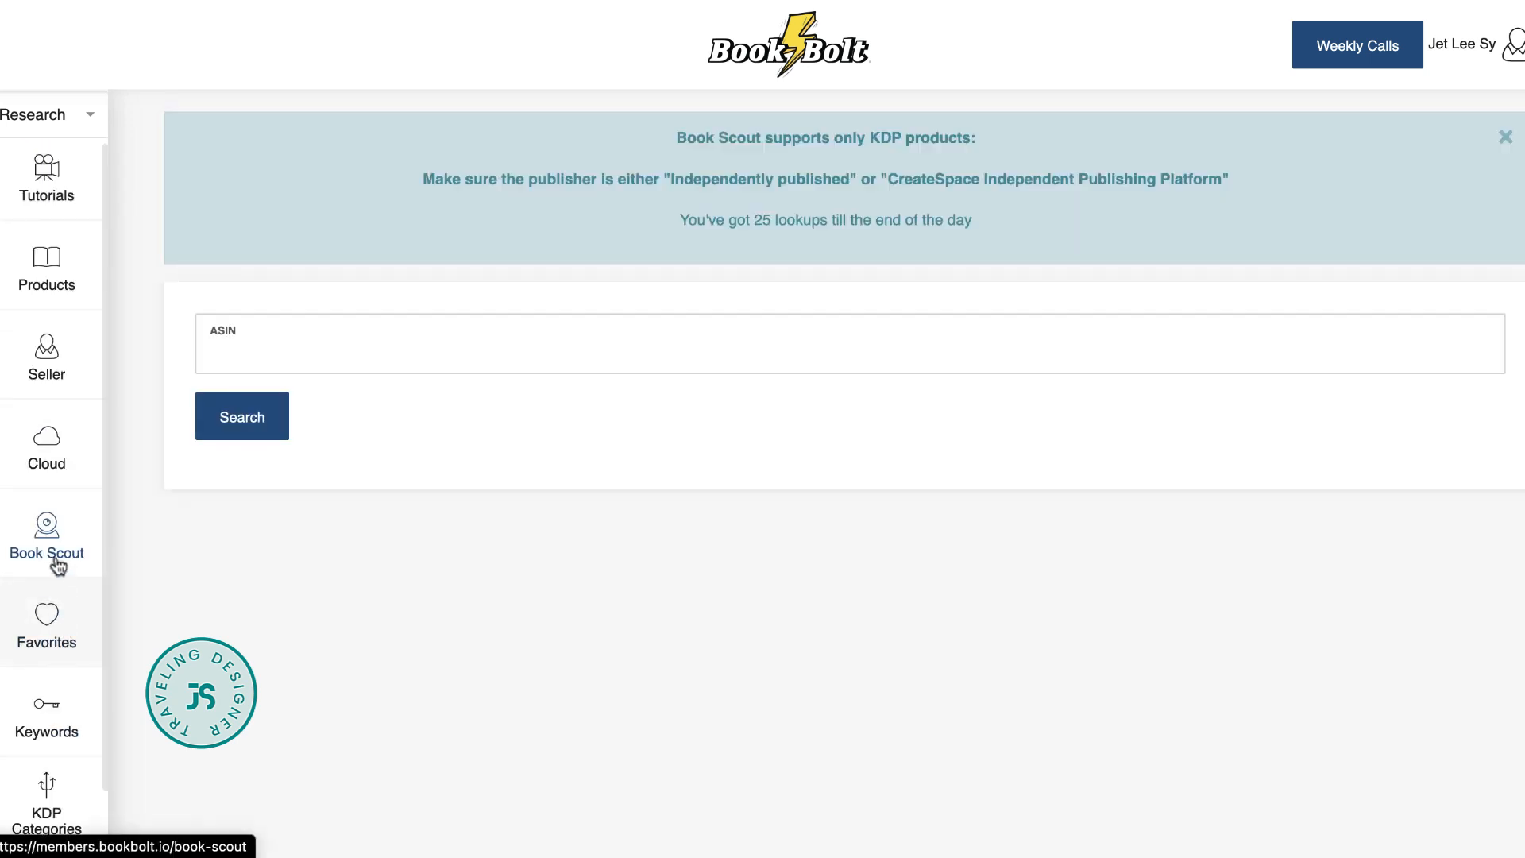
click(48, 719)
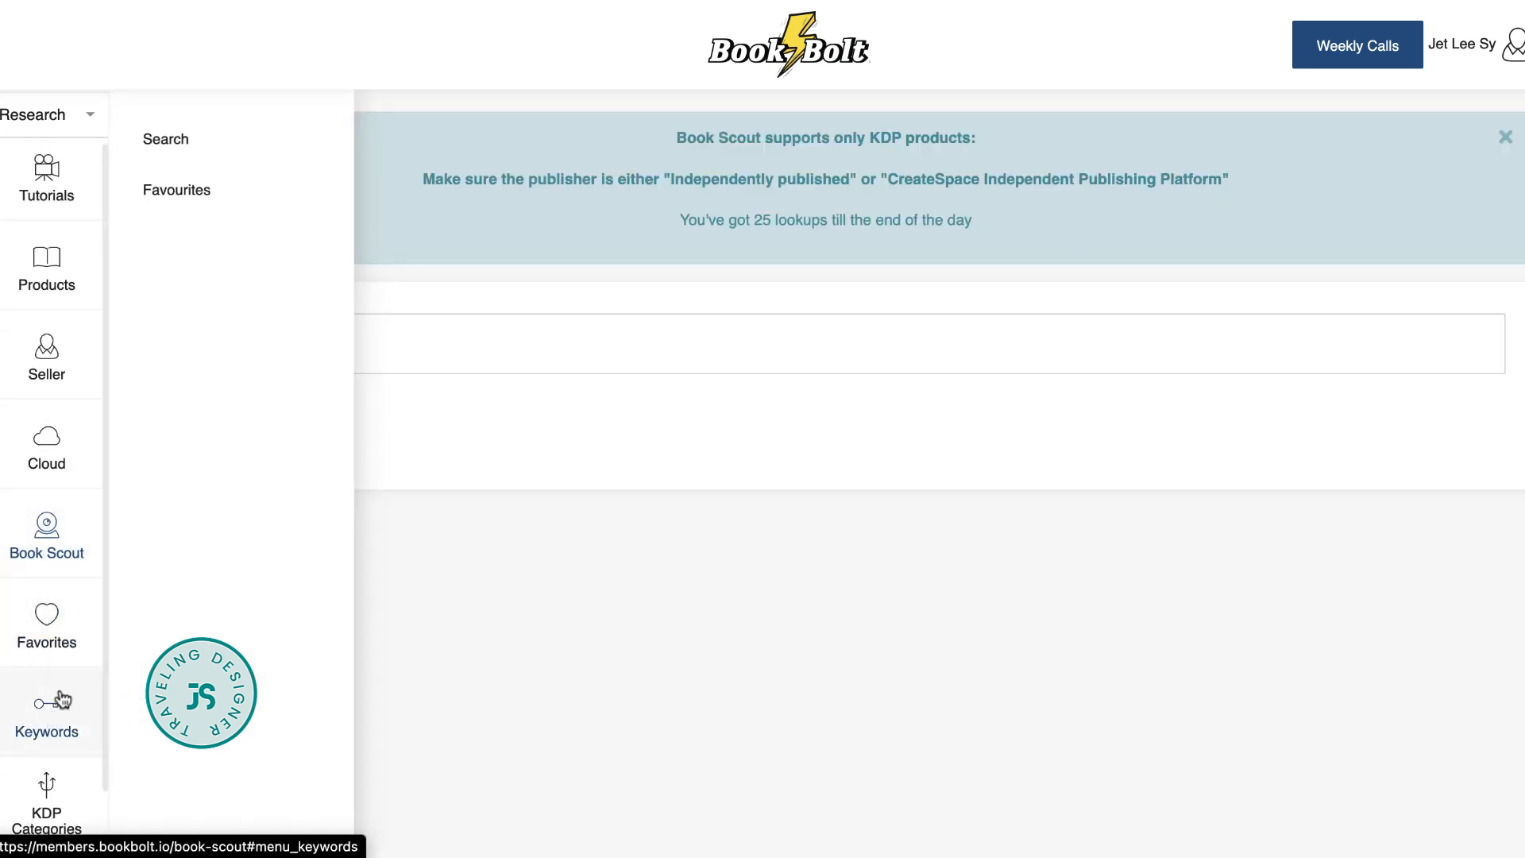
scroll(41, 635, down, 2)
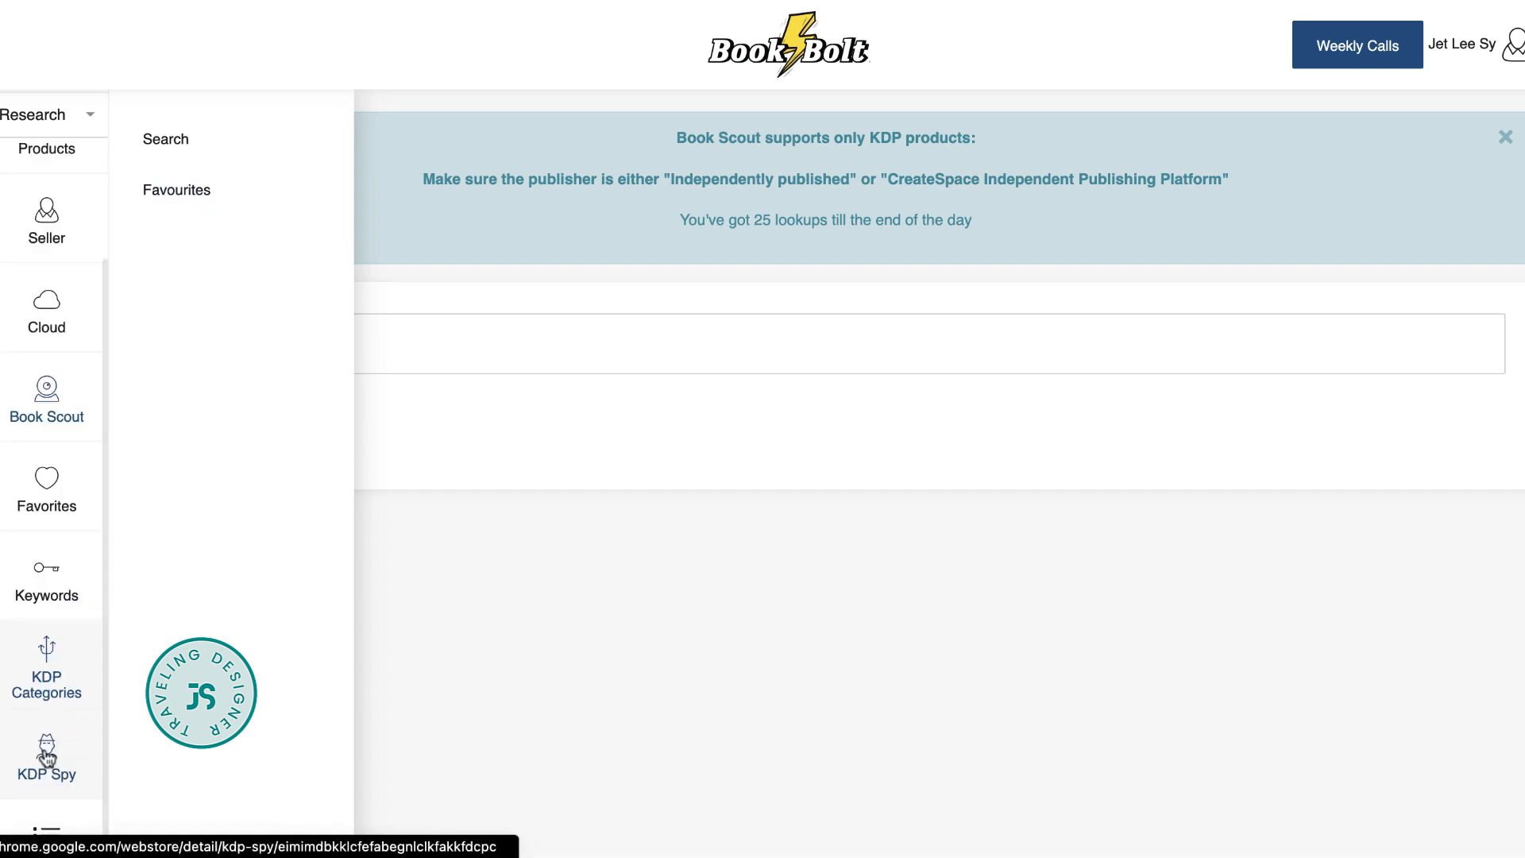
scroll(48, 208, up, 2)
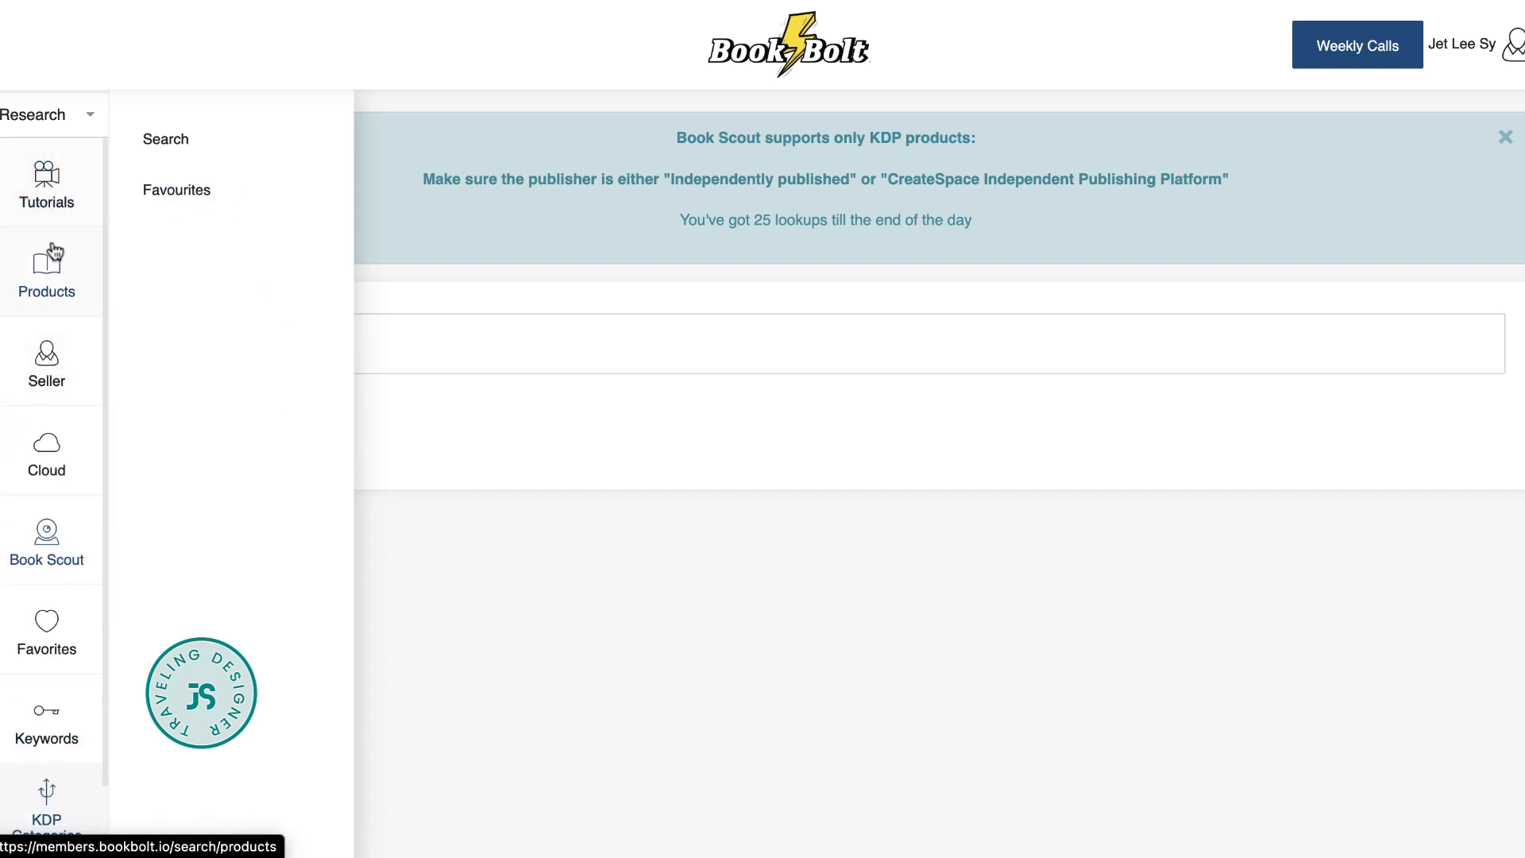
Open the tutorials page and look through the list of training videos
click(69, 184)
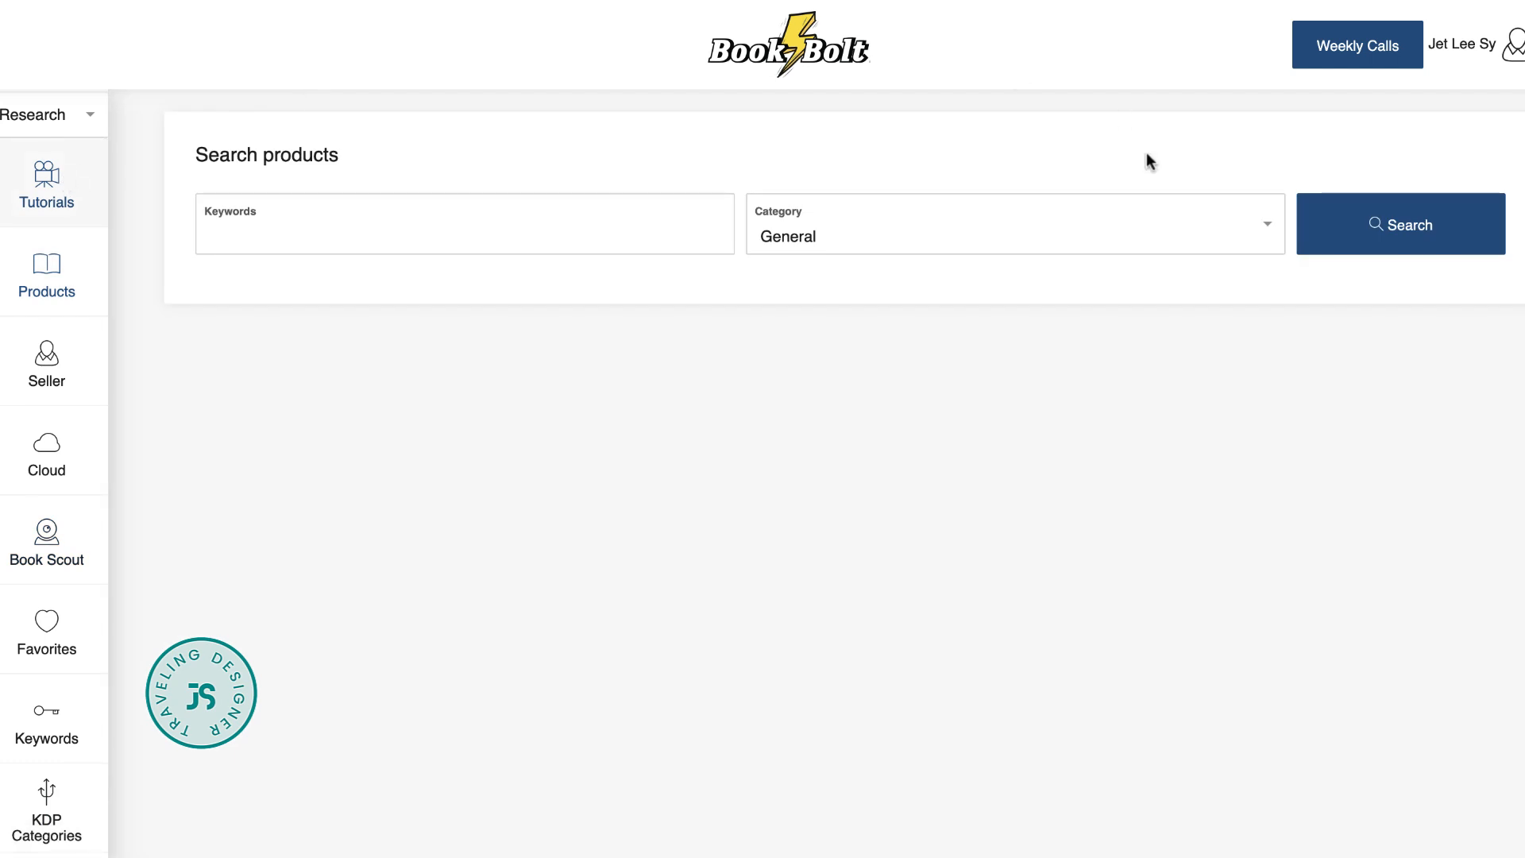
scroll(1208, 521, down, 7)
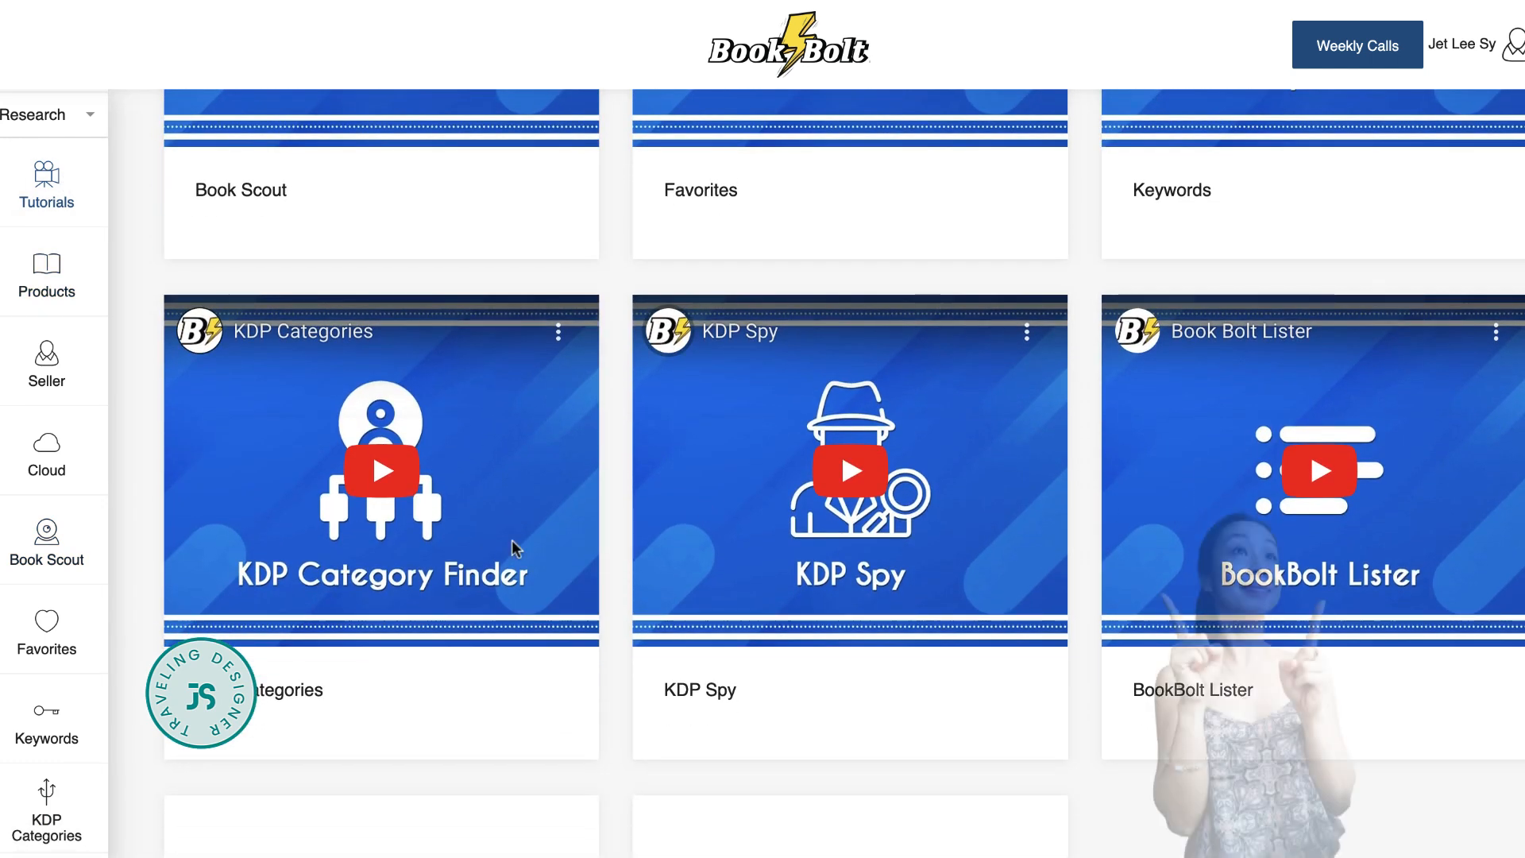
scroll(512, 541, down, 3)
scroll(844, 473, down, 3)
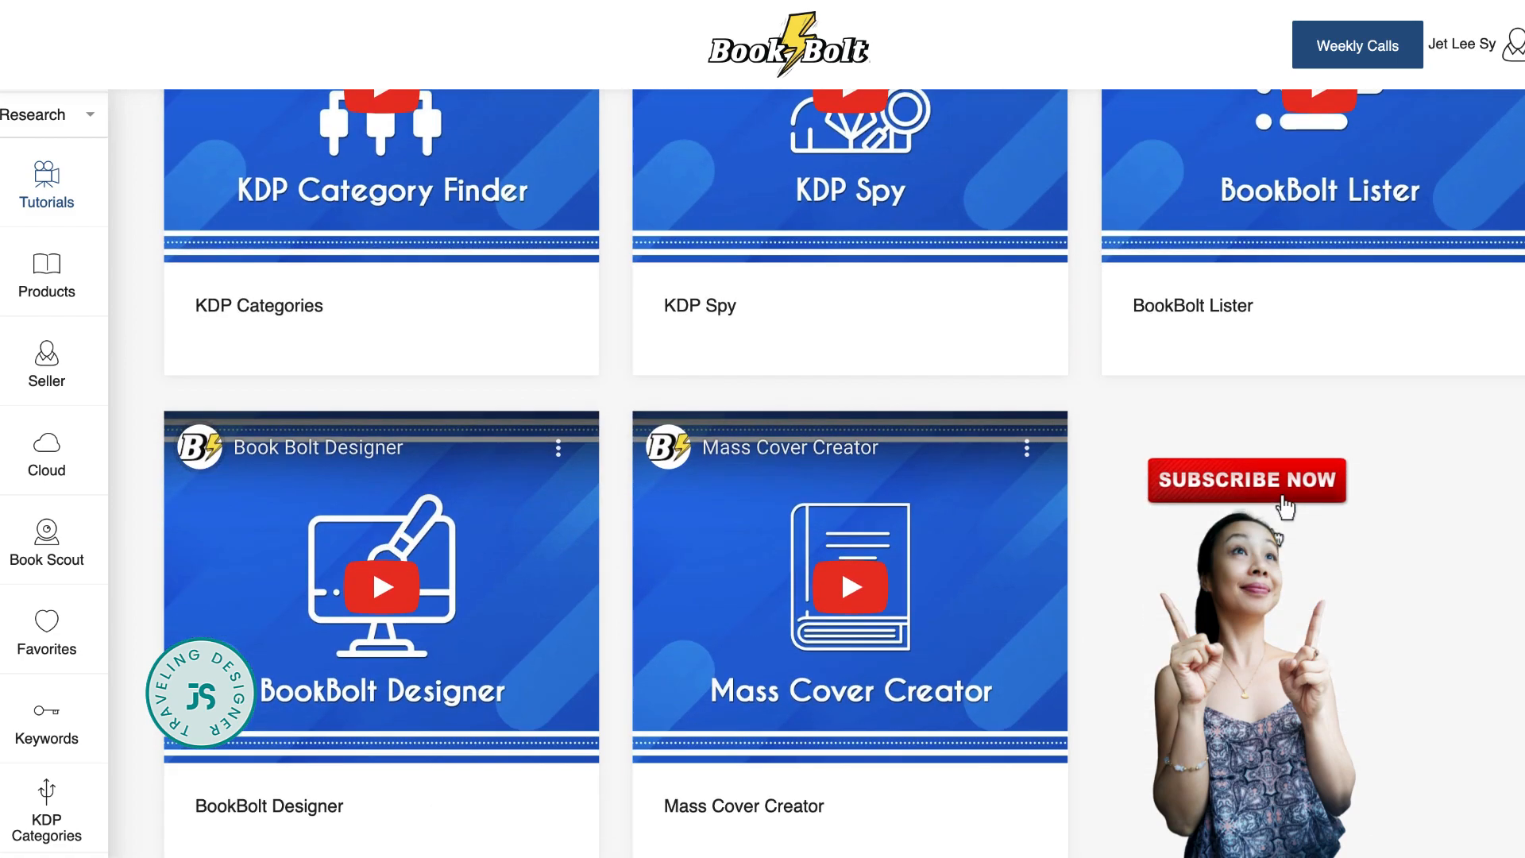
scroll(843, 472, up, 13)
scroll(1154, 72, up, 5)
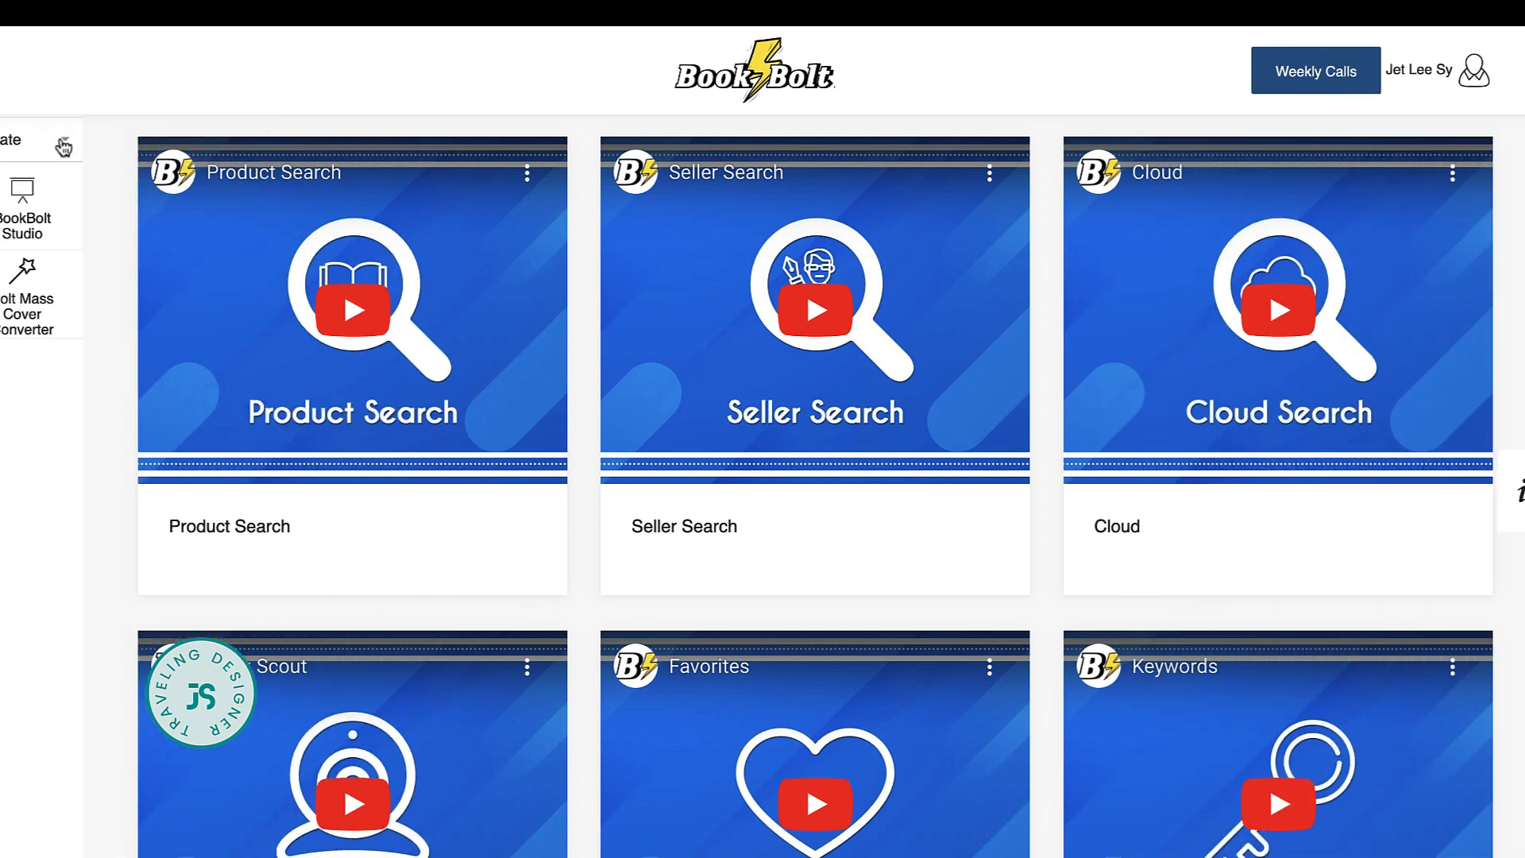
Open BookBolt Studio from the Create tools and start a new project
click(64, 146)
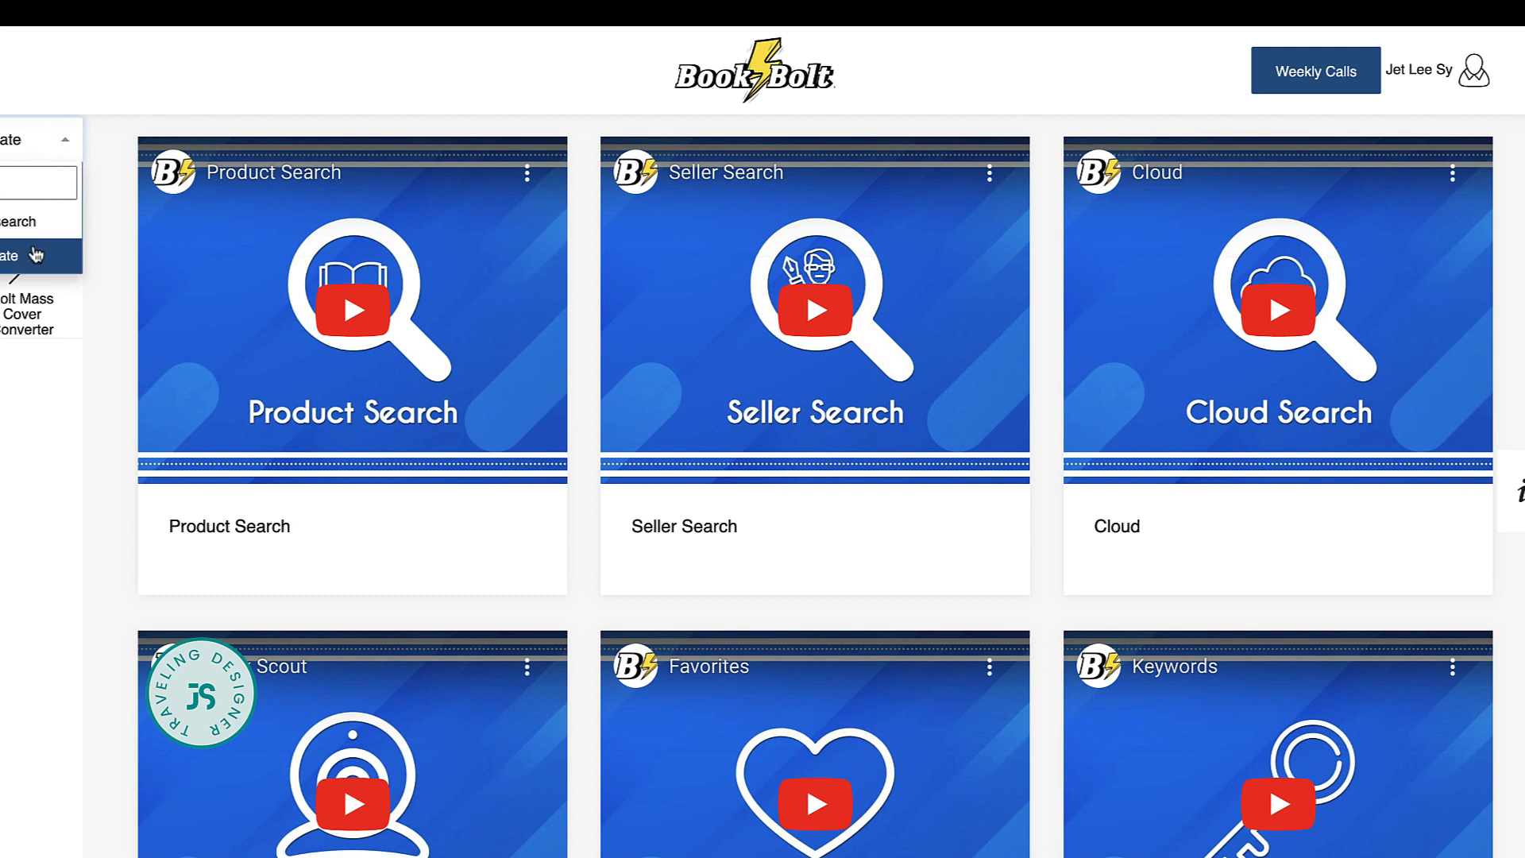
click(108, 238)
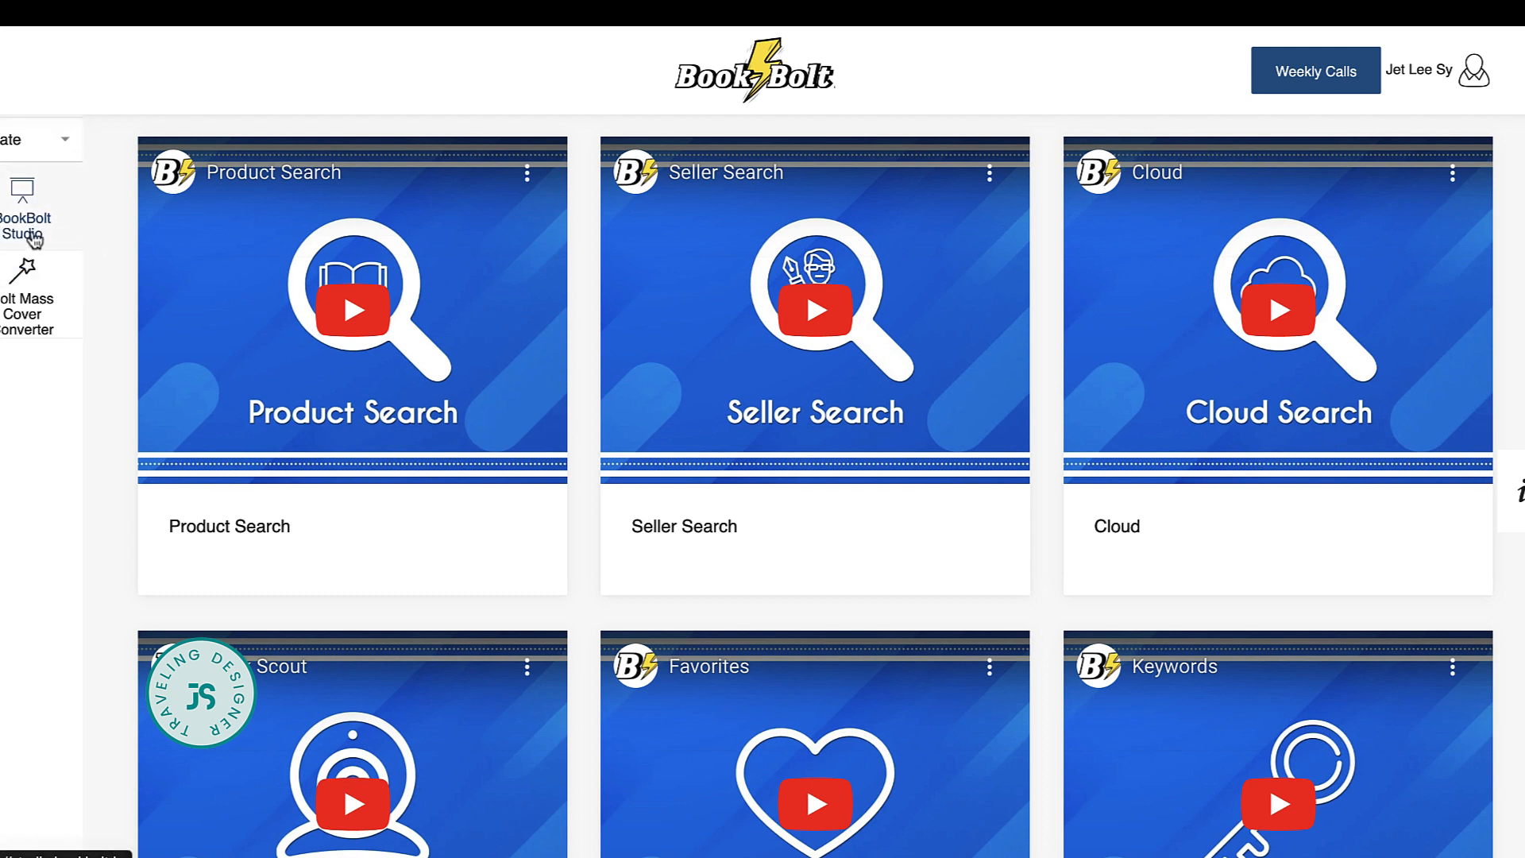
click(48, 235)
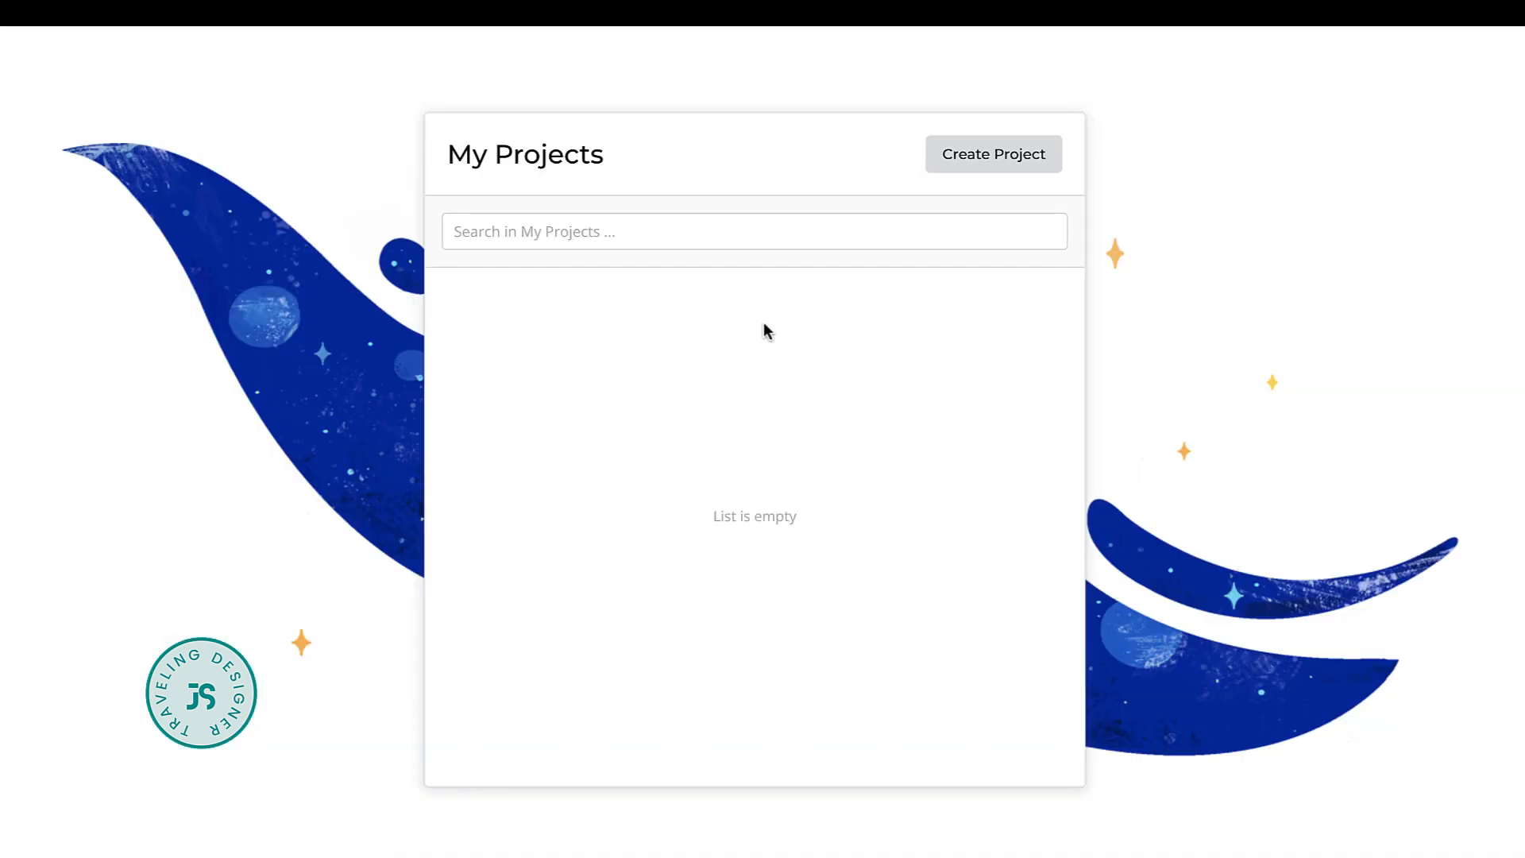
click(977, 159)
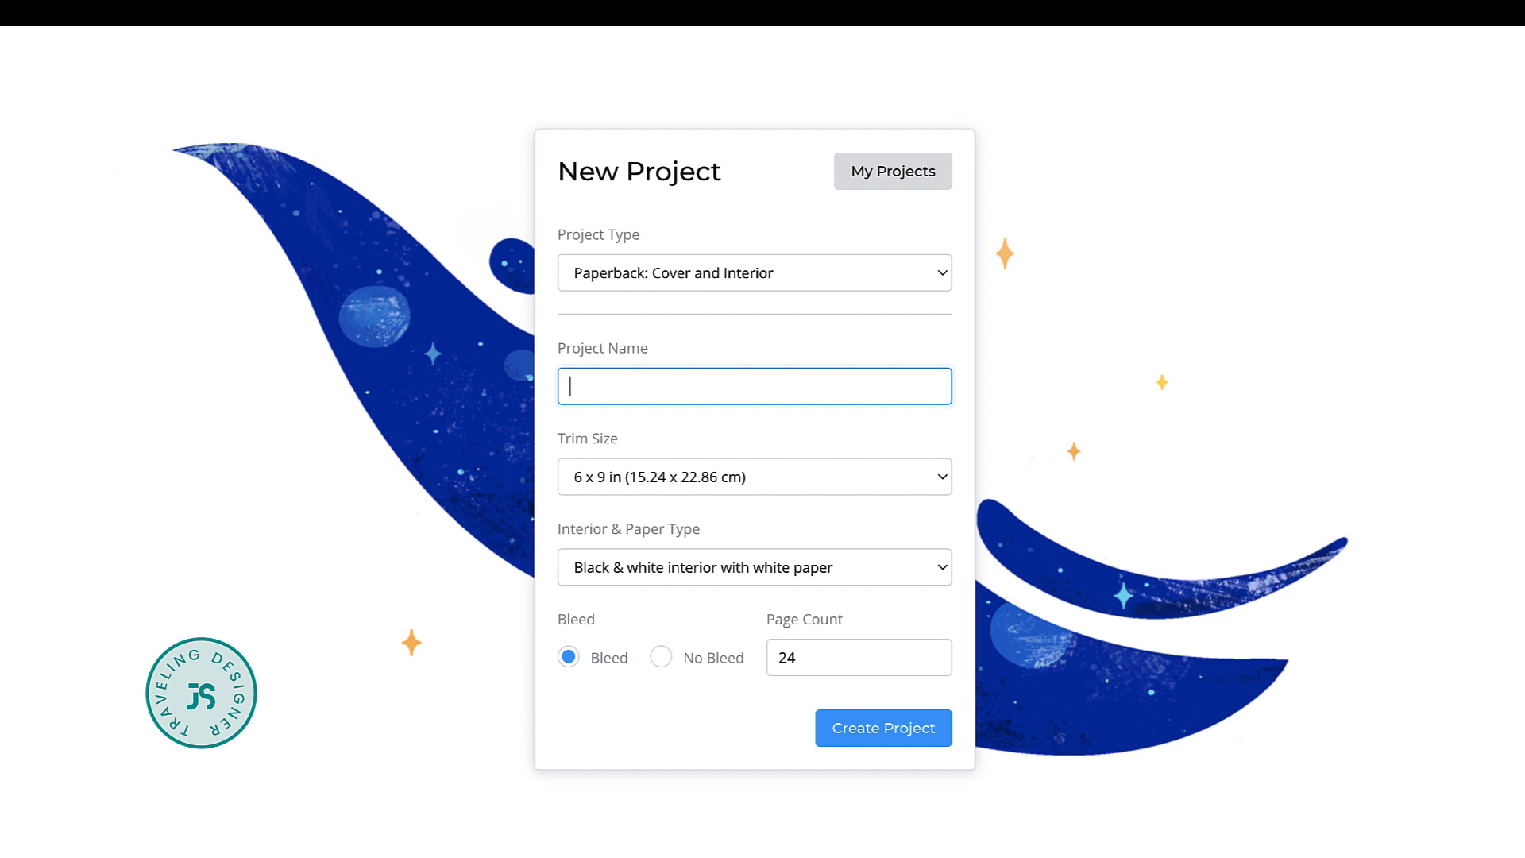
Create a project named Christmas Planner with a trim size of 7 x 10 in
text(Christmas Planner)
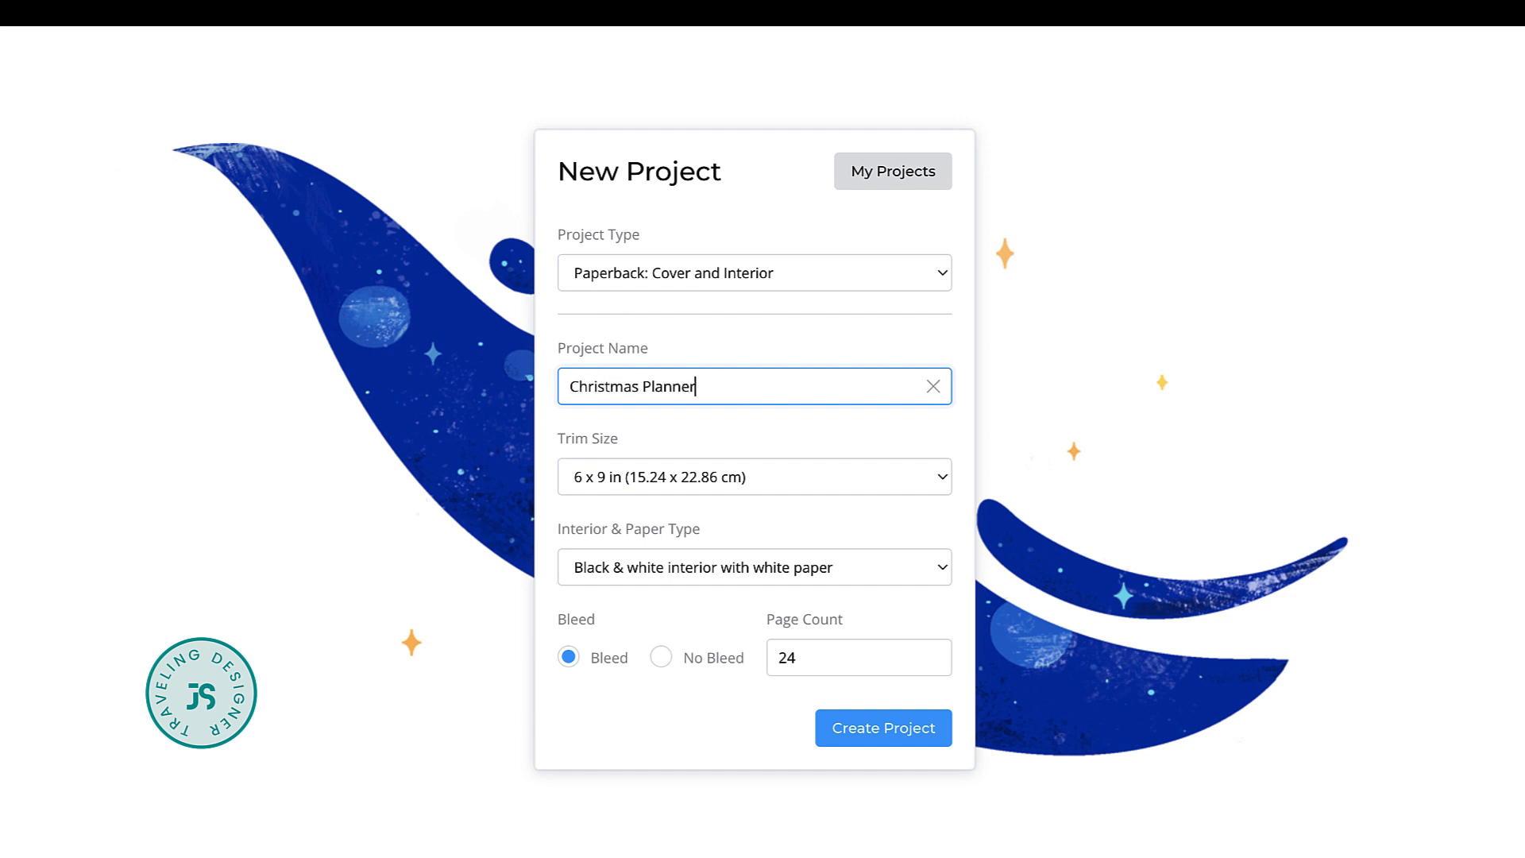
click(691, 476)
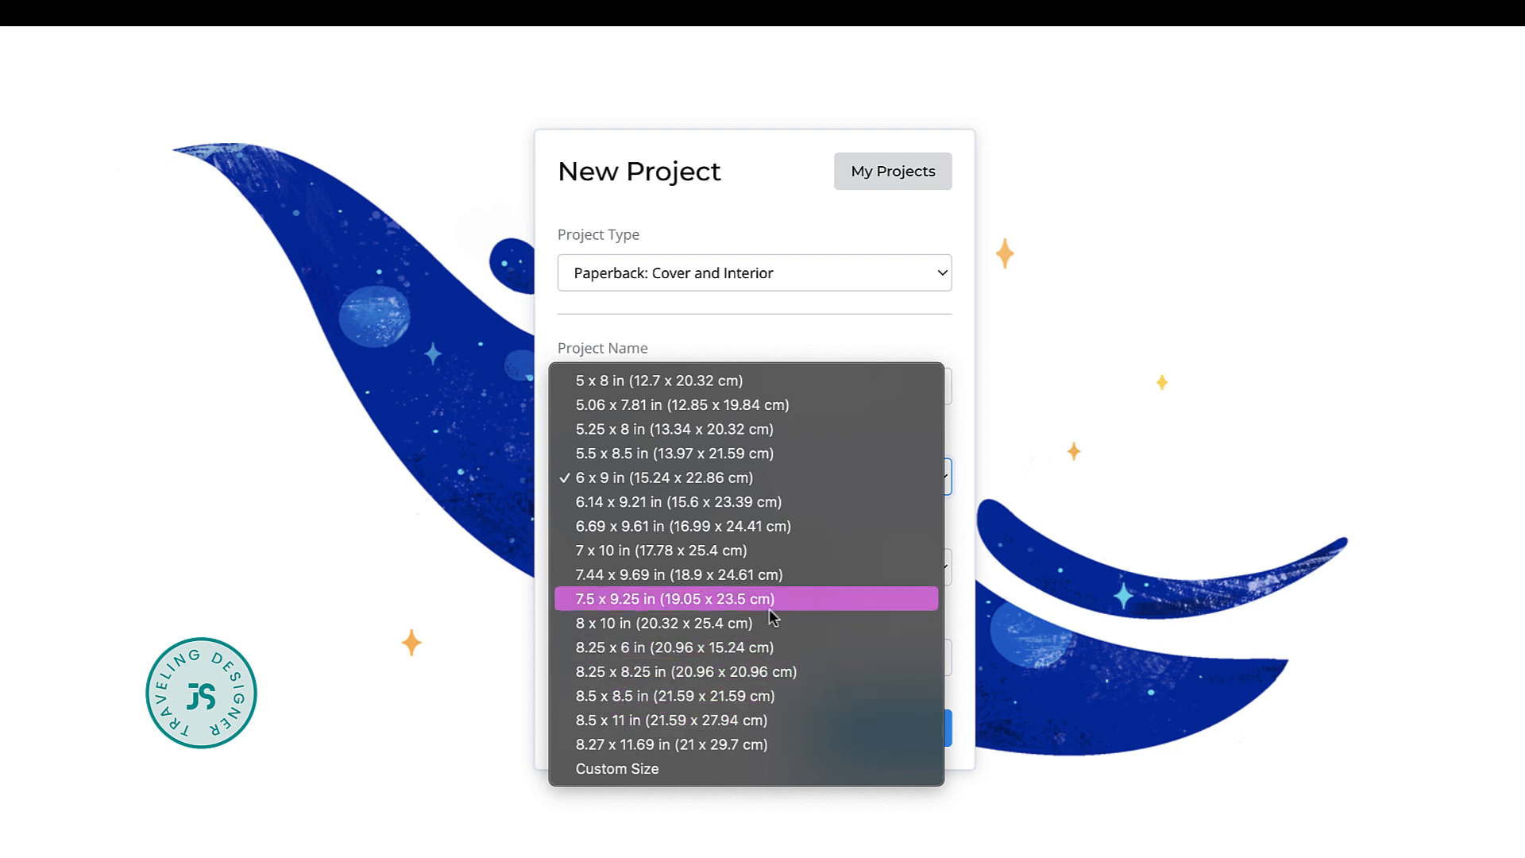
click(766, 556)
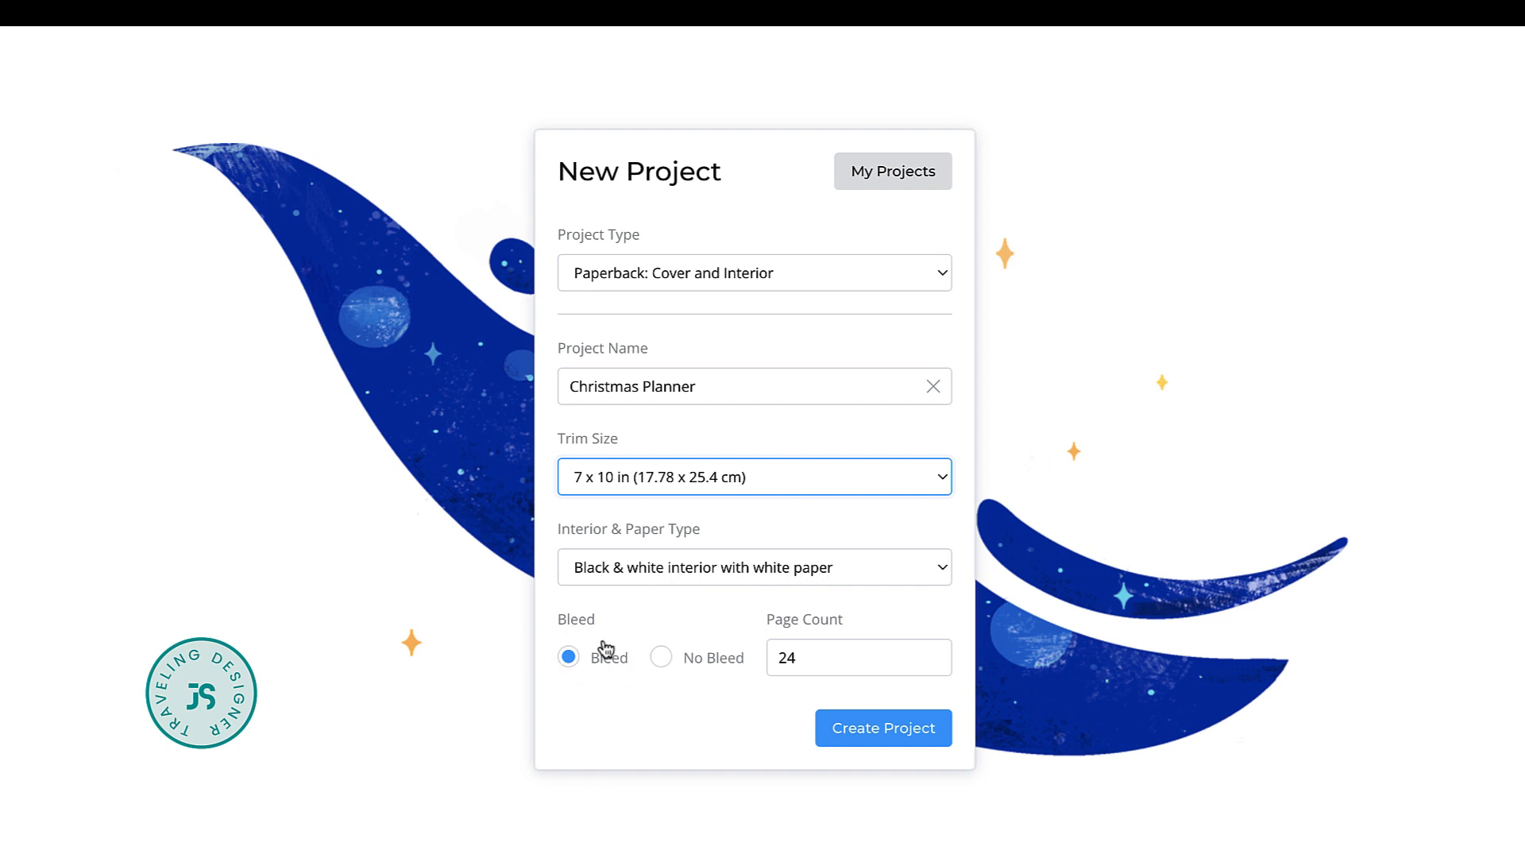
click(885, 662)
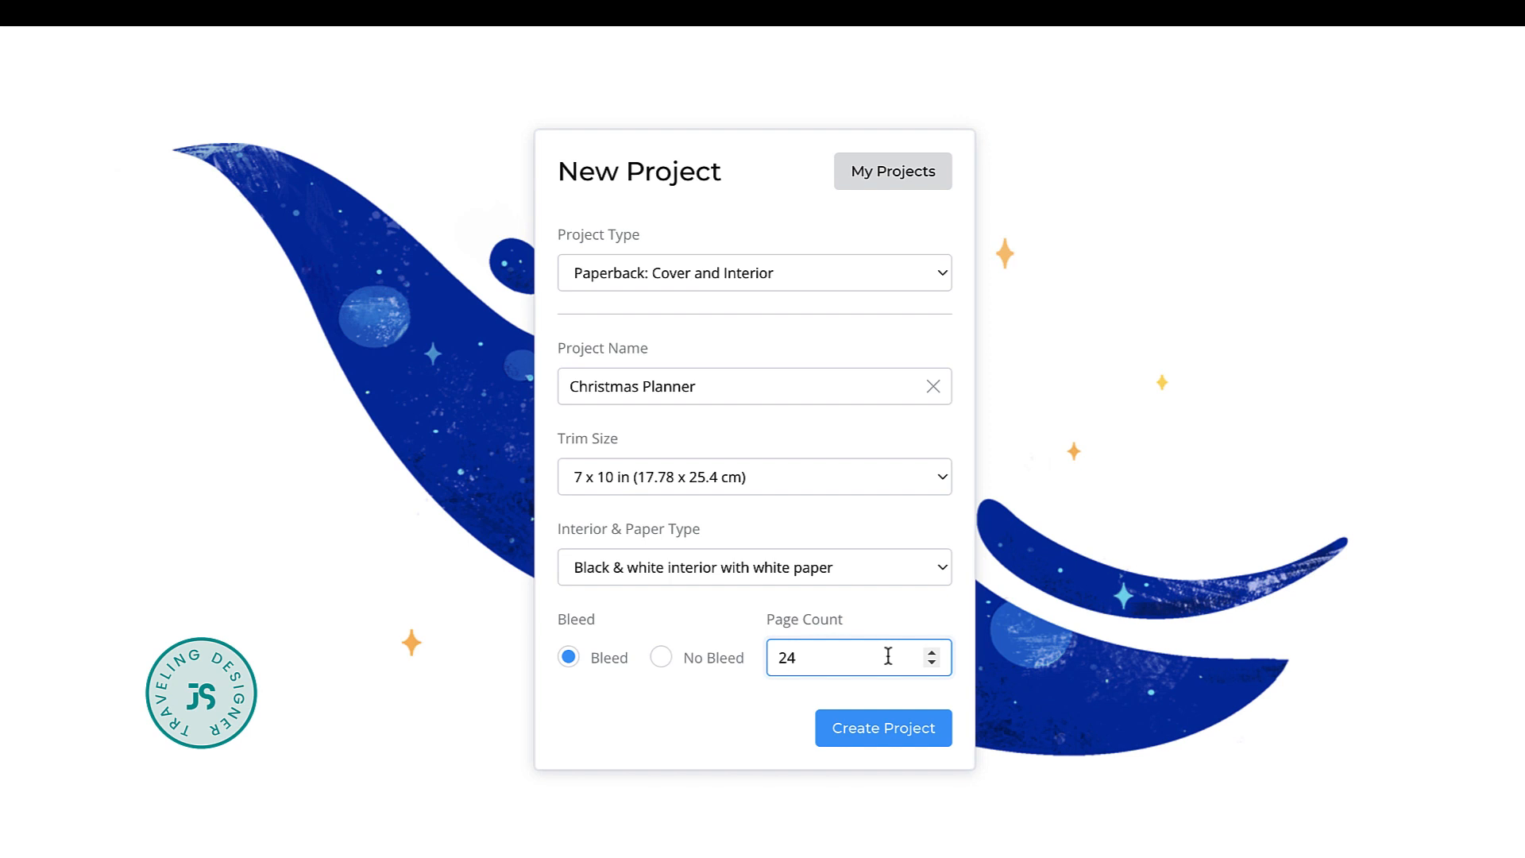
click(903, 733)
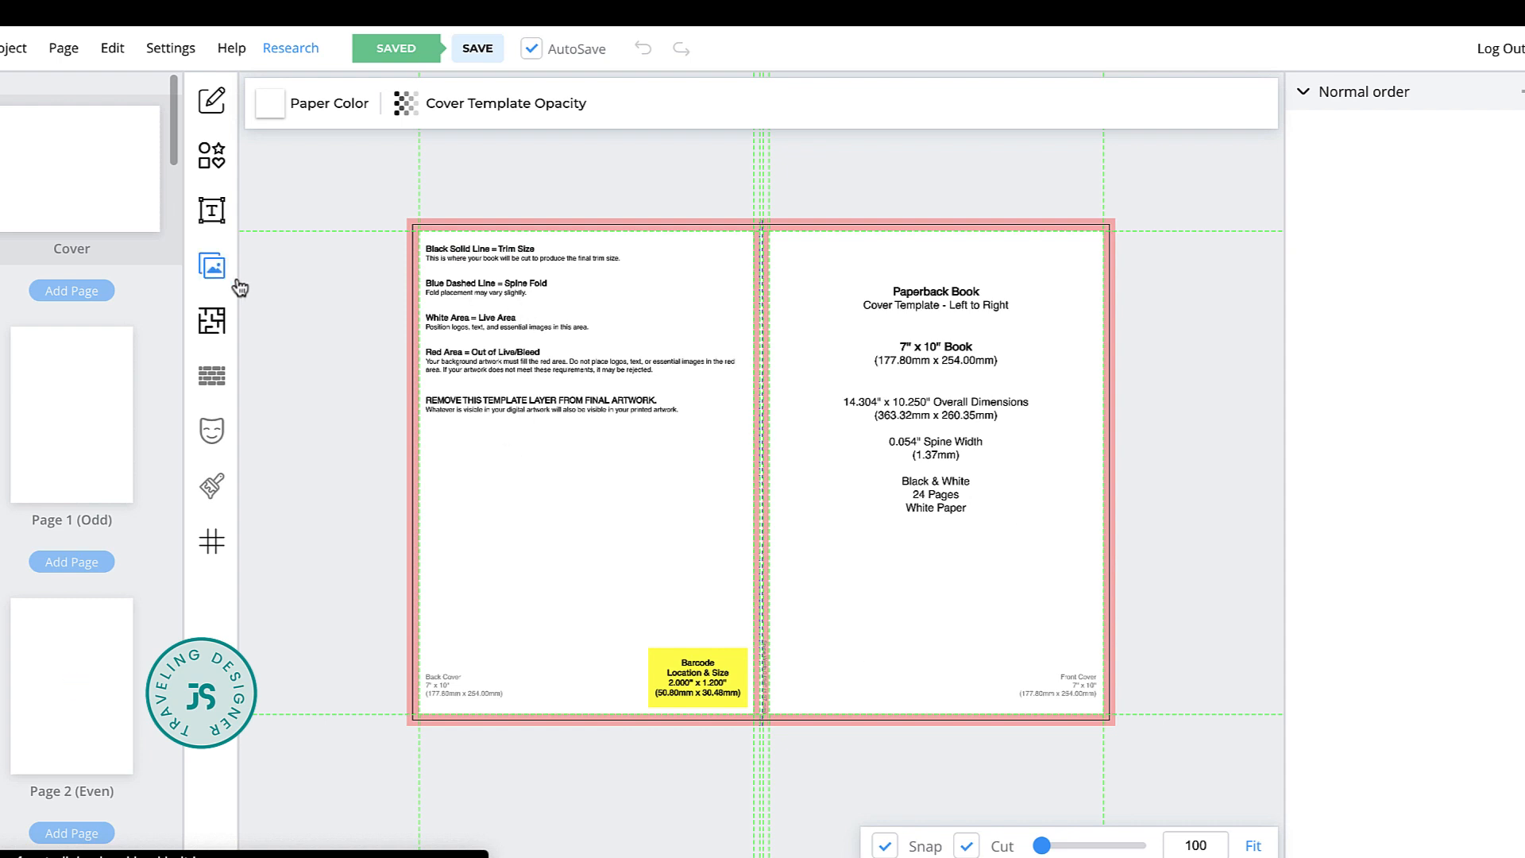
Open the image library for the cover, check the Unsplash source and show the Pixabay images
click(212, 269)
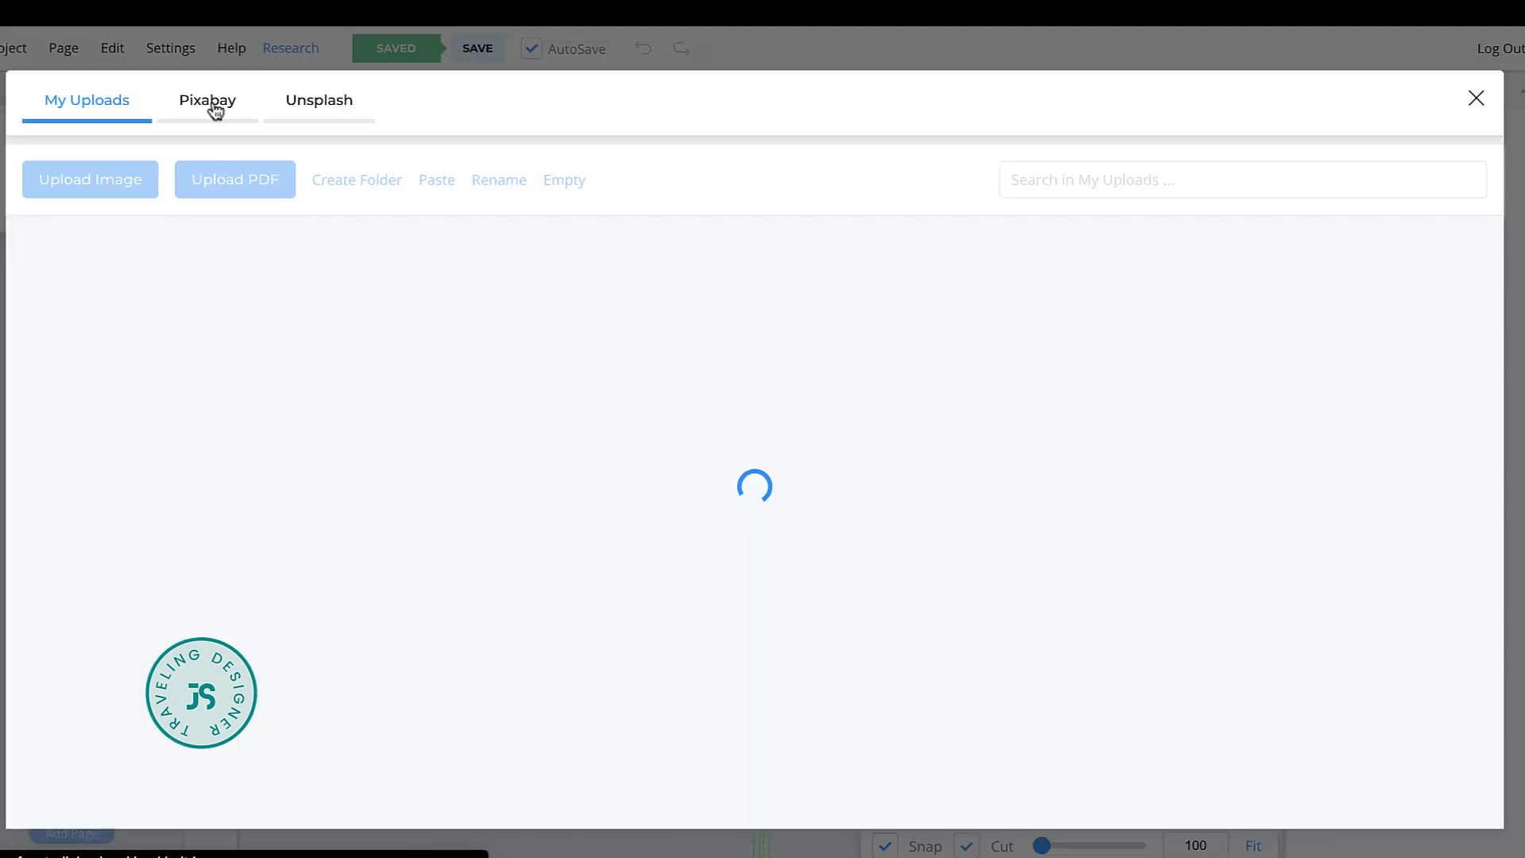
click(212, 100)
click(323, 112)
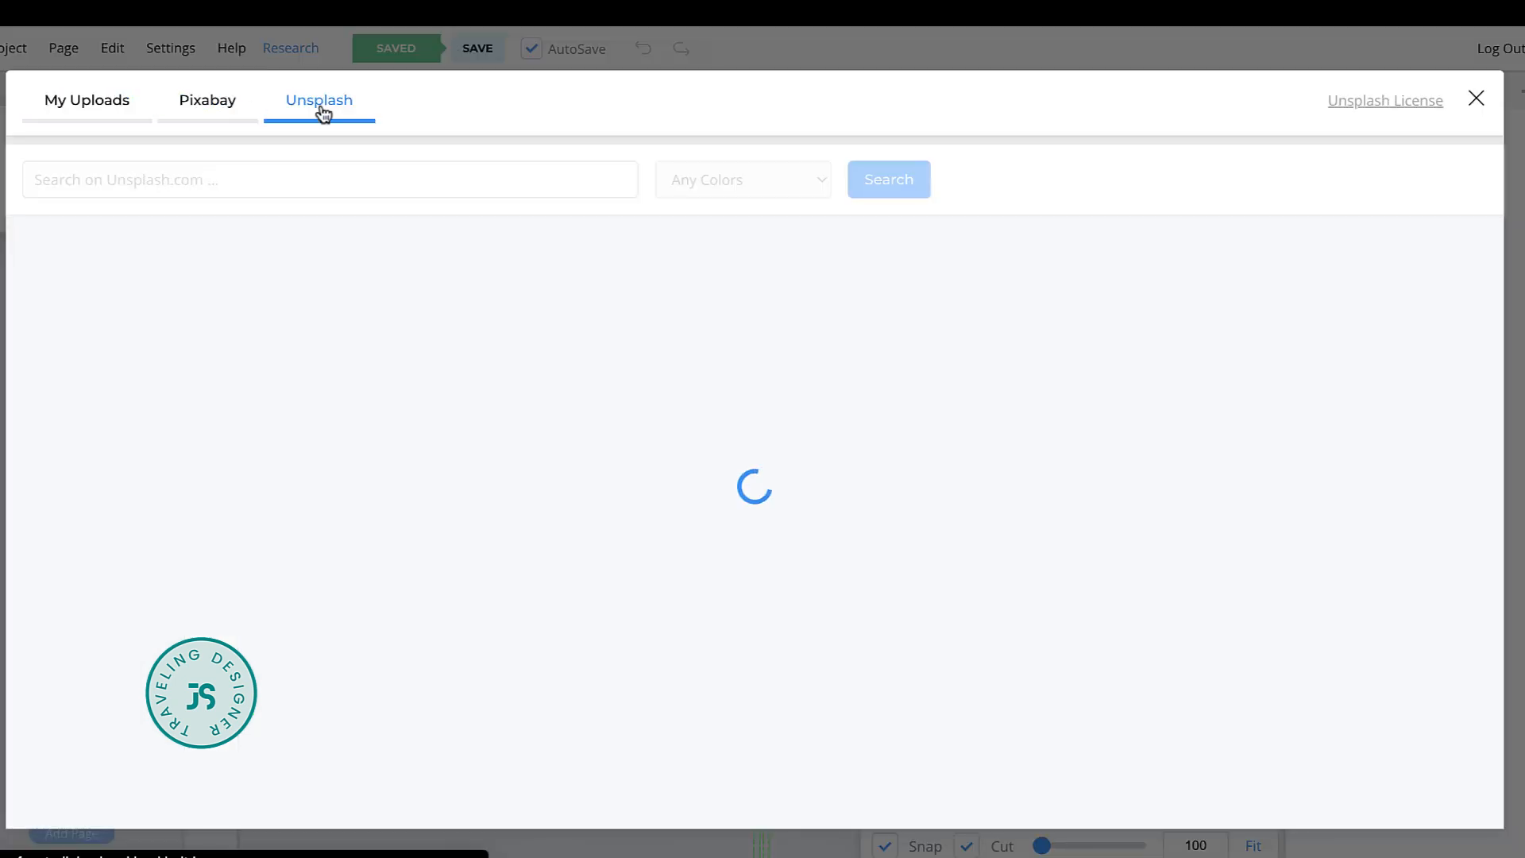
click(240, 105)
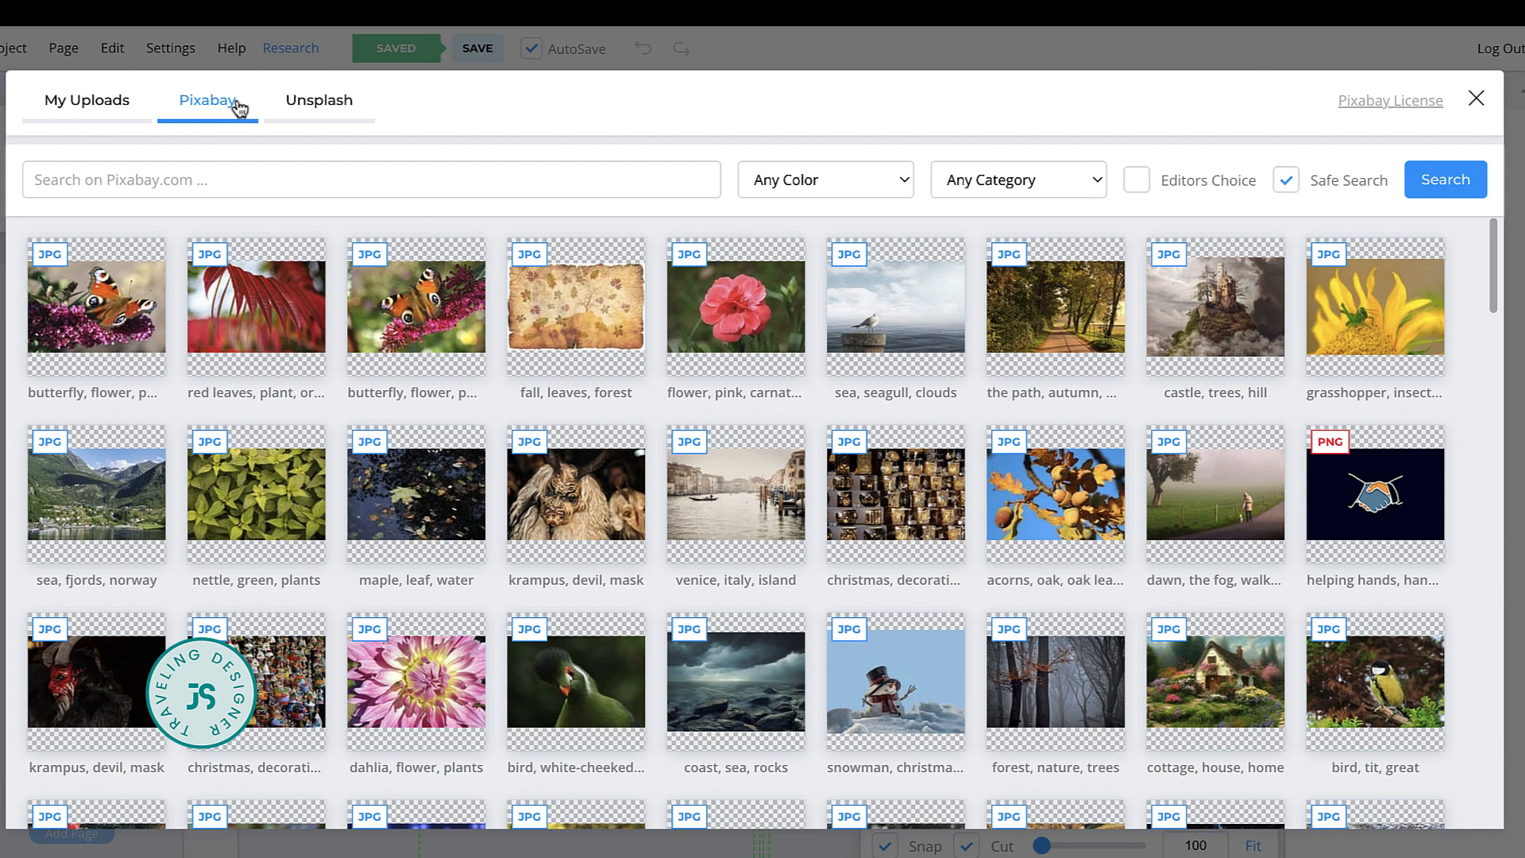
Search Pixabay for Christmas images, limiting the color to Red and allowing any category
click(224, 179)
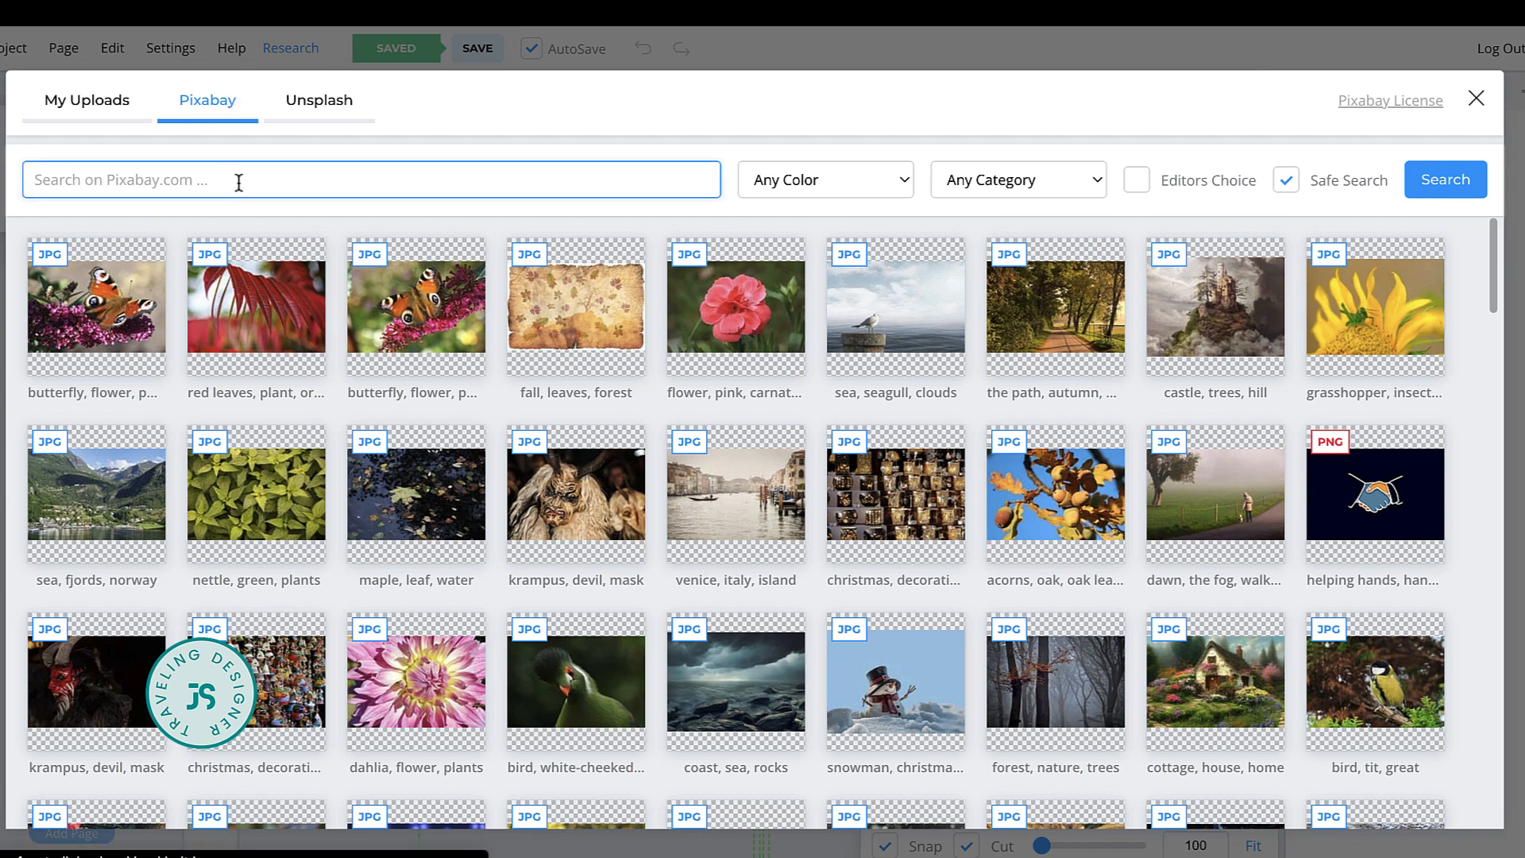
text(Christma)
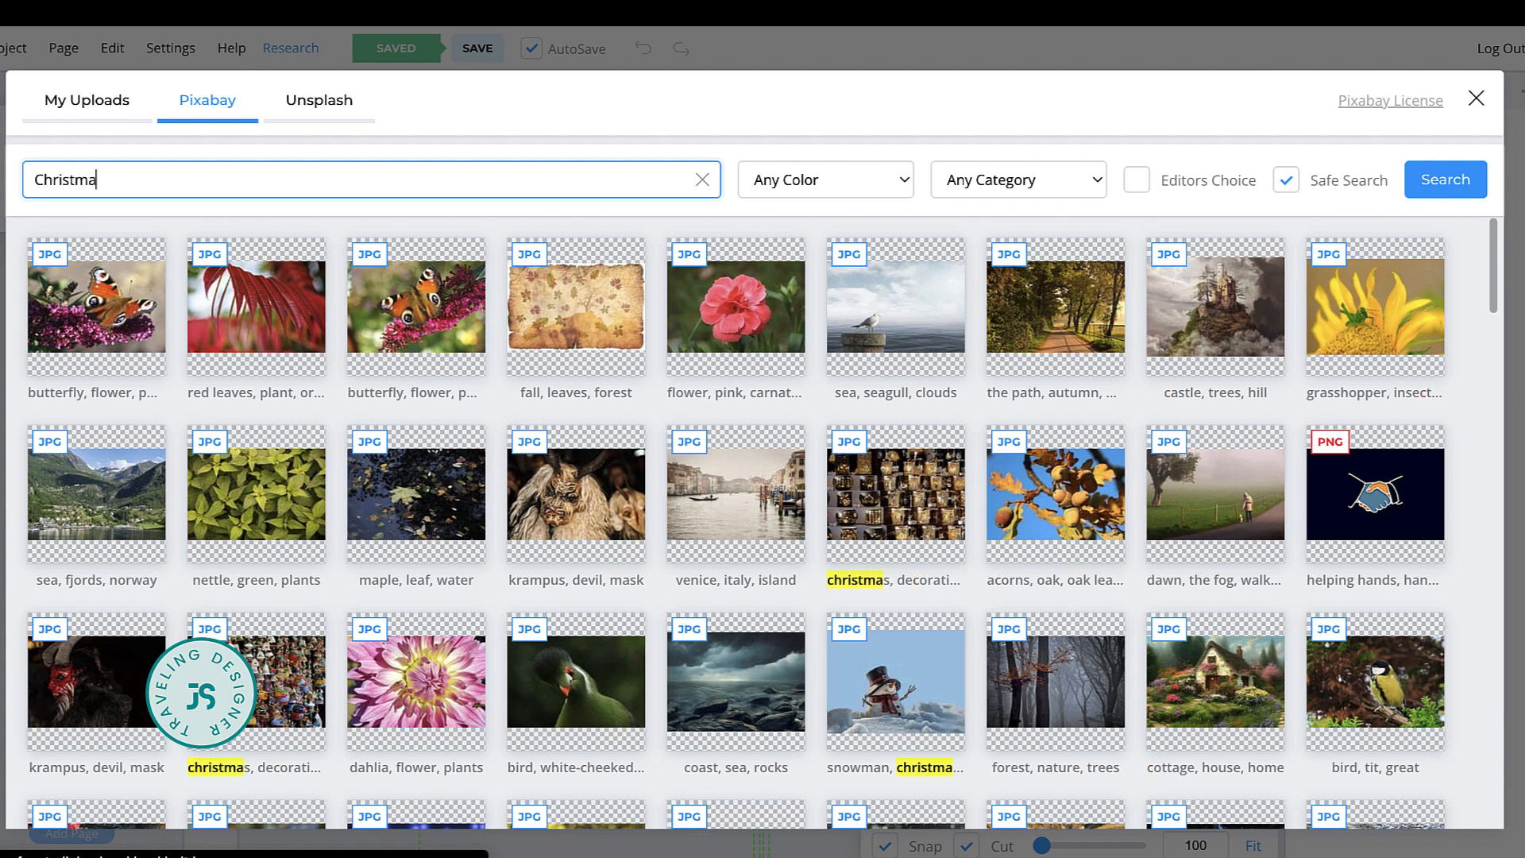
text(s)
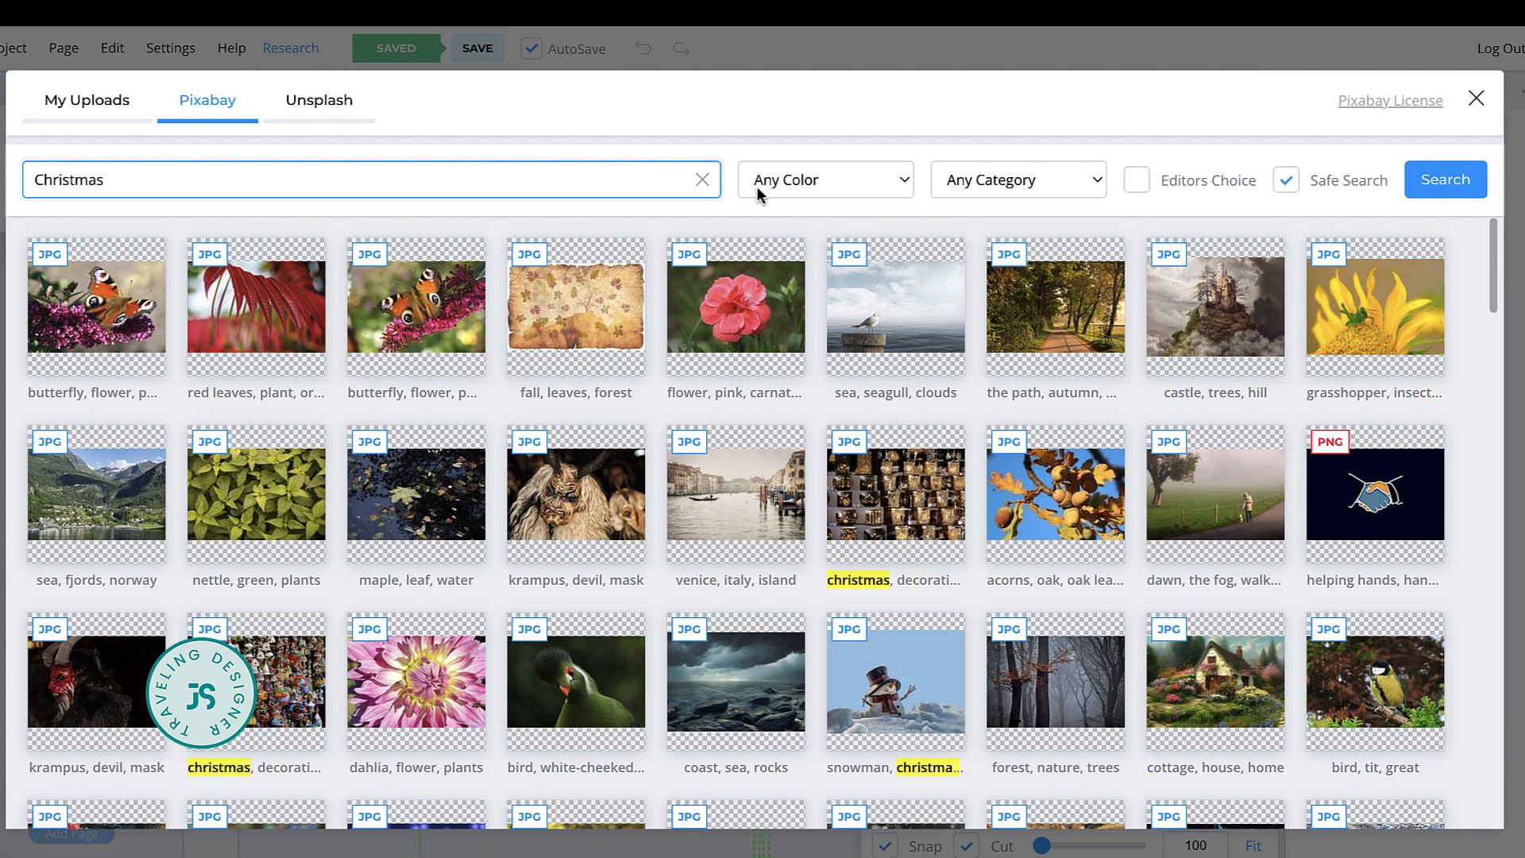
click(866, 185)
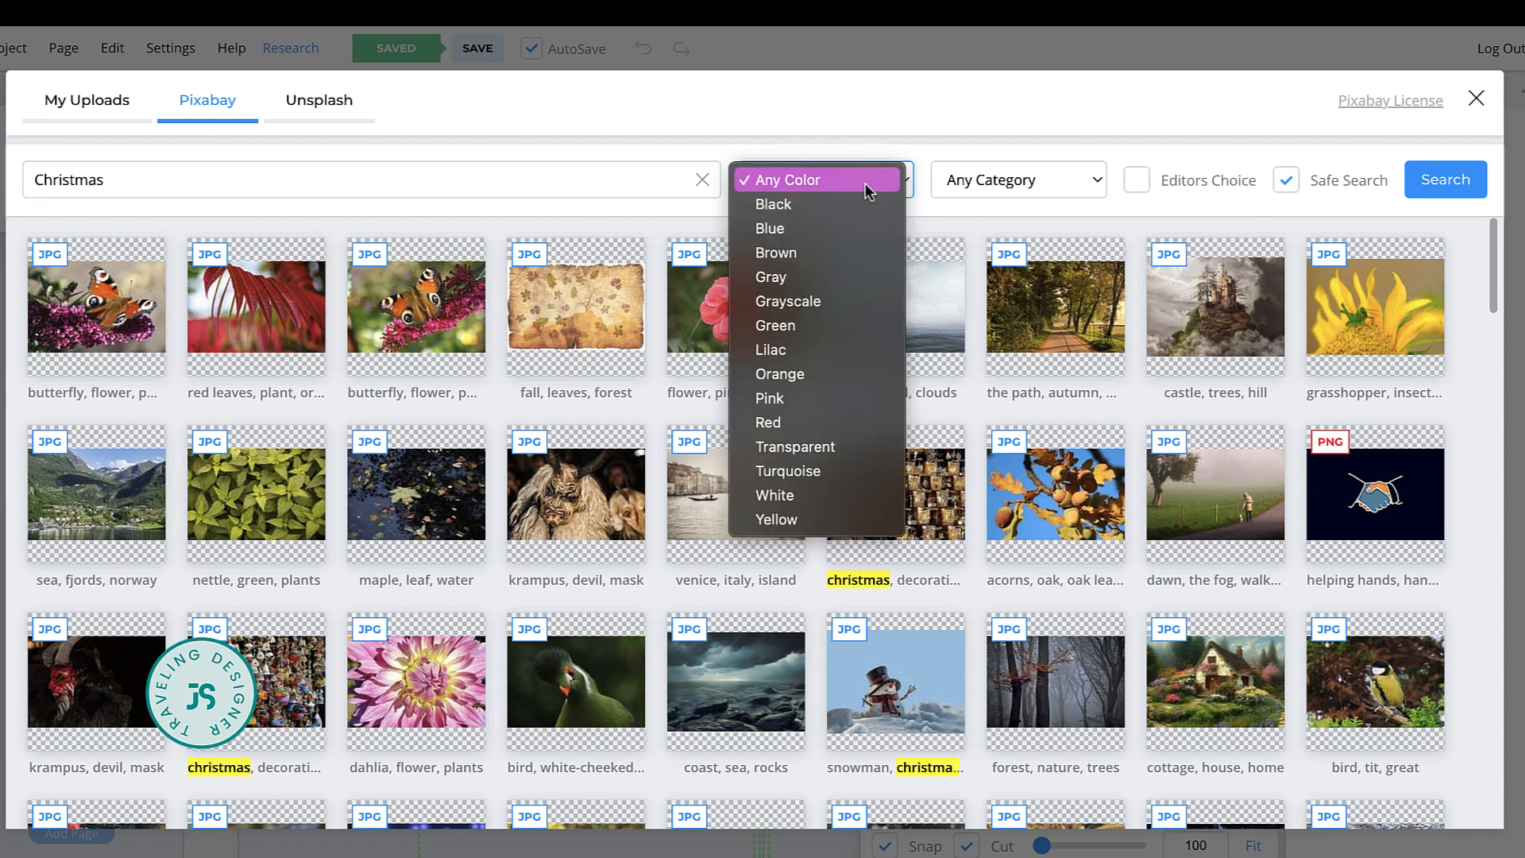
click(812, 423)
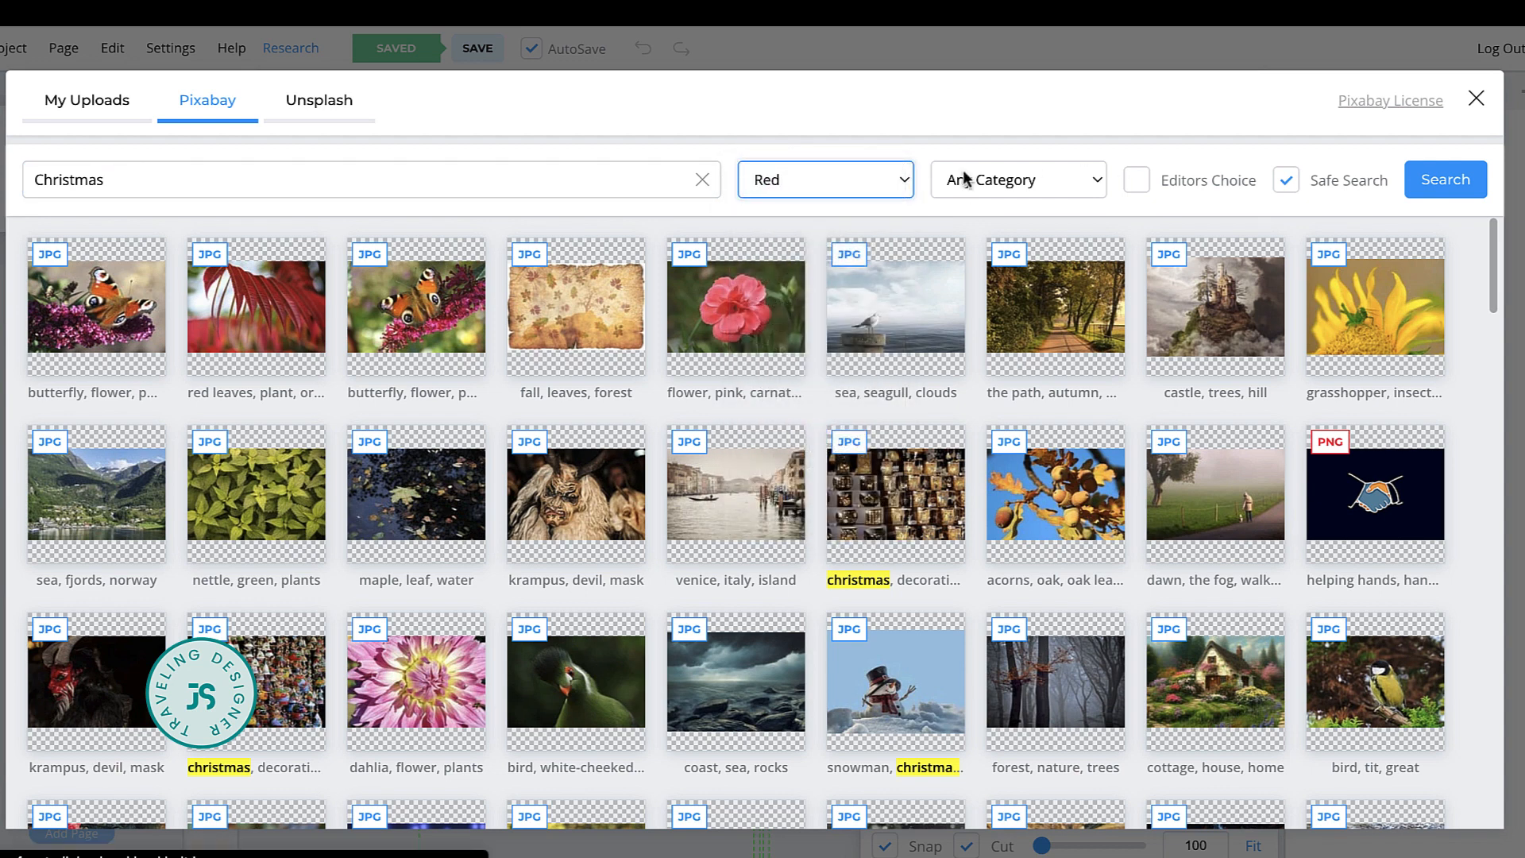
click(1099, 182)
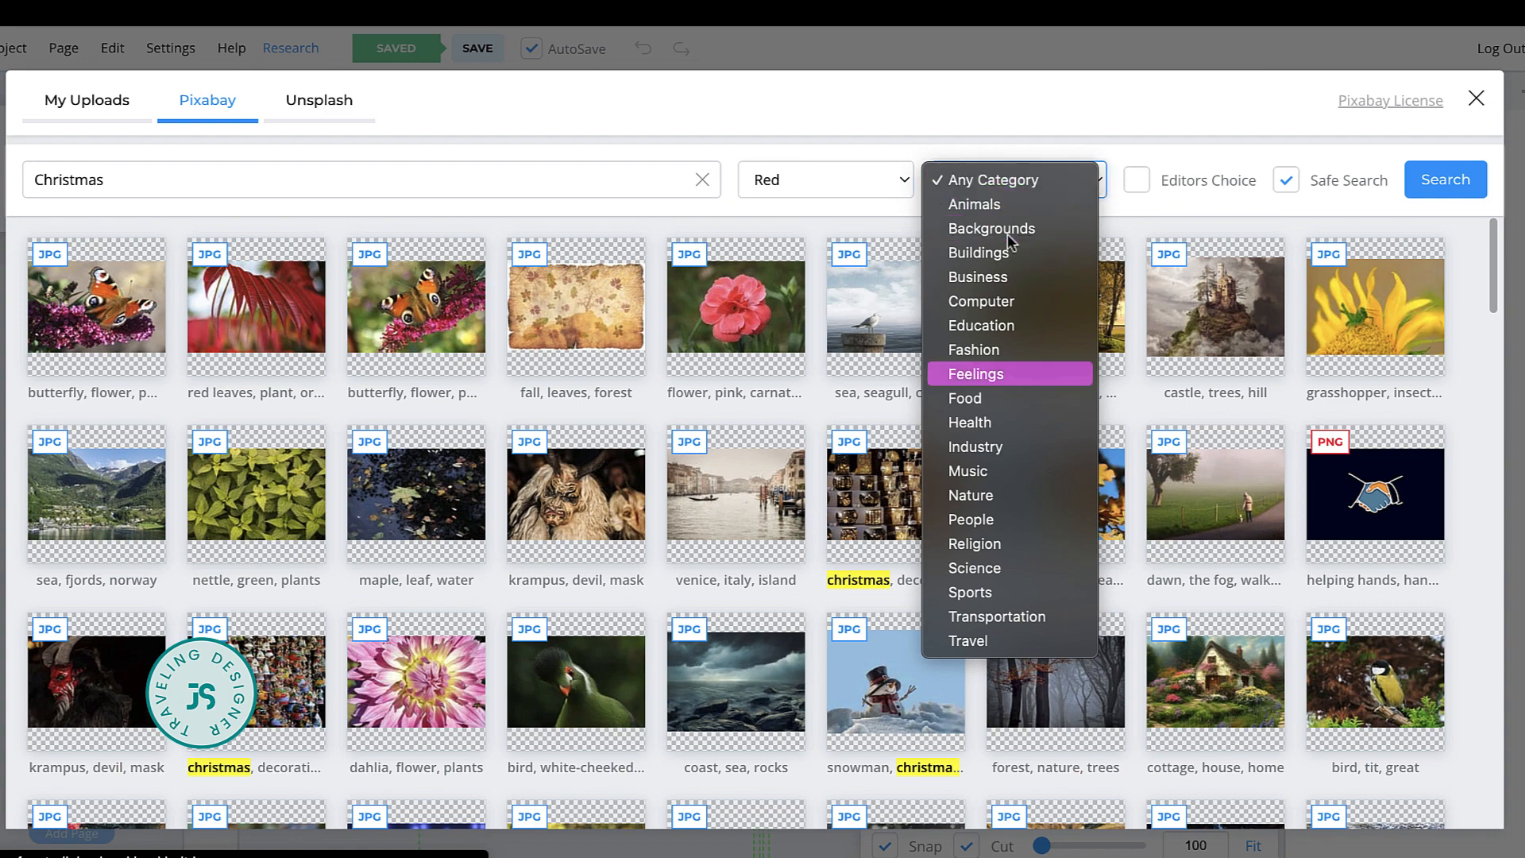
click(1175, 121)
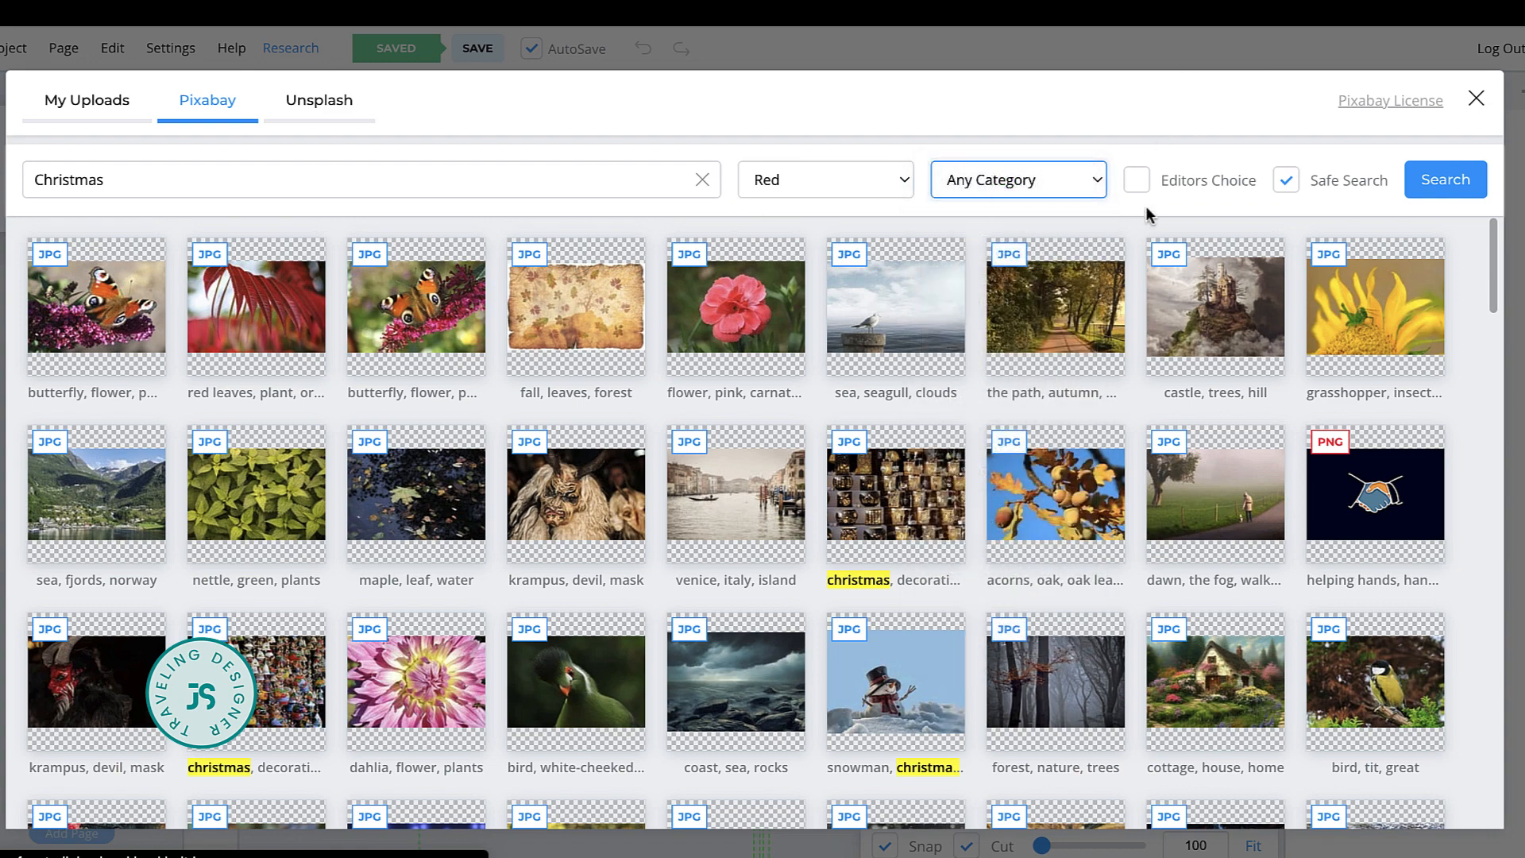
click(1446, 184)
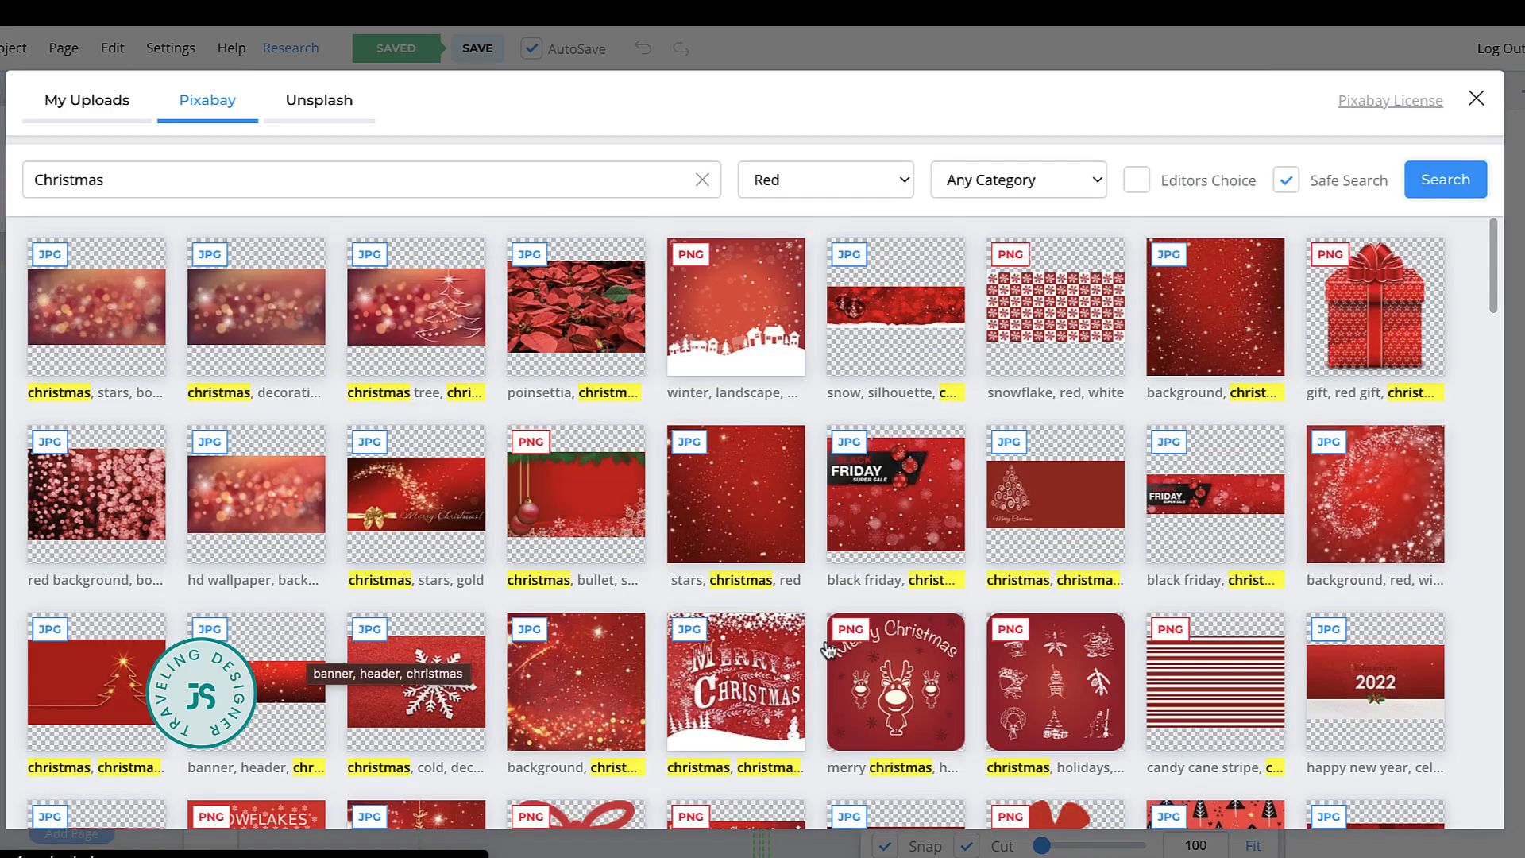
Insert the red Christmas background with white star bursts and enlarge it to fill the whole cover spread, including the bleed
scroll(826, 648, down, 10)
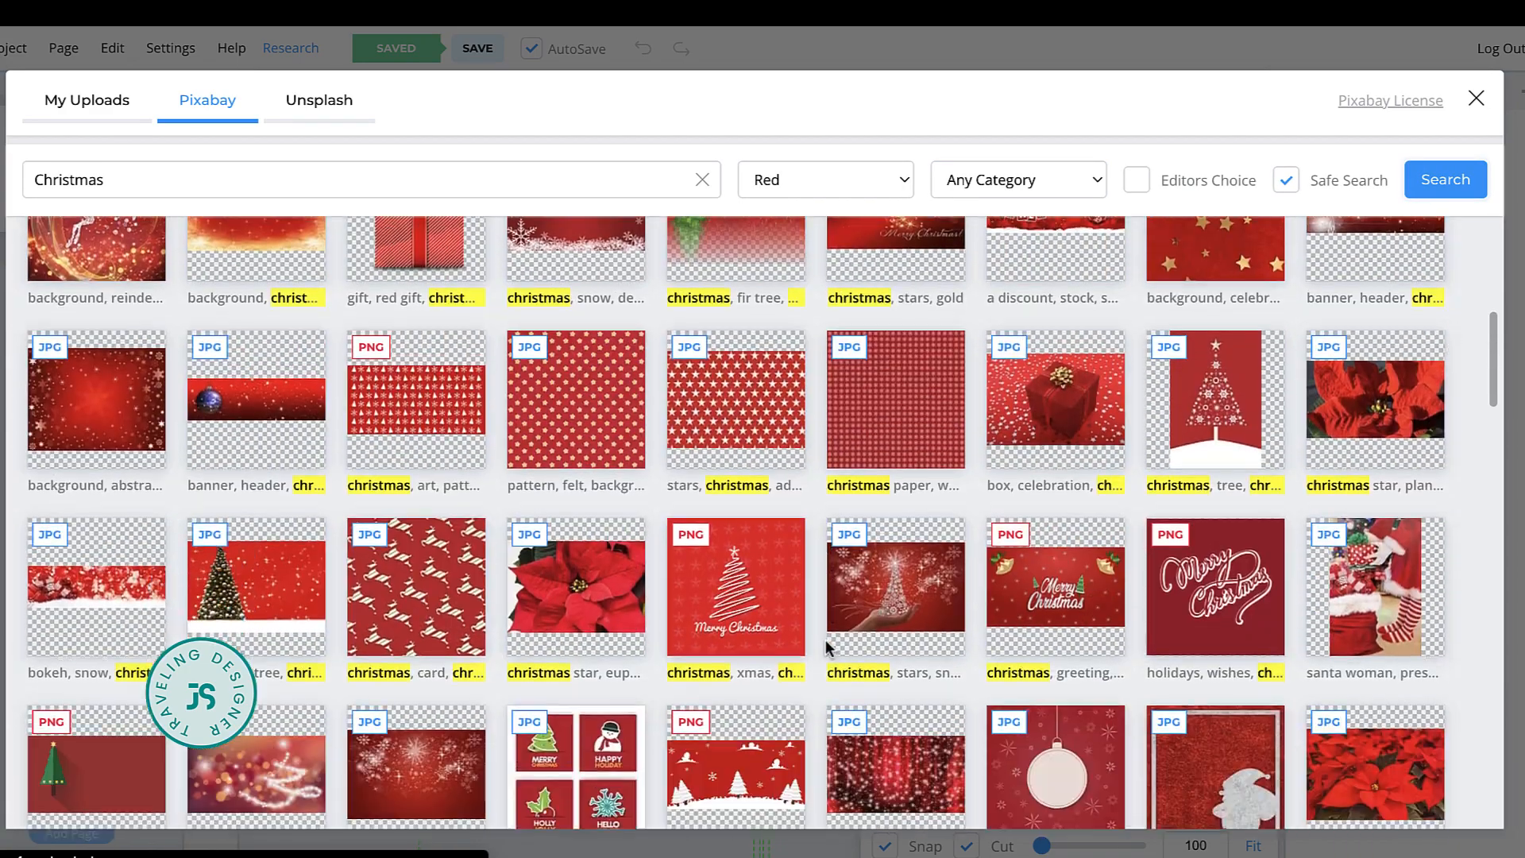
scroll(827, 648, down, 15)
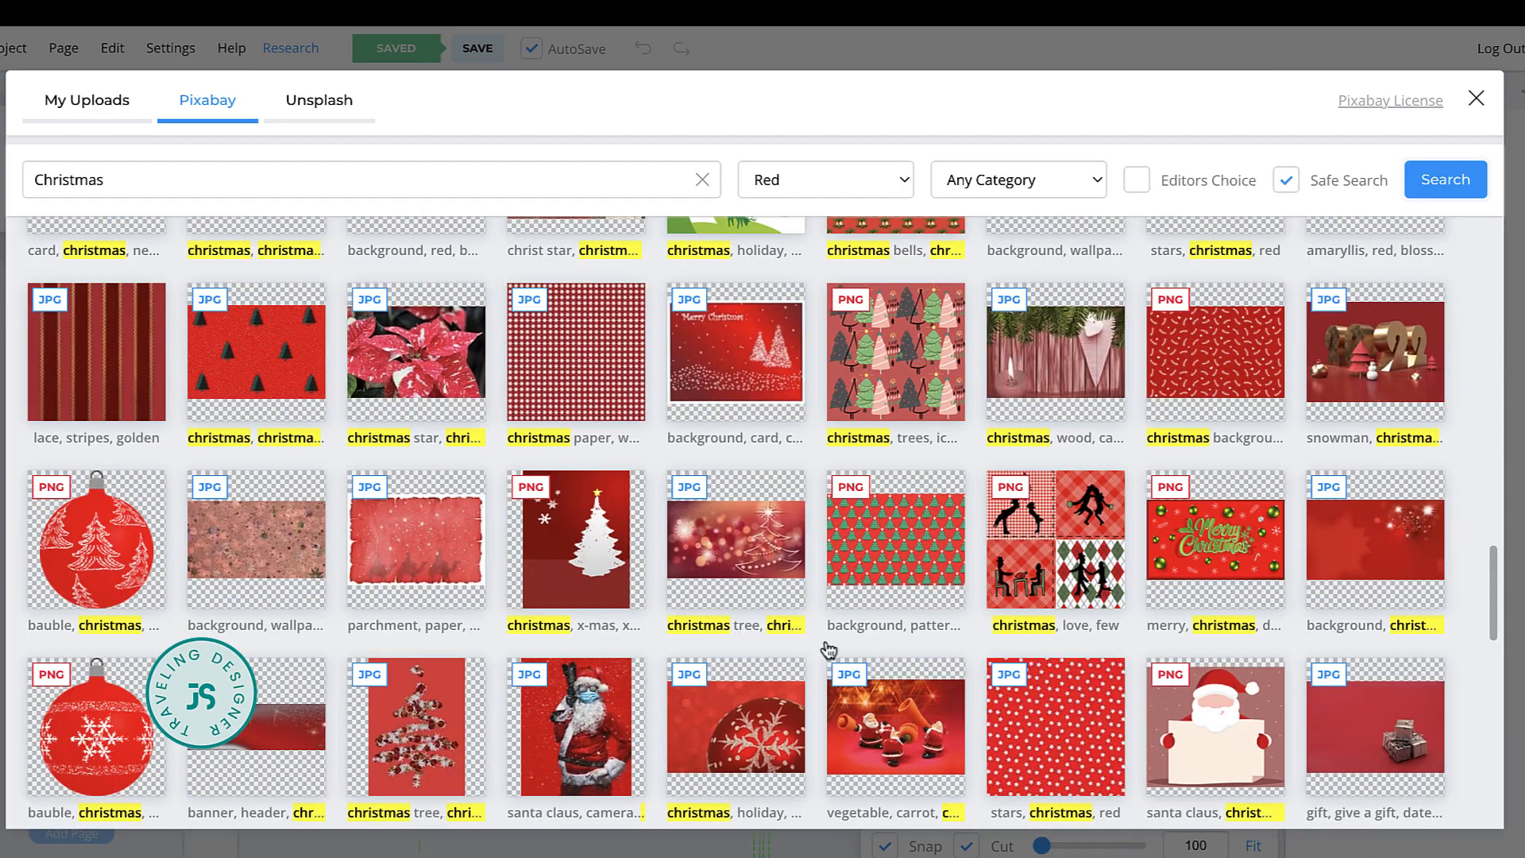
click(1375, 540)
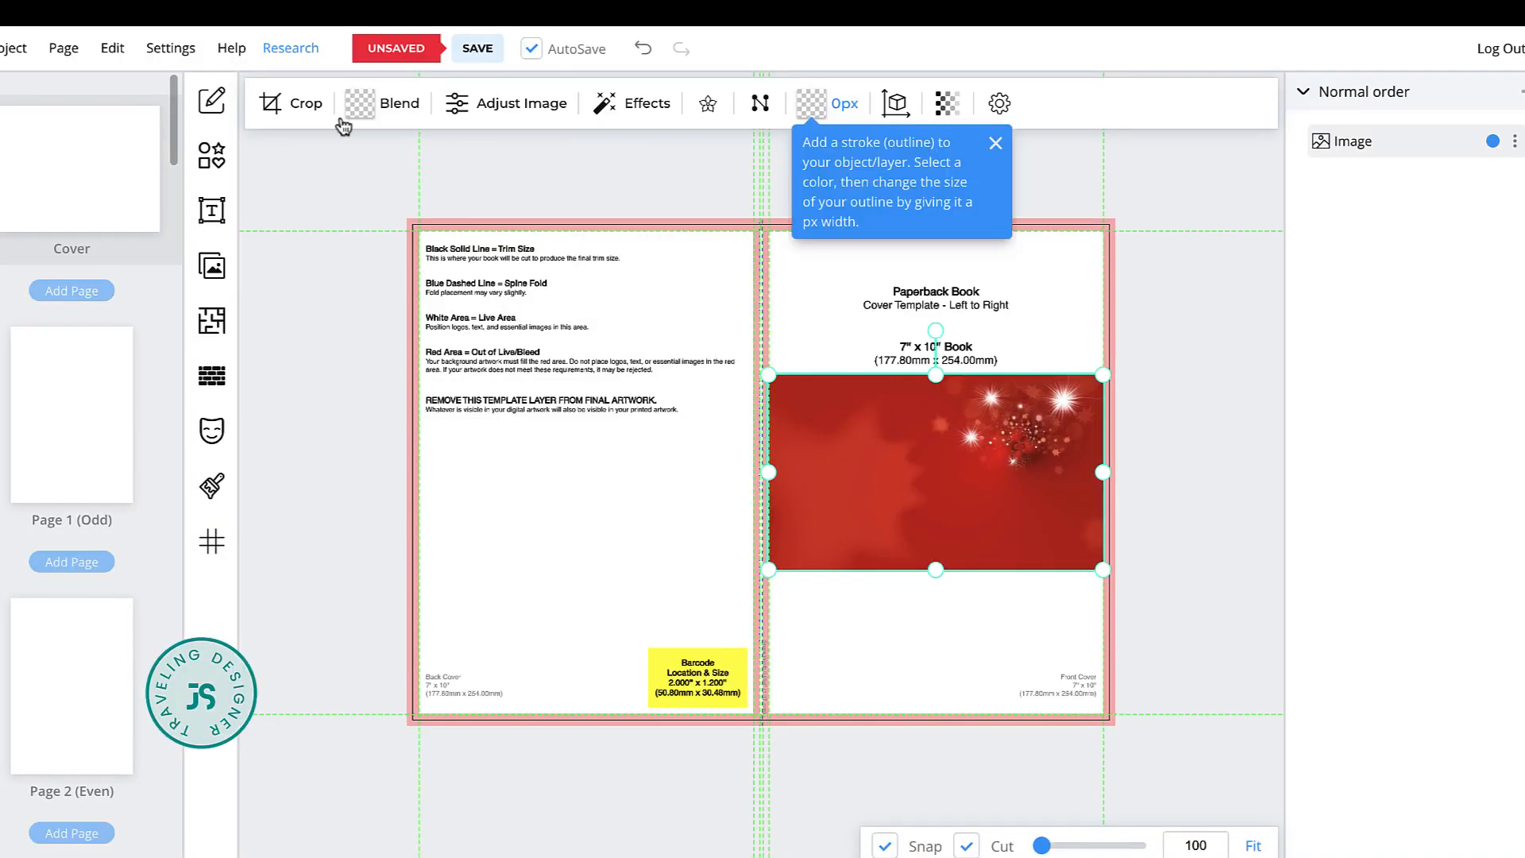
click(994, 144)
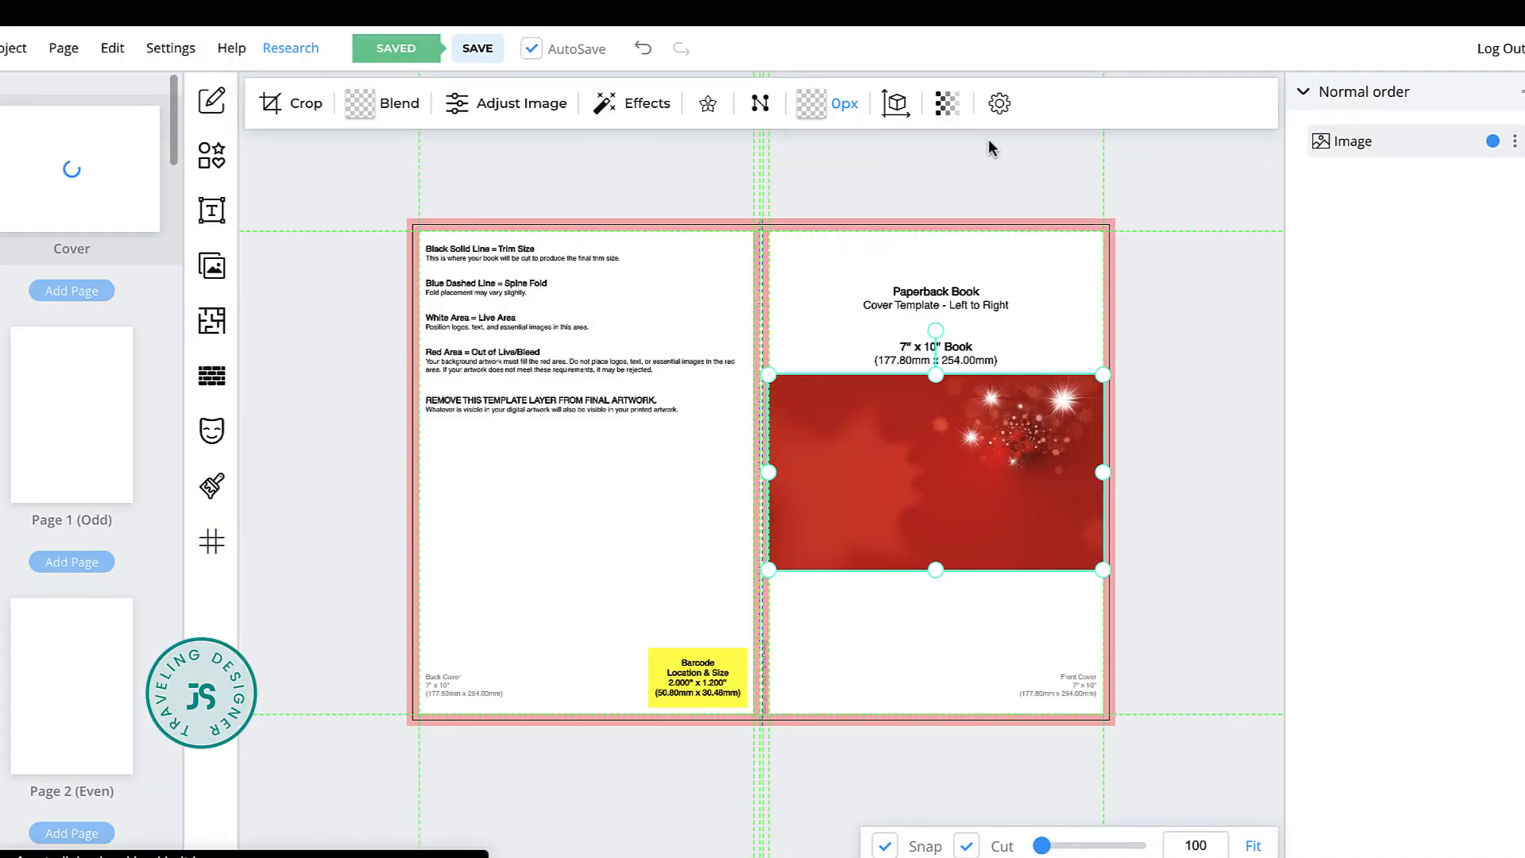
drag(769, 374, 441, 232)
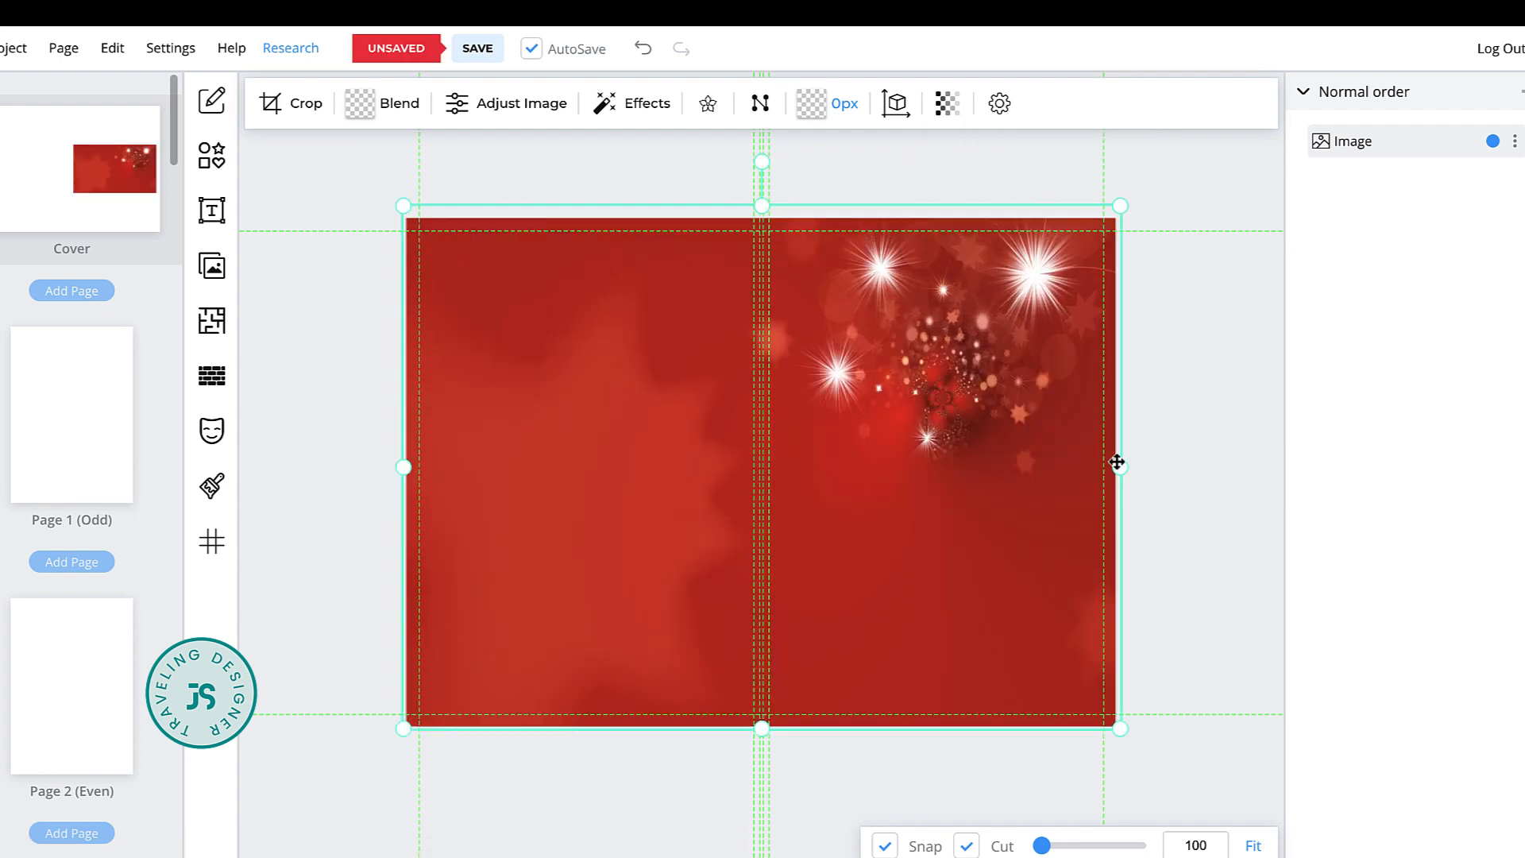
click(1164, 461)
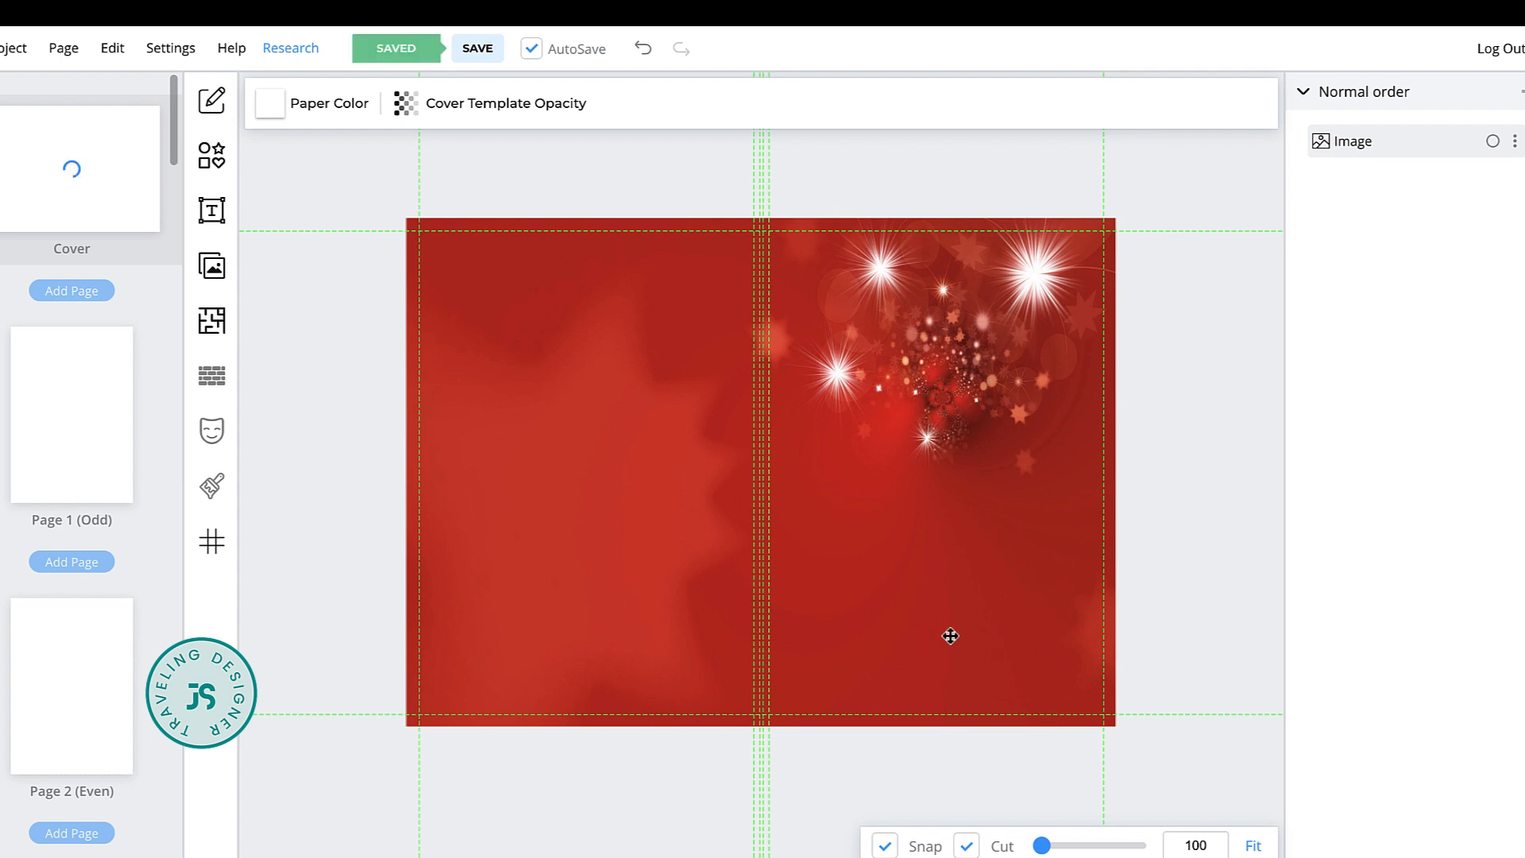
Add a heading reading "Christmas" on the lower half of the front cover
click(213, 211)
click(368, 112)
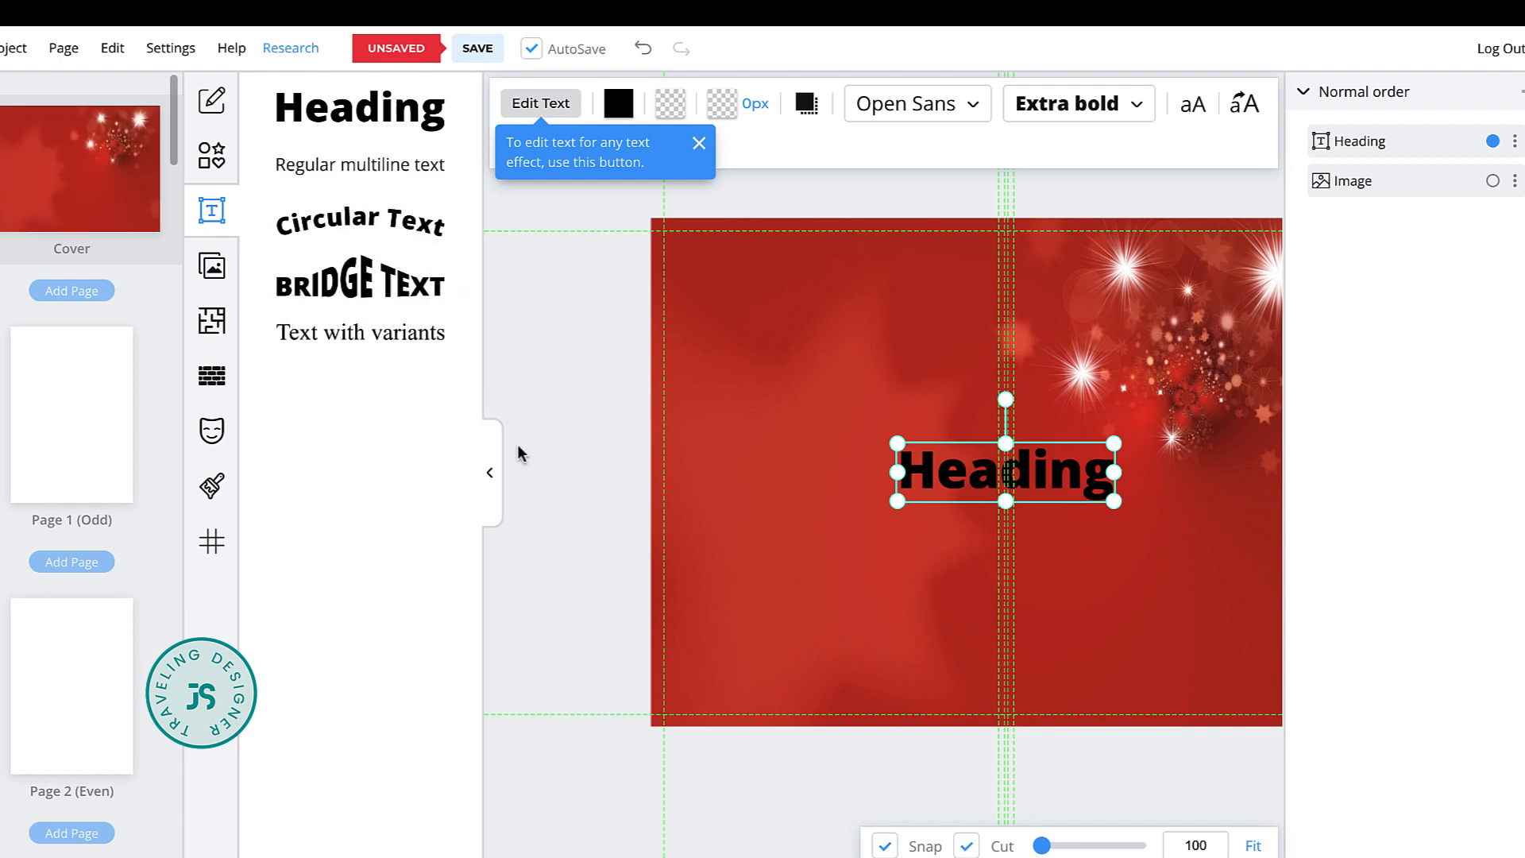
click(488, 477)
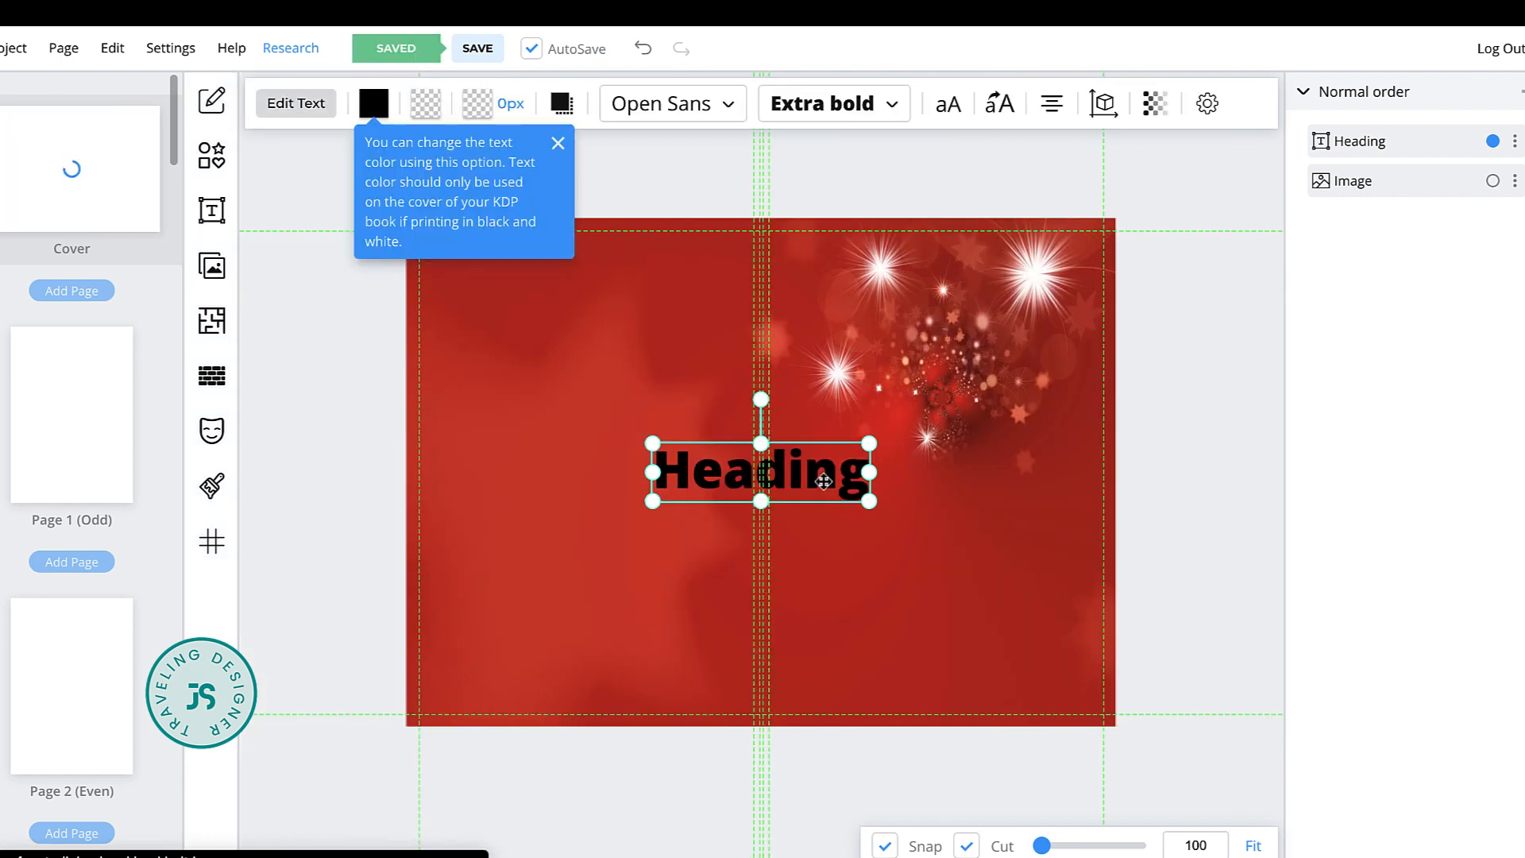
drag(822, 471, 997, 559)
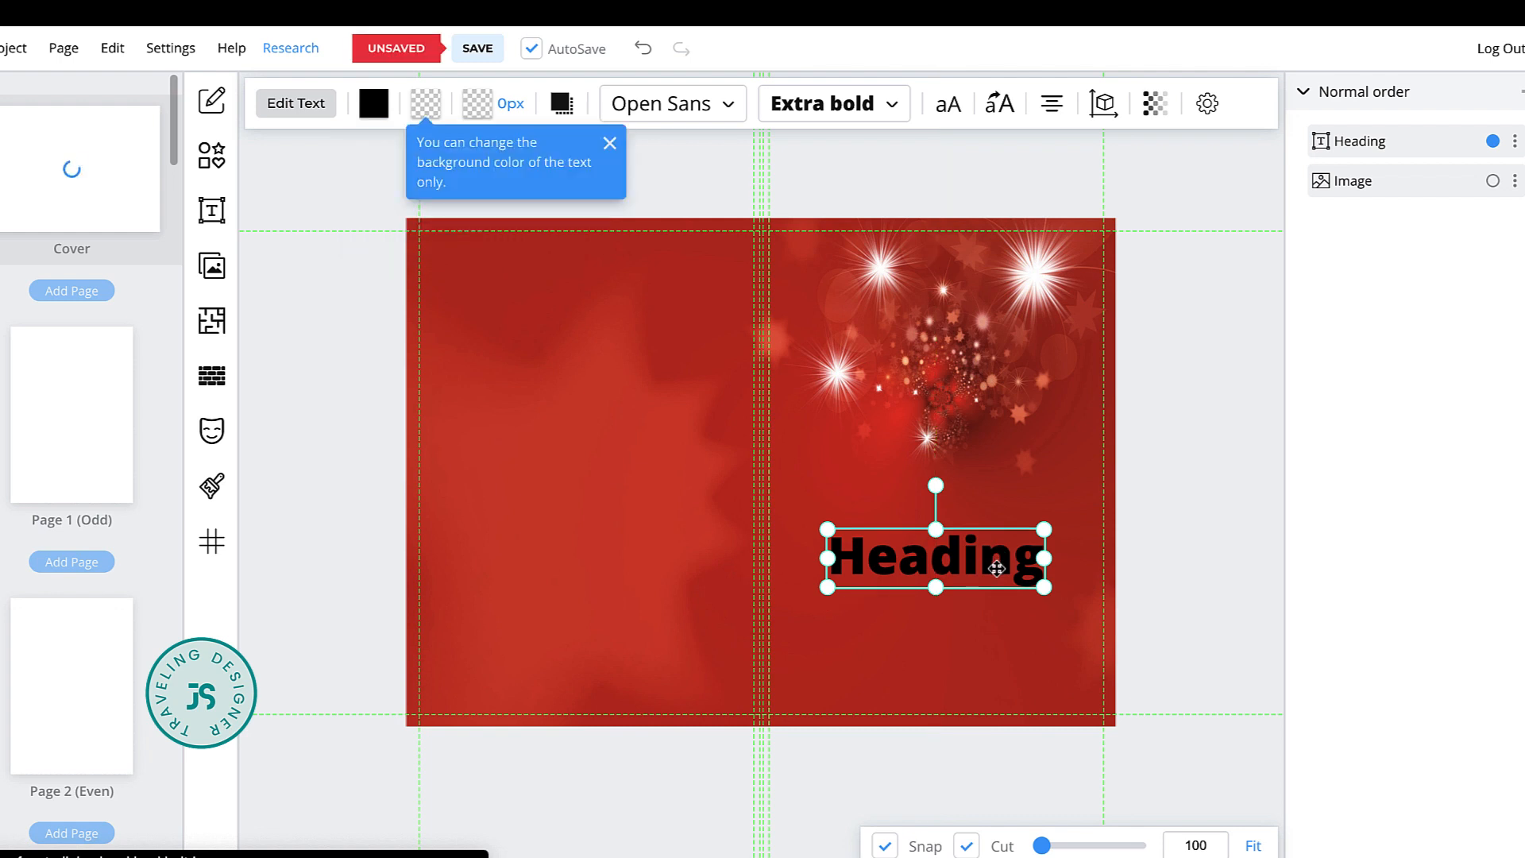
double_click(996, 567)
text(C)
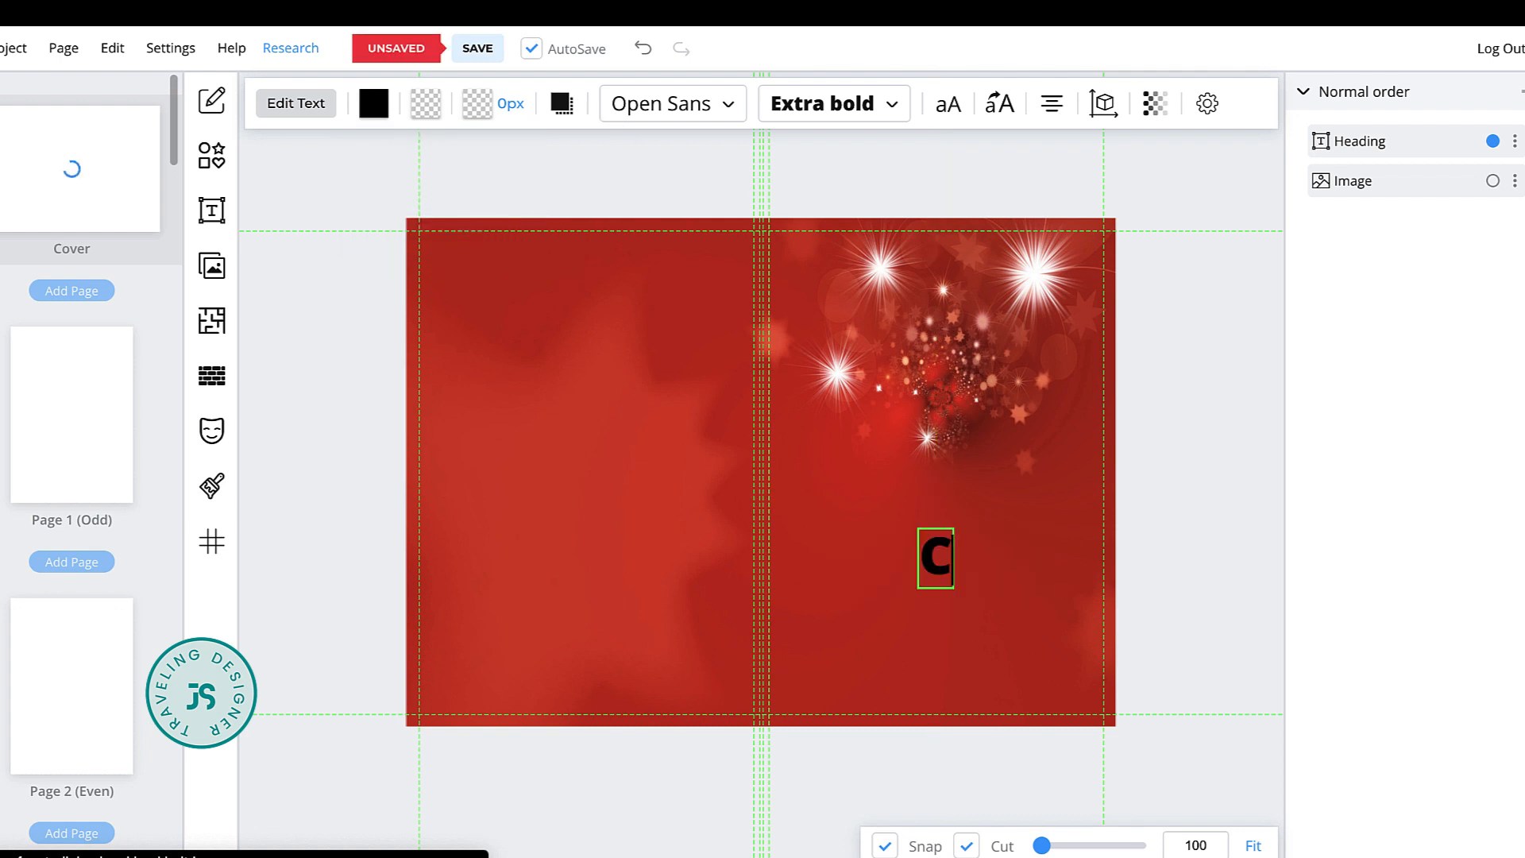
text(hristmas)
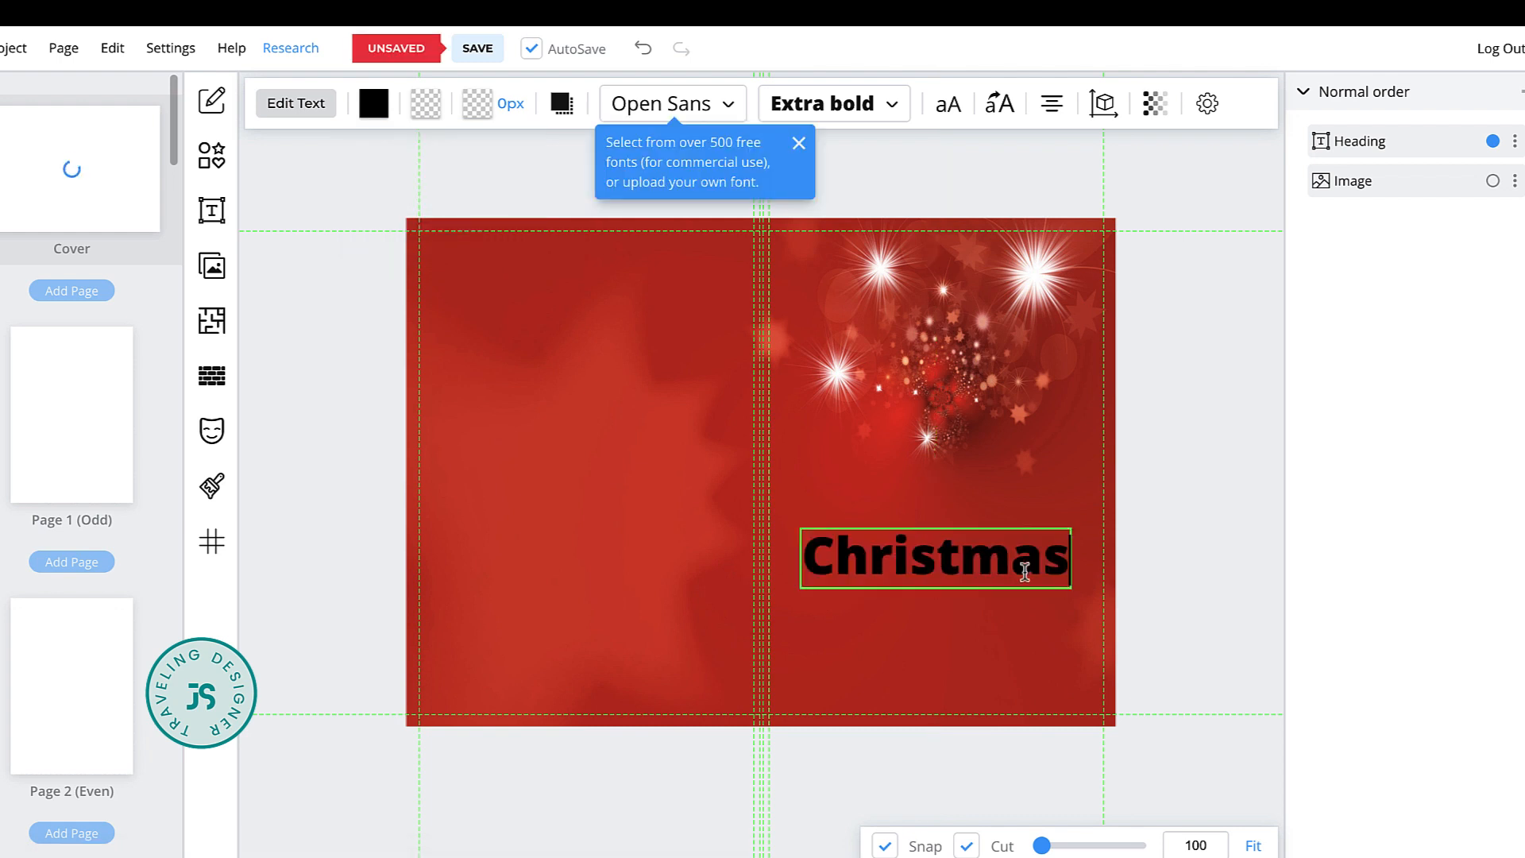
Set the Christmas heading's font to the uploaded Autumn In Love font
click(722, 111)
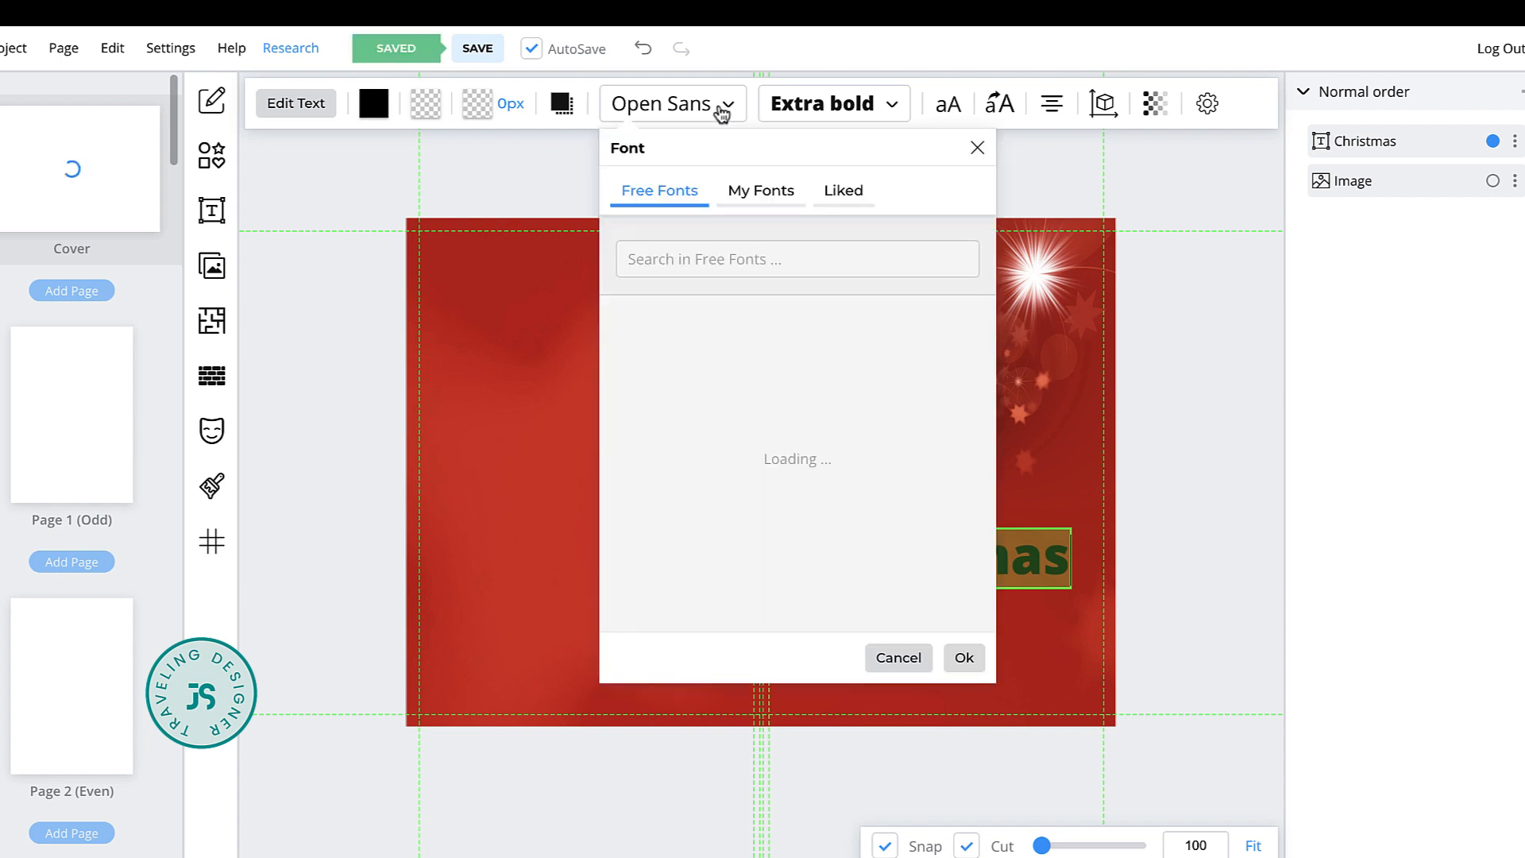
scroll(696, 556, down, 10)
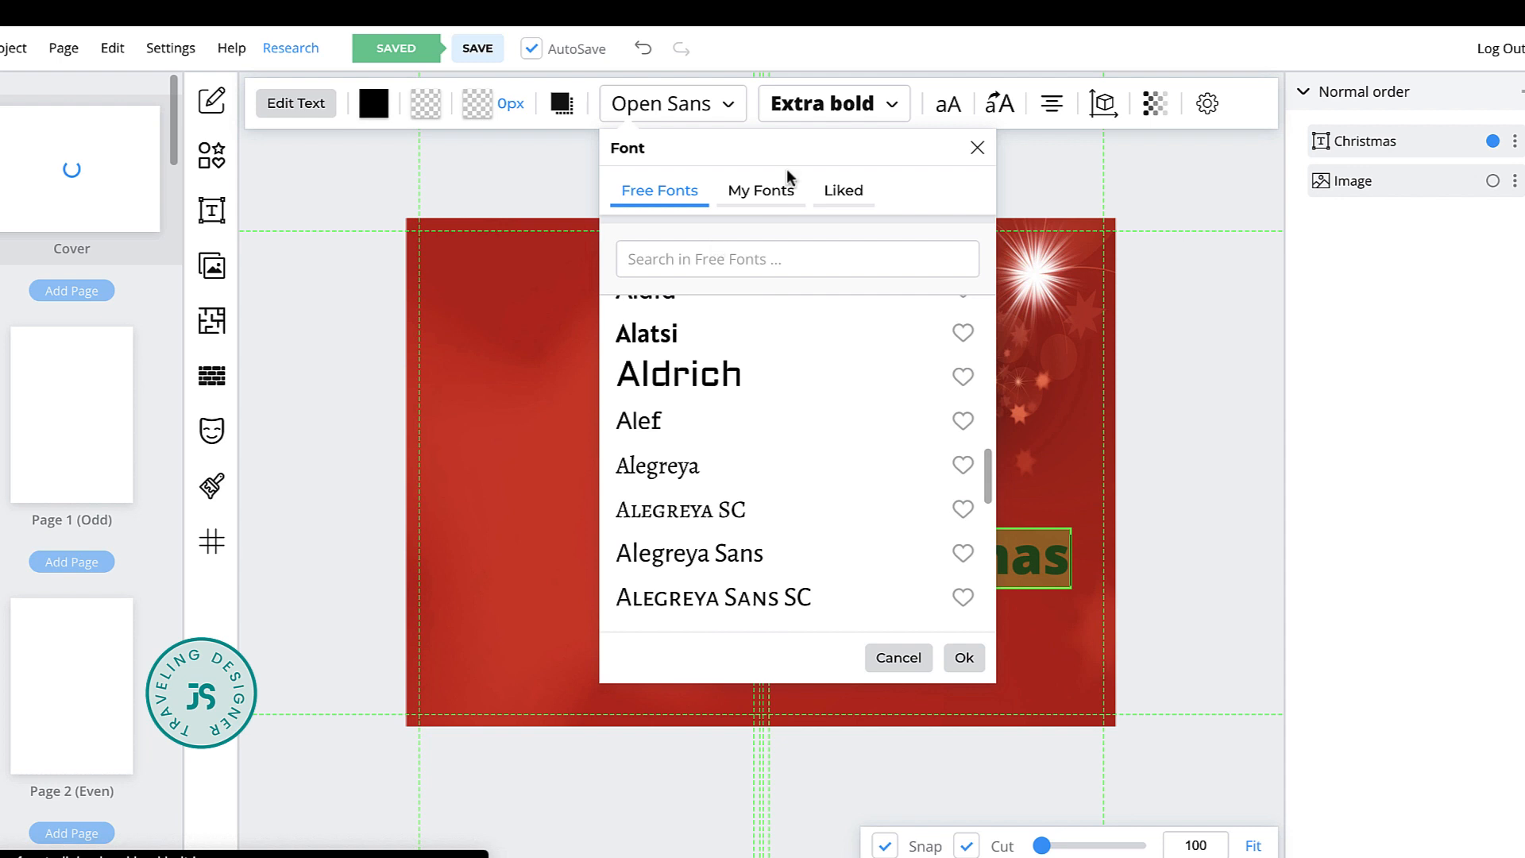
click(762, 191)
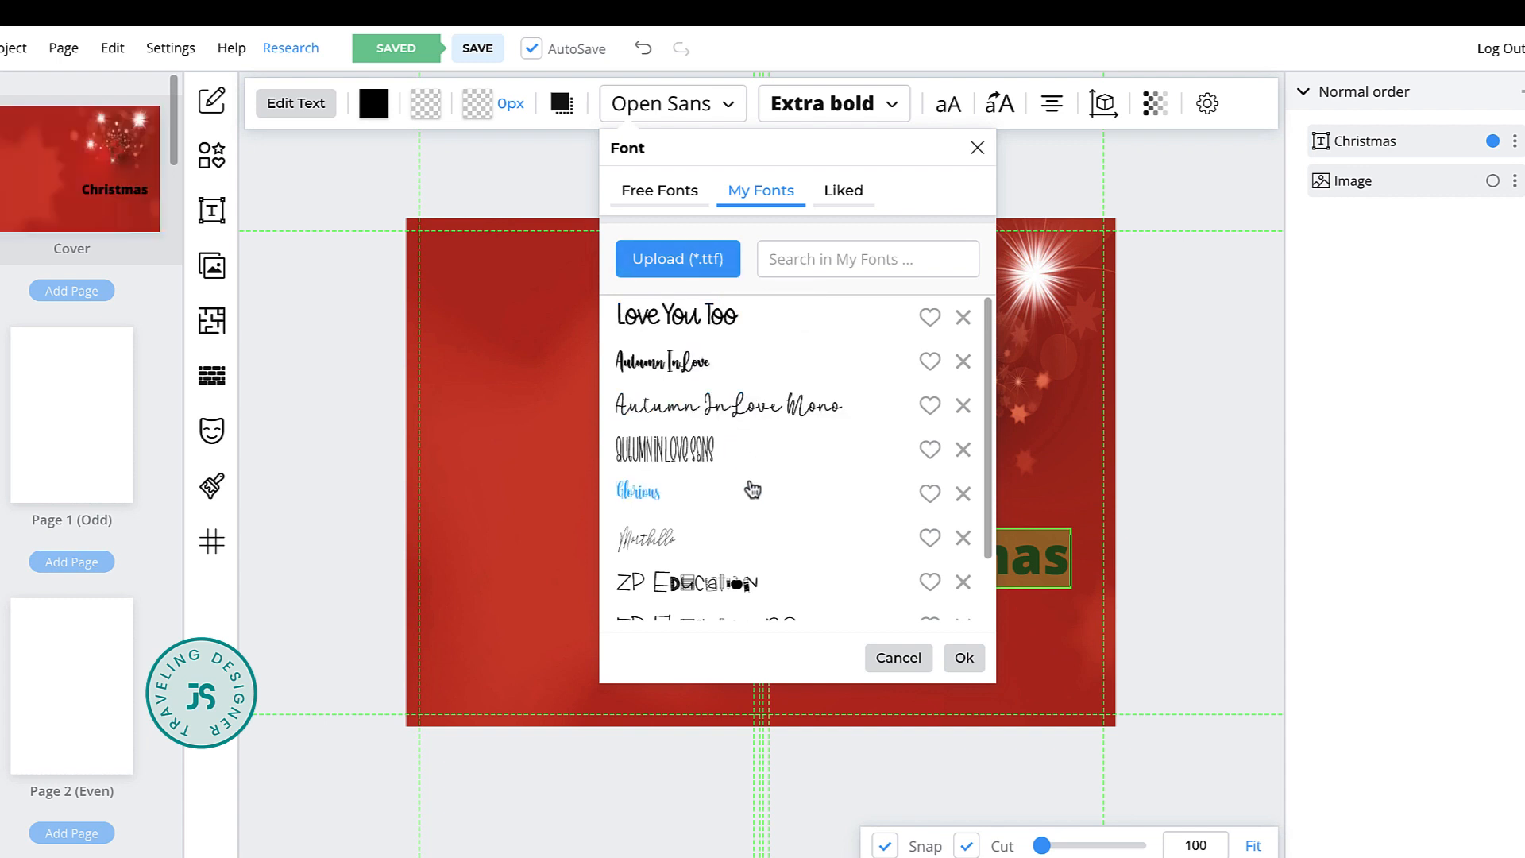
scroll(748, 487, down, 1)
scroll(747, 487, up, 1)
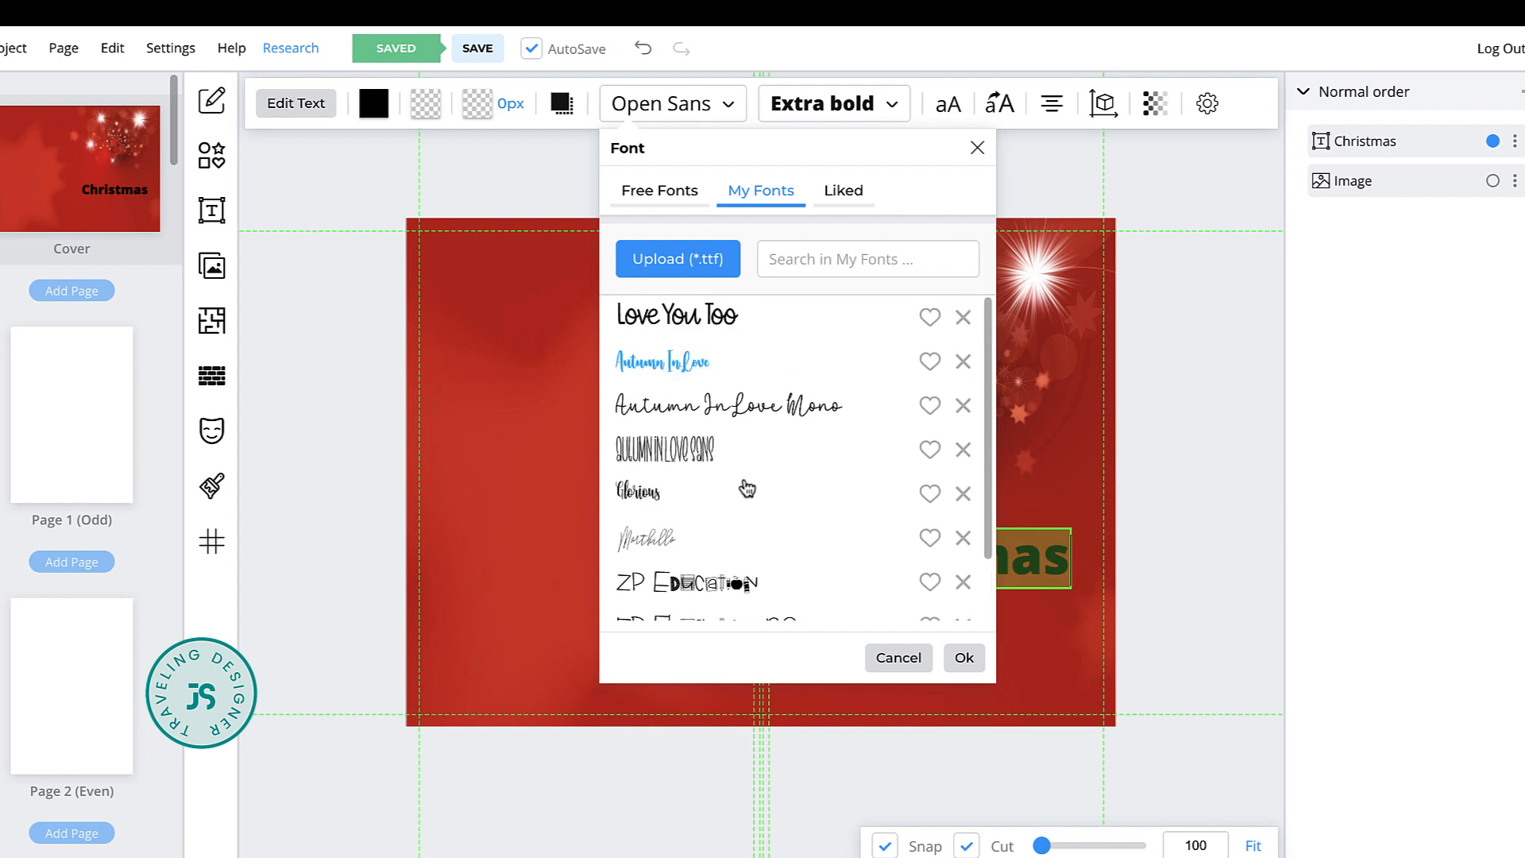
click(746, 483)
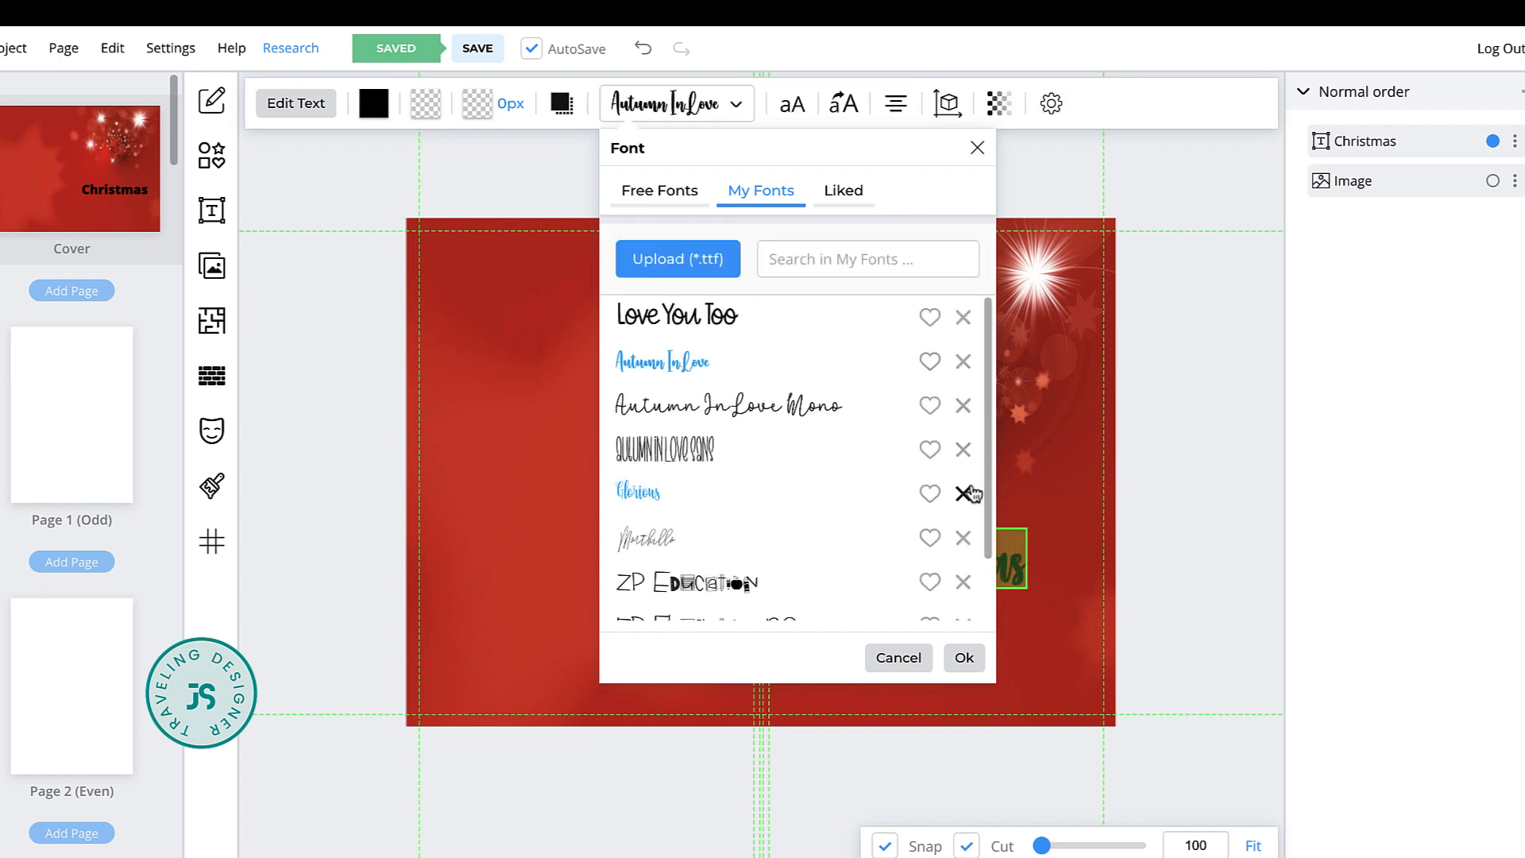
click(967, 659)
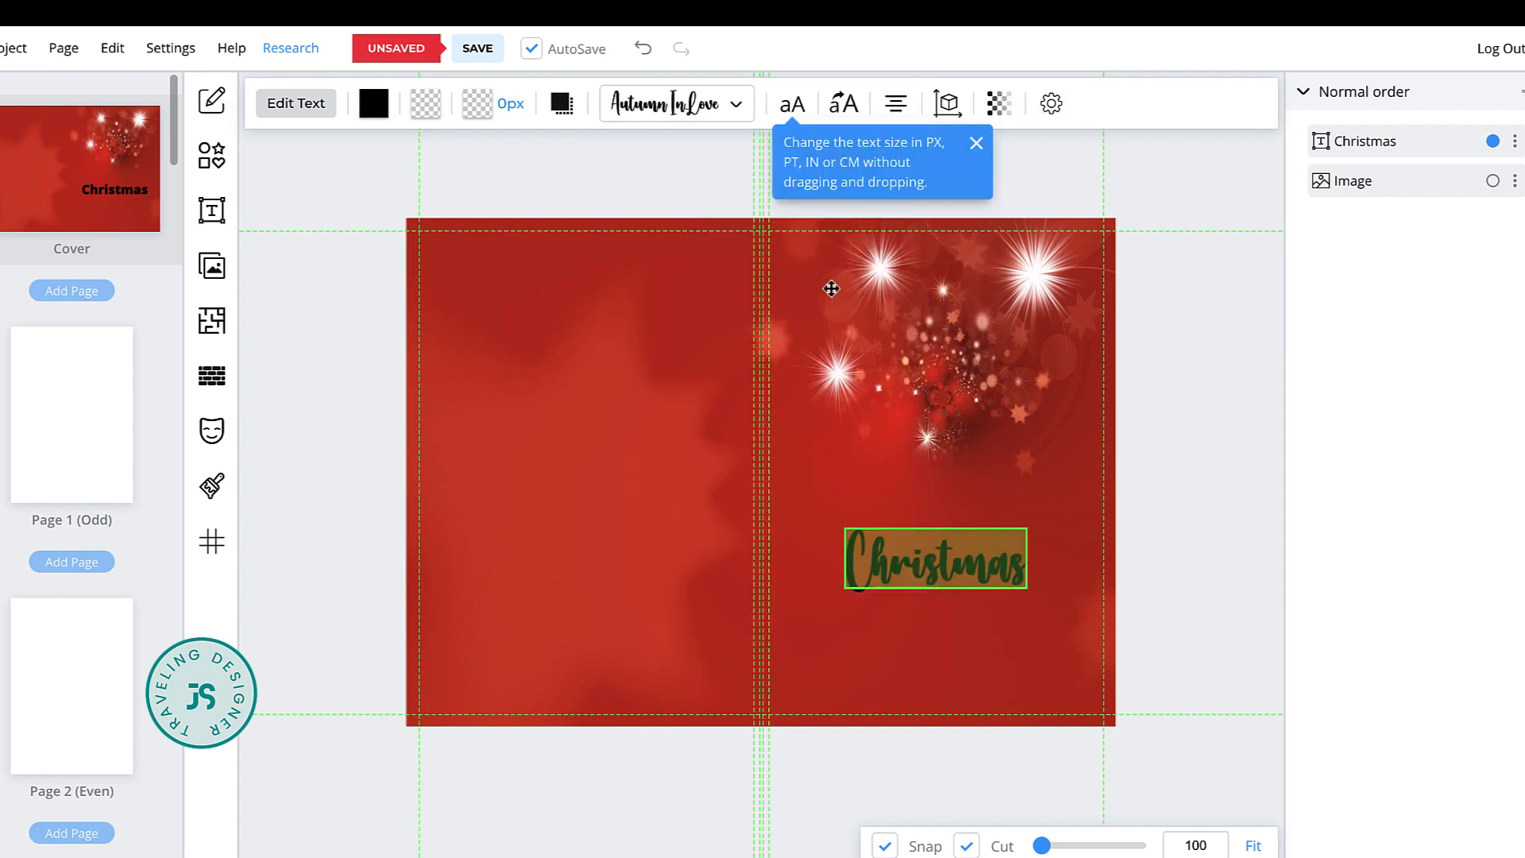
Color the Christmas heading white and set its font size to 410 px
click(374, 103)
click(413, 198)
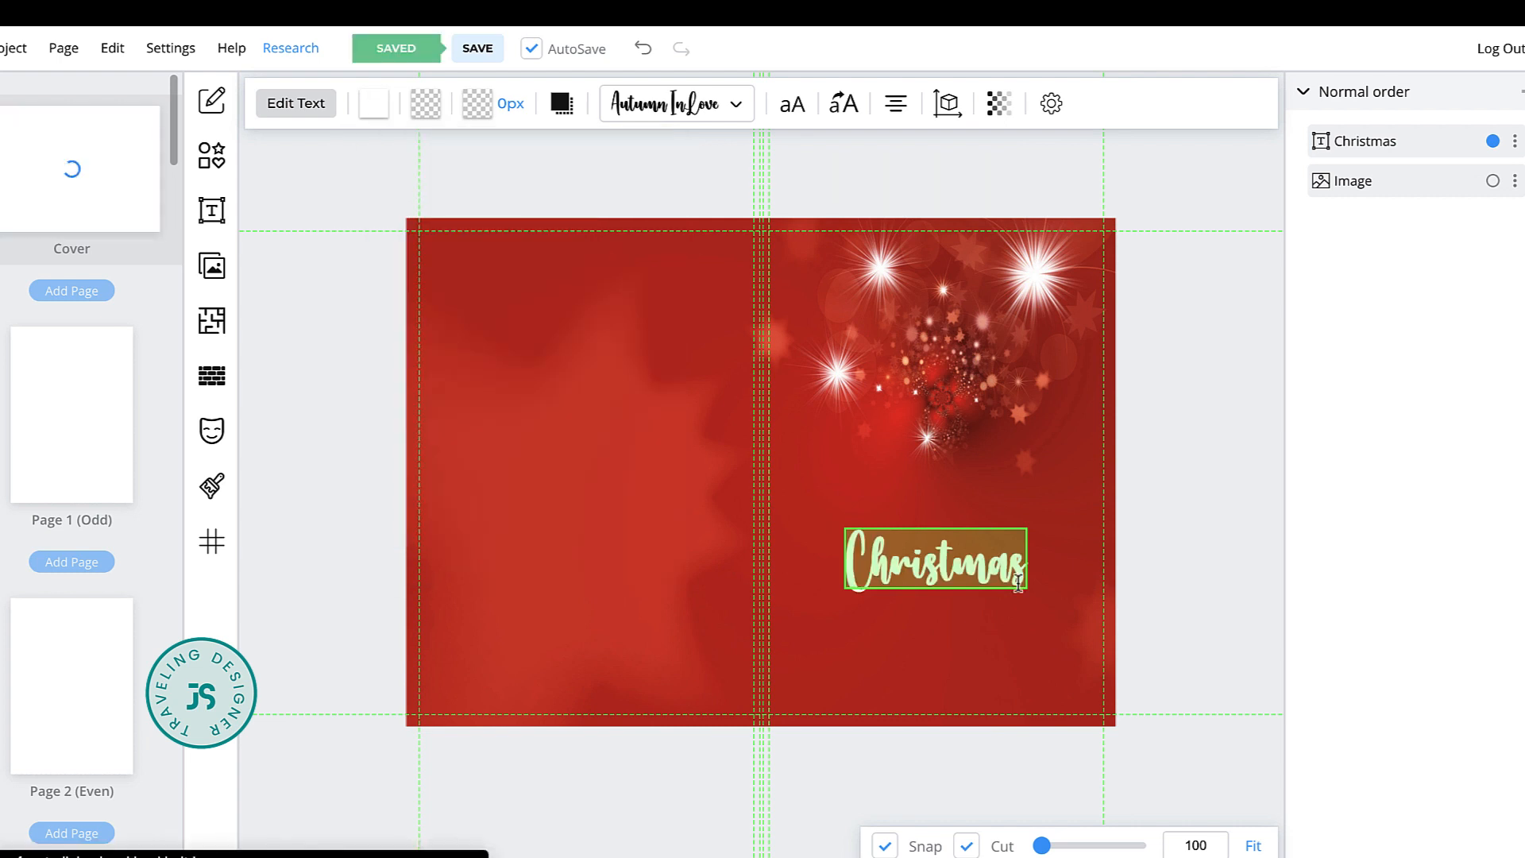
click(792, 105)
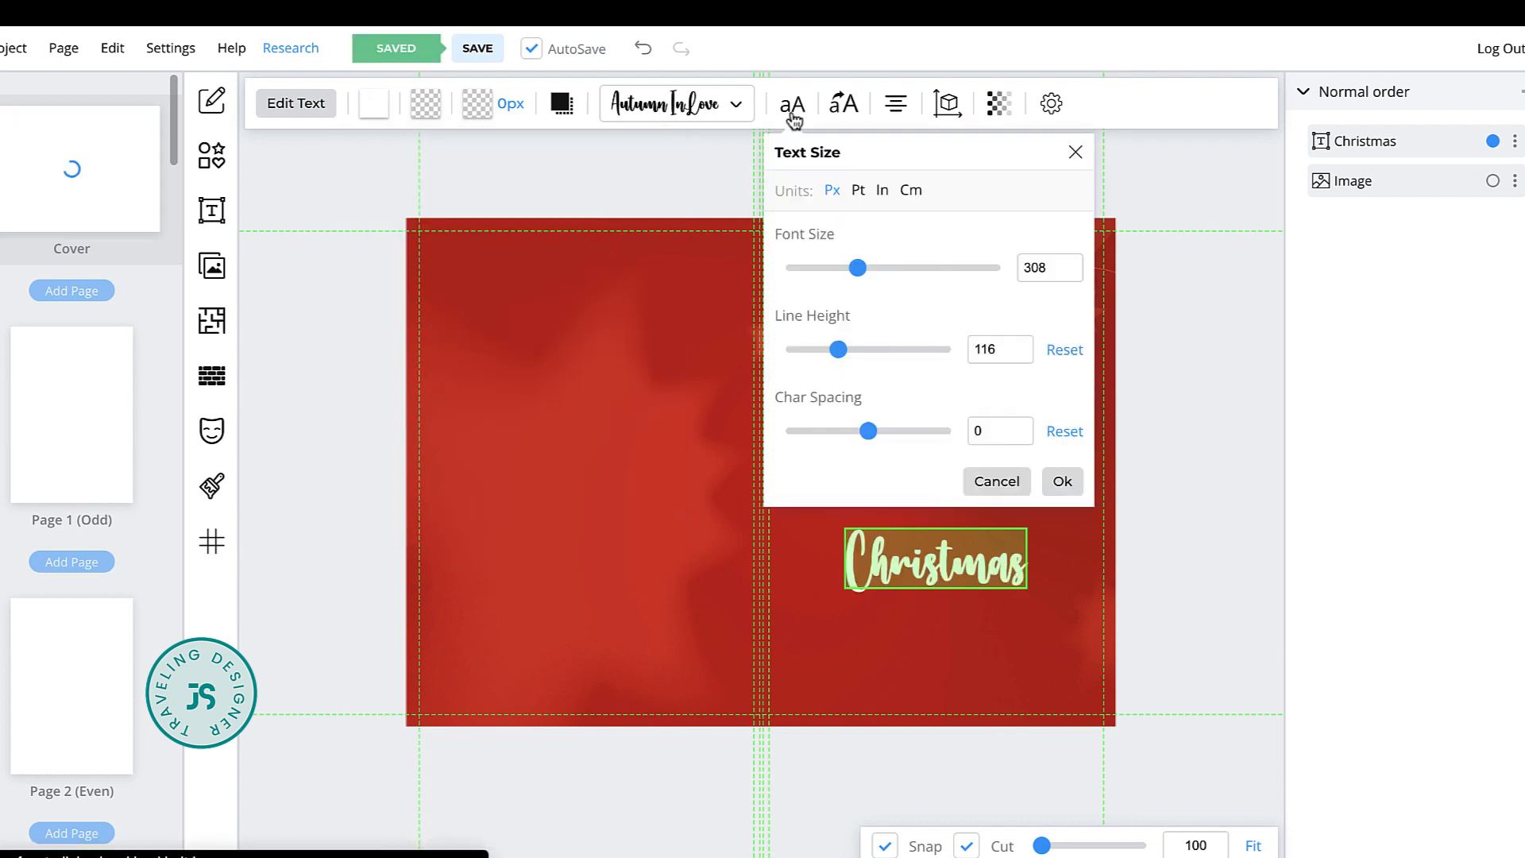
mouse_move(861, 265)
mouse_down()
mouse_move(917, 279)
mouse_move(878, 271)
mouse_up()
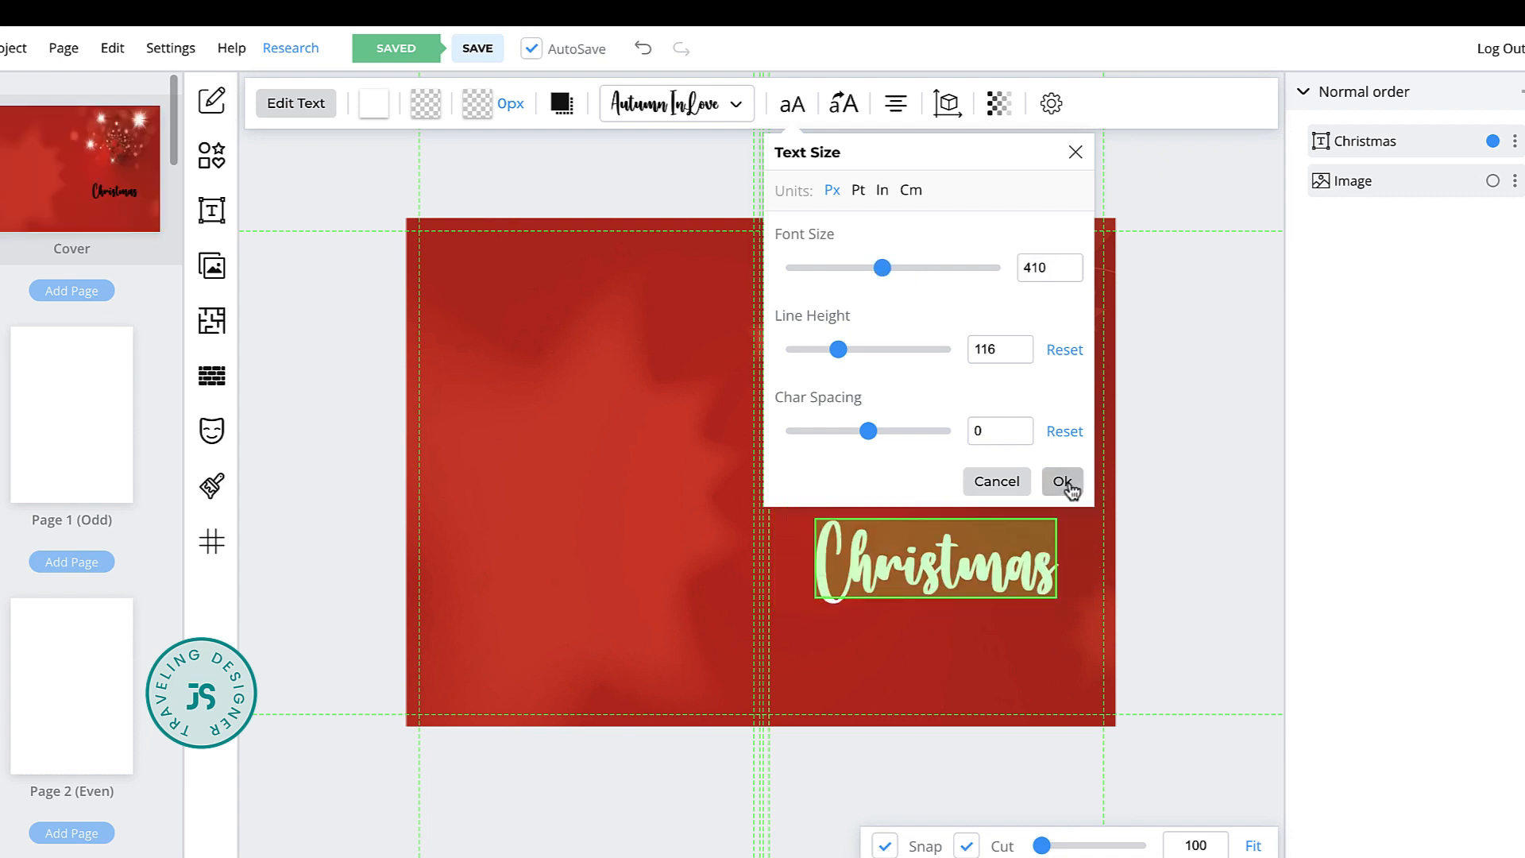
click(1062, 480)
click(972, 570)
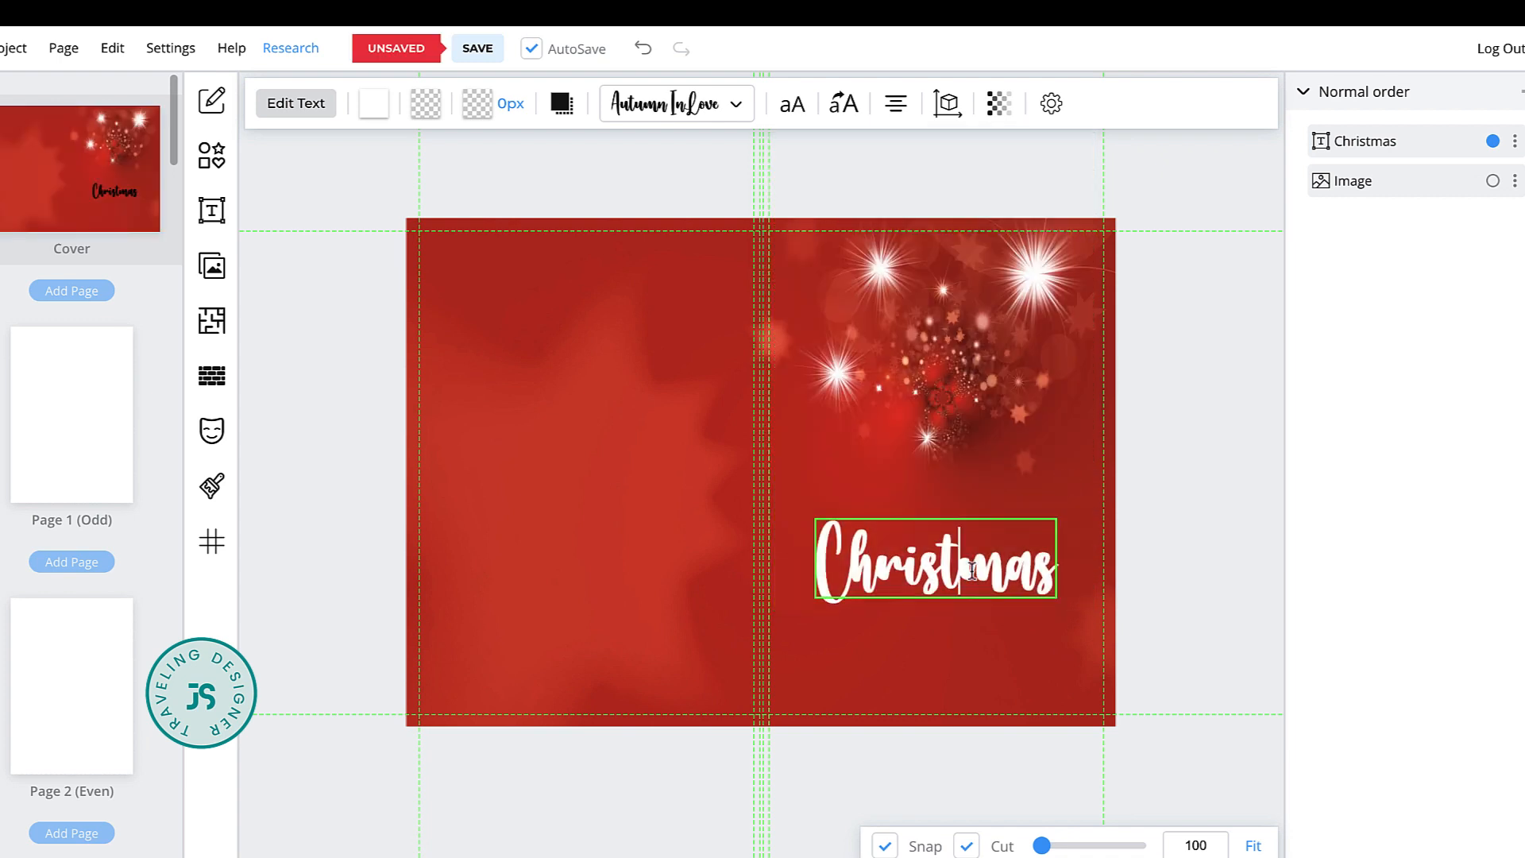
click(1038, 635)
click(1034, 558)
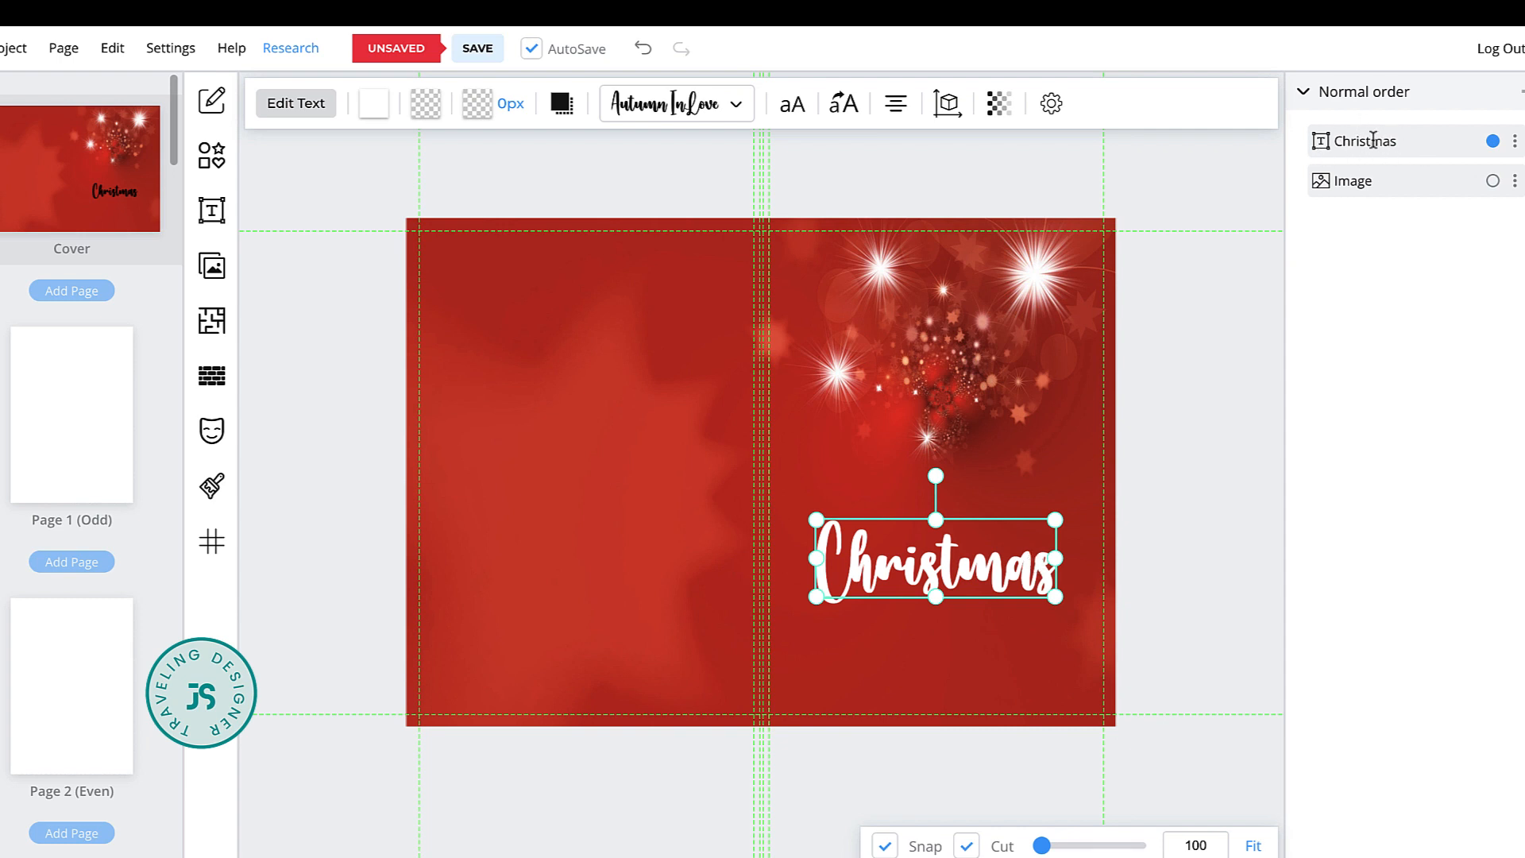
Duplicate the Christmas heading and change the copy to "PLANNER" in the Poppins font
click(1515, 142)
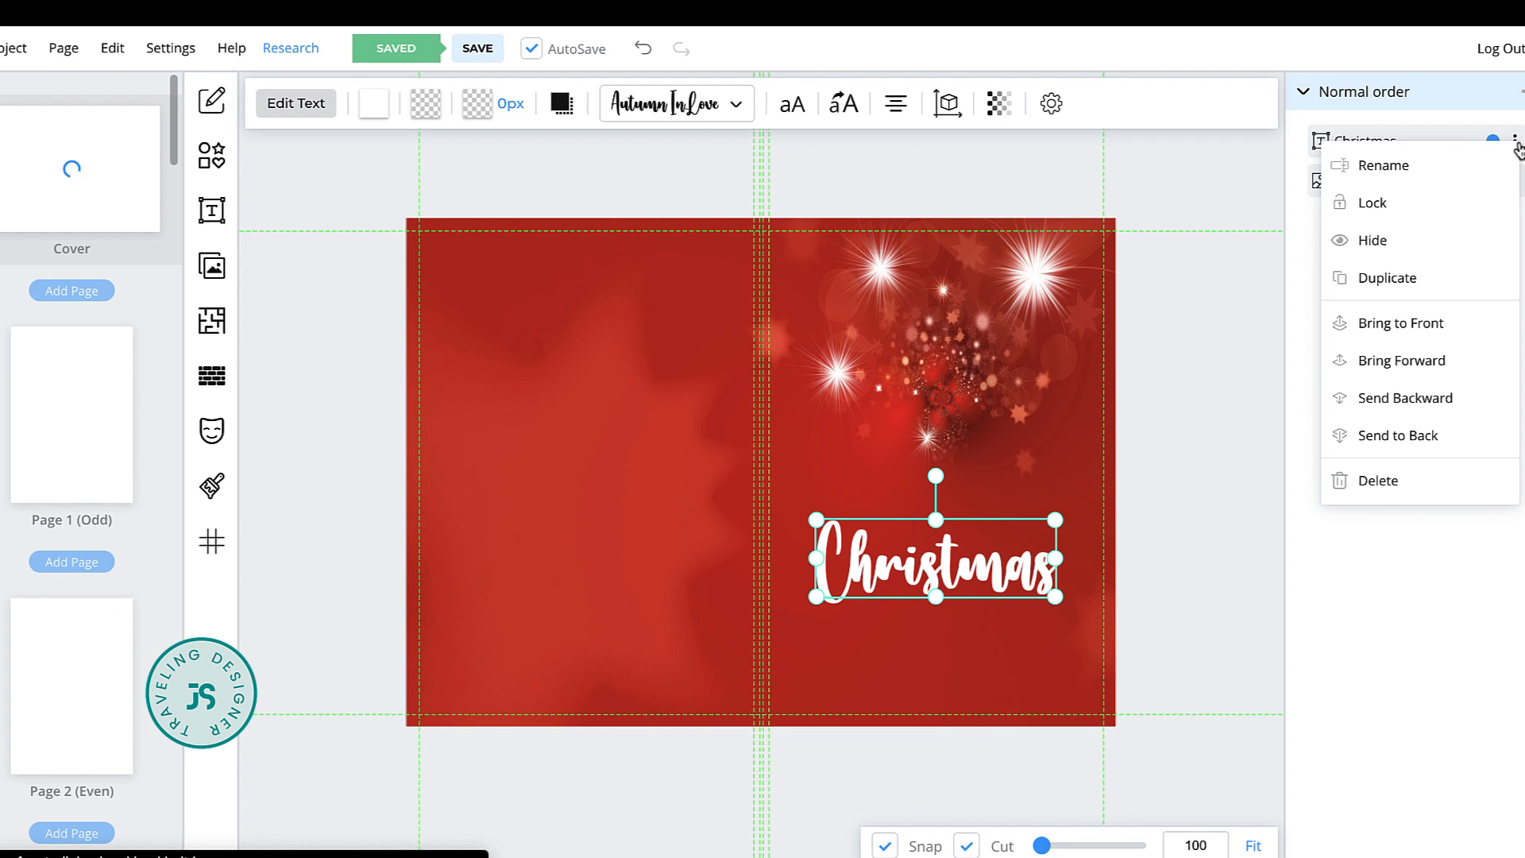
click(1397, 280)
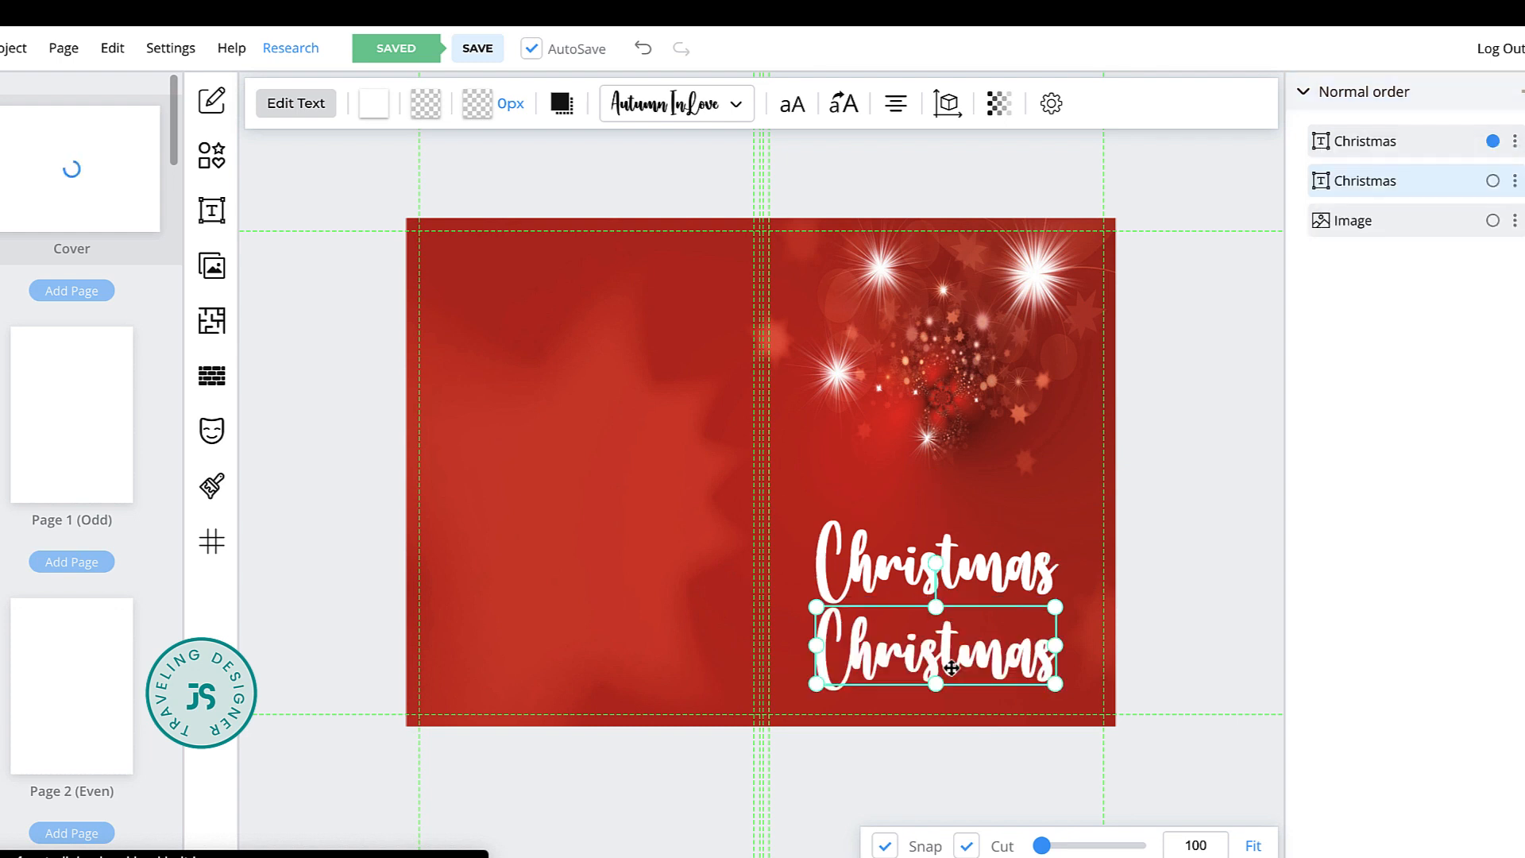
double_click(961, 661)
text(PL)
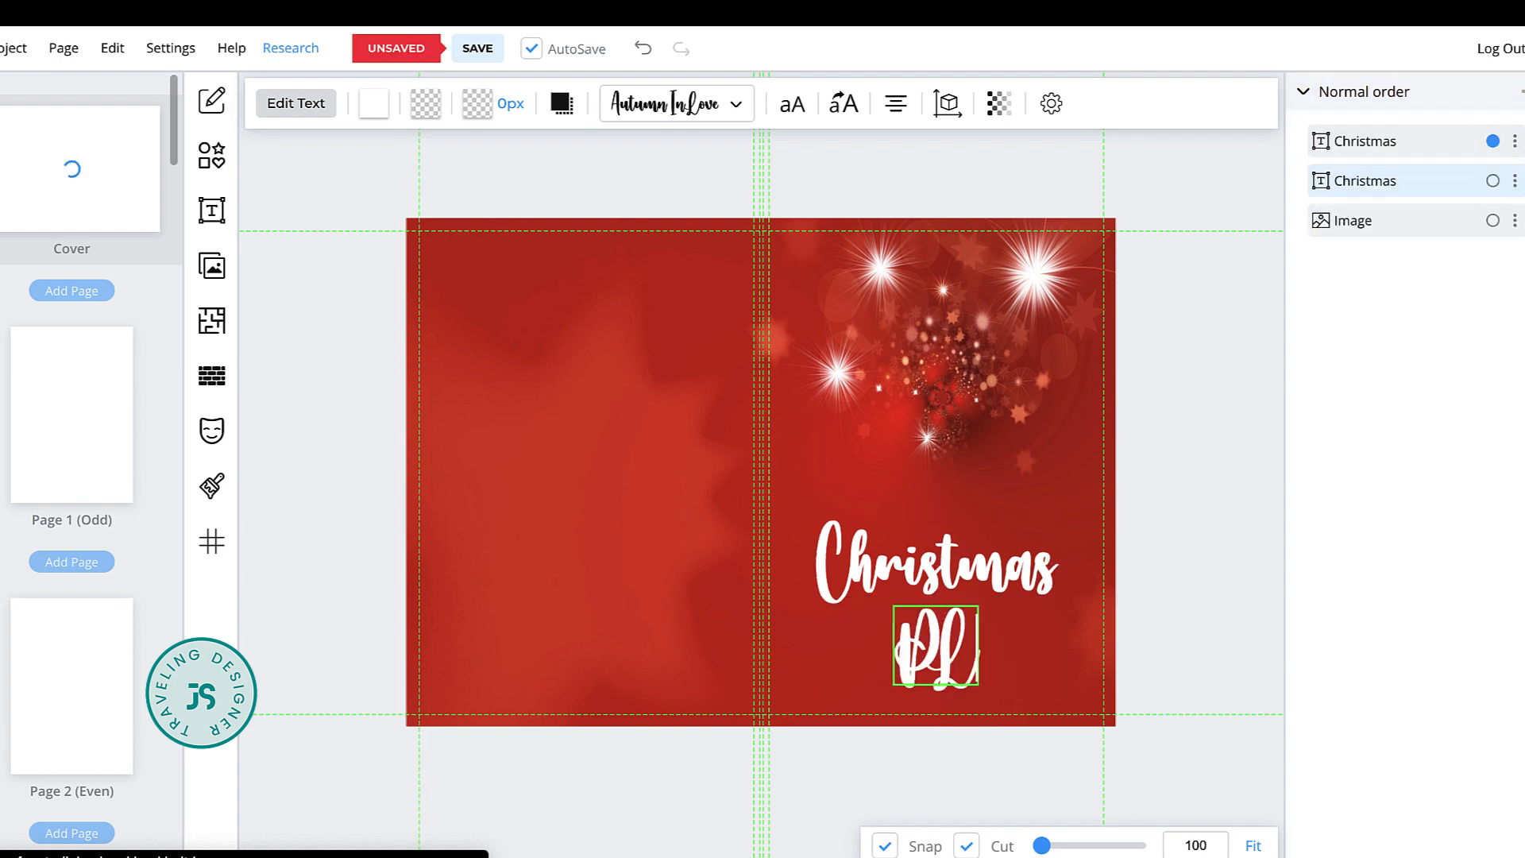
text(ANNER)
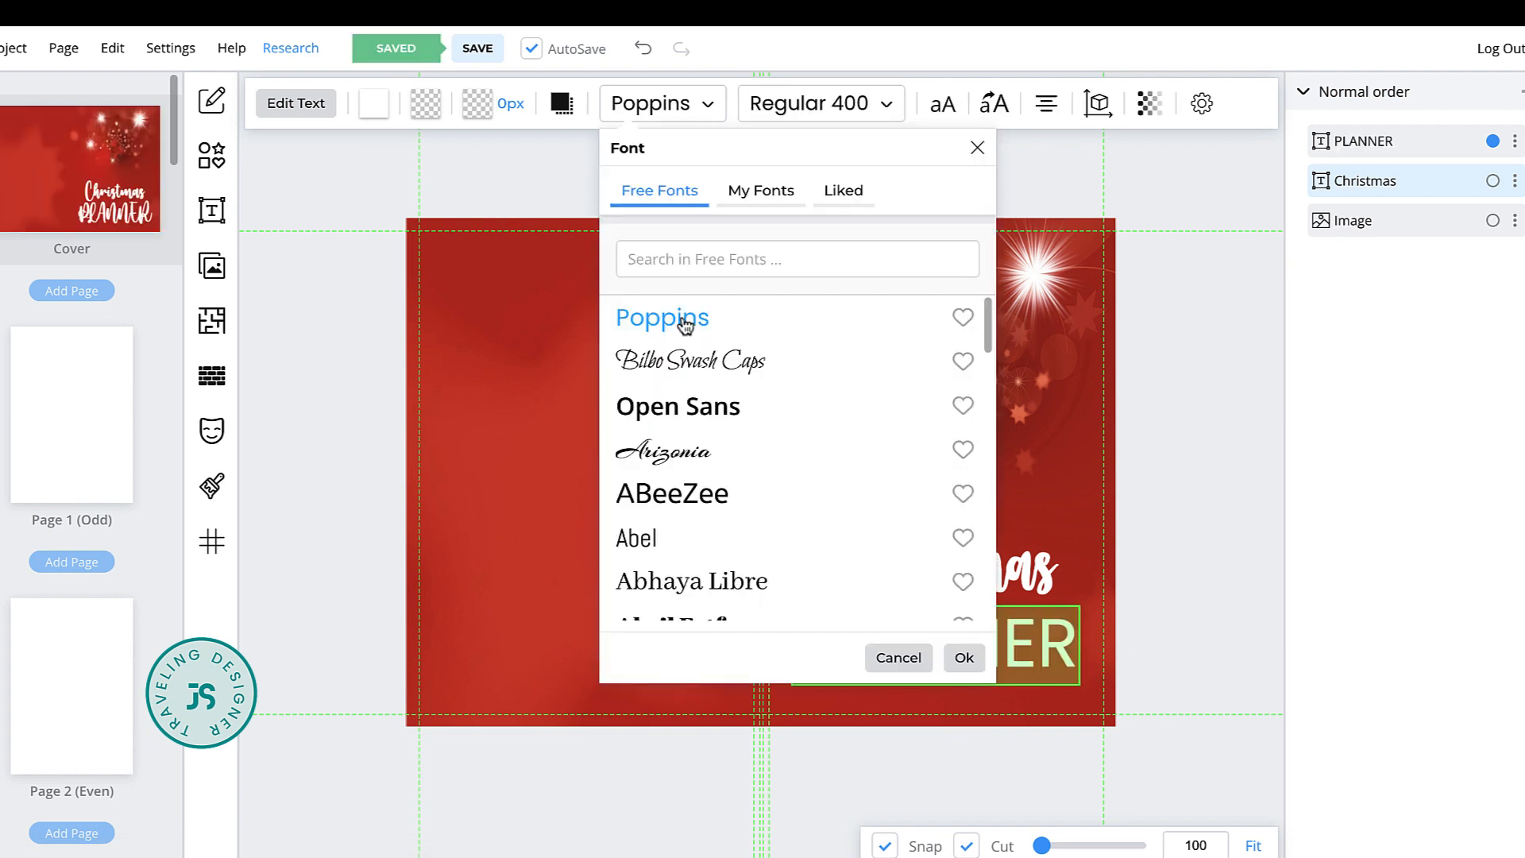
click(964, 658)
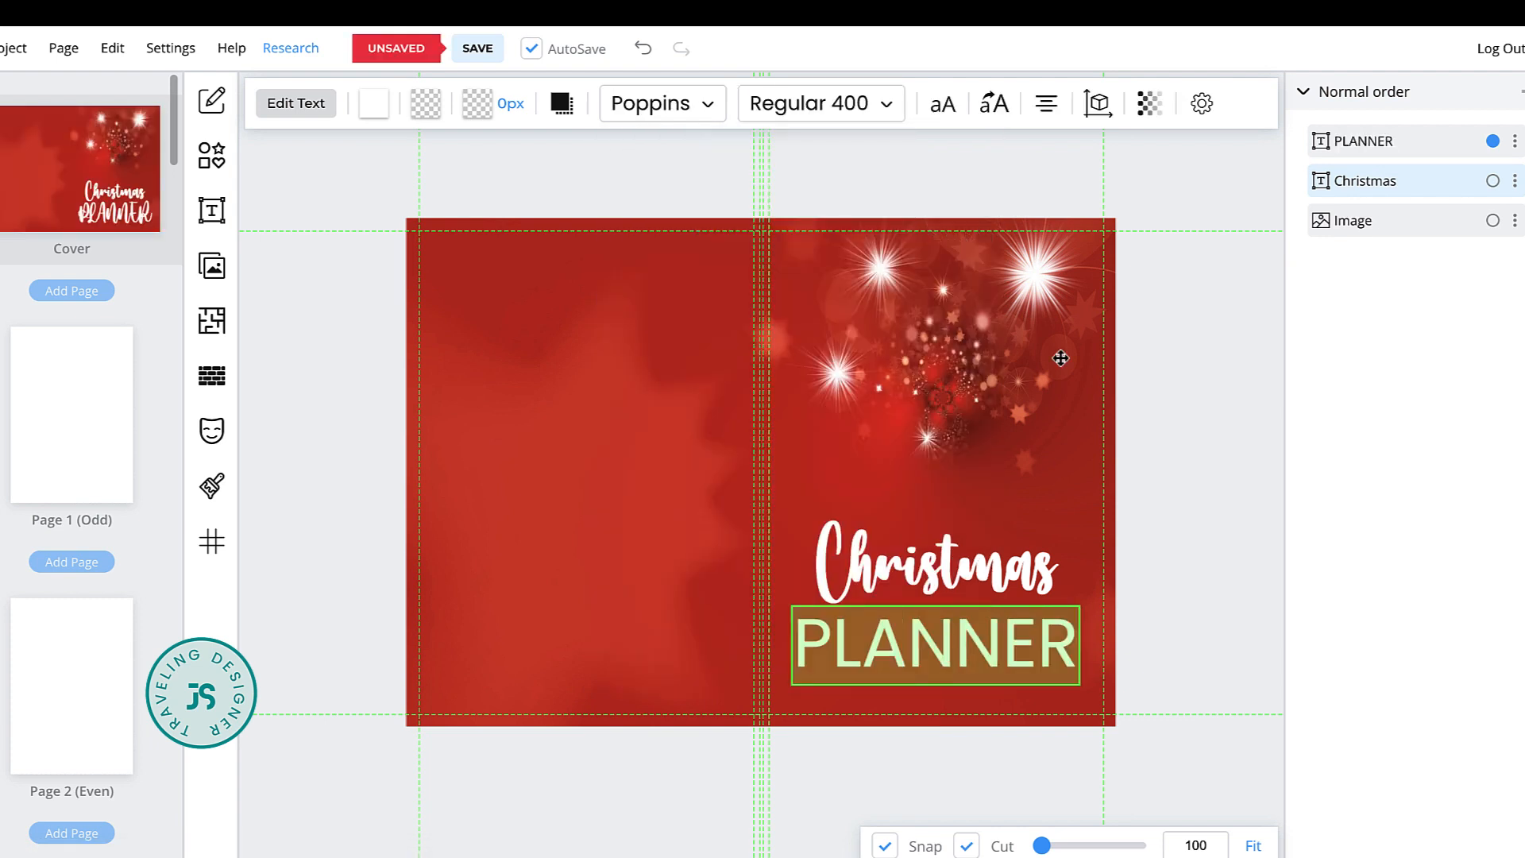
Reduce the PLANNER text to a font size of 166 px and widen its character spacing
click(943, 117)
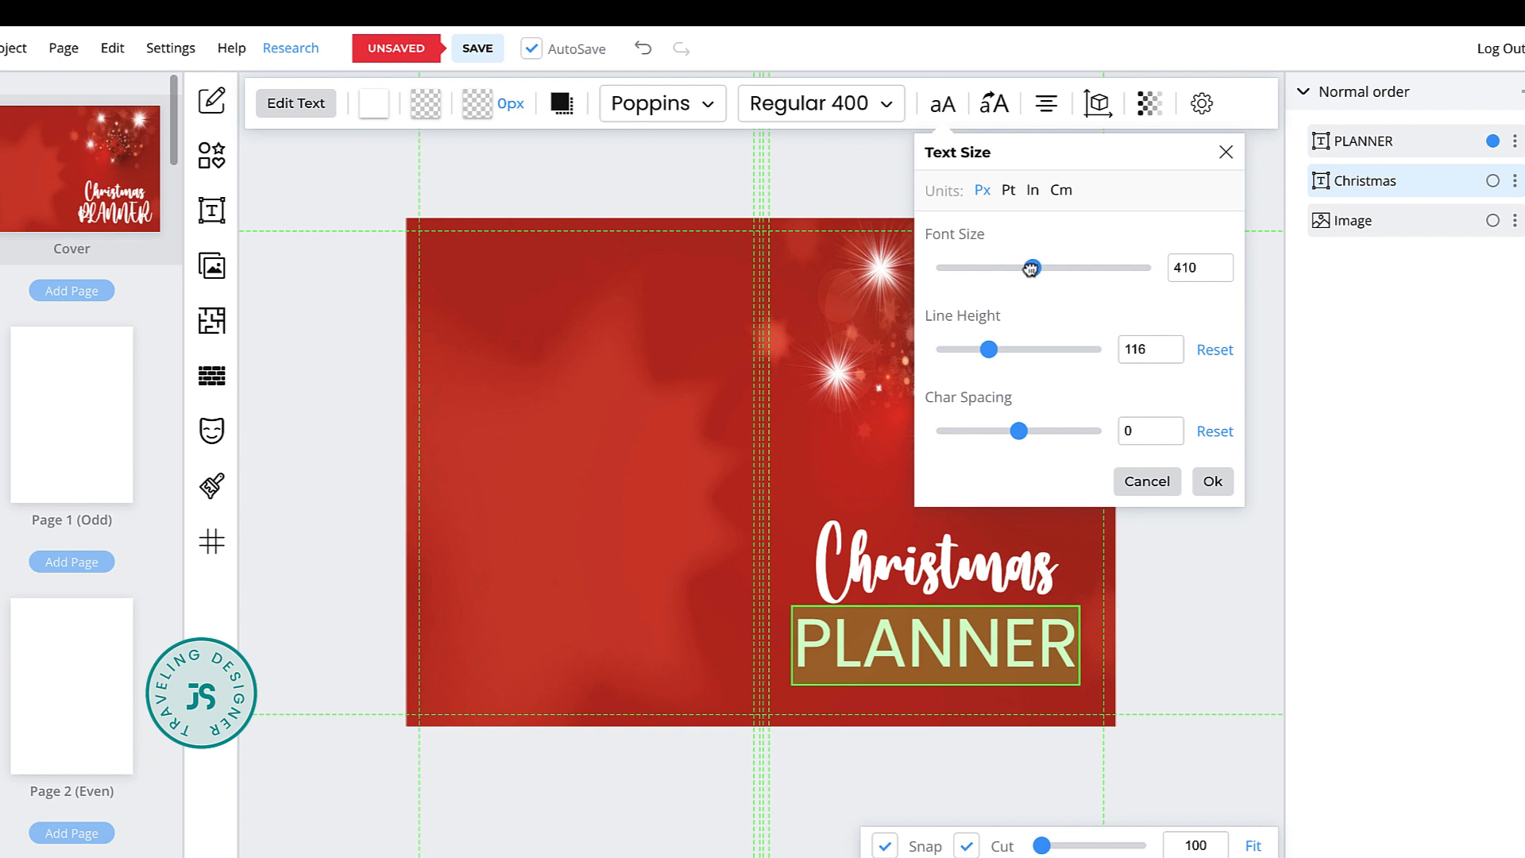
drag(1033, 267, 974, 268)
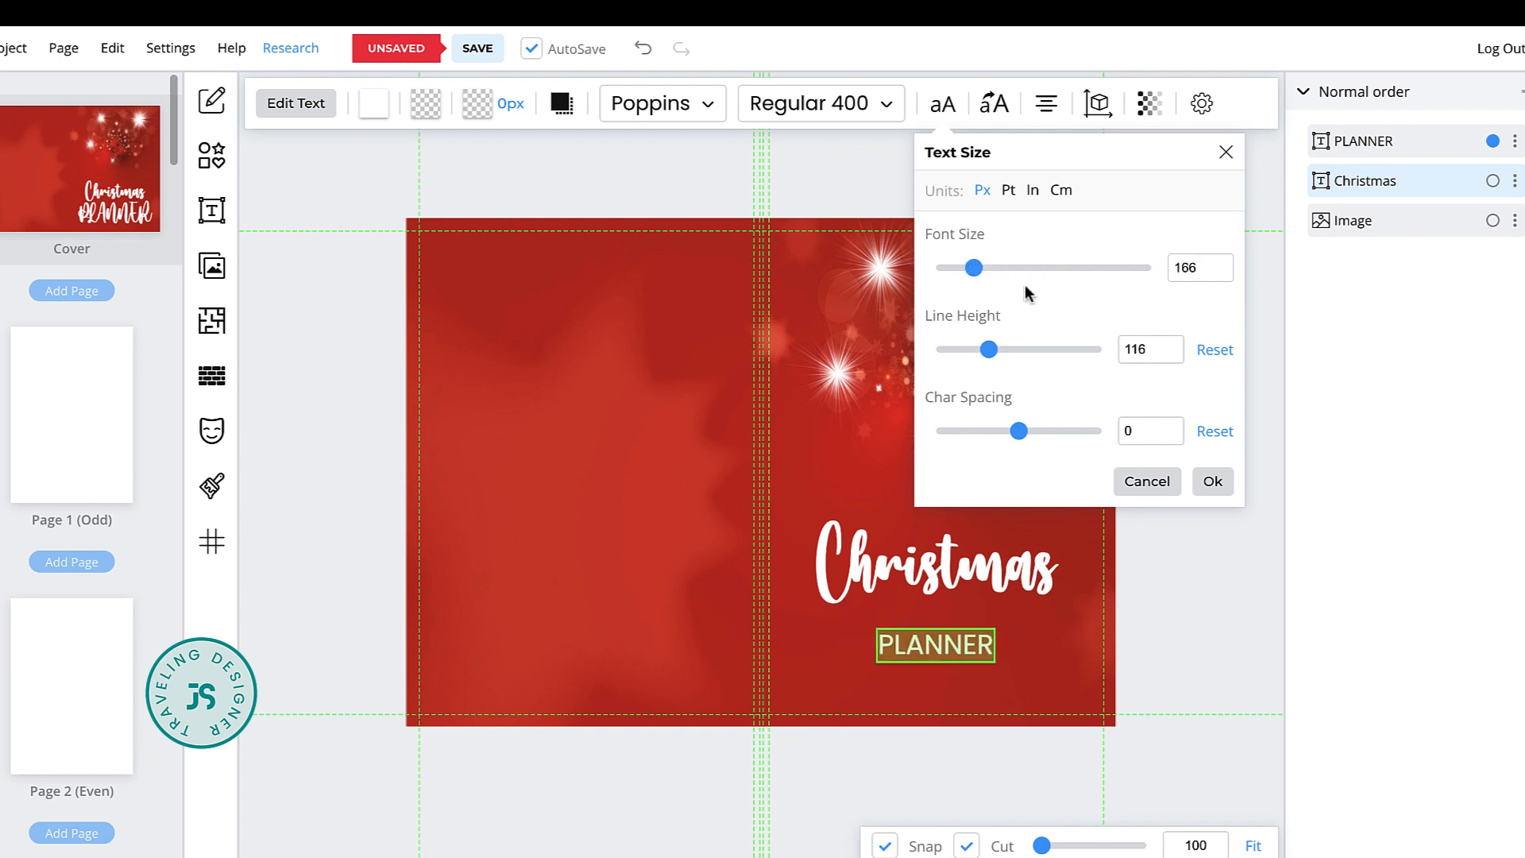
drag(1019, 431, 1045, 431)
click(1201, 482)
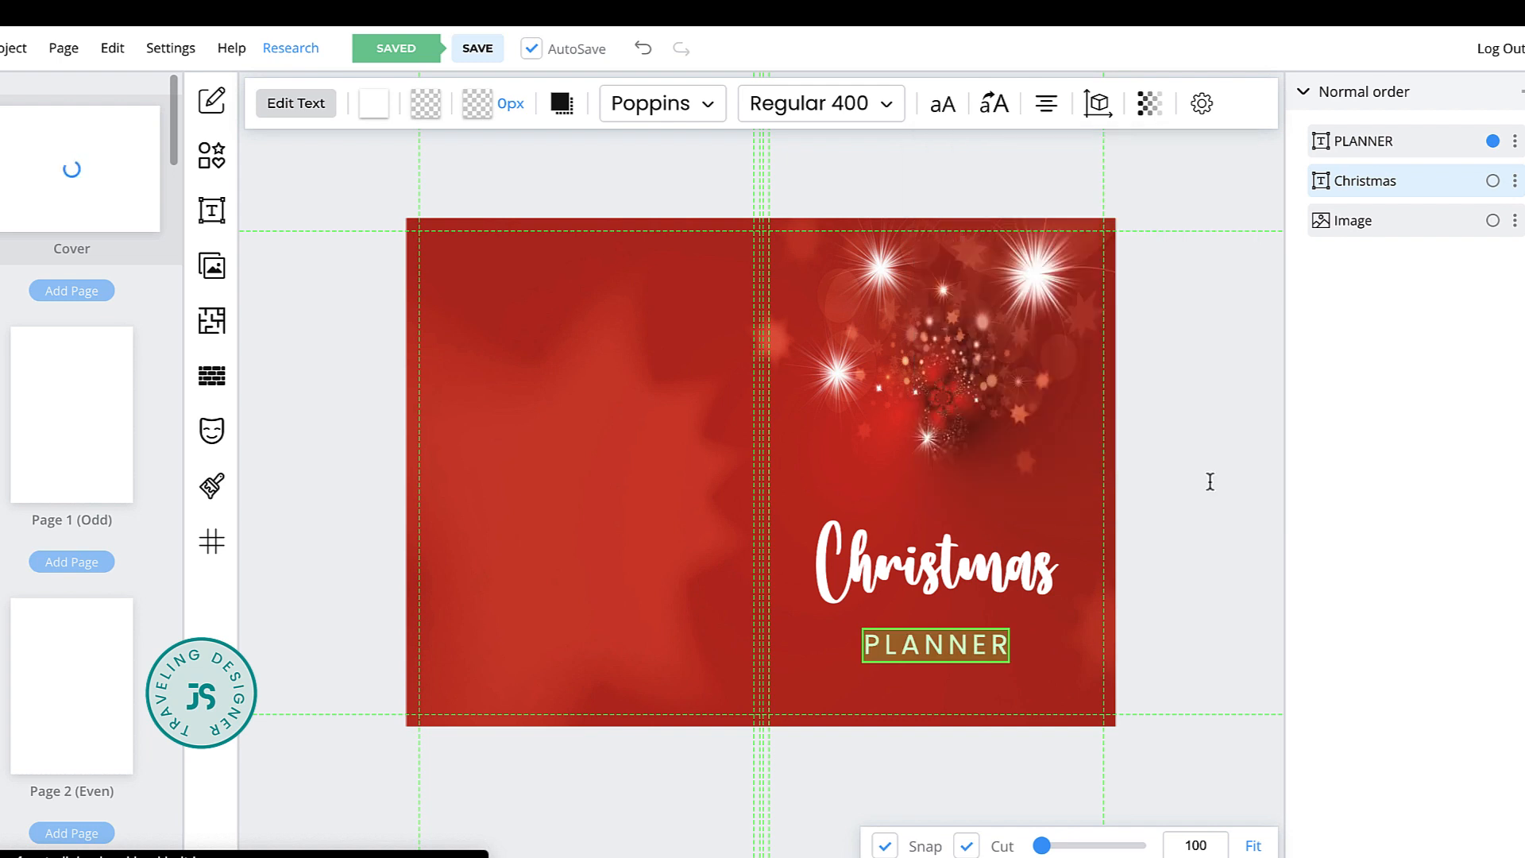
Move the PLANNER text up close beneath the Christmas heading and save the project
drag(980, 632, 985, 620)
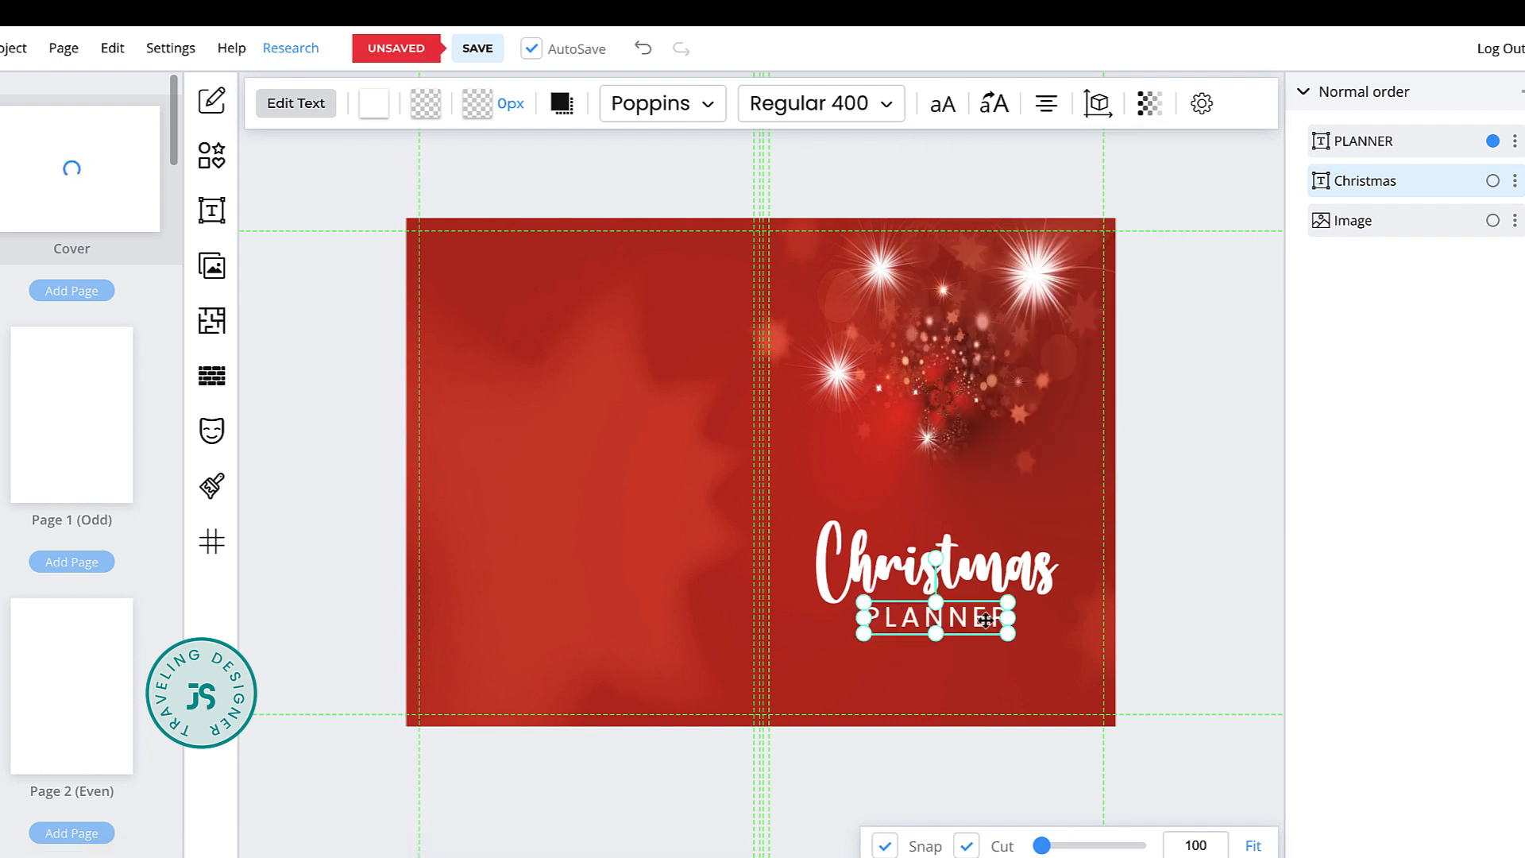
click(1190, 639)
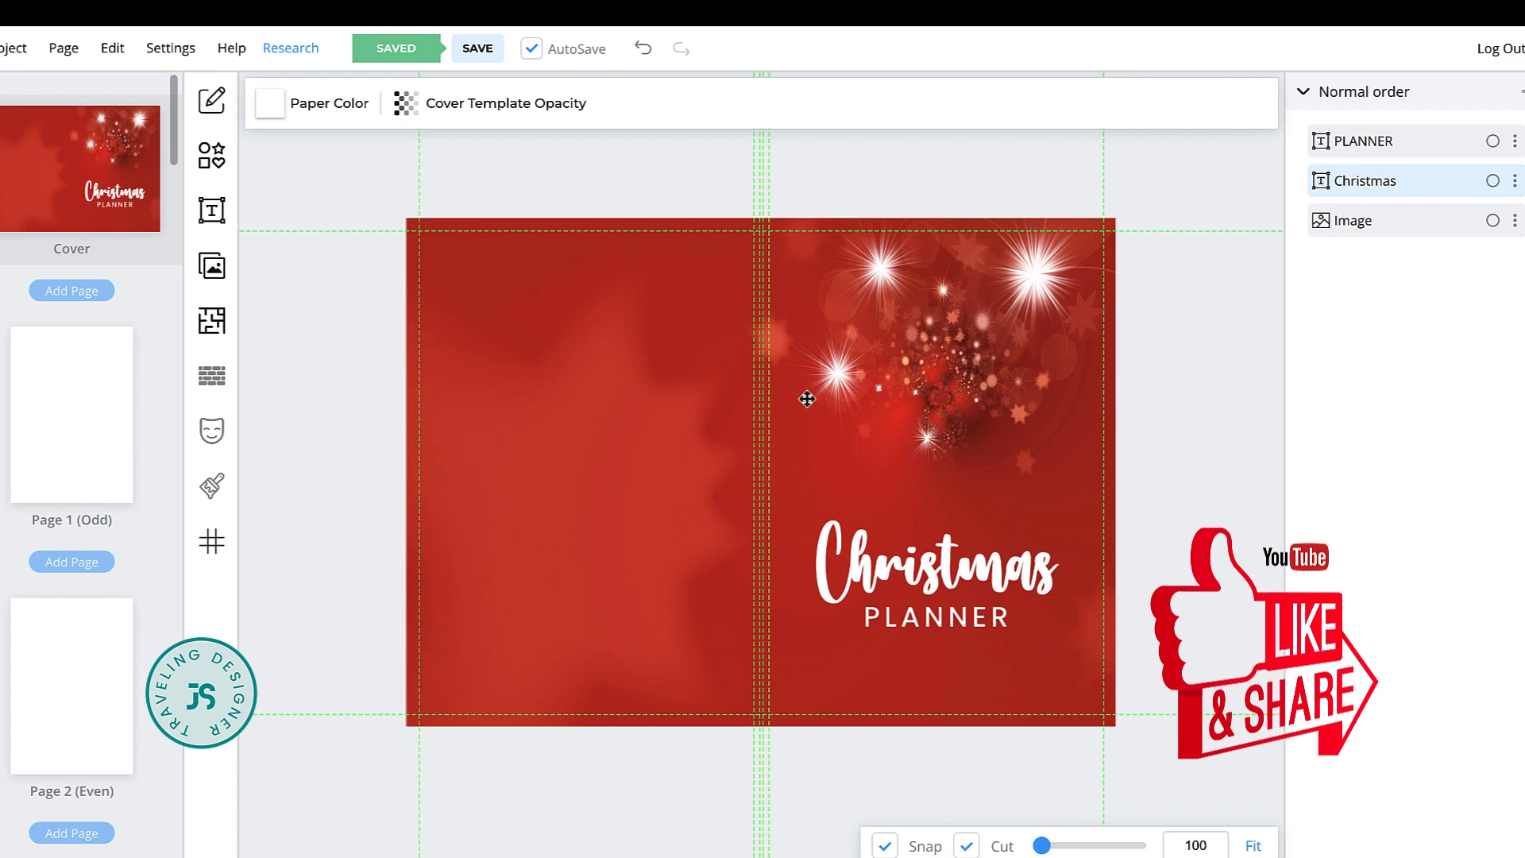
click(484, 51)
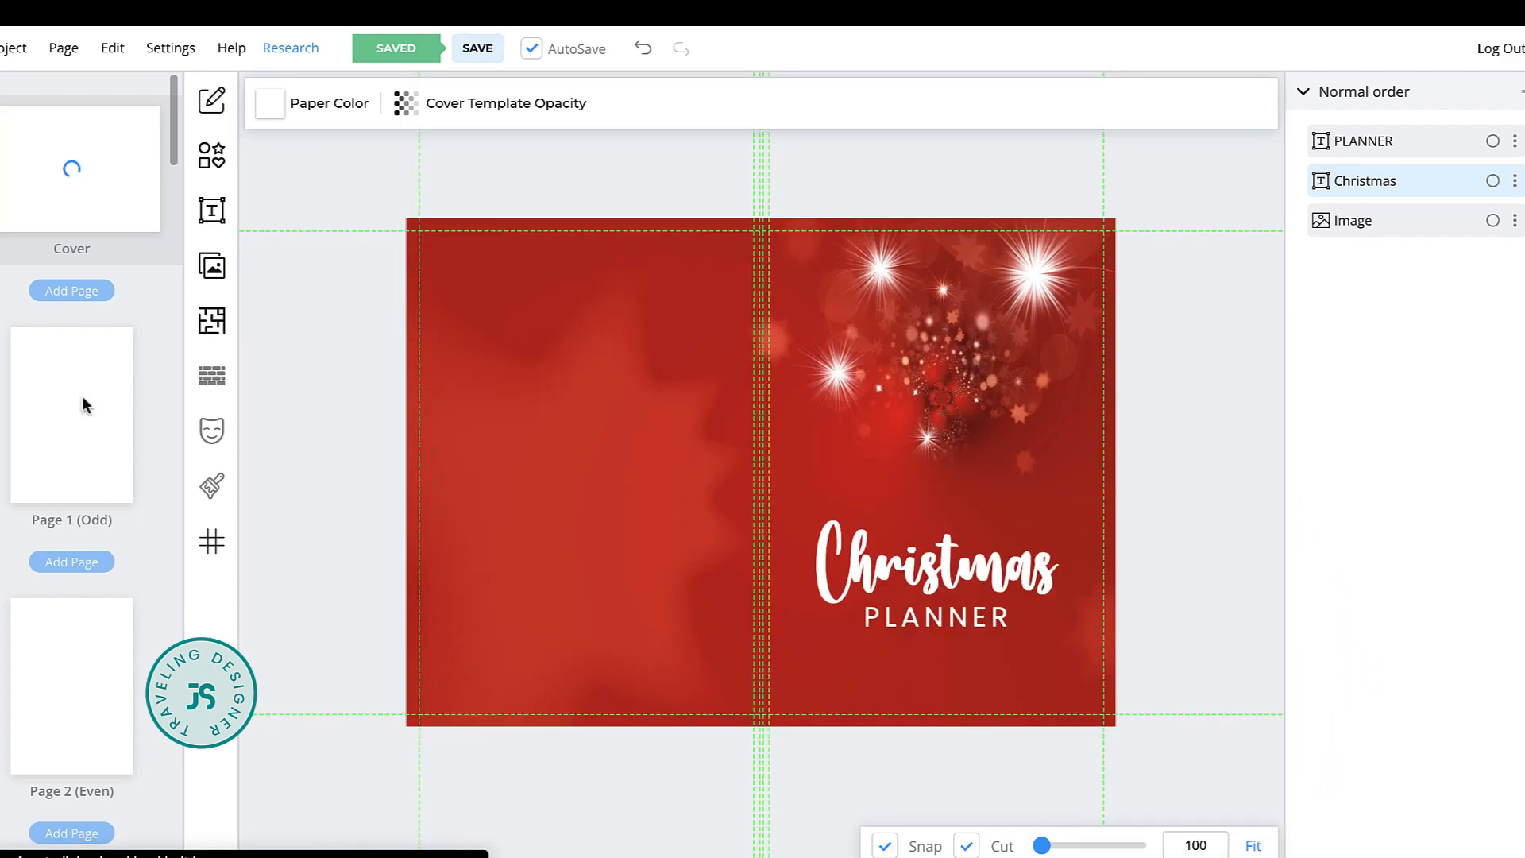
Open interior page 1 and search Pixabay for "CHRISTMAS WREATH" images
click(83, 397)
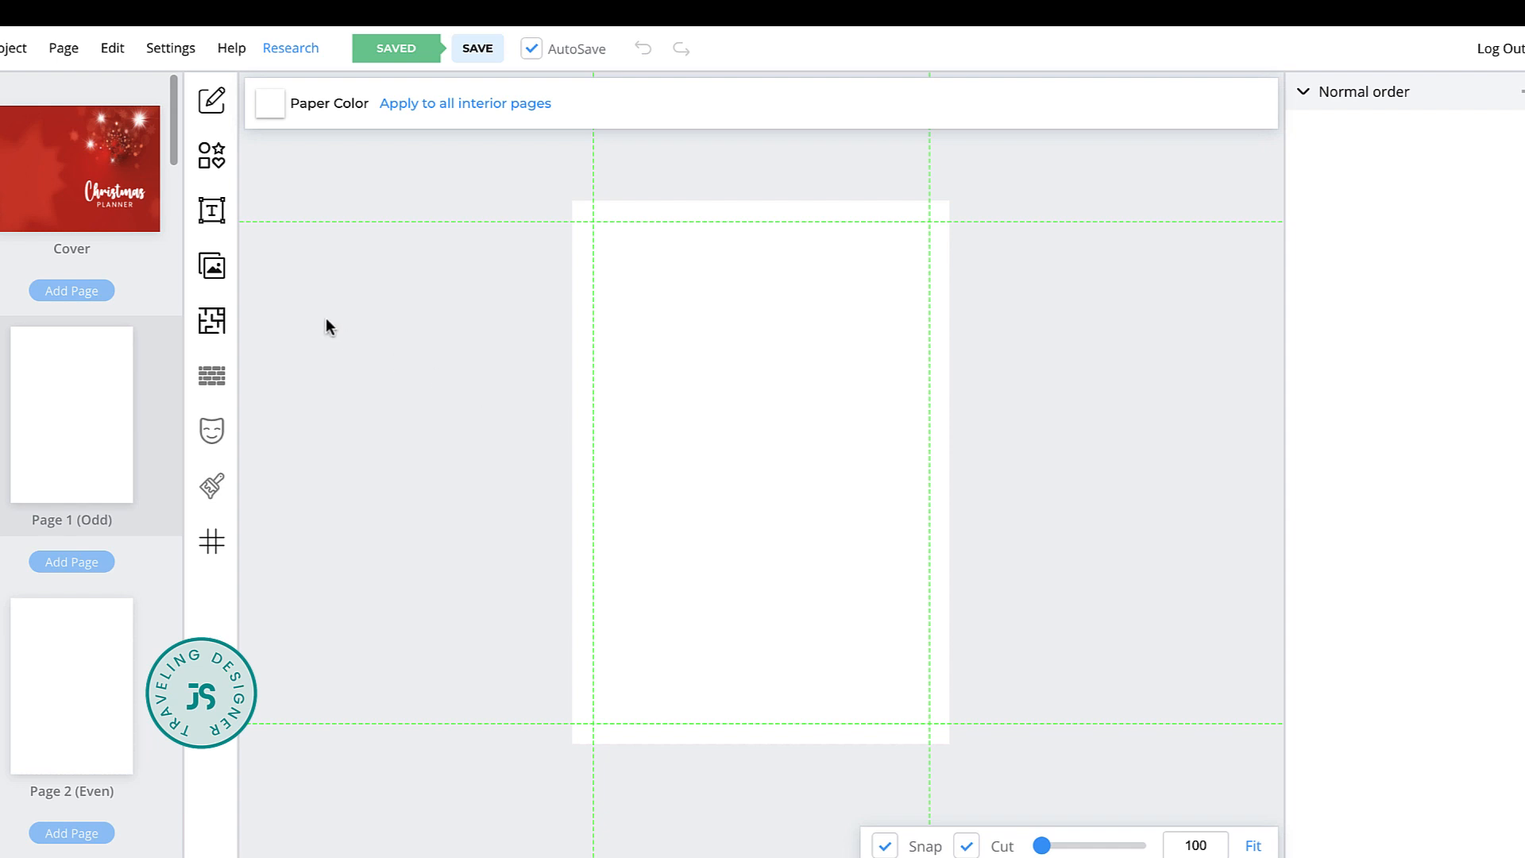
click(217, 266)
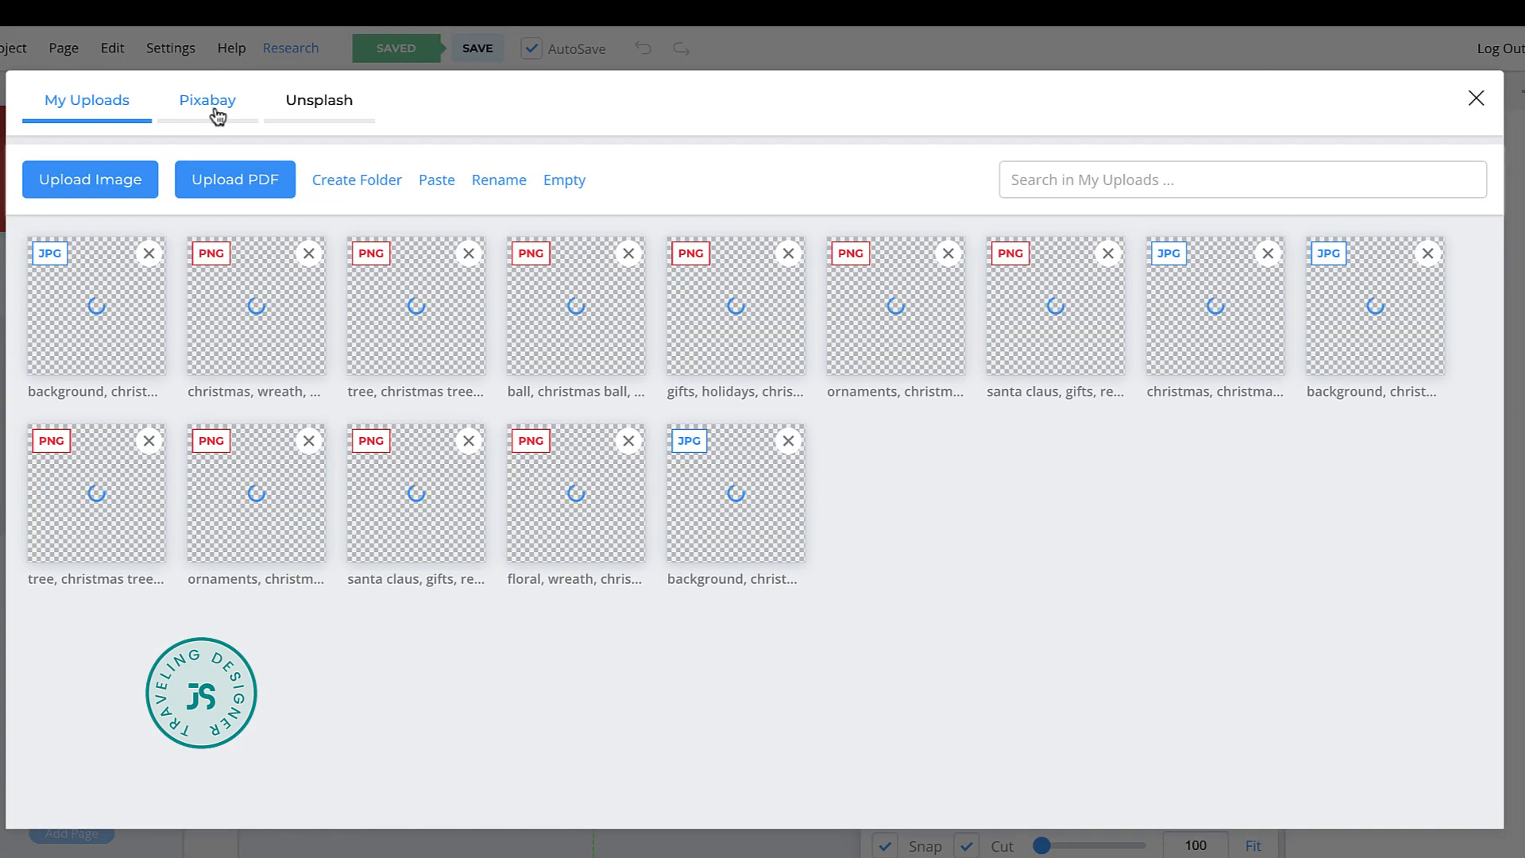
click(214, 114)
click(265, 177)
text(CHRIST)
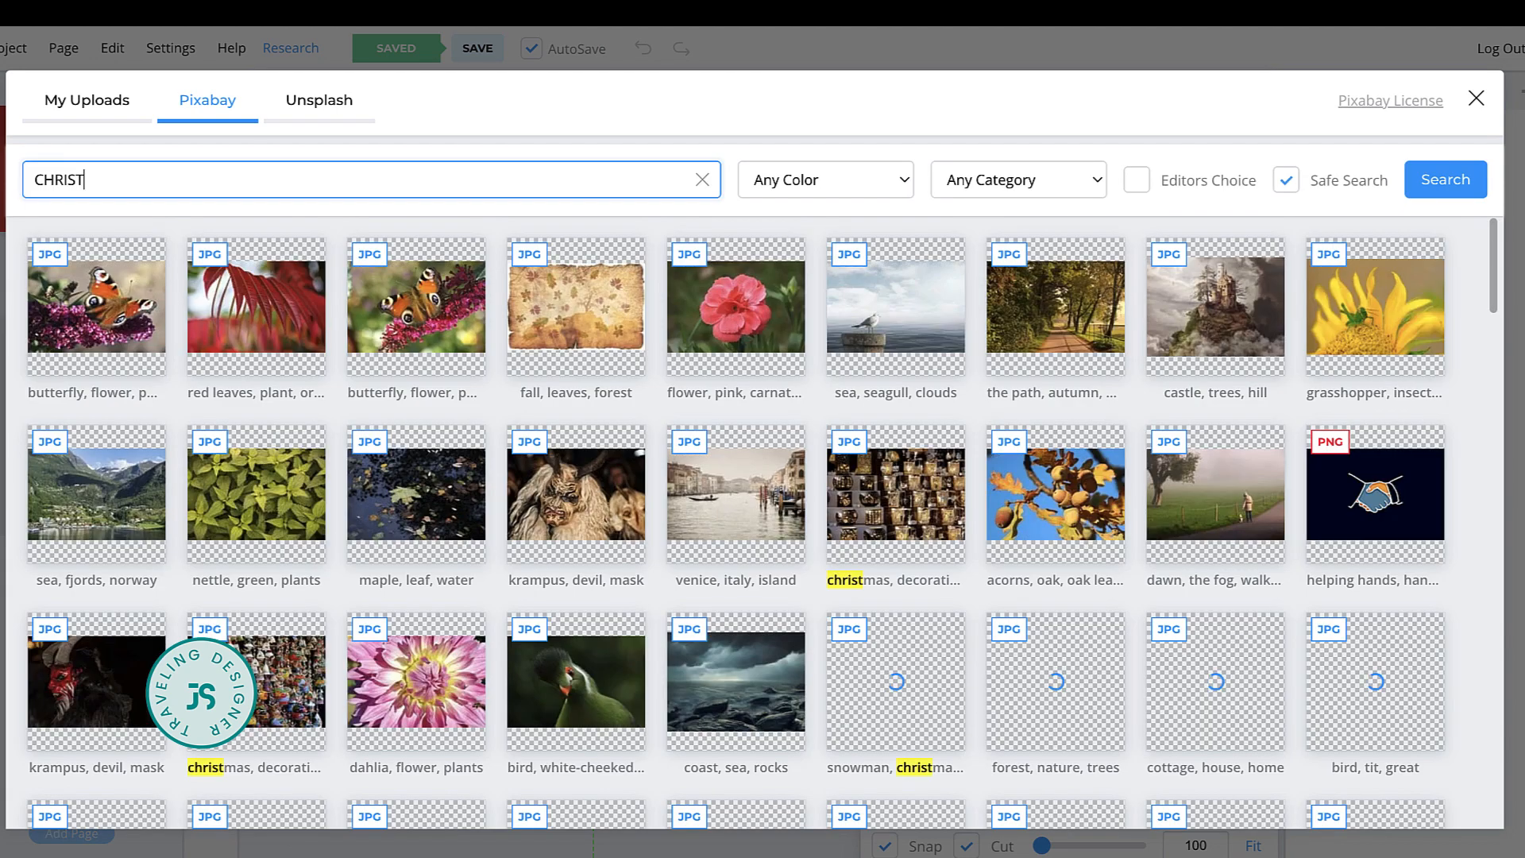
text(MAS WREATH)
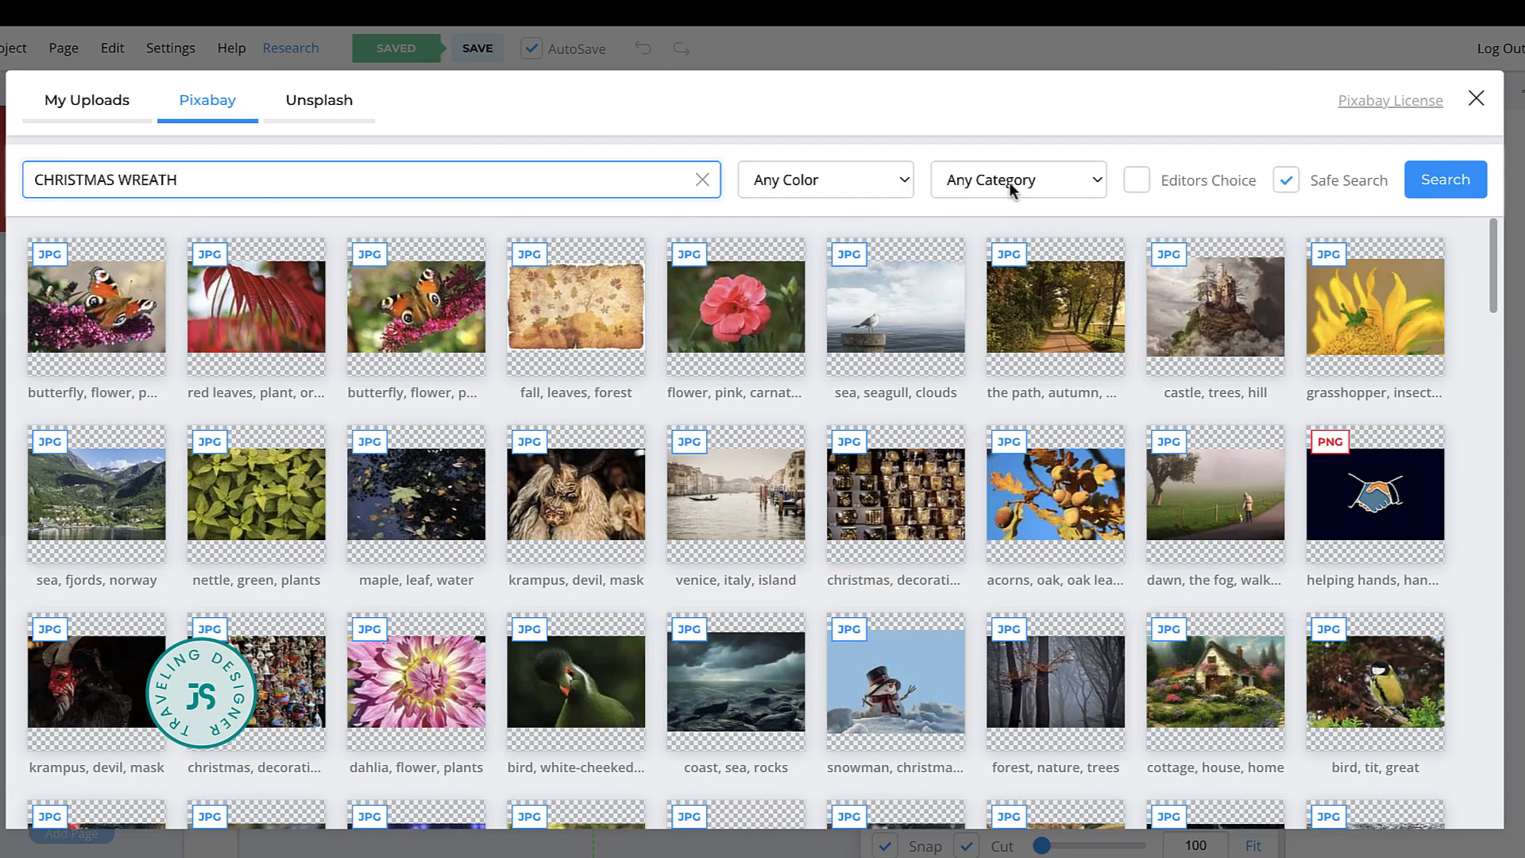
key(Return)
Insert the PNG wreath with holly on a thin ring and rotate it so the foliage sits at the top
scroll(636, 584, down, 5)
scroll(636, 584, down, 3)
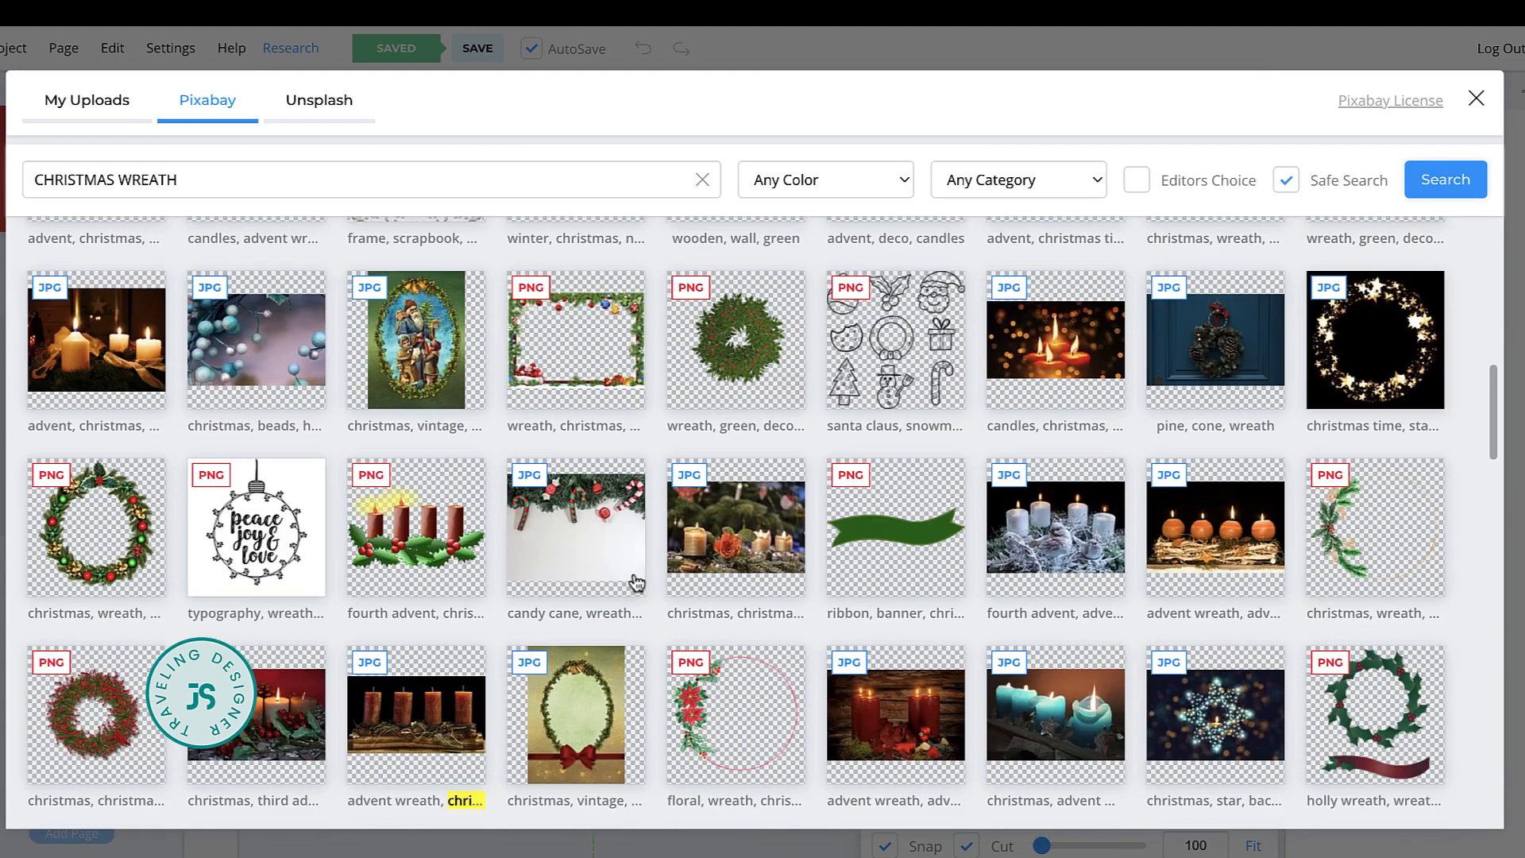
click(633, 576)
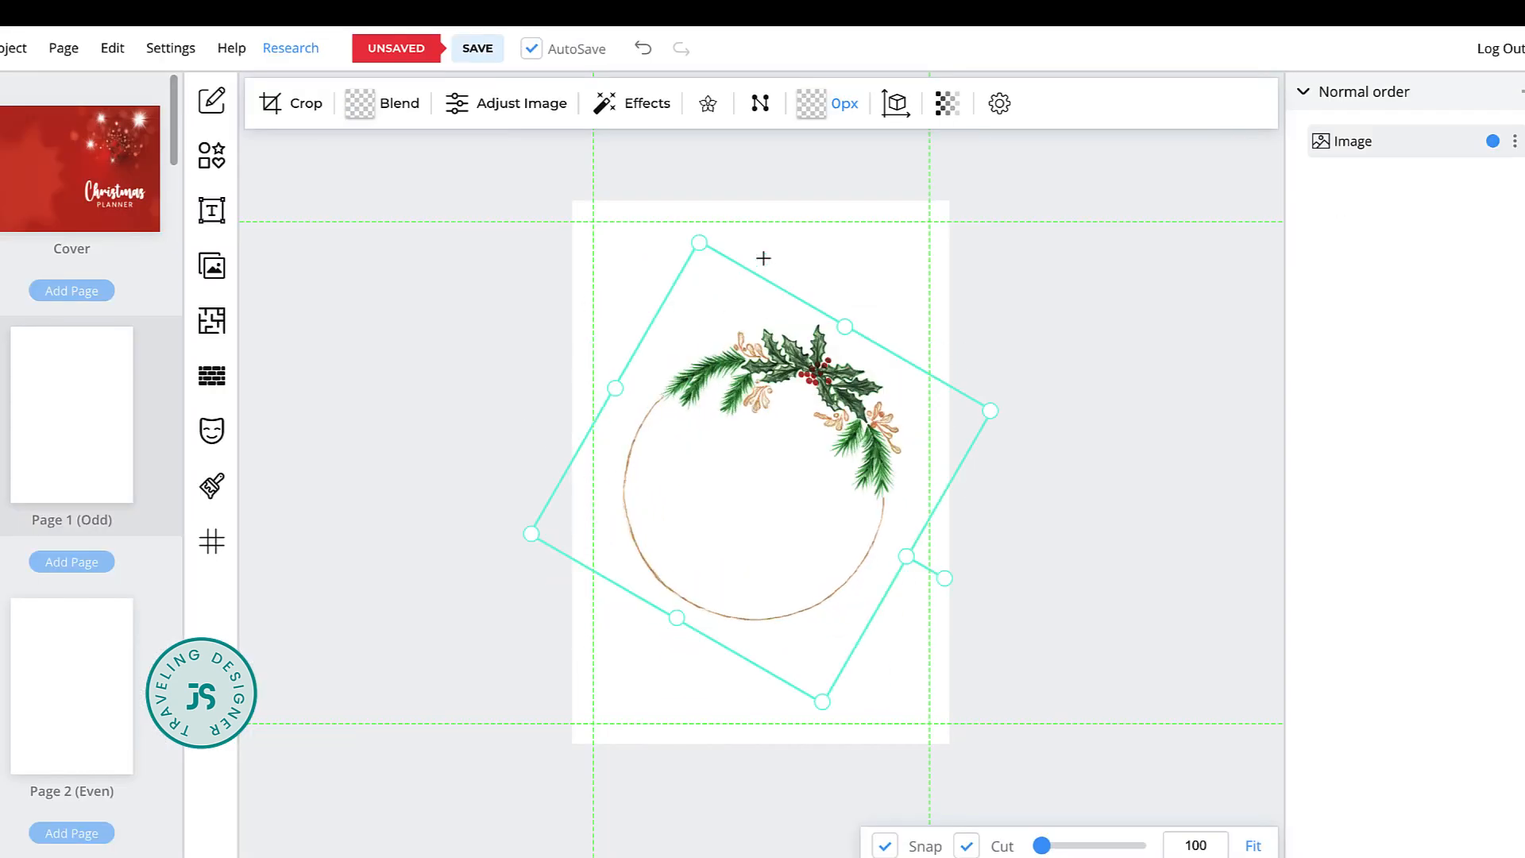
Add a heading text reading "Christmas" inside the wreath on interior page 1
click(212, 210)
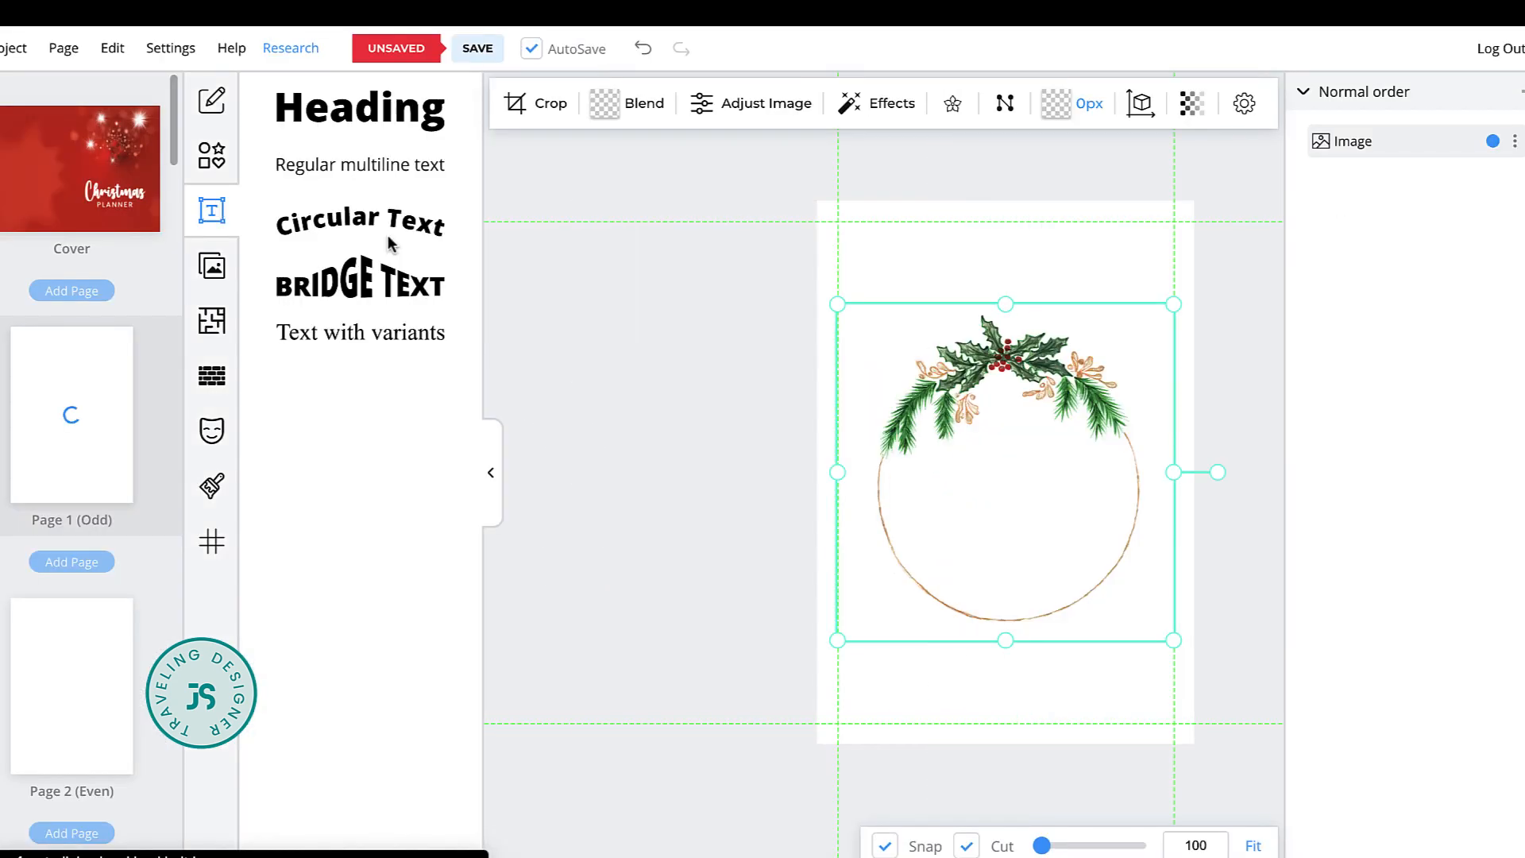
click(372, 127)
text(C)
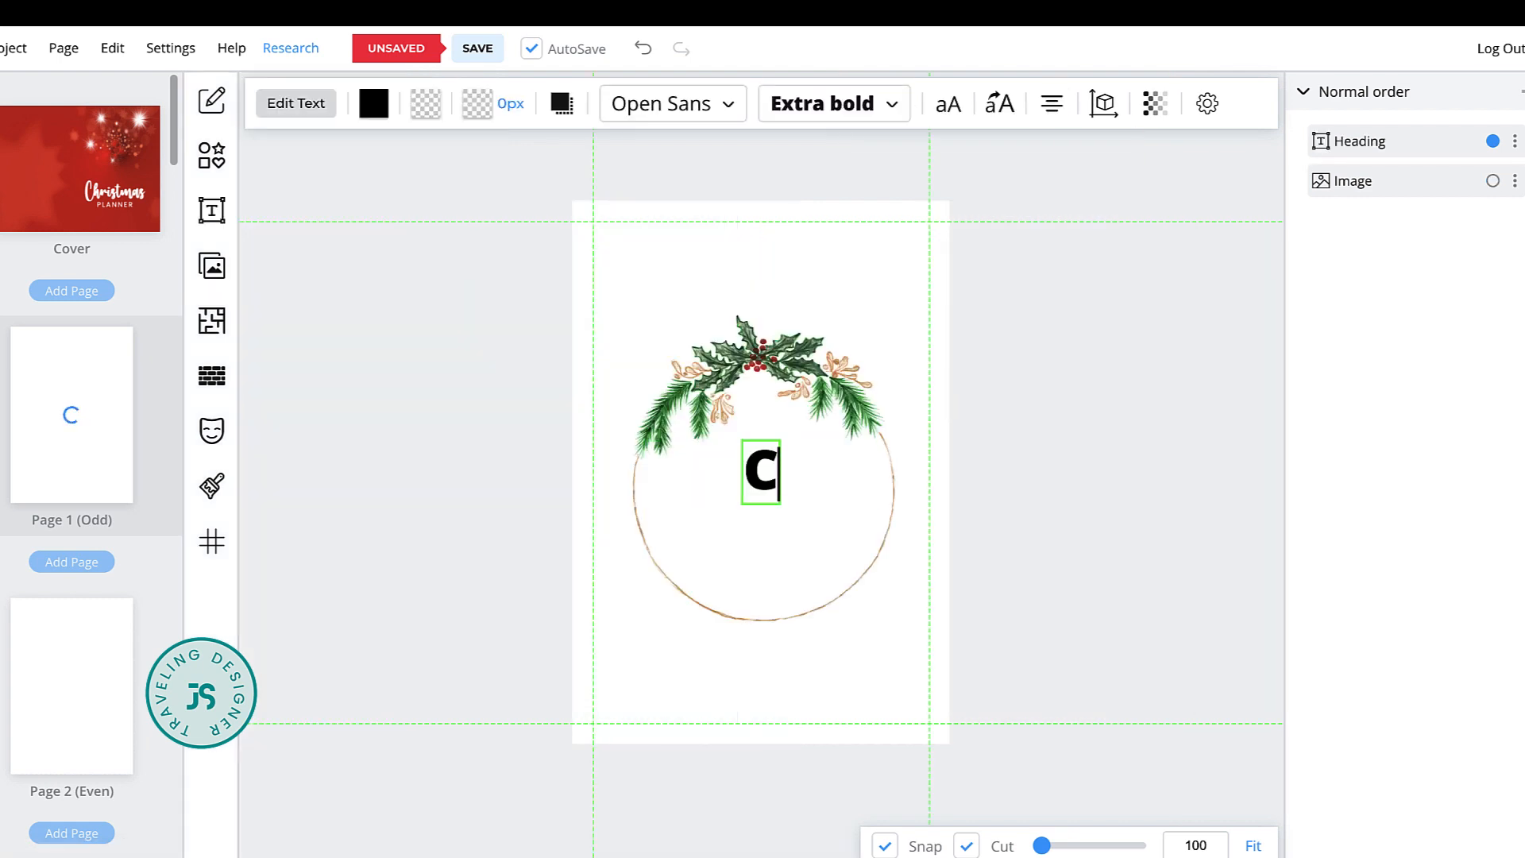
text(hristmas)
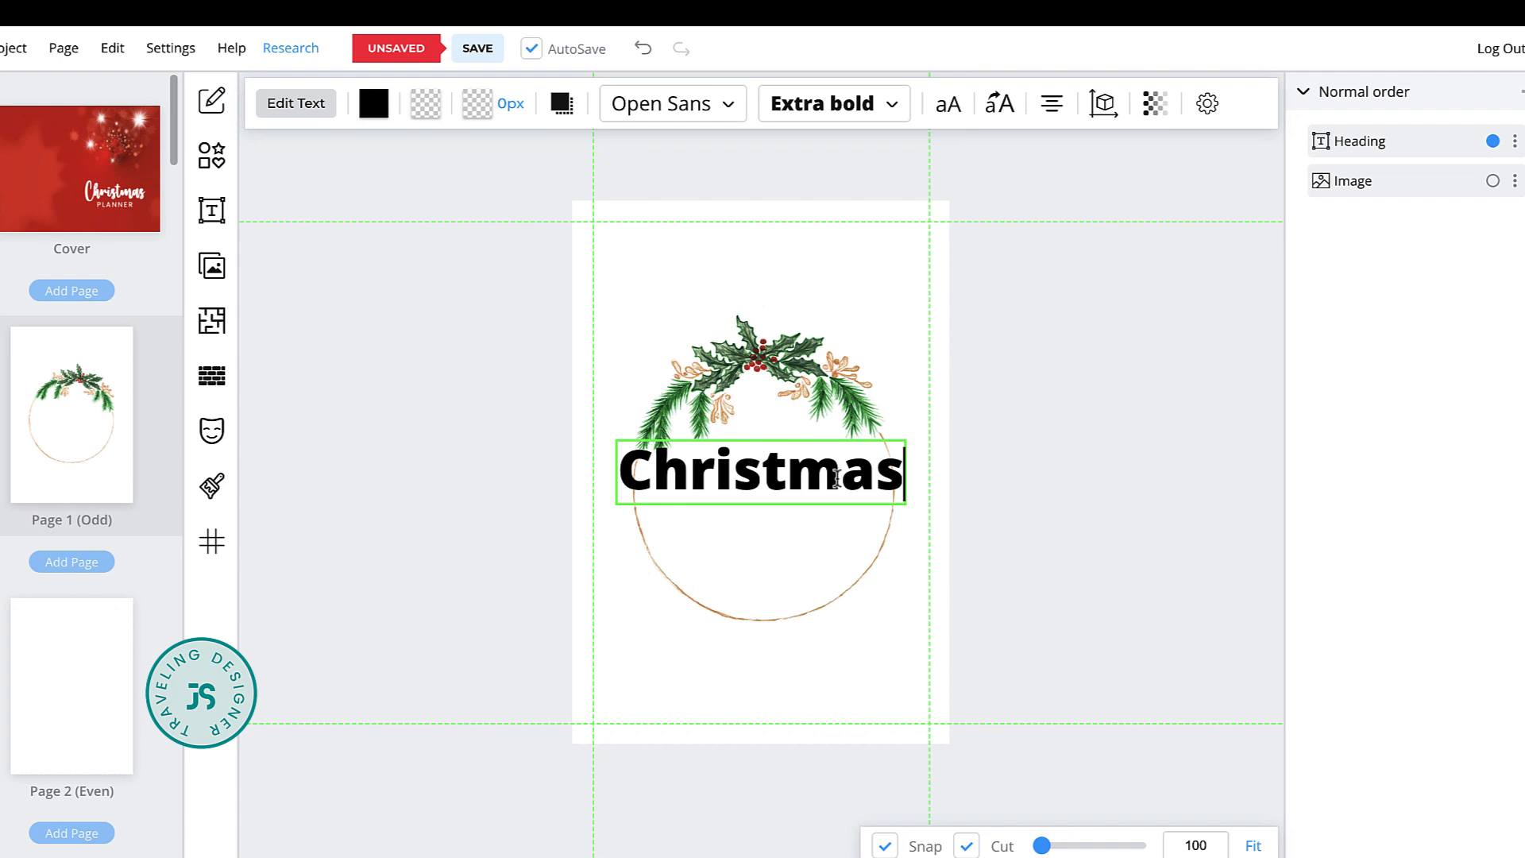
Change the Christmas heading's font to Autumn In Love with a font size of 195 px
key(super+a)
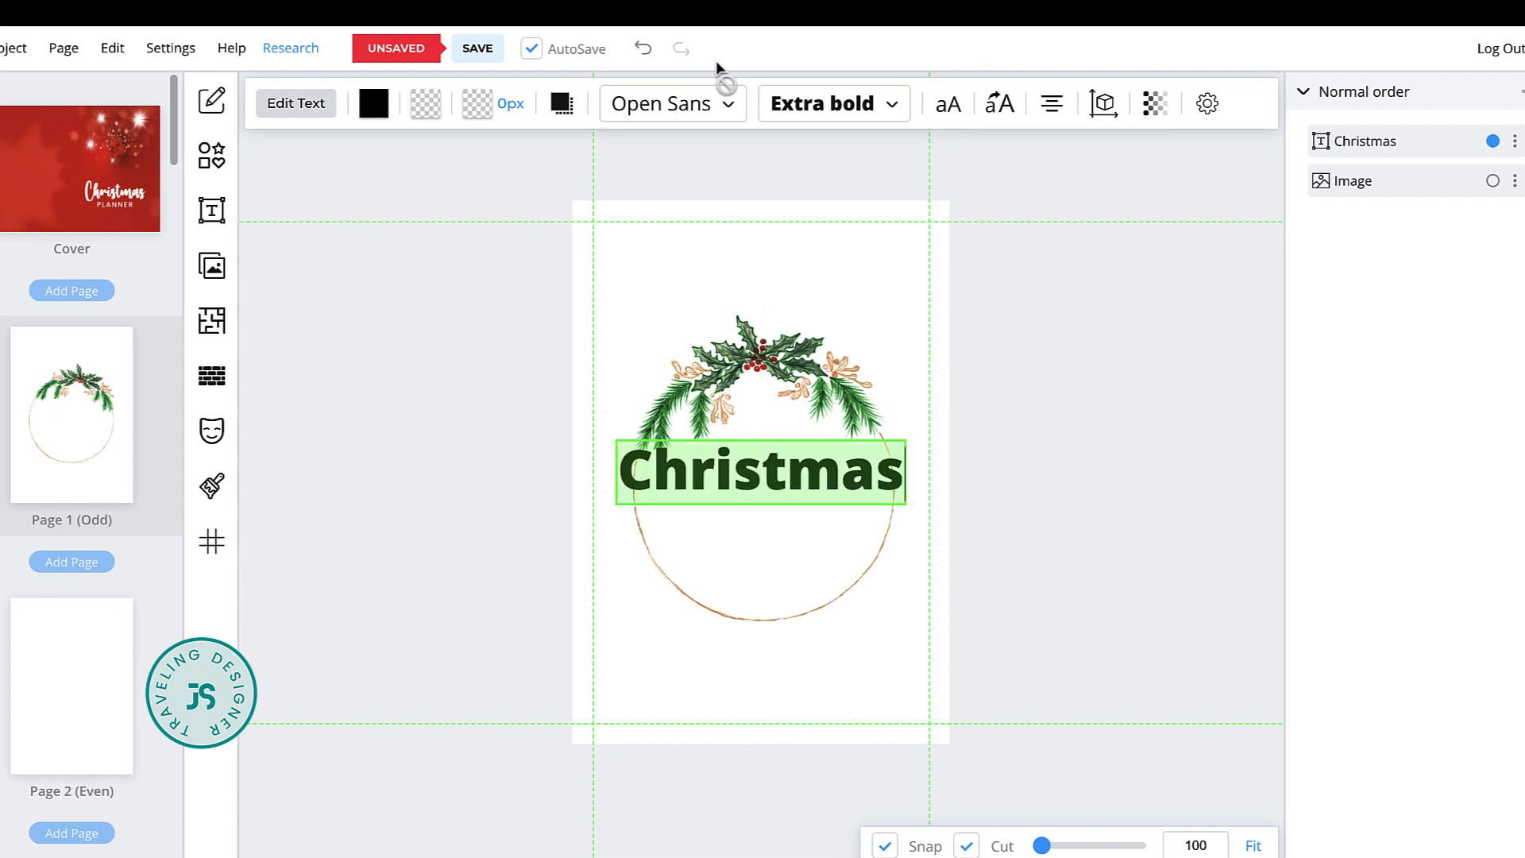
click(730, 112)
click(751, 206)
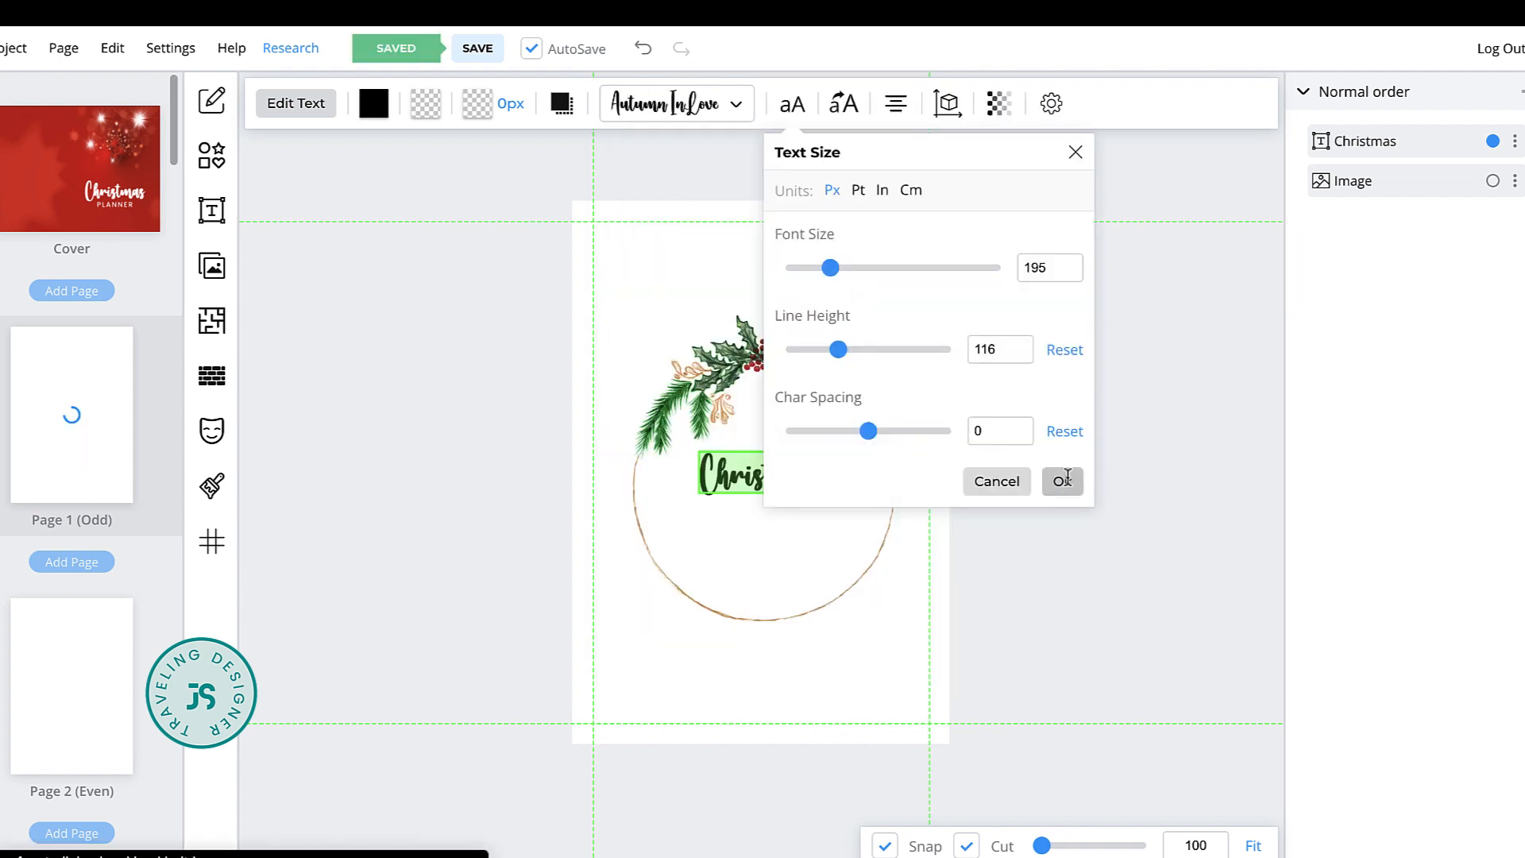
click(1063, 480)
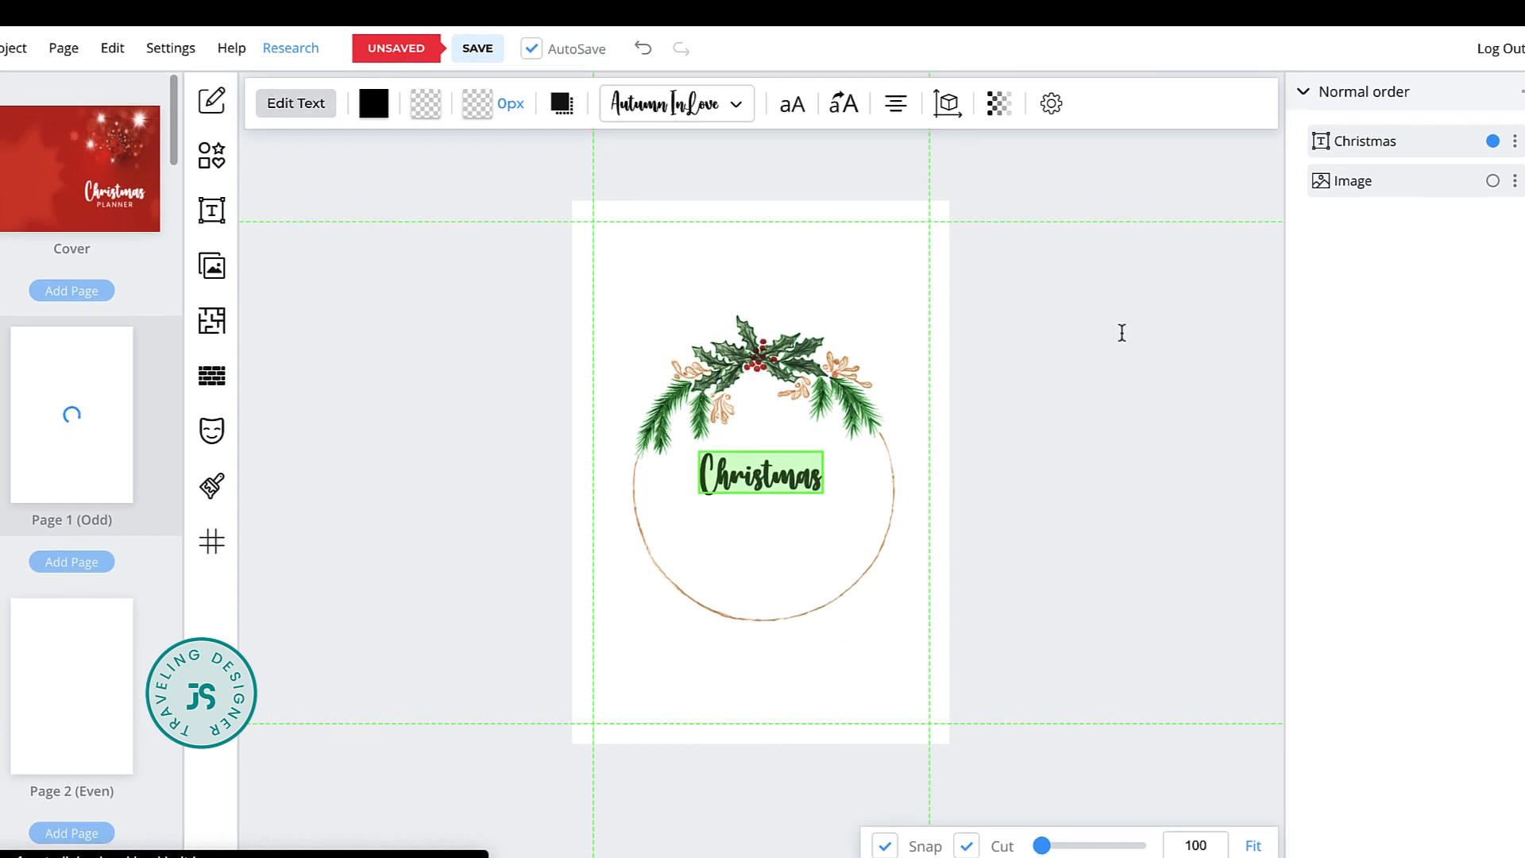
Add a second text reading "PLANNER" beneath Christmas and set its font to Poppins Regular 400
click(1514, 144)
click(1409, 276)
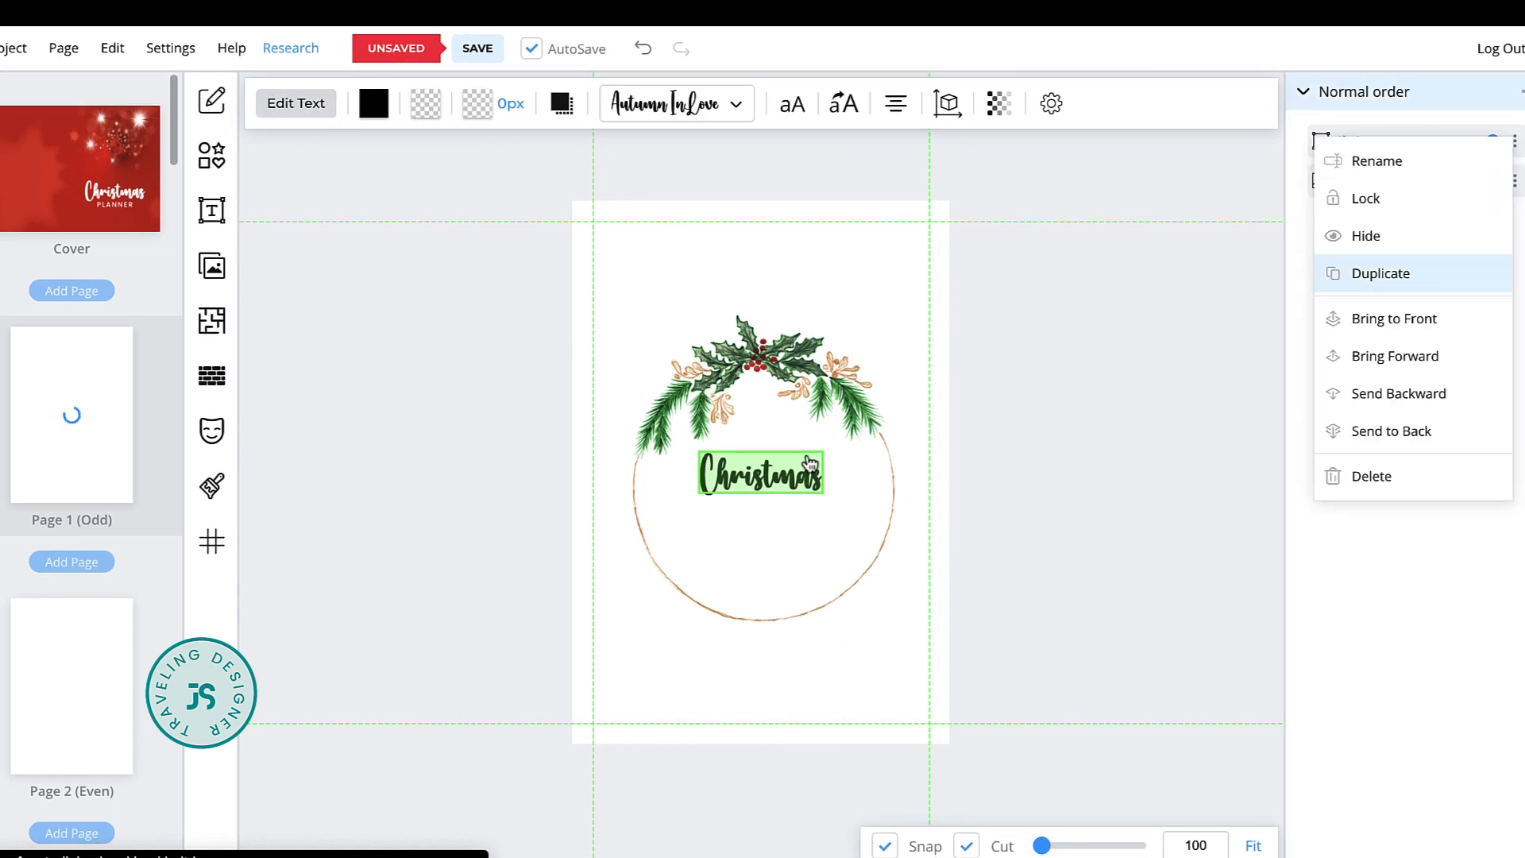
click(787, 488)
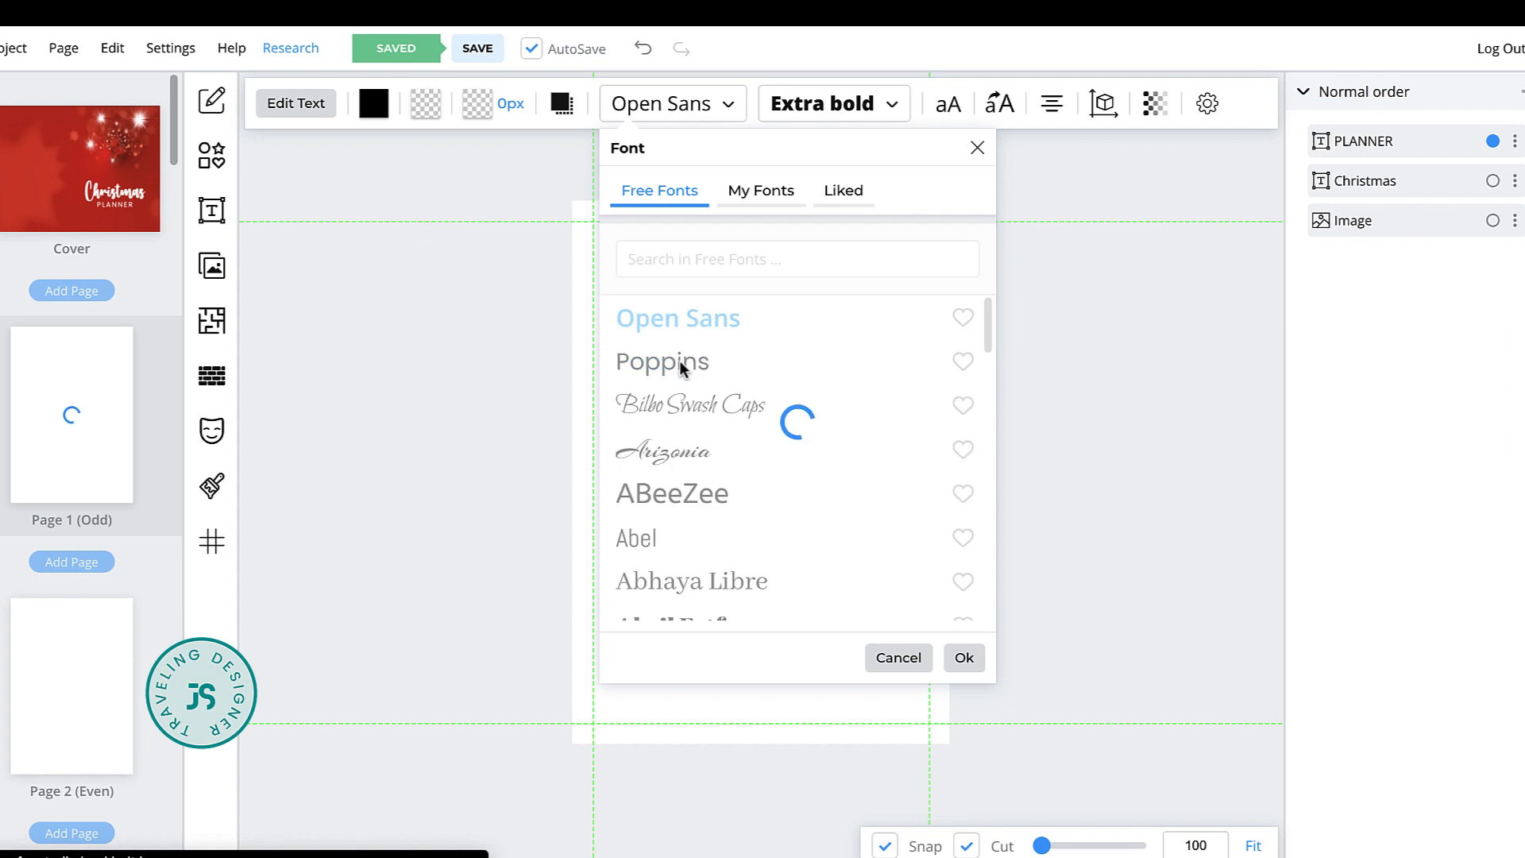
click(969, 651)
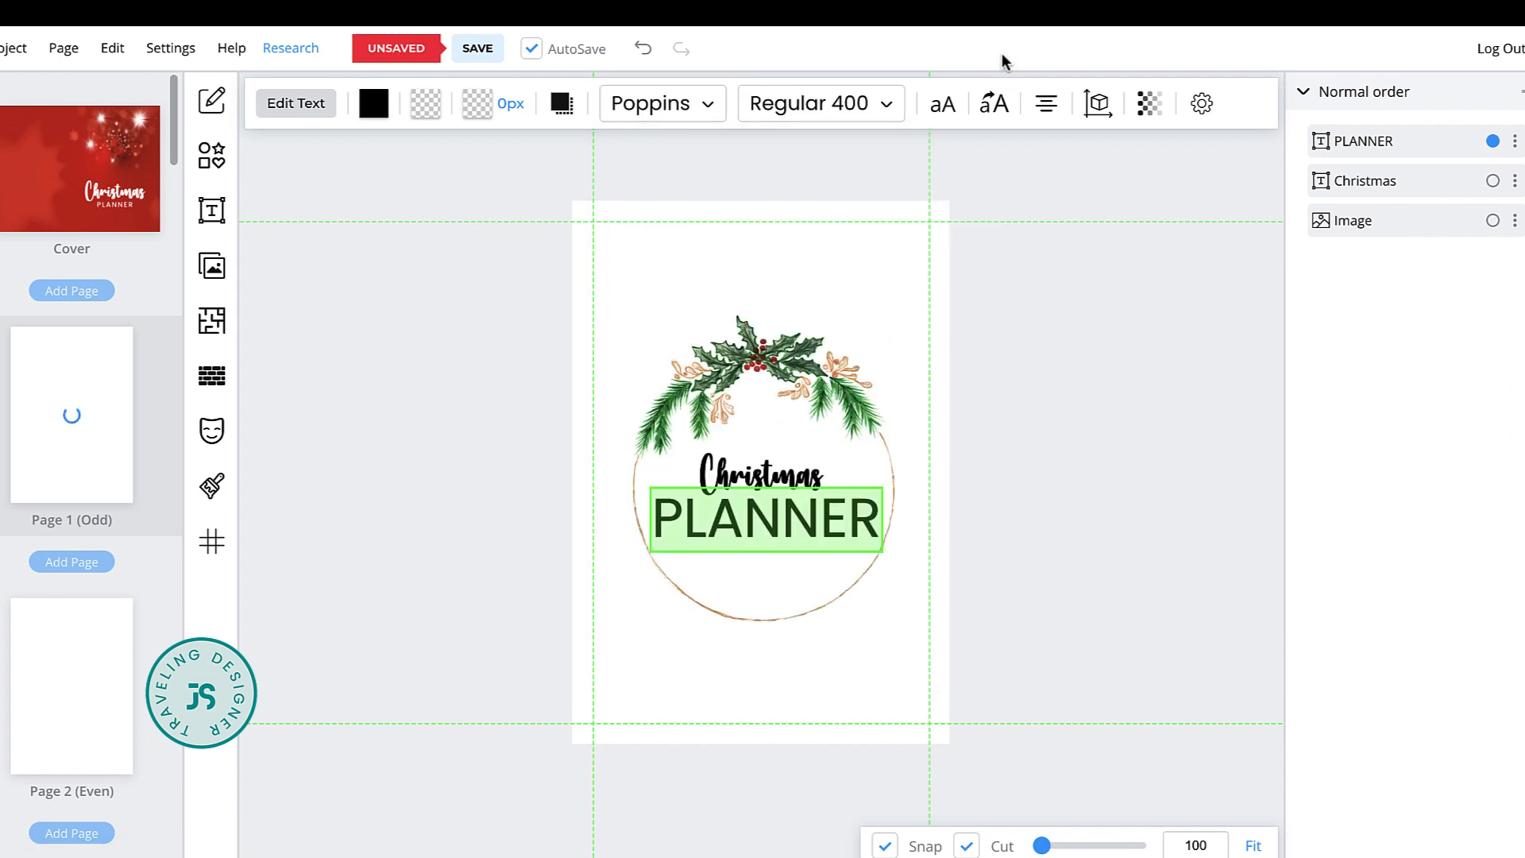
Set the PLANNER text to 125 px with character spacing 41, and move both texts up close together inside the wreath
click(948, 111)
drag(1008, 267, 964, 268)
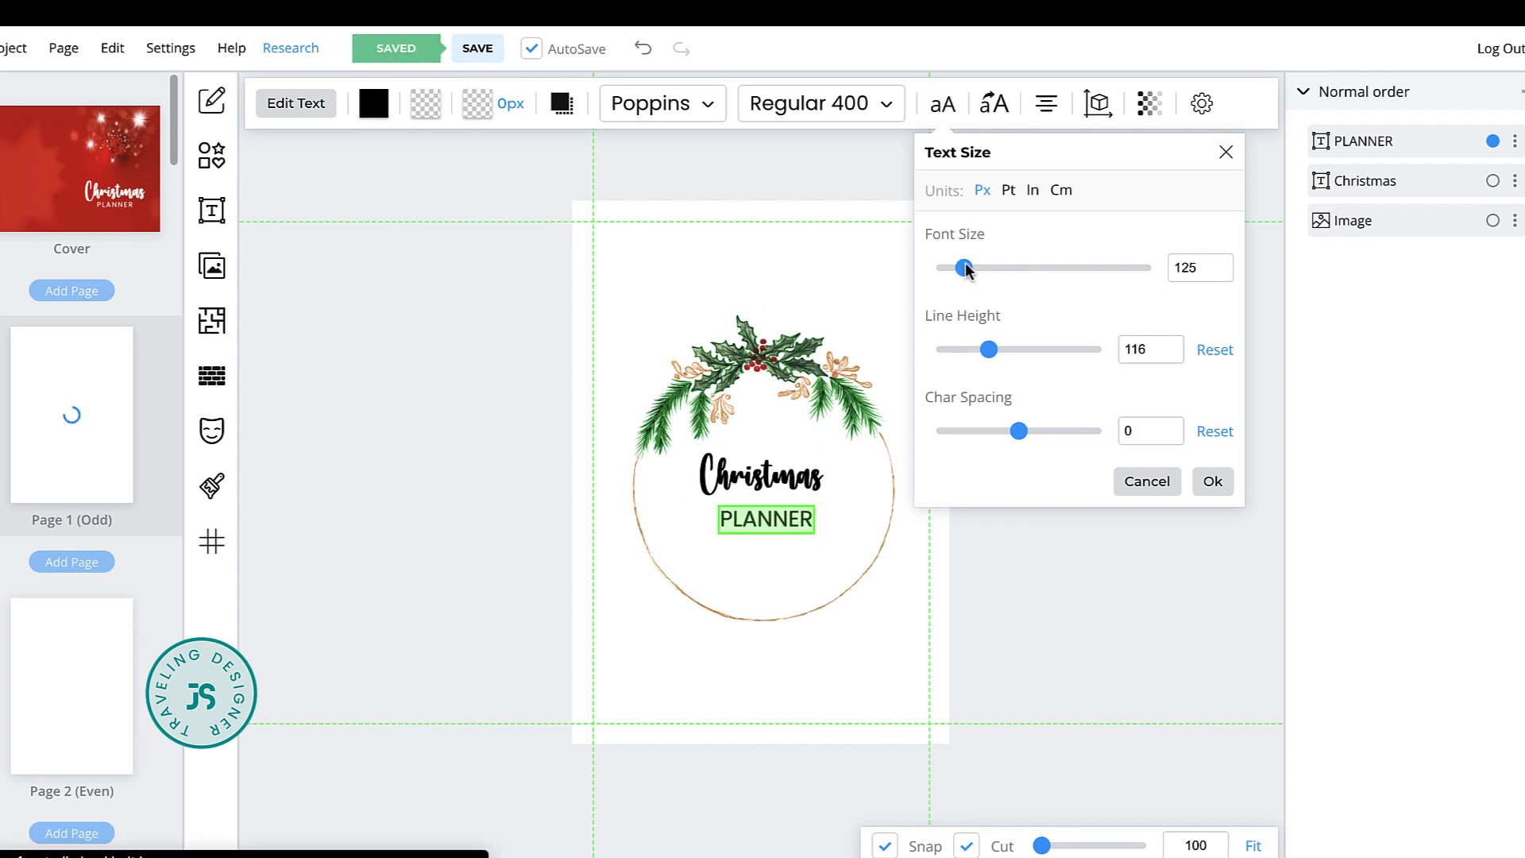
drag(1020, 437, 1030, 433)
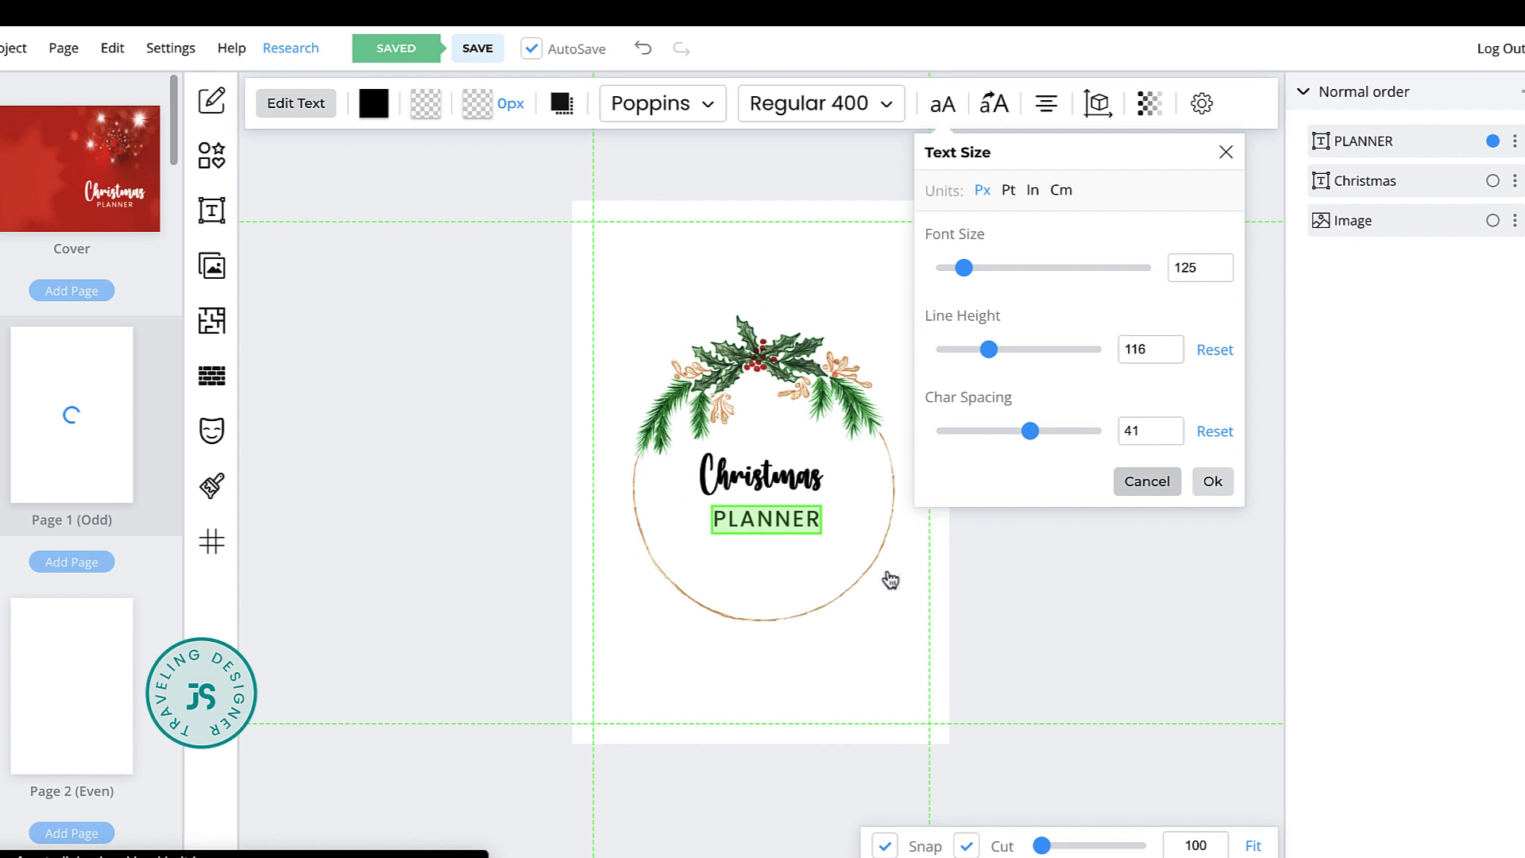
click(1211, 482)
drag(791, 531, 809, 458)
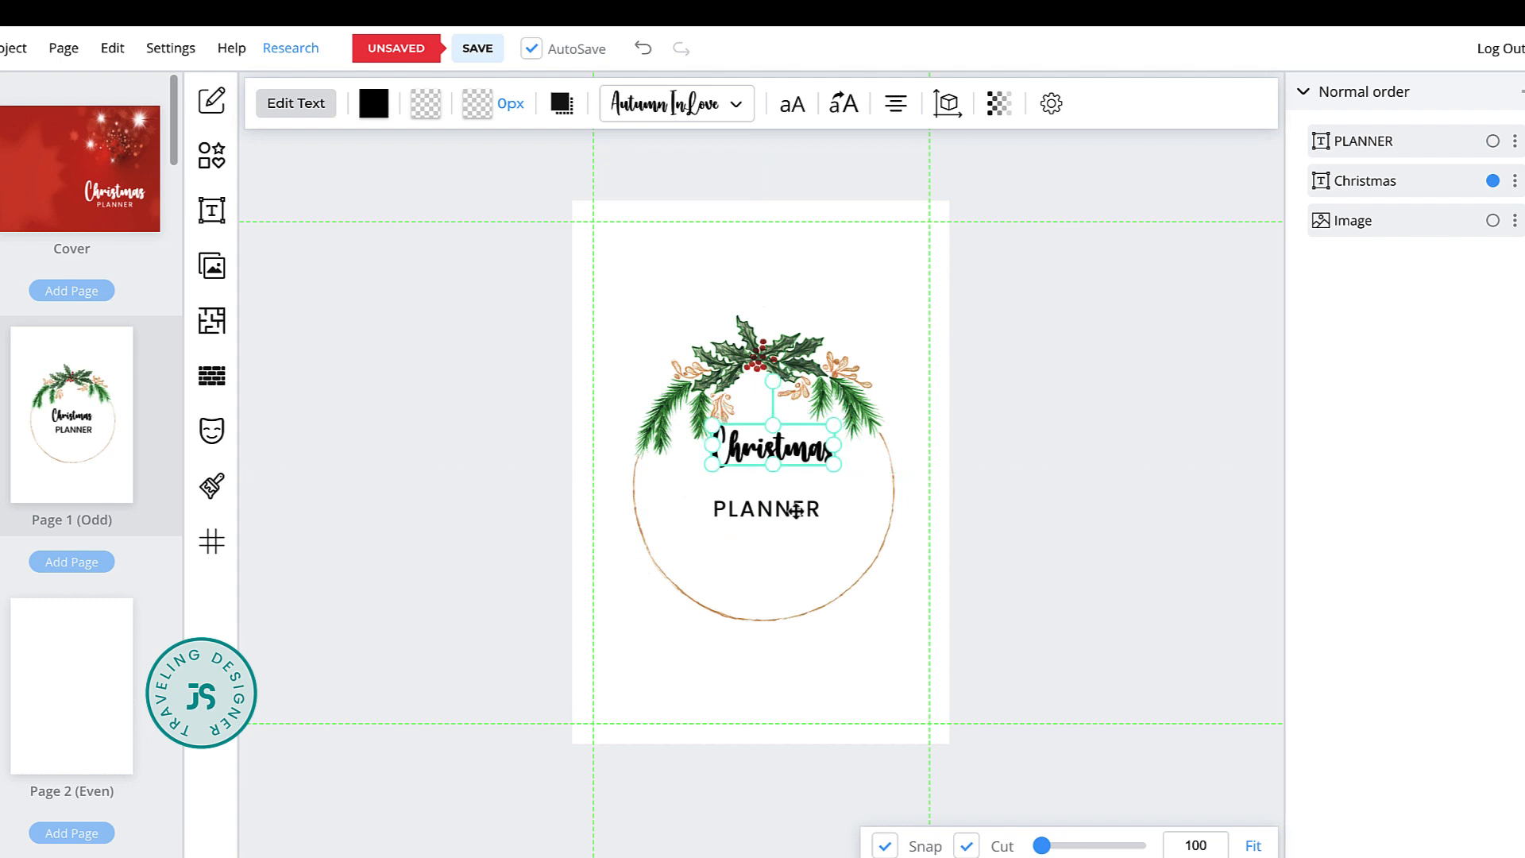
mouse_move(796, 511)
mouse_down()
mouse_move(818, 479)
mouse_move(804, 483)
mouse_up()
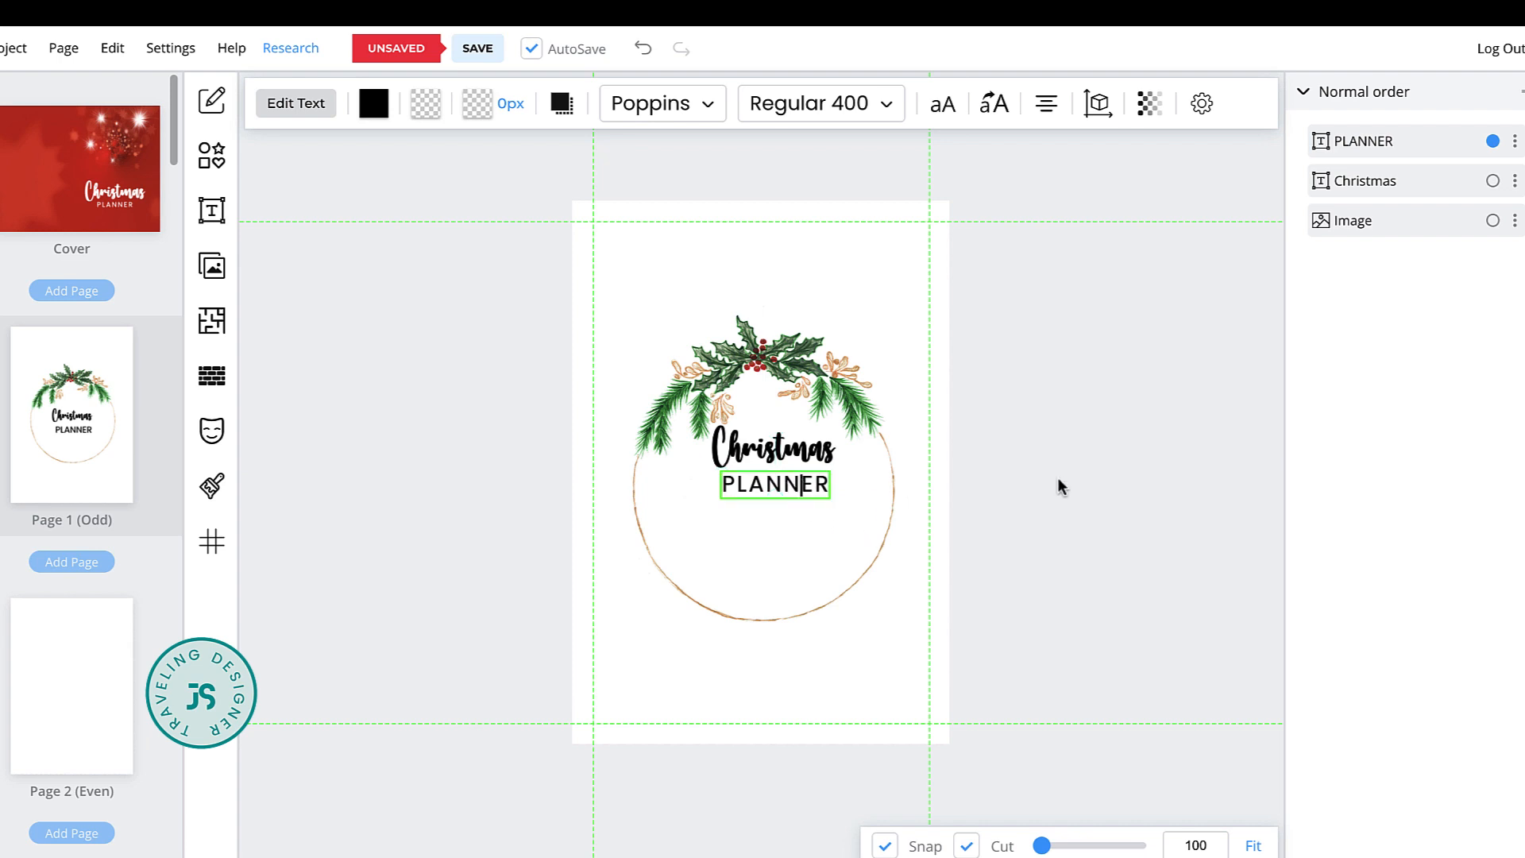
Duplicate the PLANNER text, place the copy near the bottom of the wreath ring and change its wording to "YEAR"
click(1515, 141)
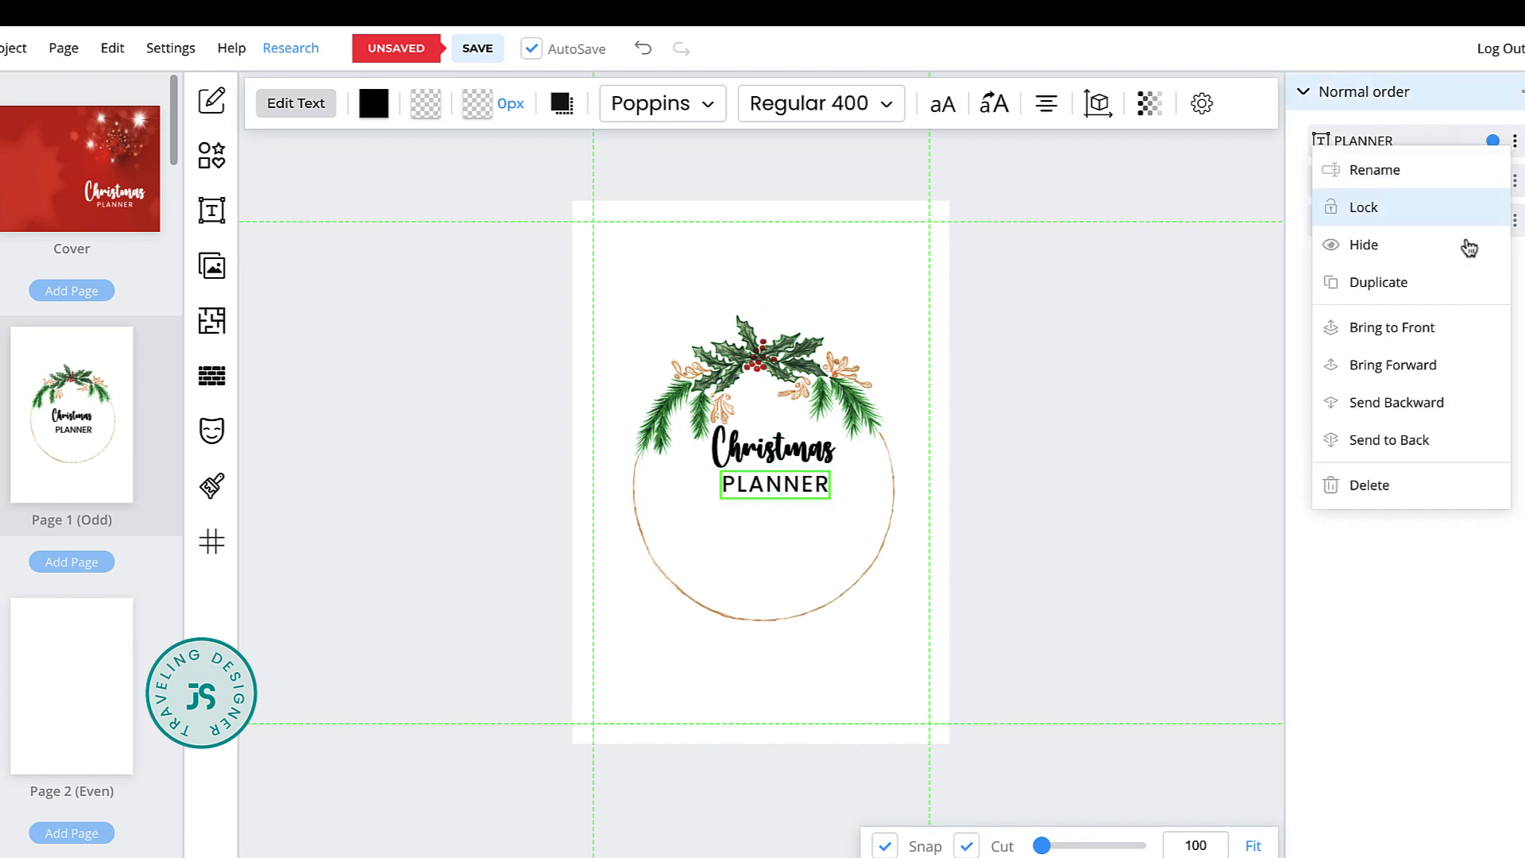
click(1409, 282)
drag(796, 484, 786, 578)
double_click(785, 578)
text(YEAR)
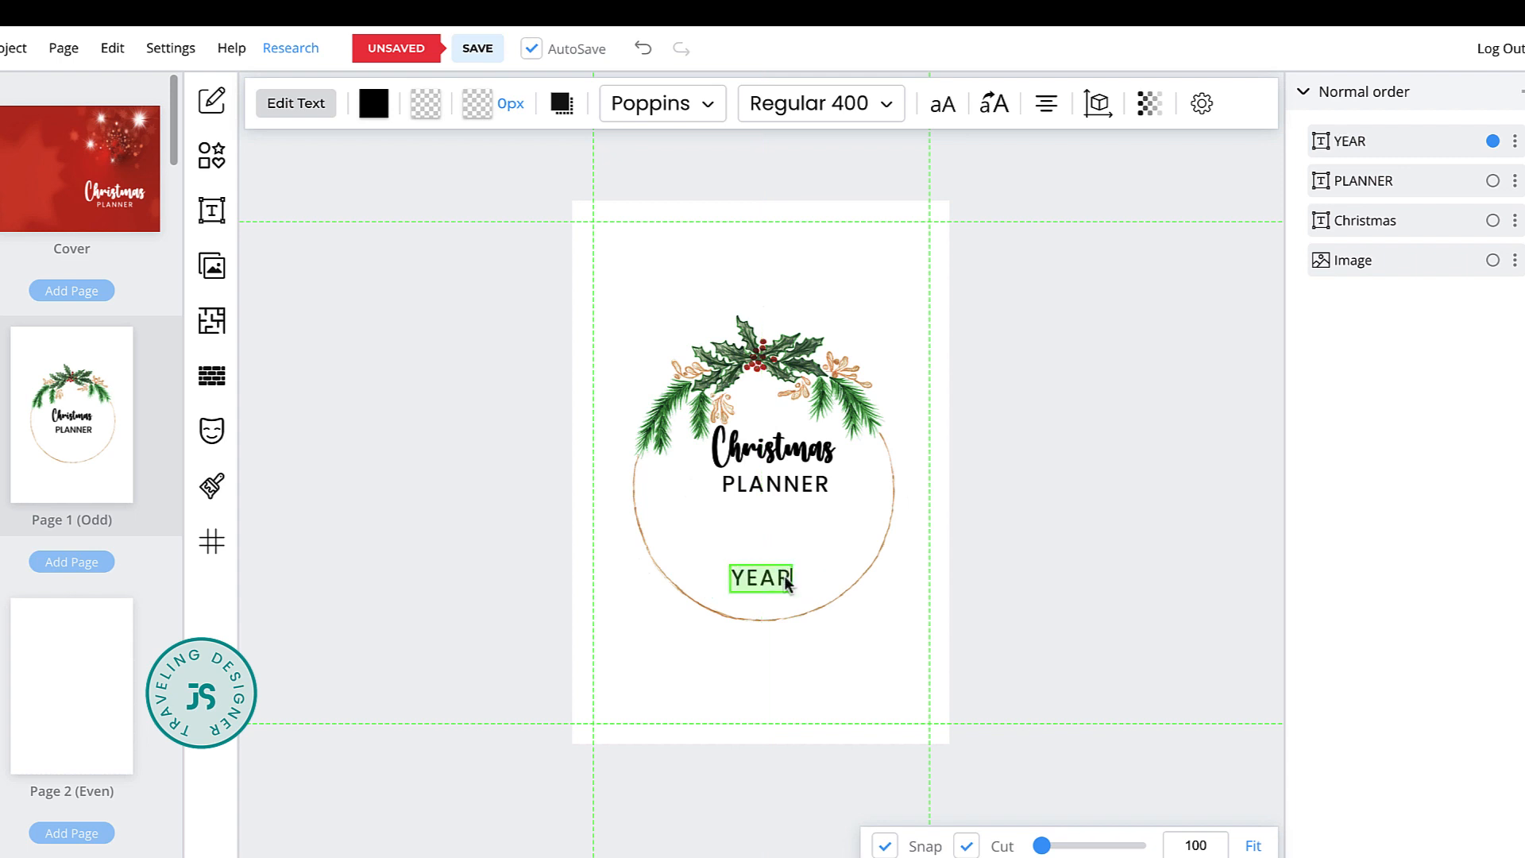
Reduce the YEAR text's font size and widen its character spacing
click(949, 111)
drag(1030, 430, 1032, 431)
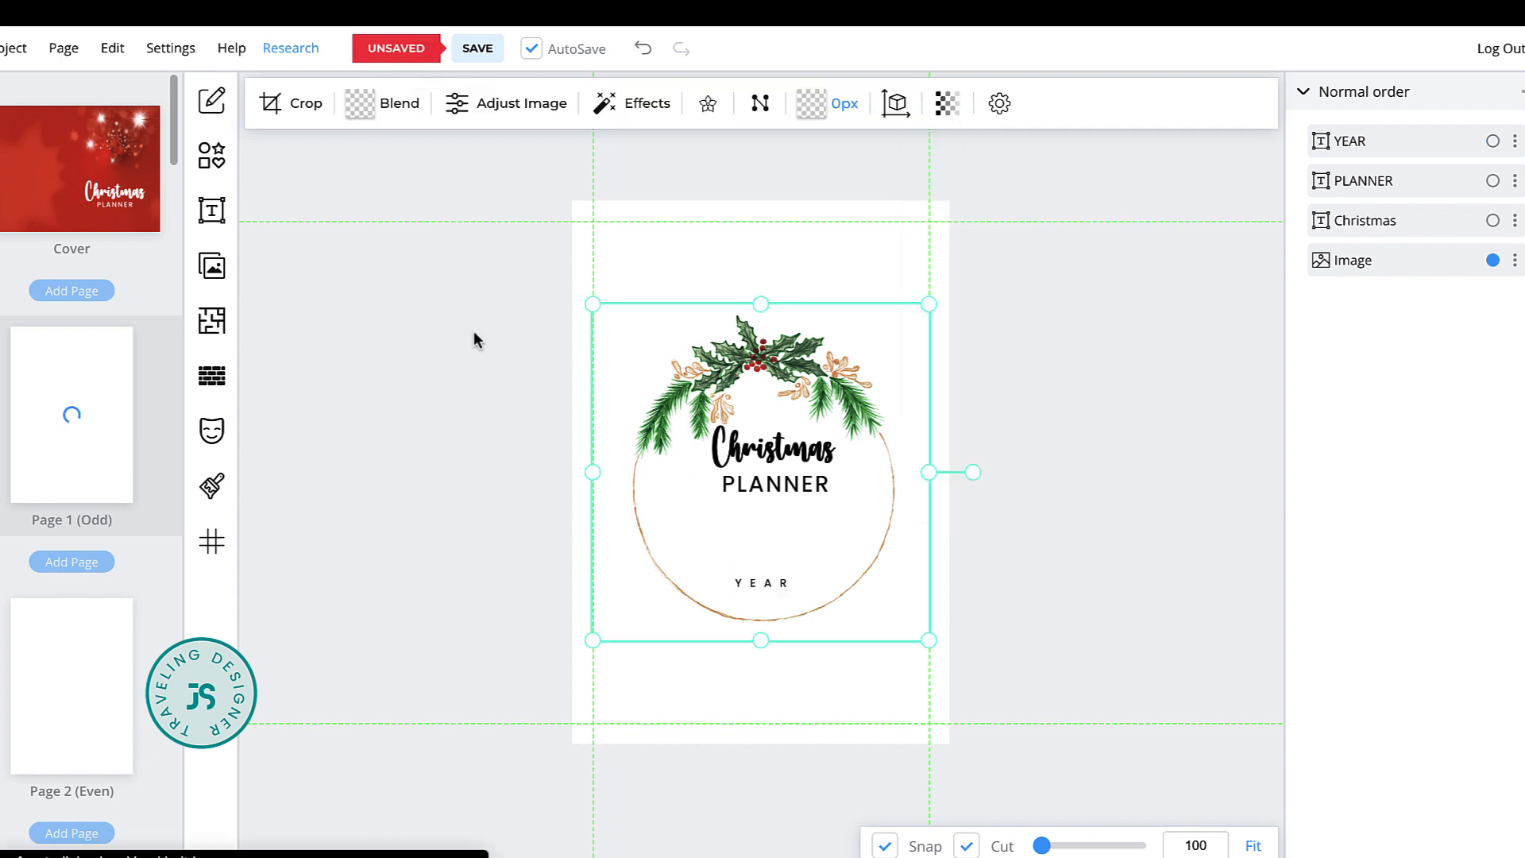
click(474, 334)
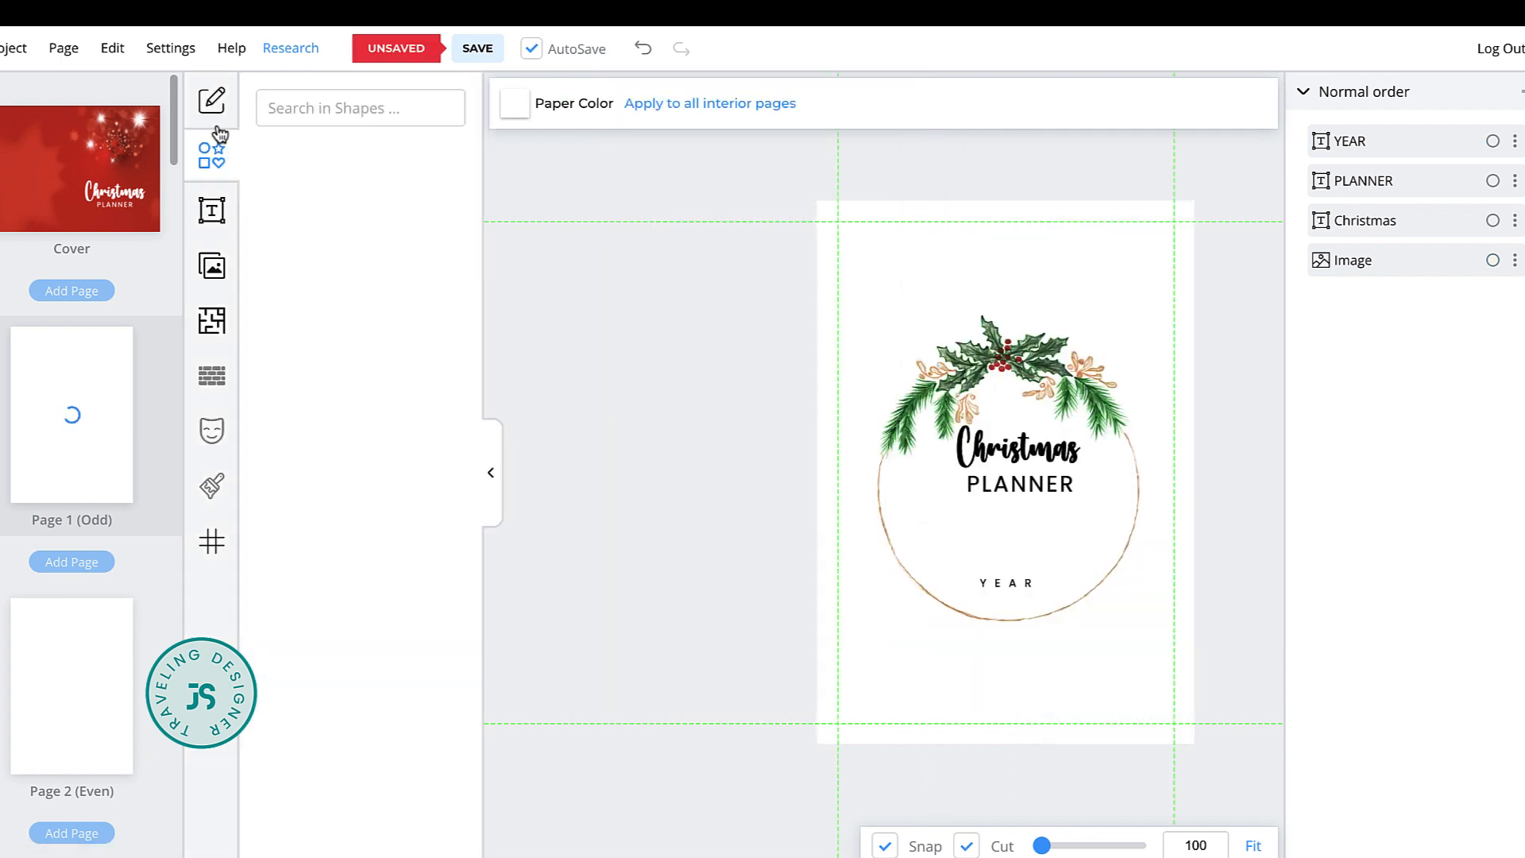
Add a rectangle shape, reshape it into a wide thin bar and place it just above the YEAR text
click(217, 137)
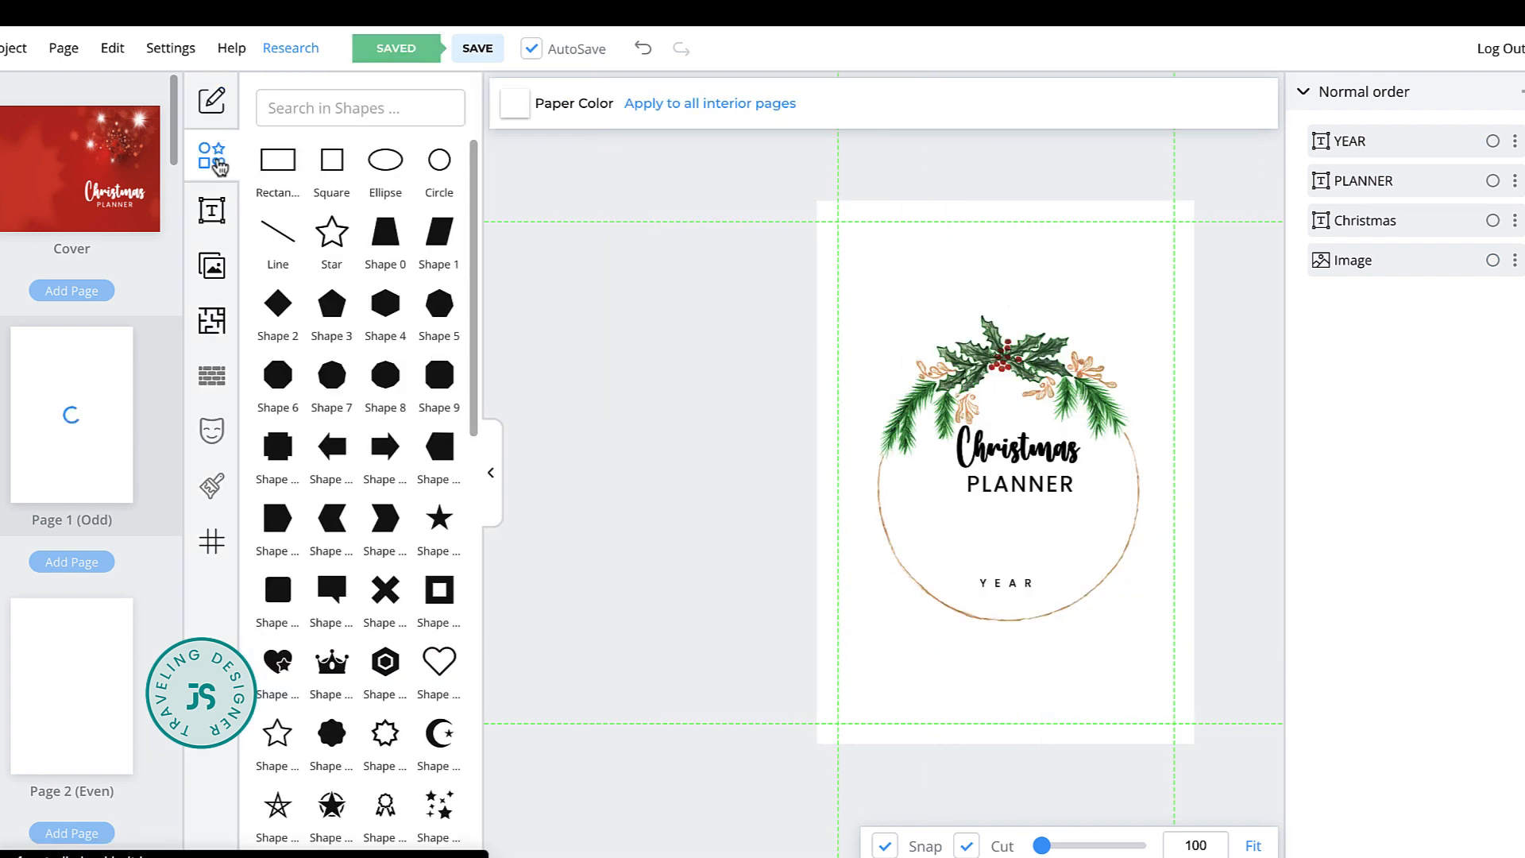
click(267, 171)
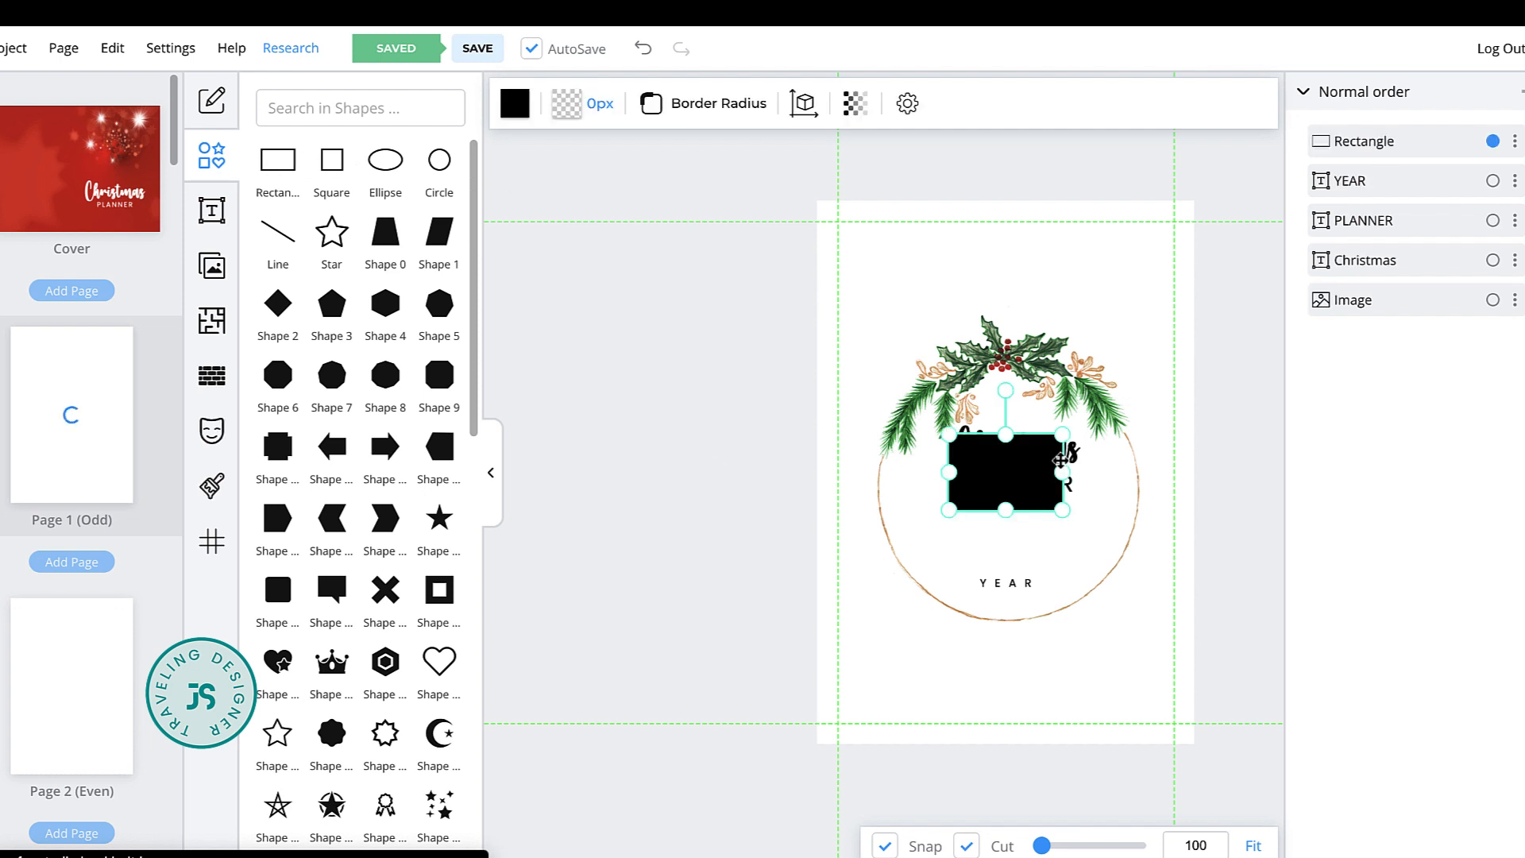
drag(1057, 472, 1141, 475)
drag(1044, 435, 1054, 561)
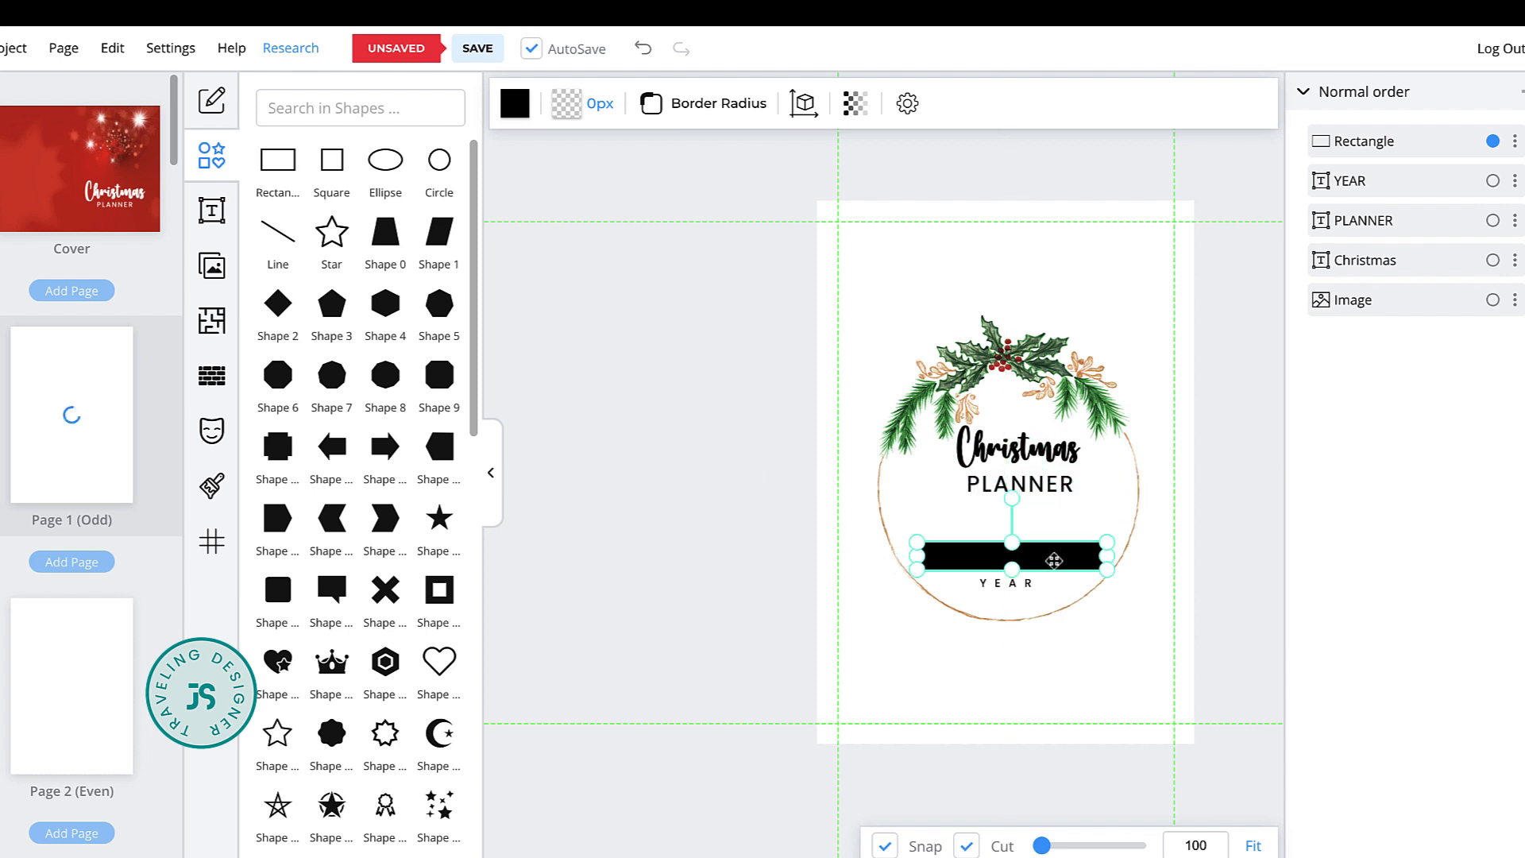
Lower the bar's black fill opacity to alpha 7 so it forms a pale grey writing field
click(516, 110)
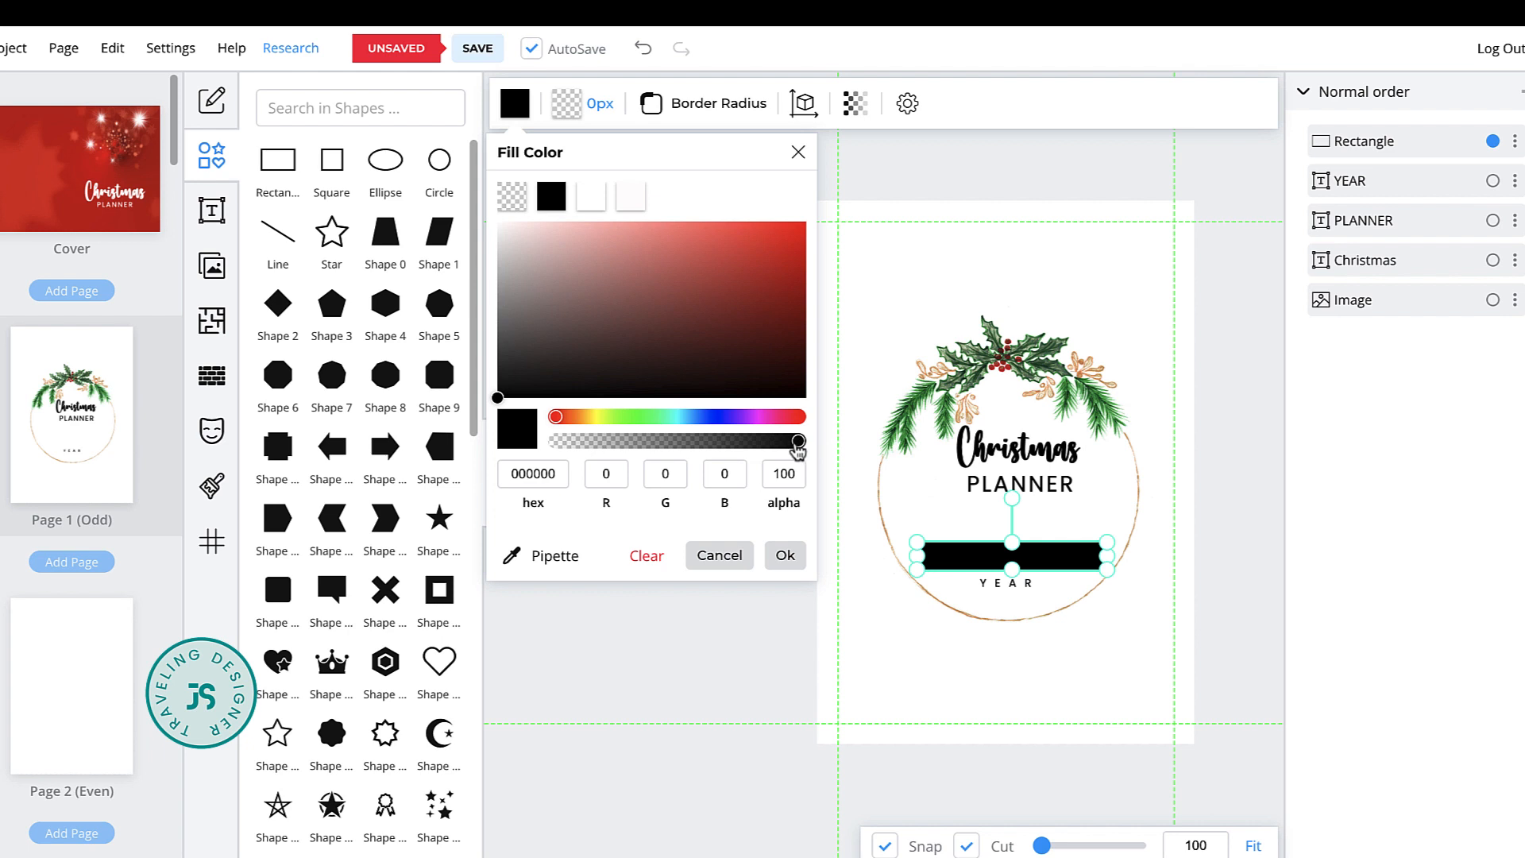
drag(798, 442, 571, 442)
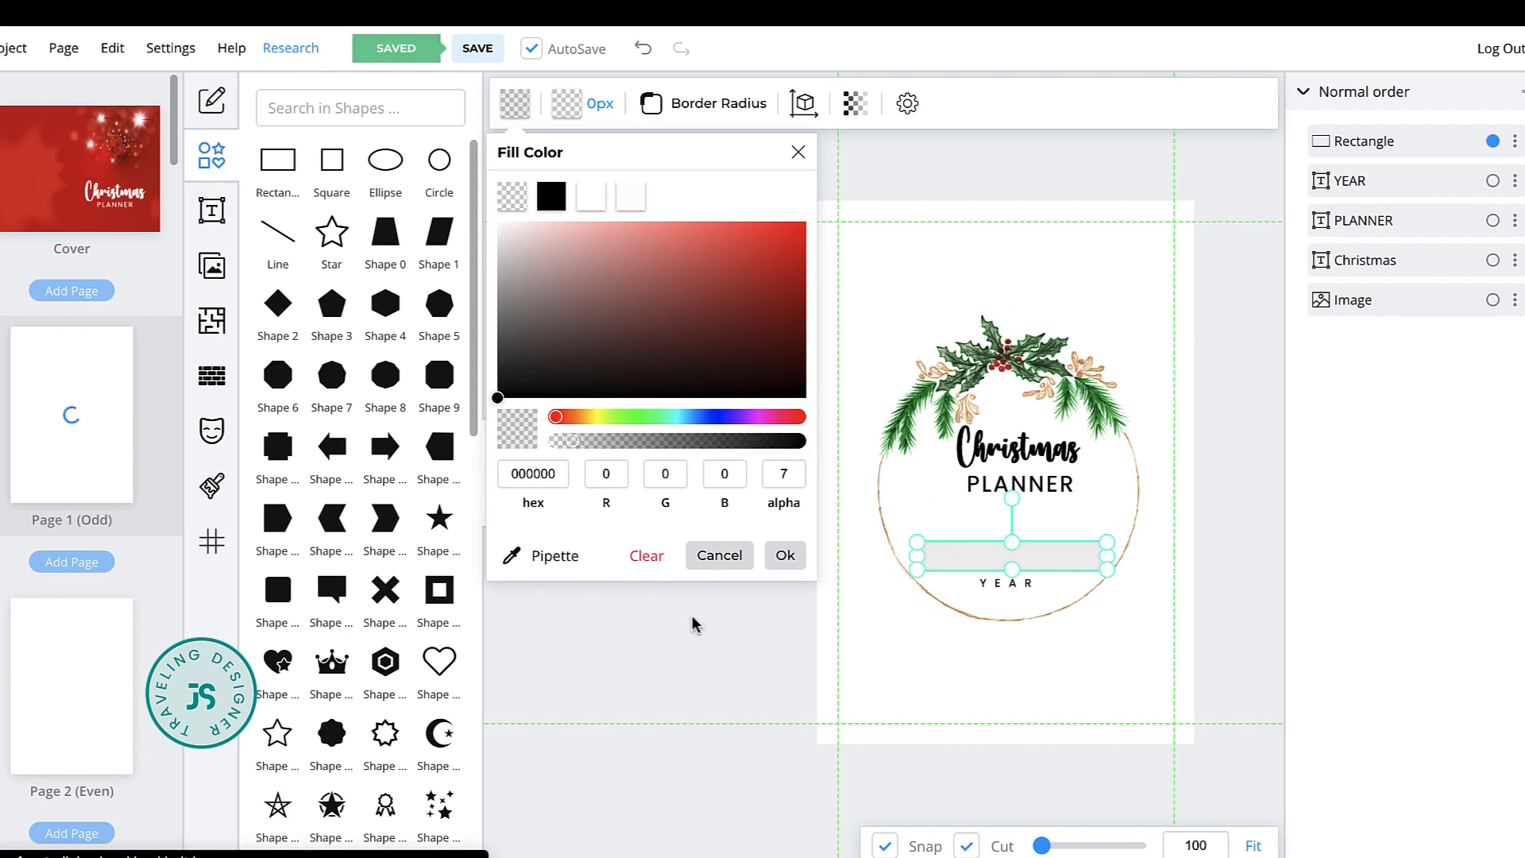
click(475, 450)
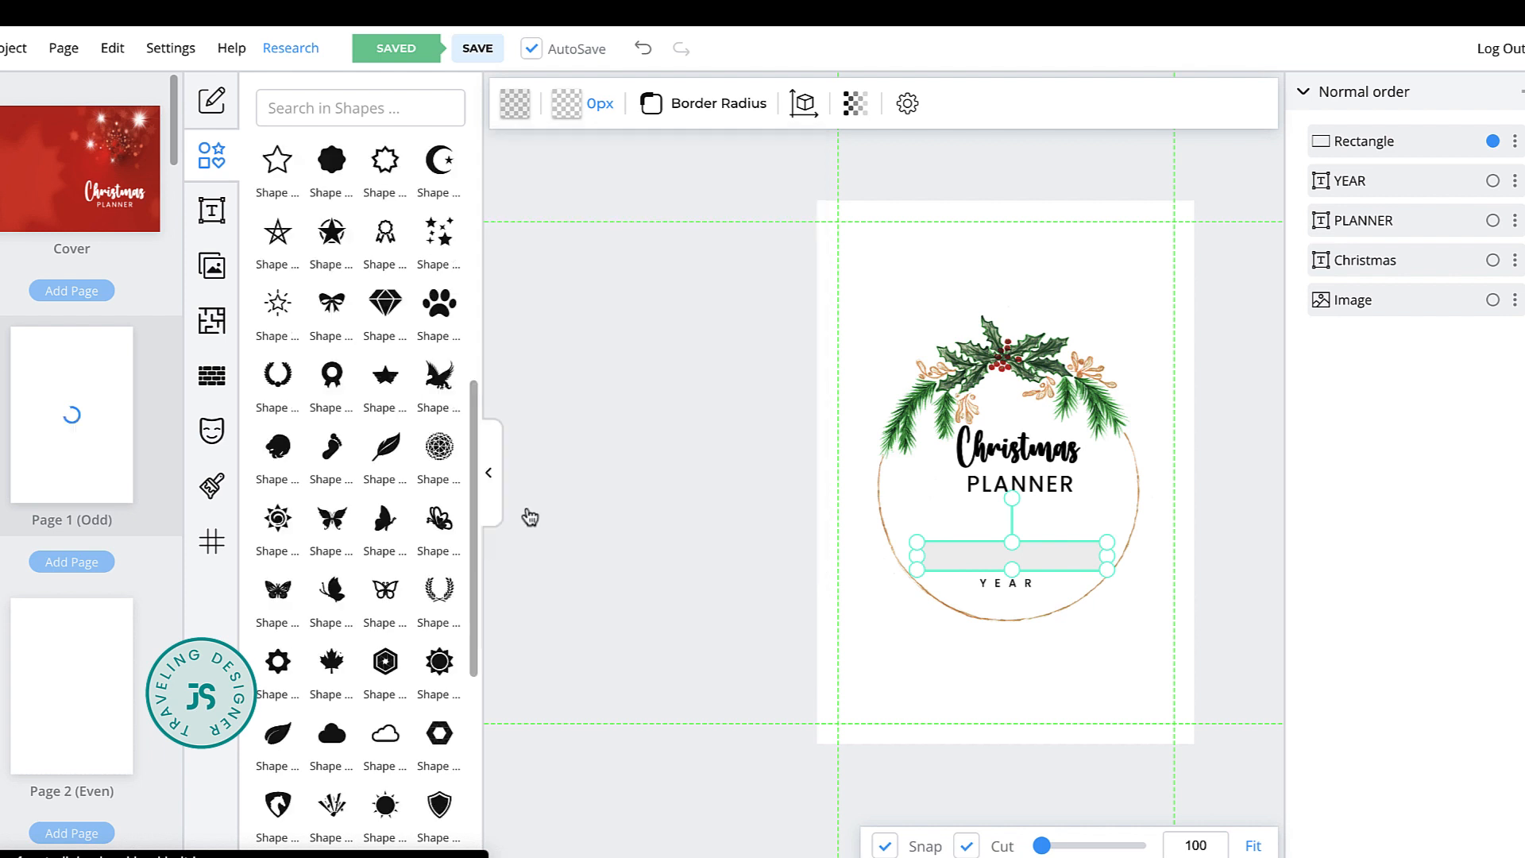
click(994, 646)
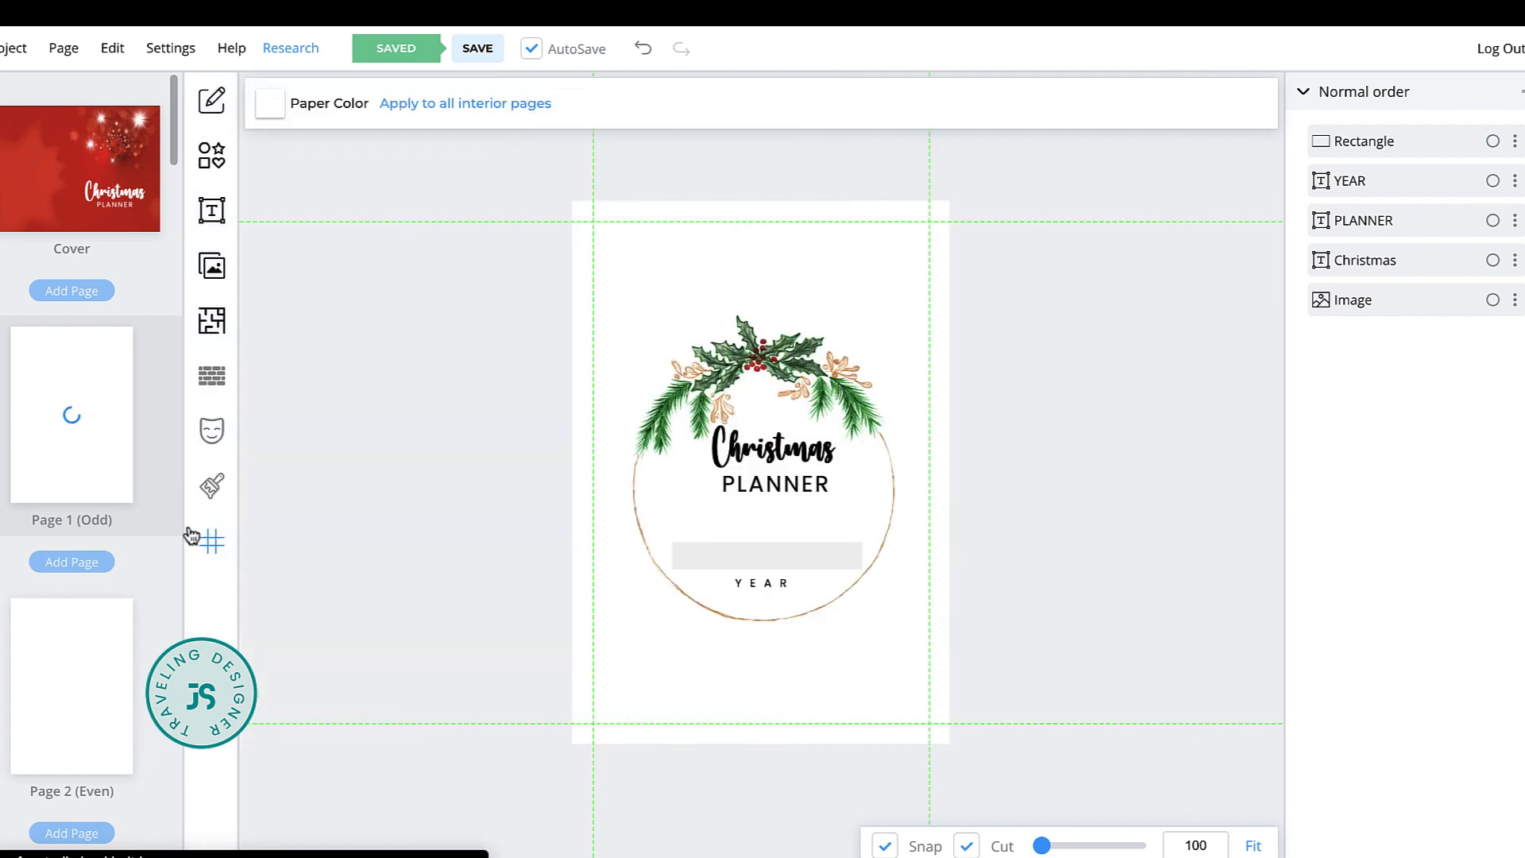
Open the blank interior page 3 for editing
click(112, 602)
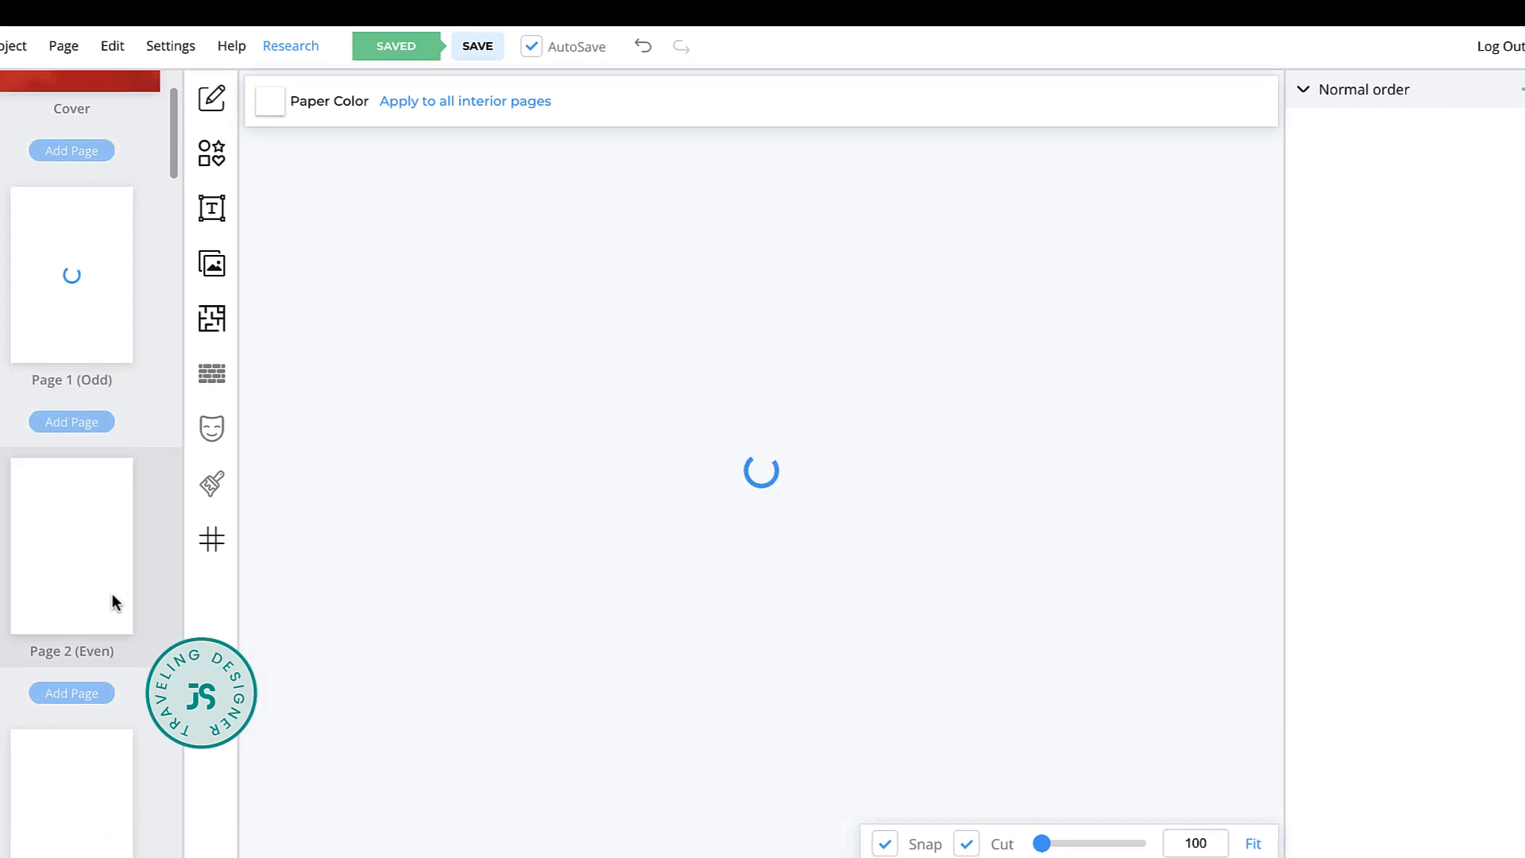
click(105, 760)
scroll(92, 576, down, 2)
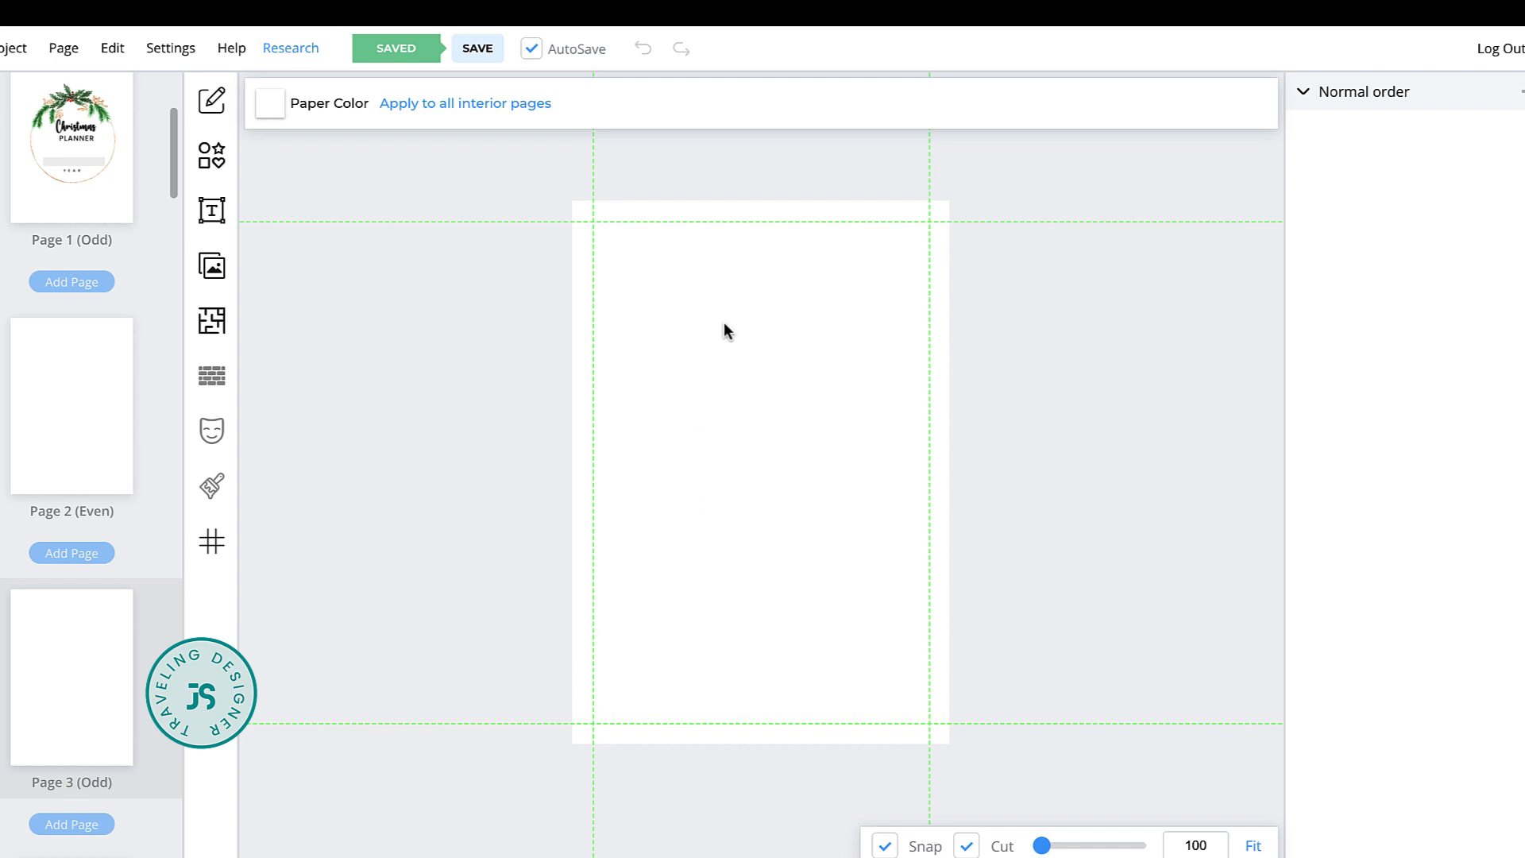
Browse the Interior Templates Library and choose the Roommate Agreement template
click(212, 321)
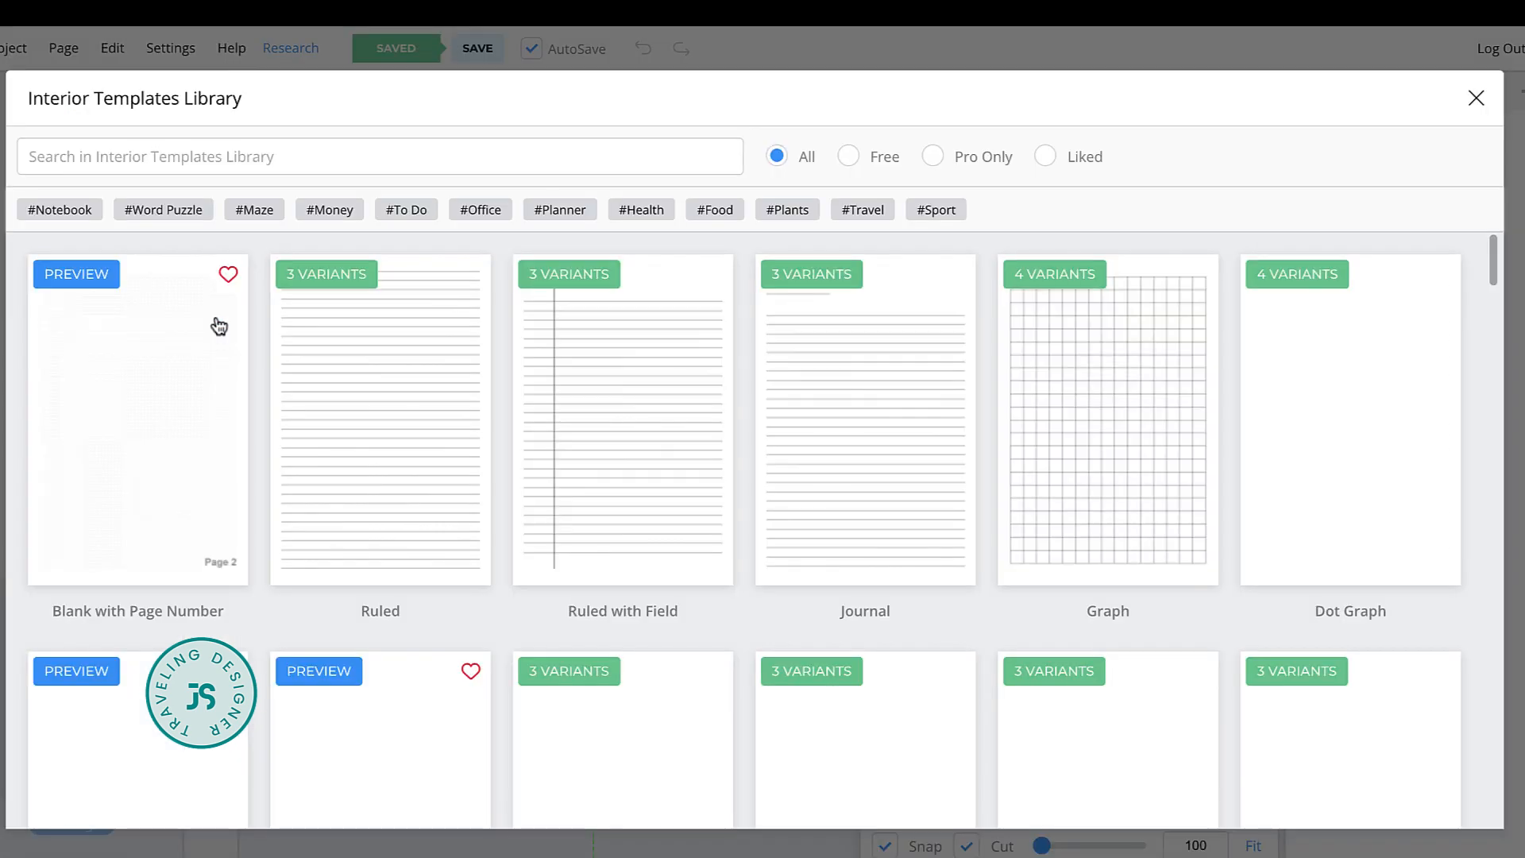
scroll(783, 560, down, 8)
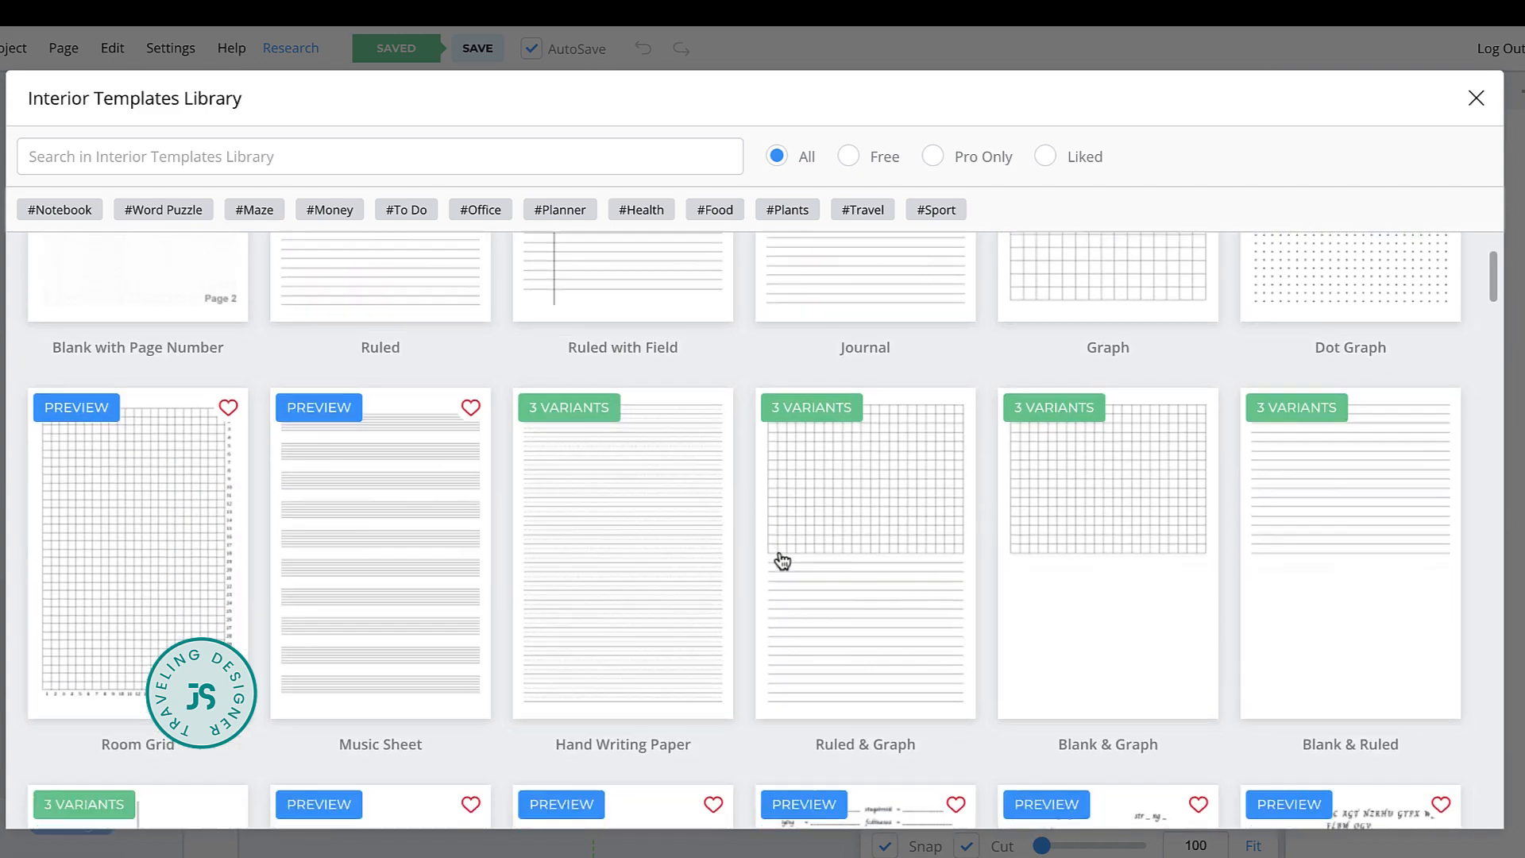
scroll(782, 560, down, 10)
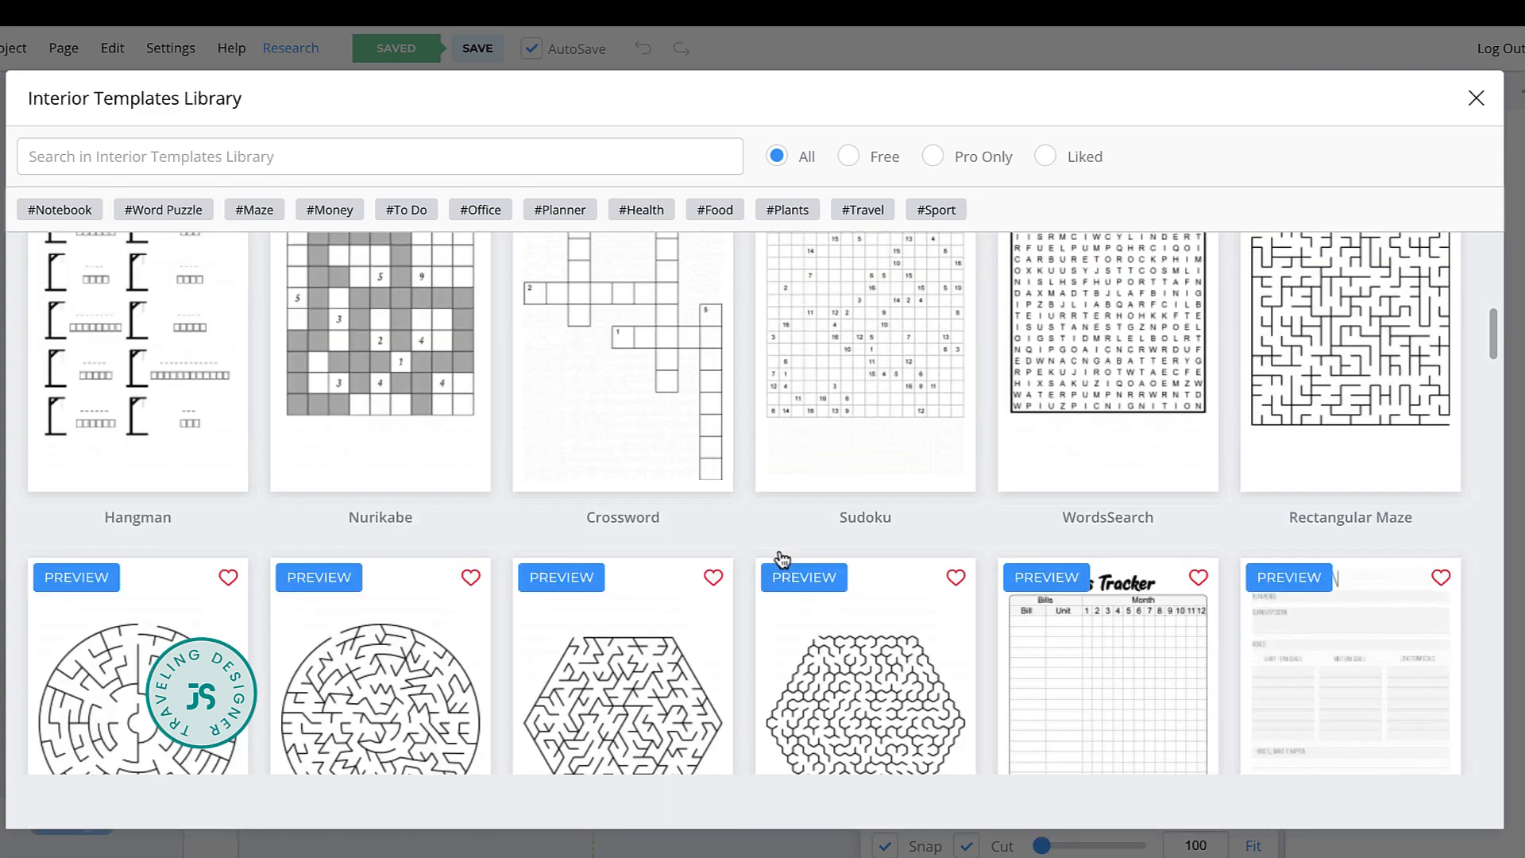
scroll(783, 560, down, 8)
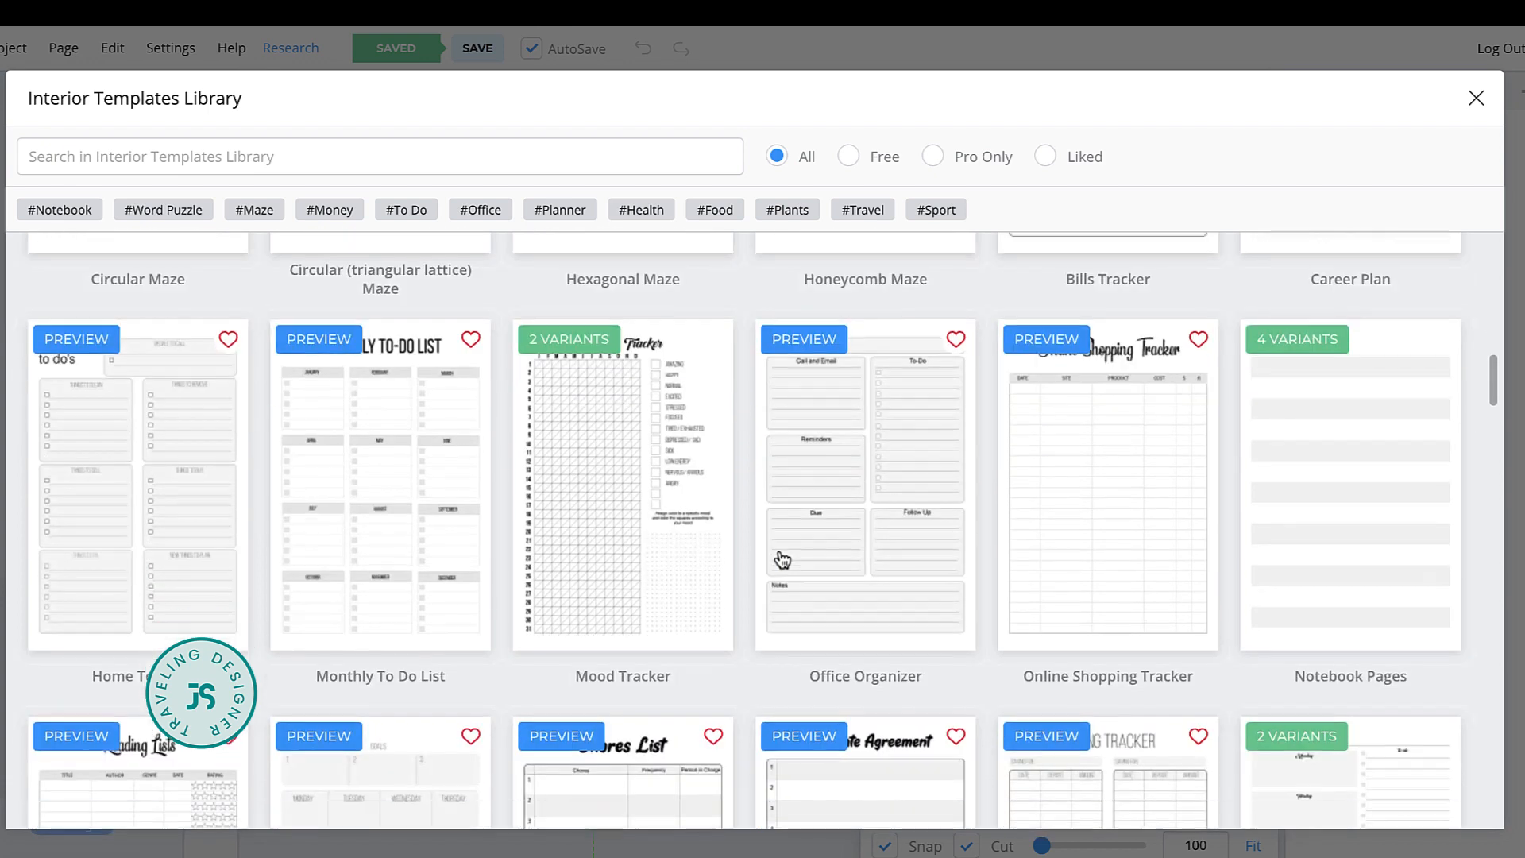
scroll(782, 560, down, 2)
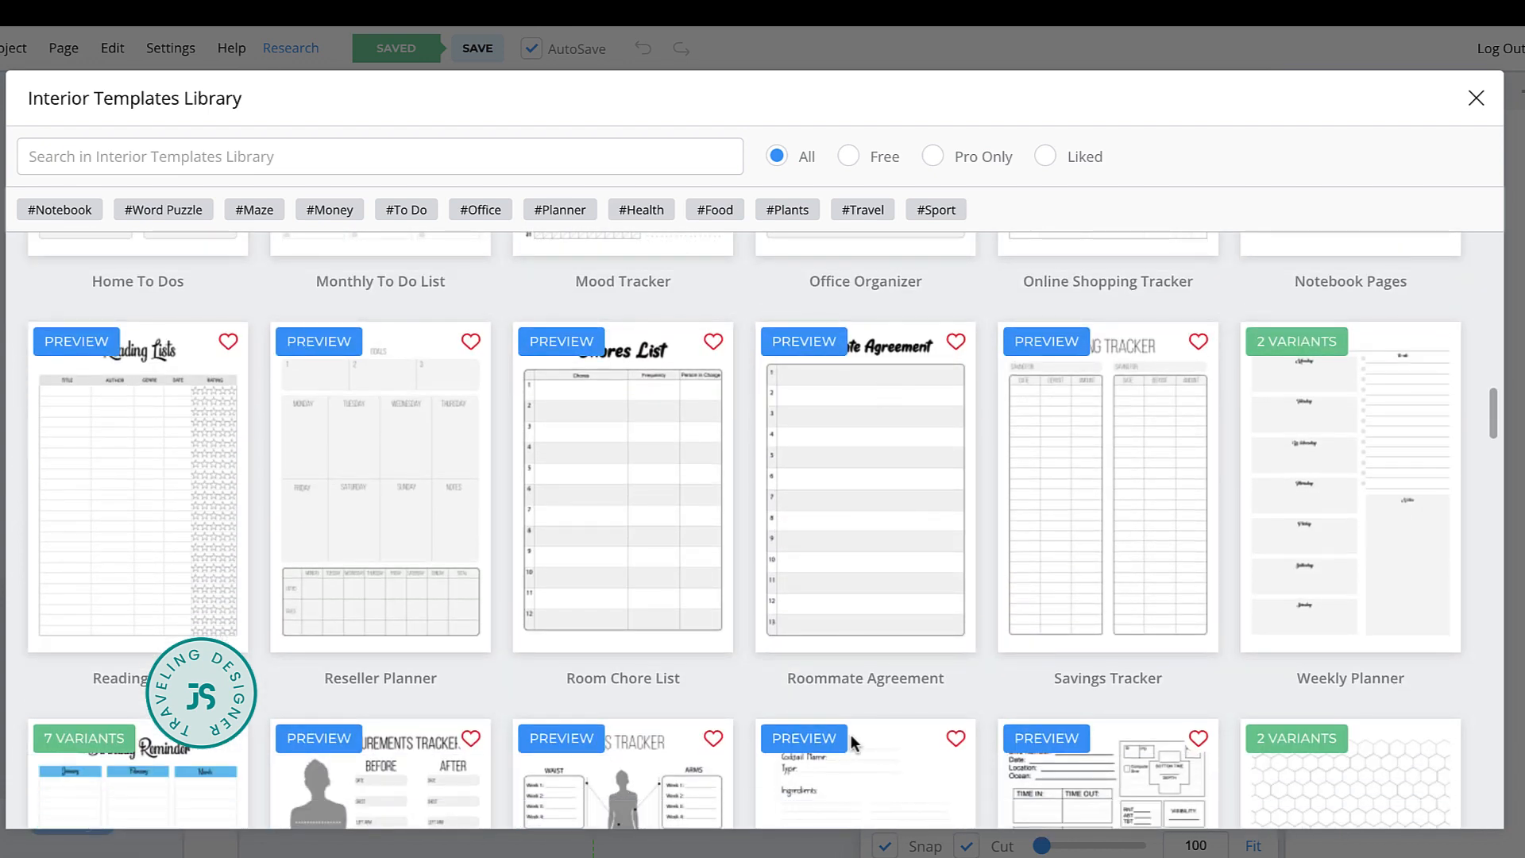
click(894, 673)
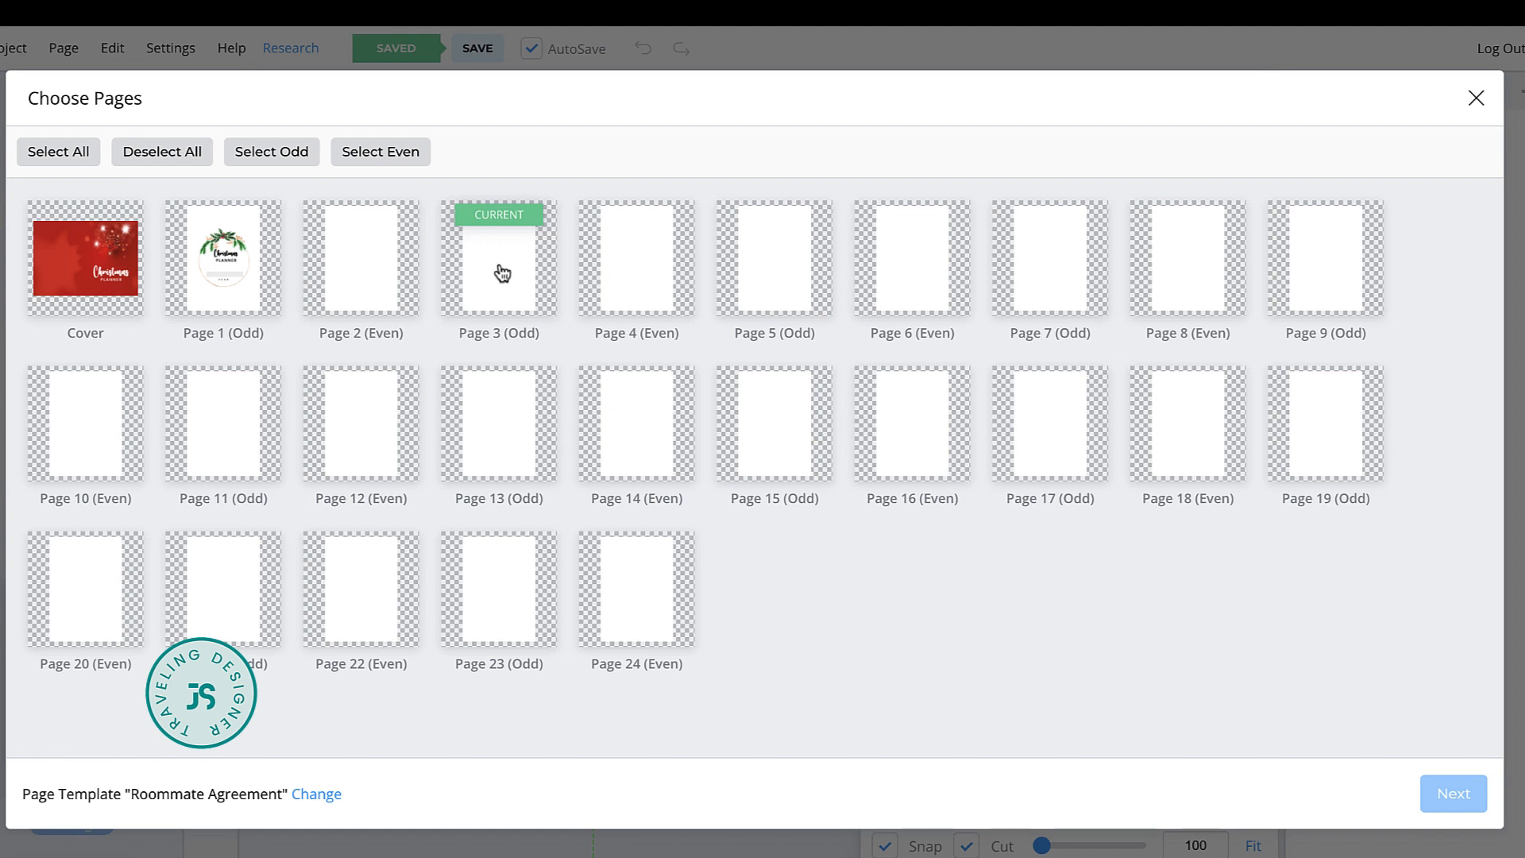
Apply the Roommate Agreement template to page 3 with a constrained aspect ratio centered on the paper, and select the placed image
click(502, 274)
click(1454, 794)
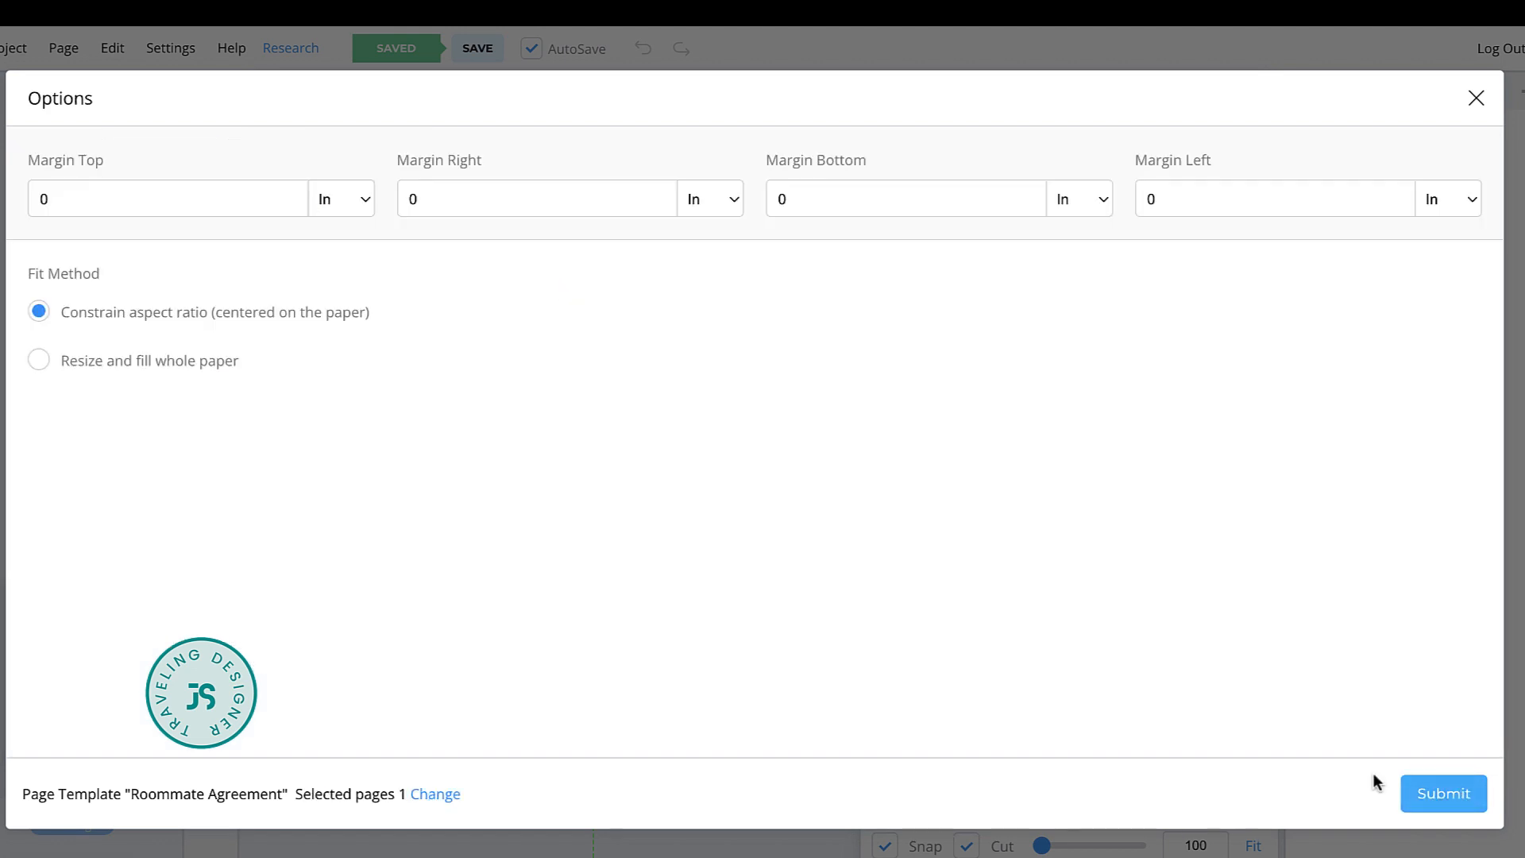
click(1475, 803)
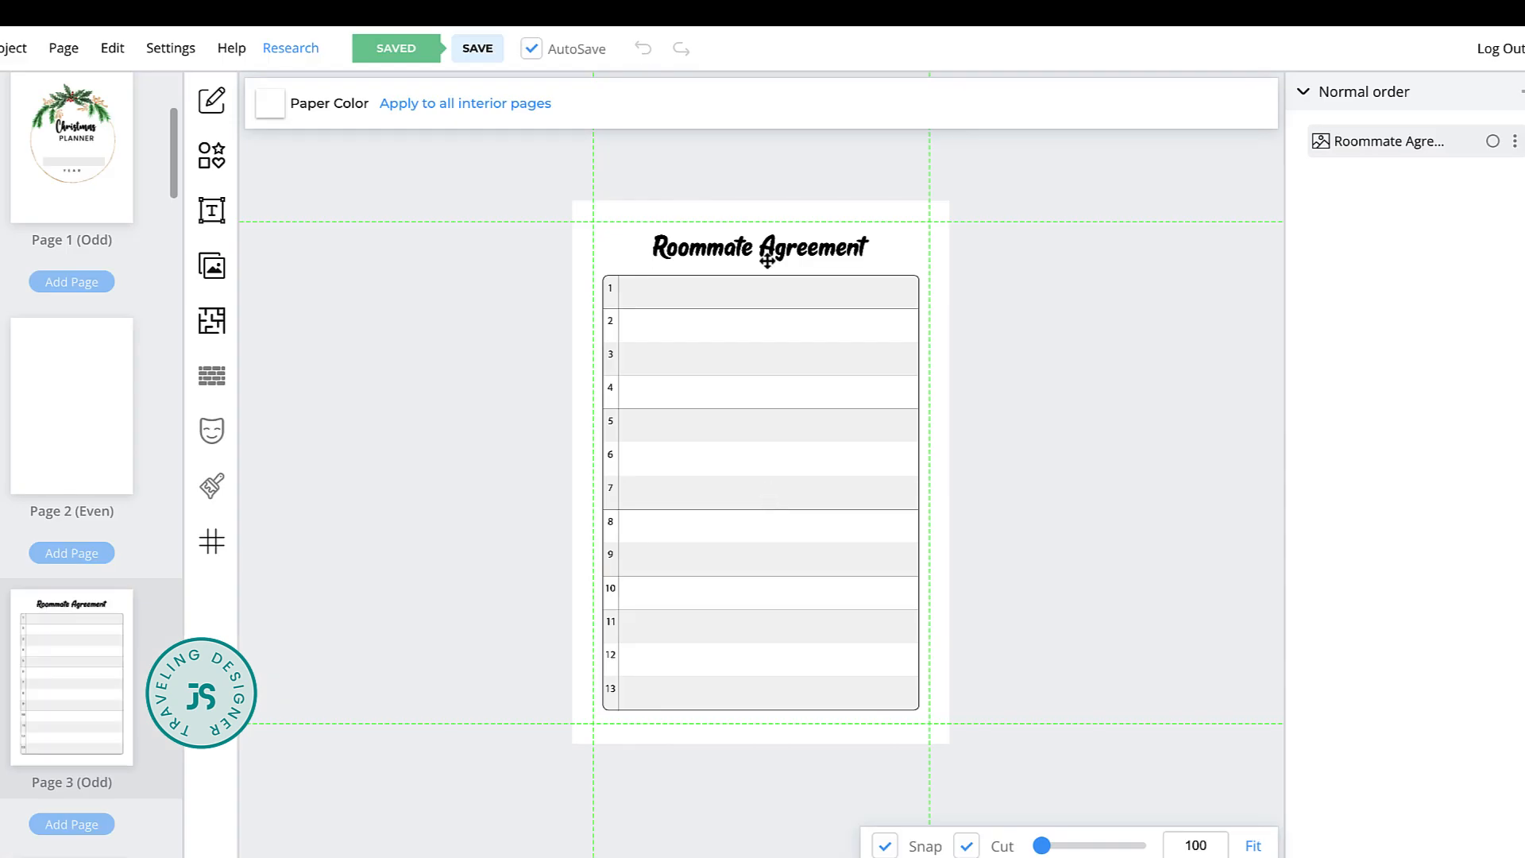
click(767, 259)
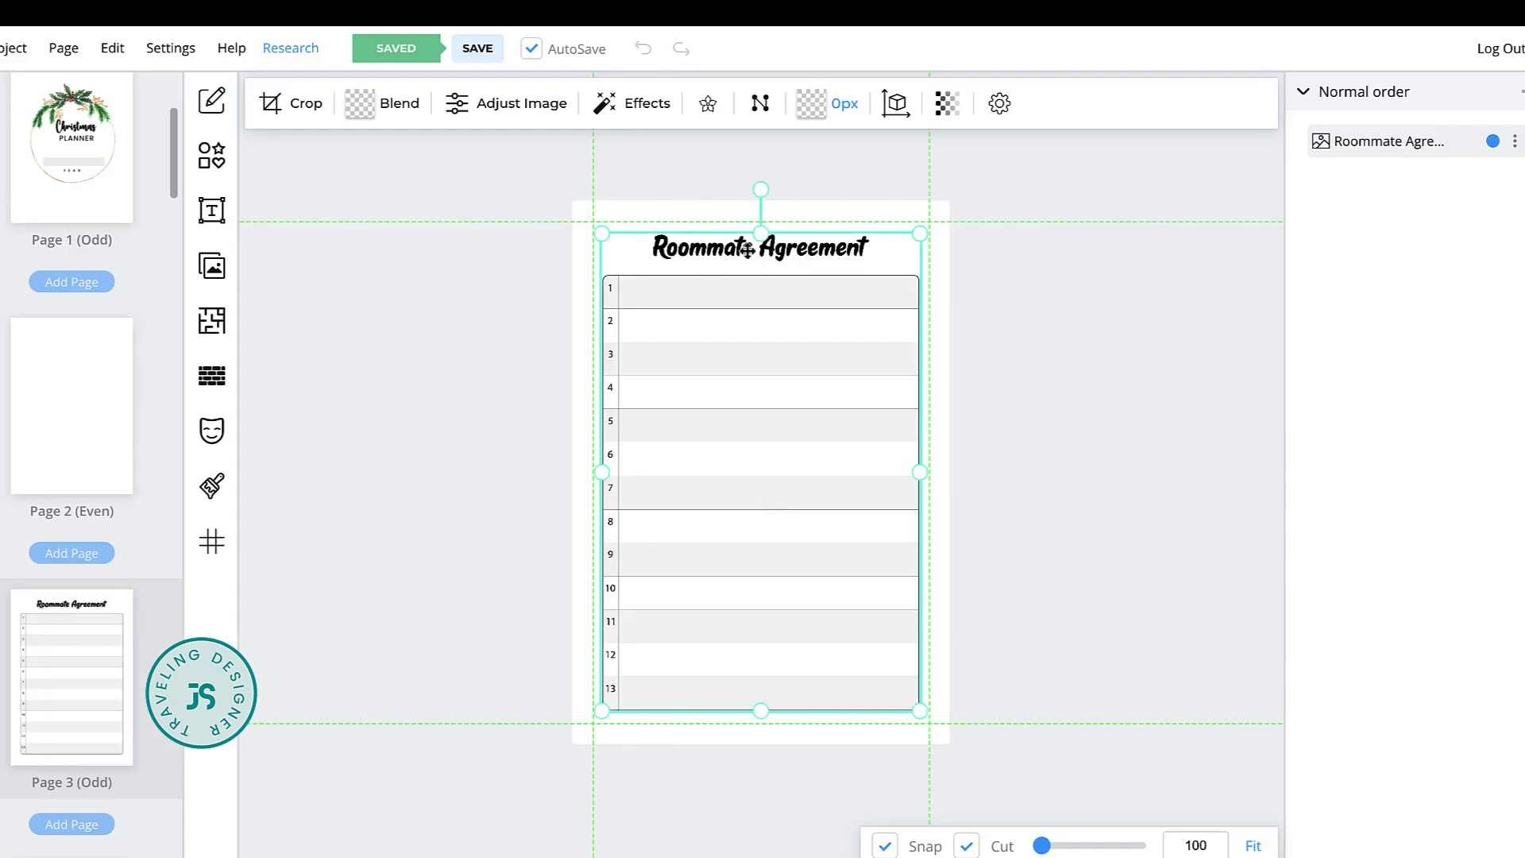
Add the rounded square shape and stretch it across the page's full width to cover the Roommate Agreement title
click(575, 262)
click(218, 167)
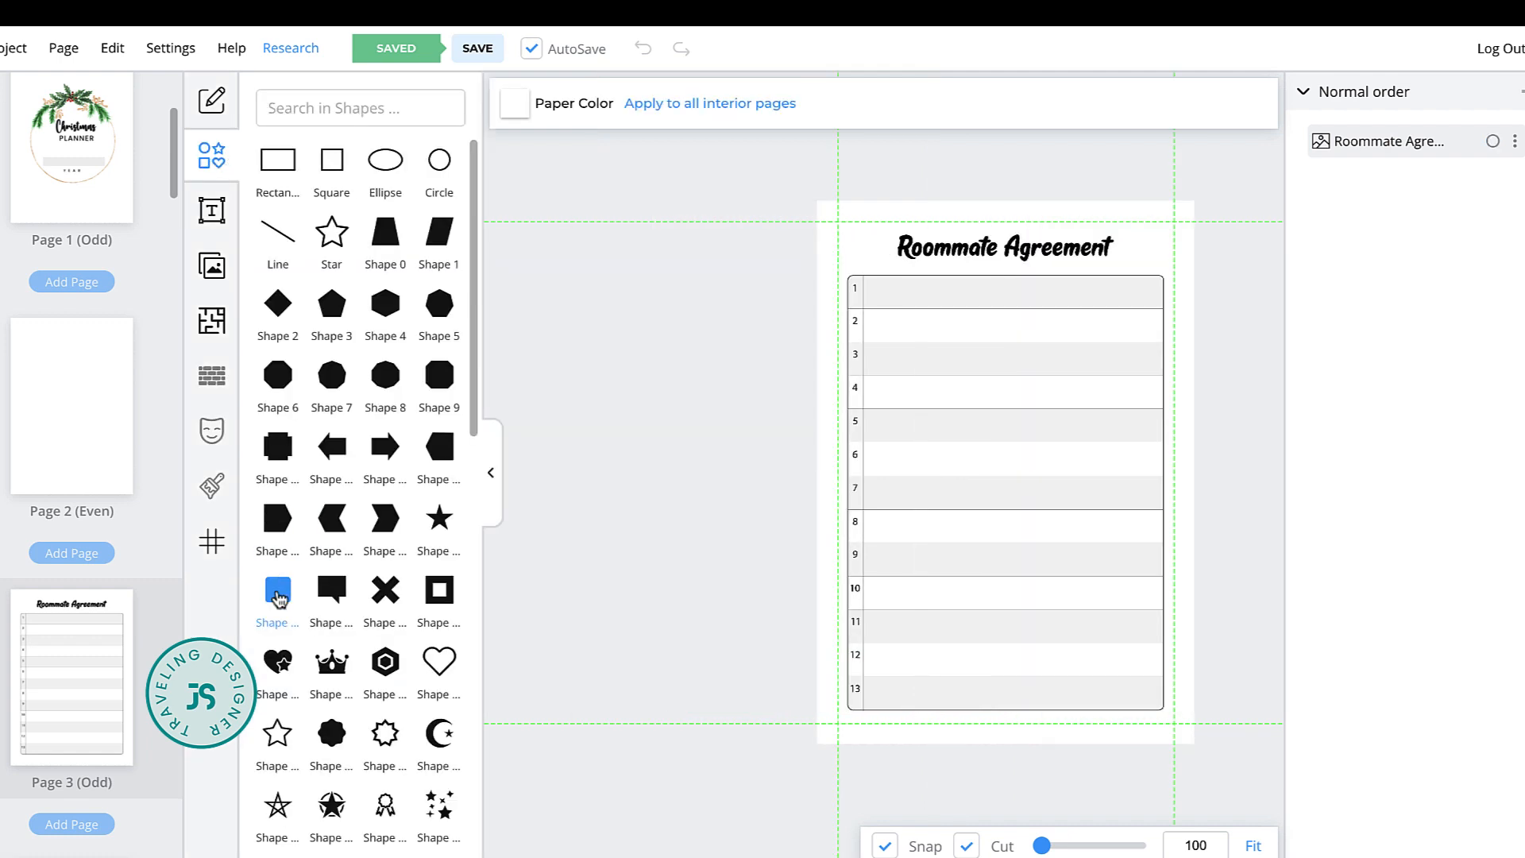
click(278, 597)
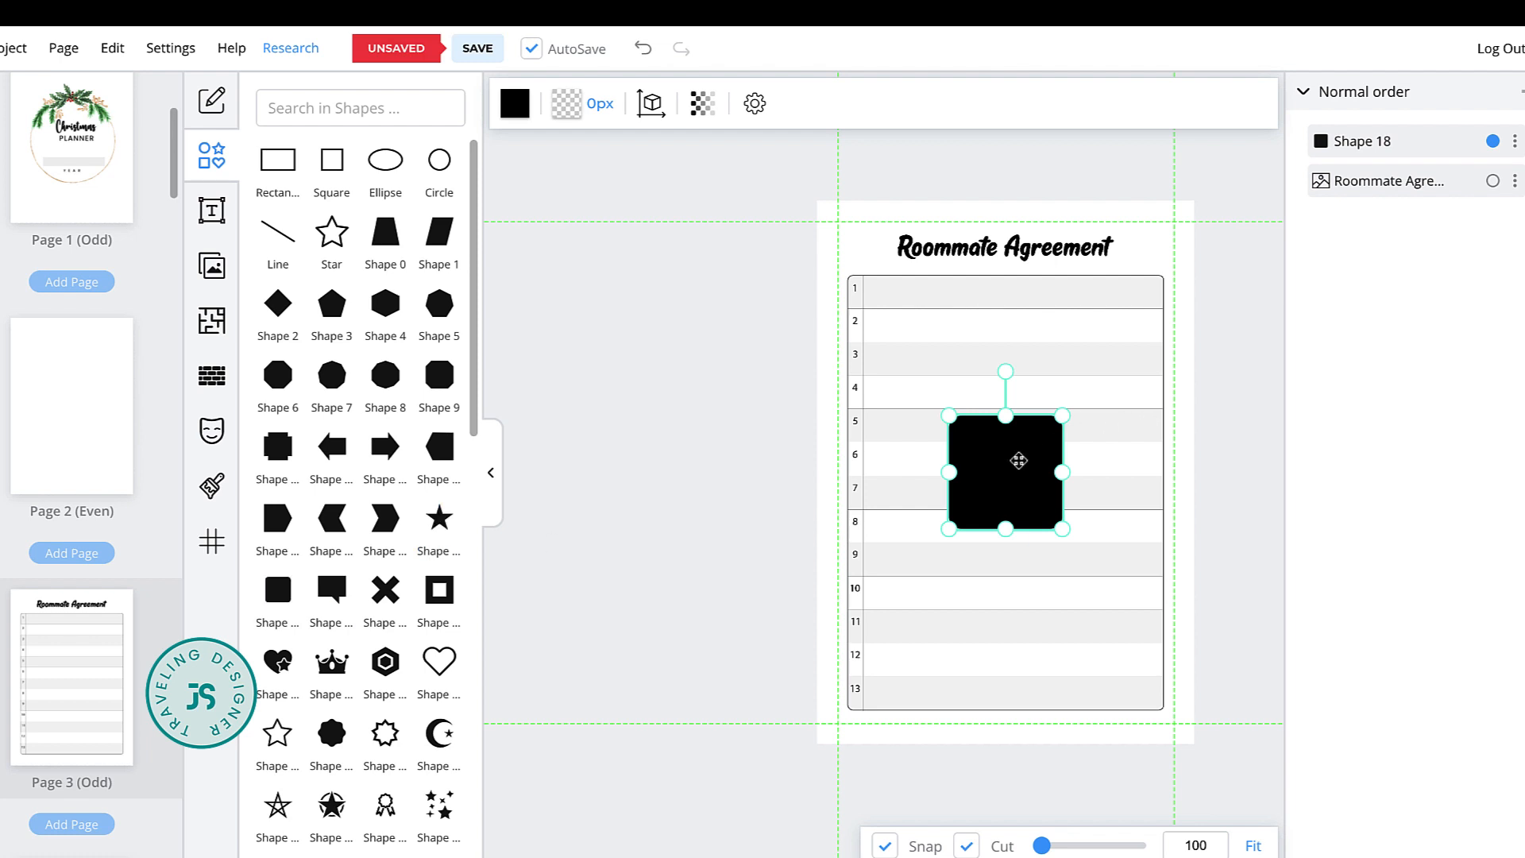
drag(1012, 448, 861, 213)
click(488, 473)
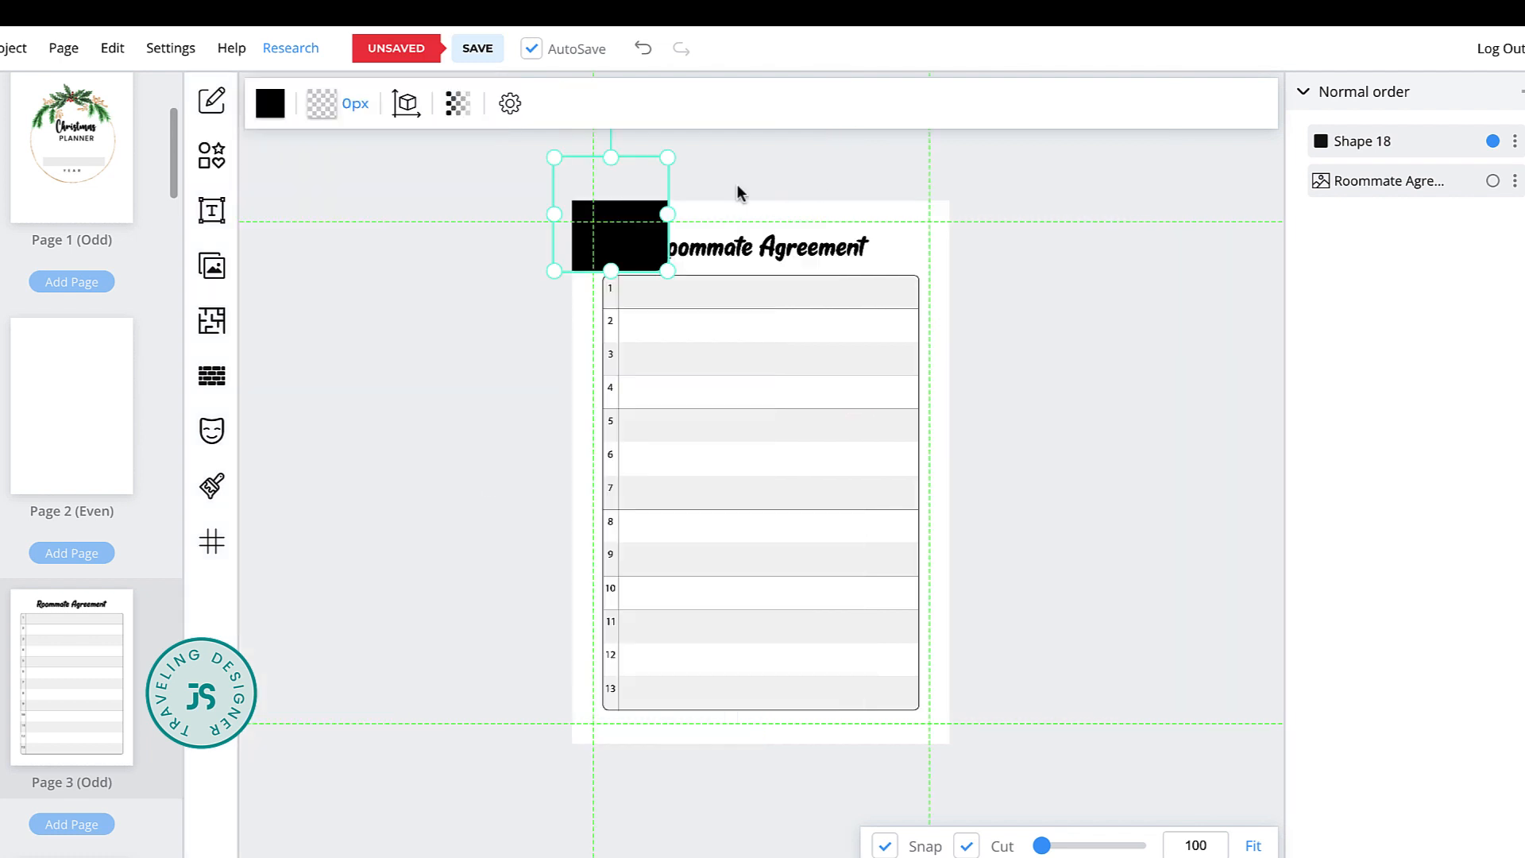
drag(667, 214, 973, 212)
drag(555, 213, 484, 213)
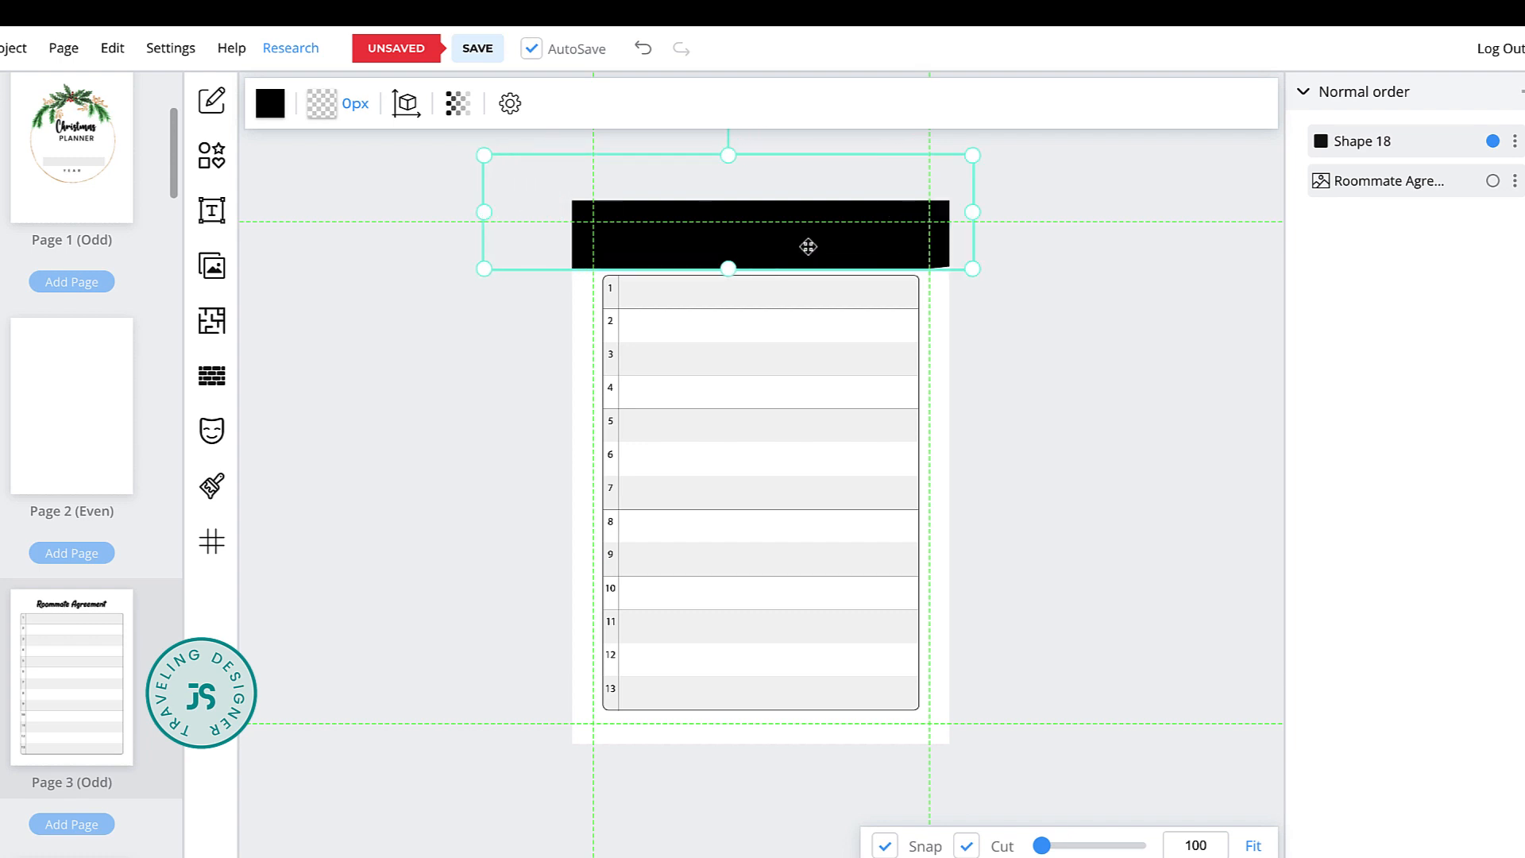
Change the covering shape's fill color to white and deselect it
click(271, 110)
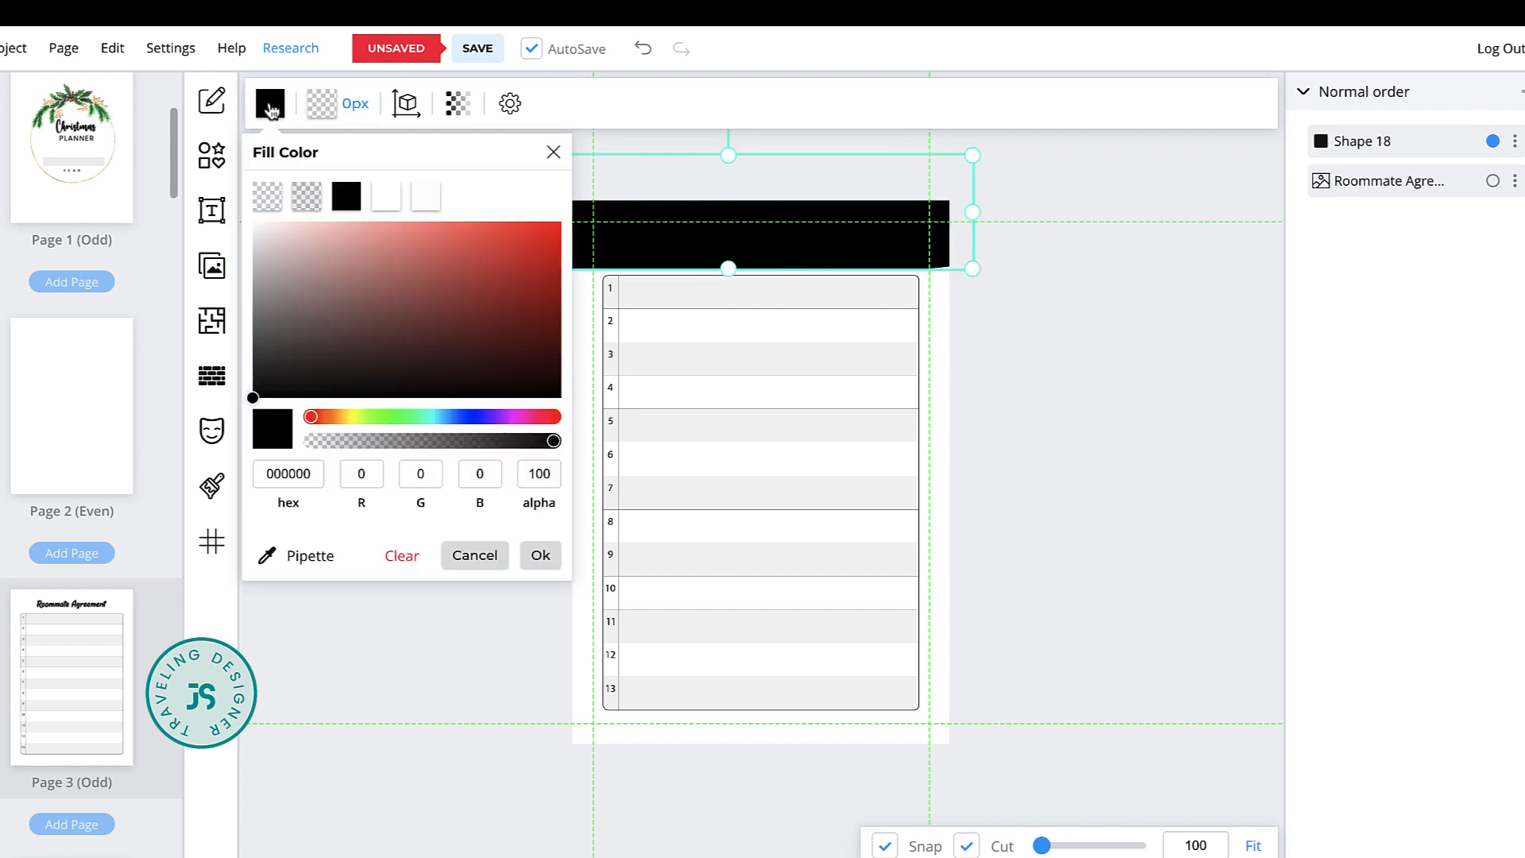
click(389, 206)
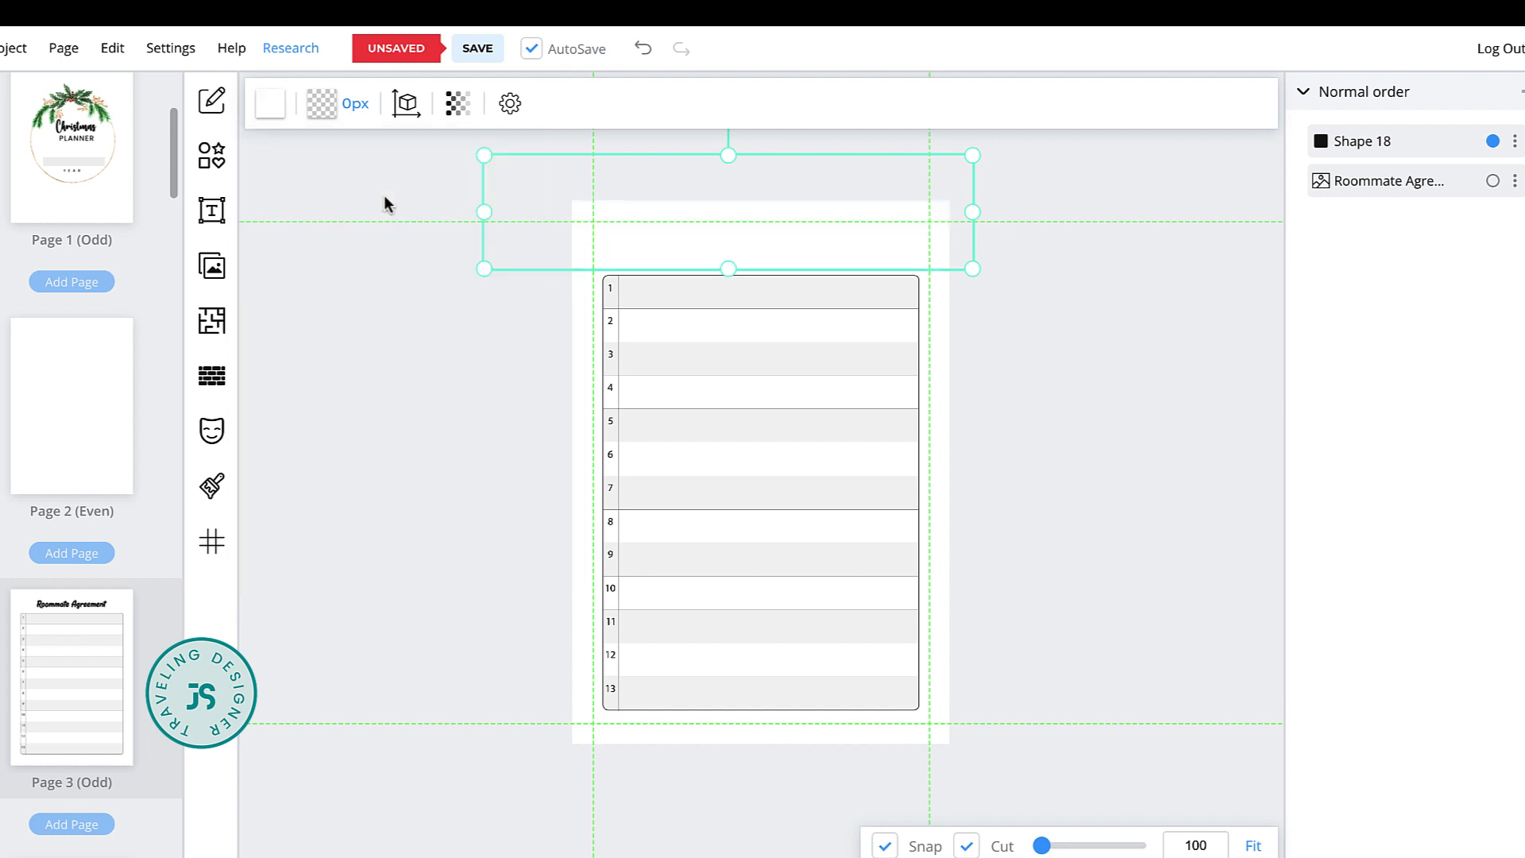
click(427, 506)
Move the template image down to the lower margin guide and widen it to both side margin guides
drag(750, 374, 749, 385)
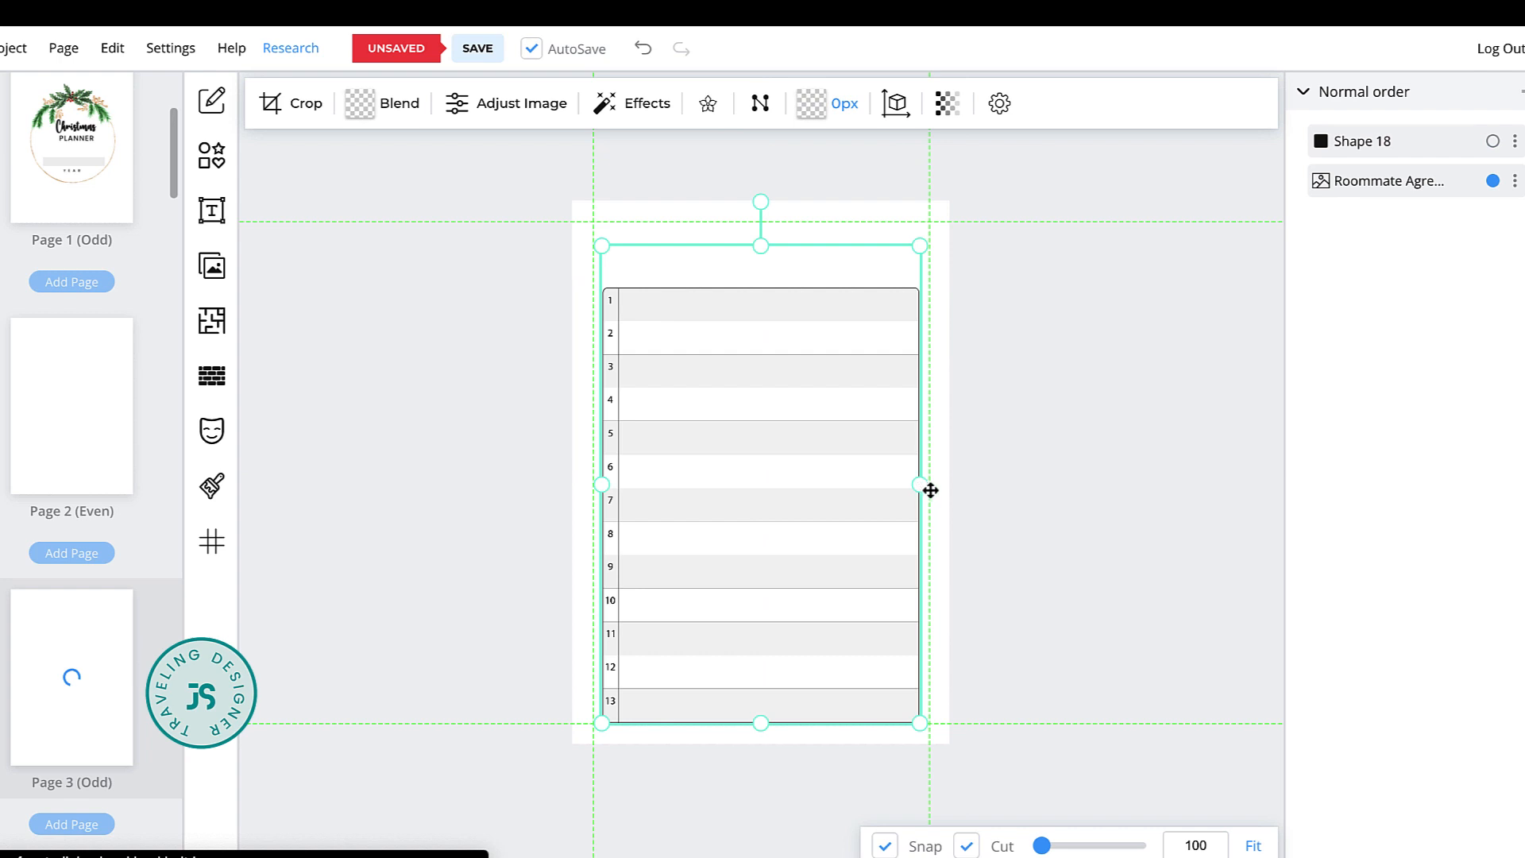
drag(920, 485, 930, 490)
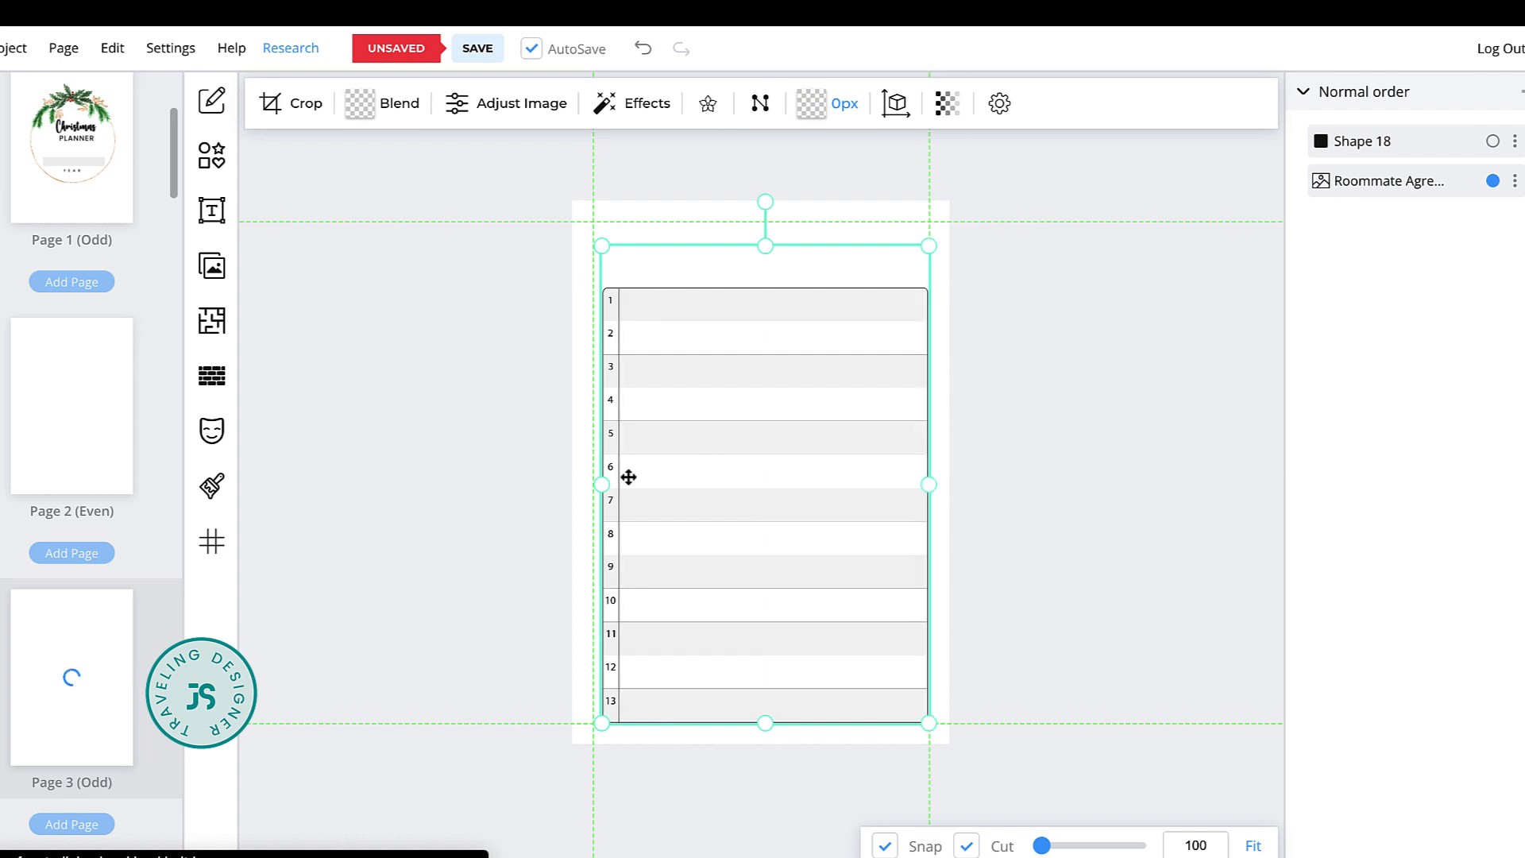
drag(602, 485, 593, 485)
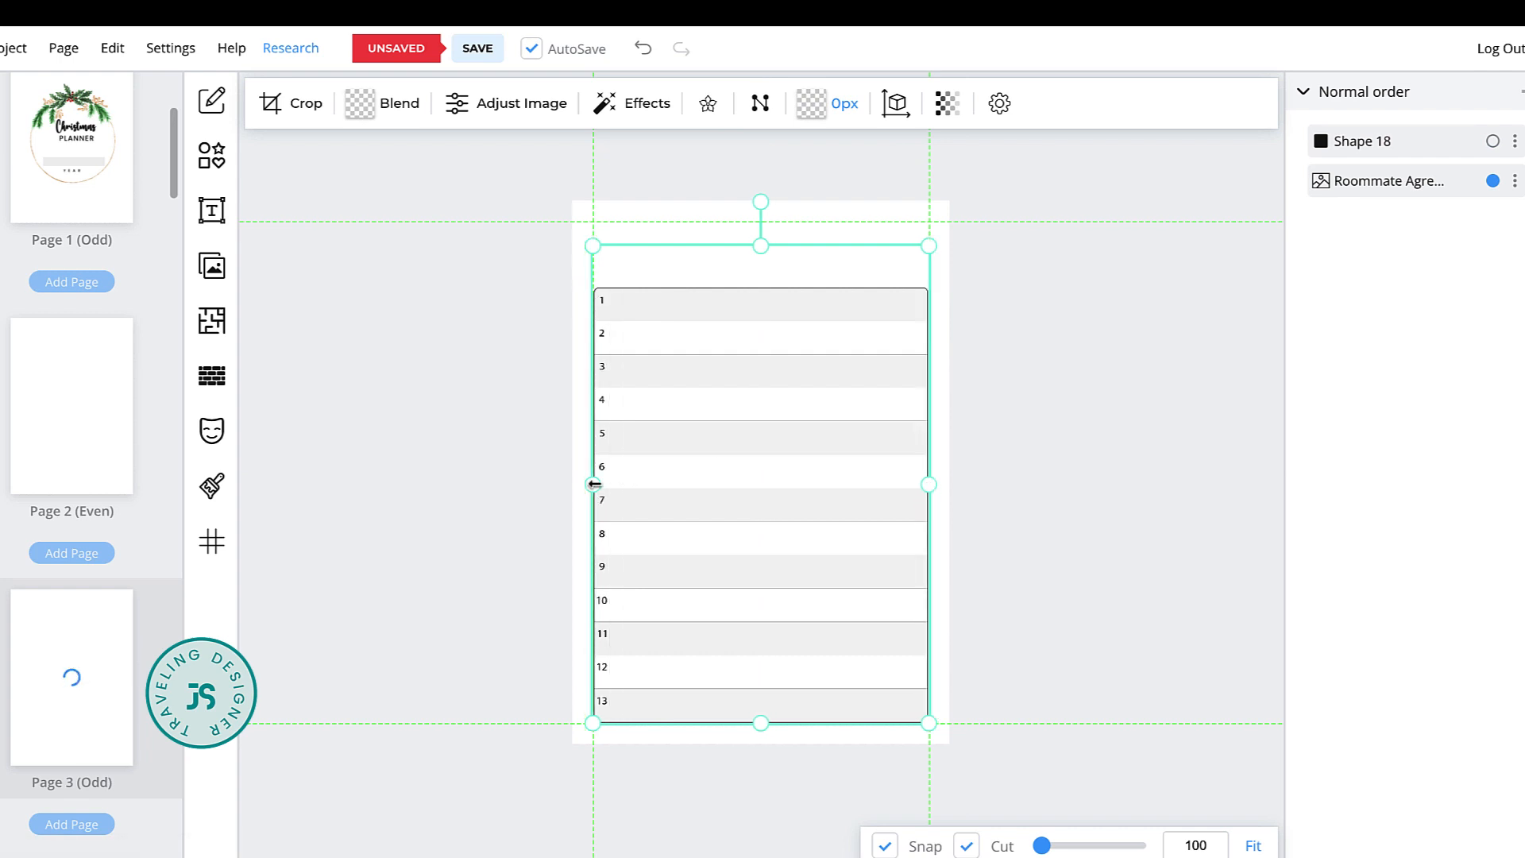
click(970, 306)
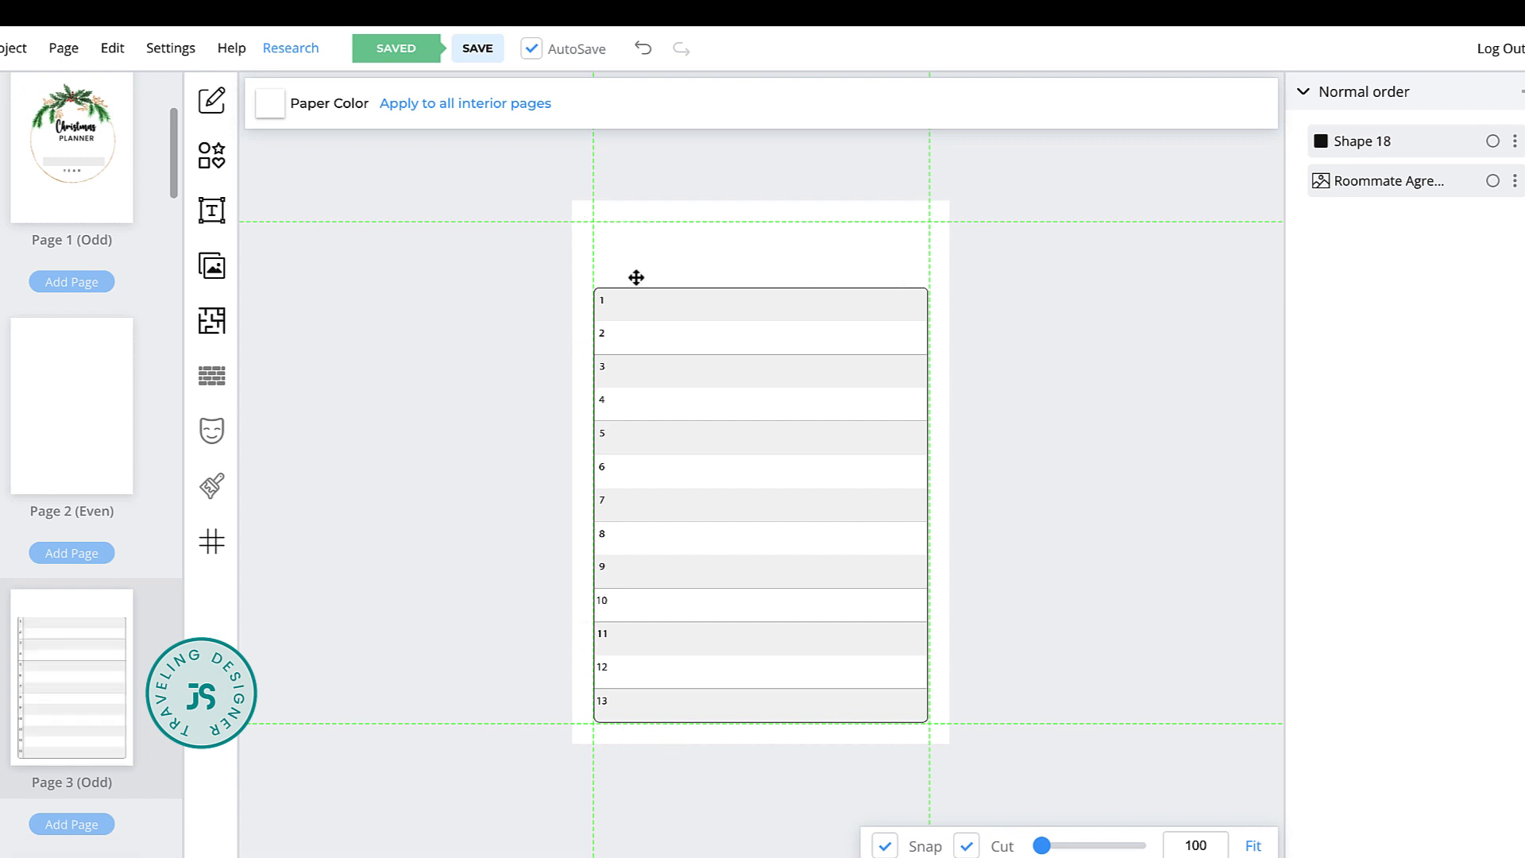
Add a heading centered in the blank area above the table and change its text to "Bucket List"
click(215, 212)
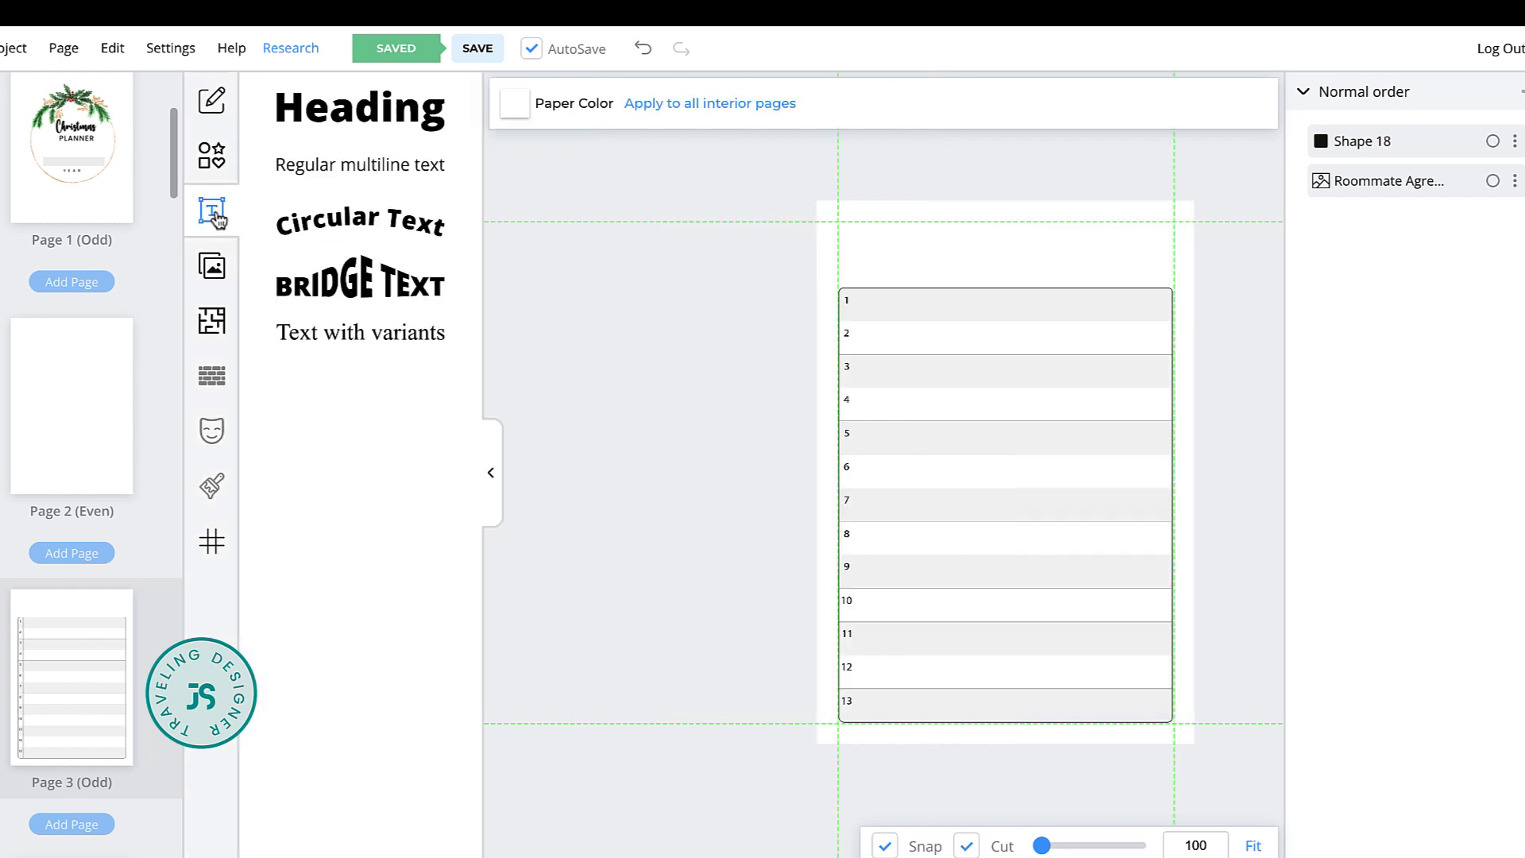
click(361, 110)
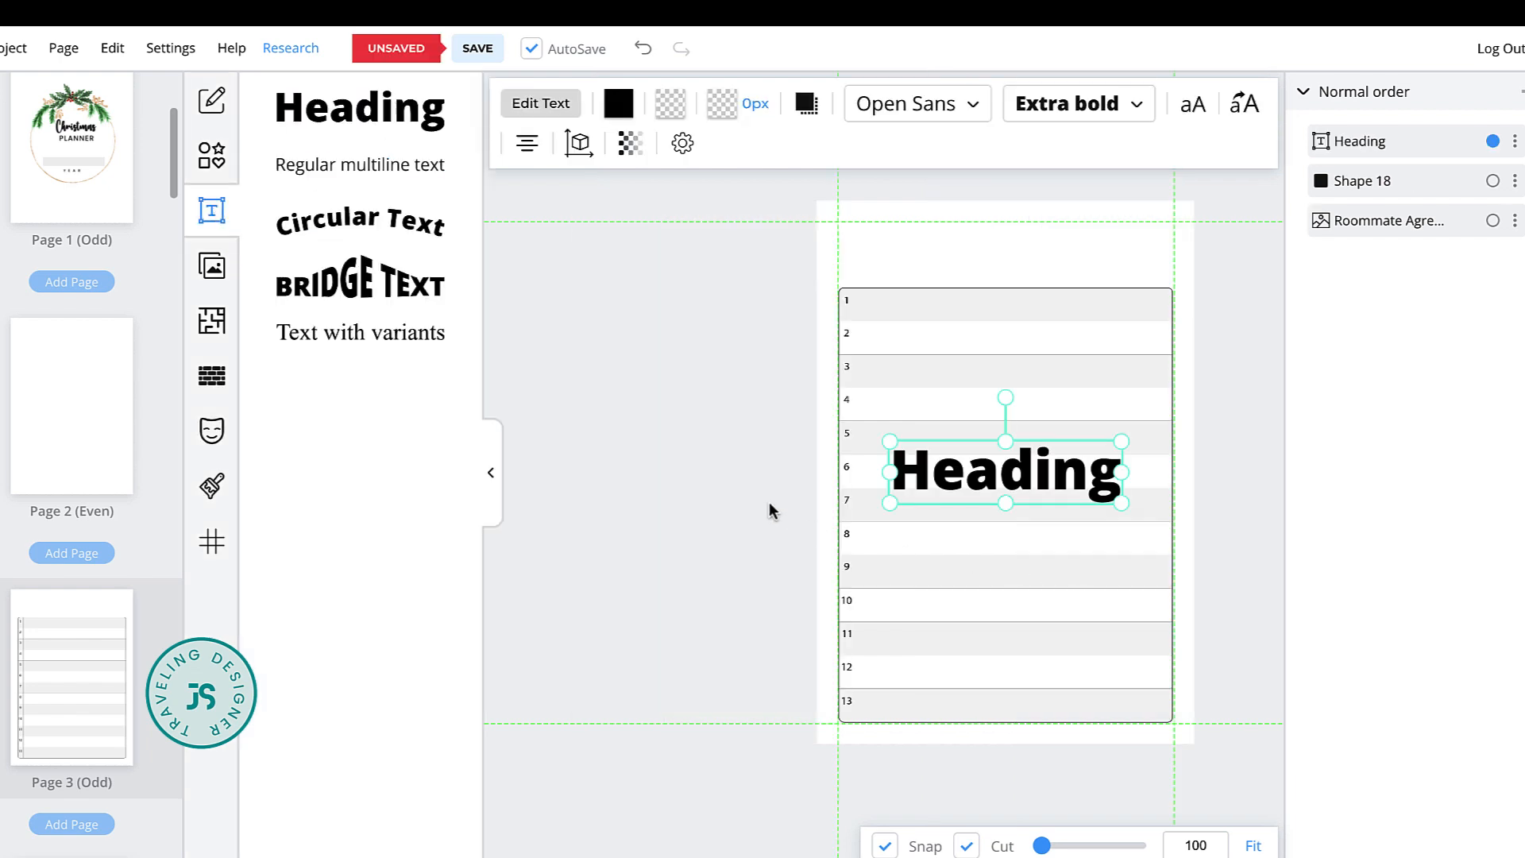
click(495, 451)
drag(789, 450, 786, 254)
double_click(786, 257)
text(Bucket List)
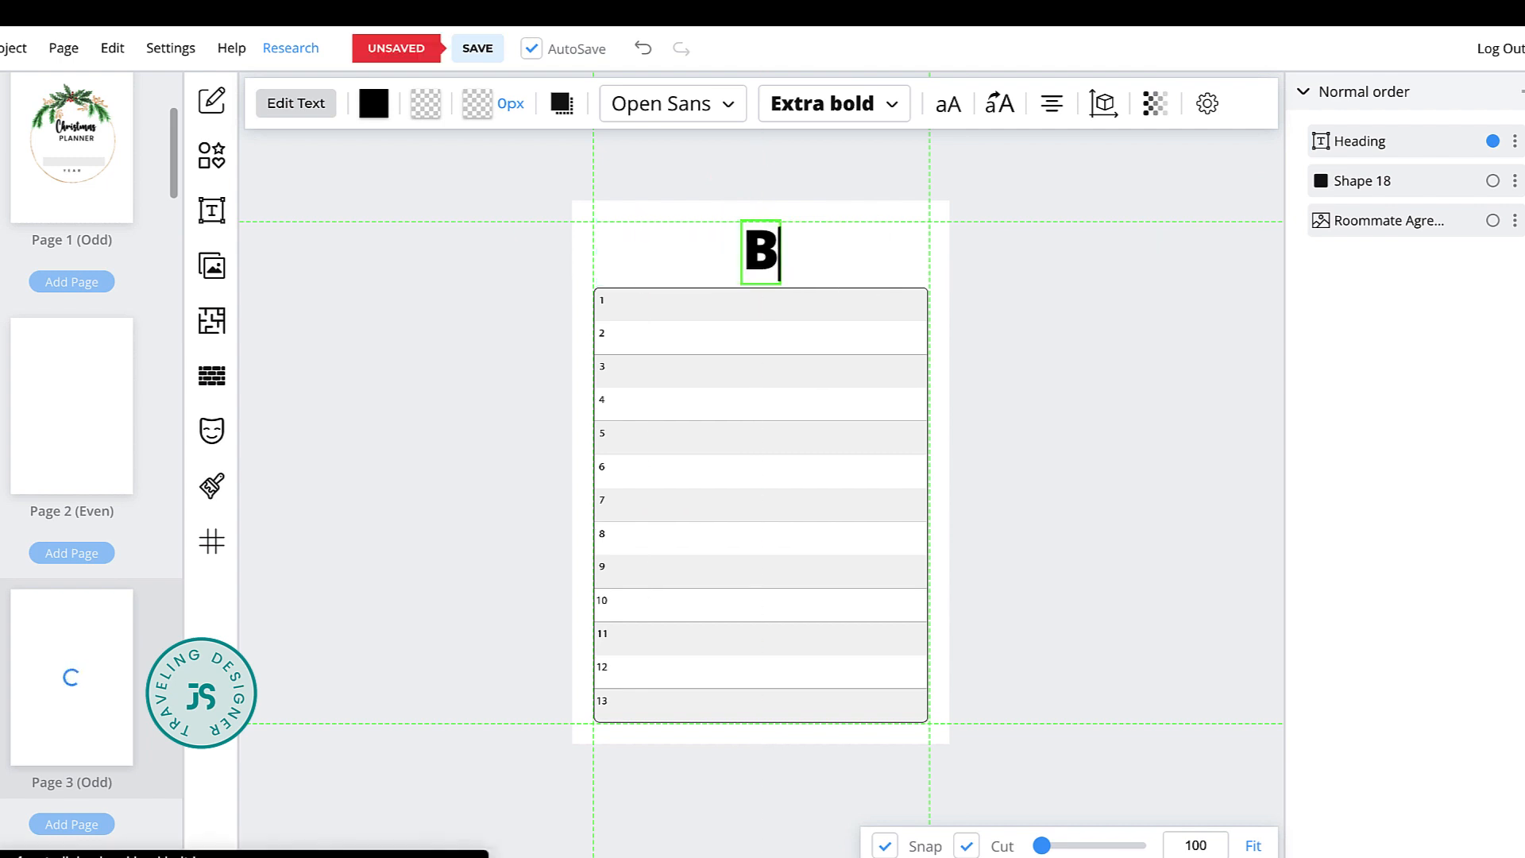
Set the Bucket List heading's font size to 170 px and its font to Autumn In Love
click(949, 103)
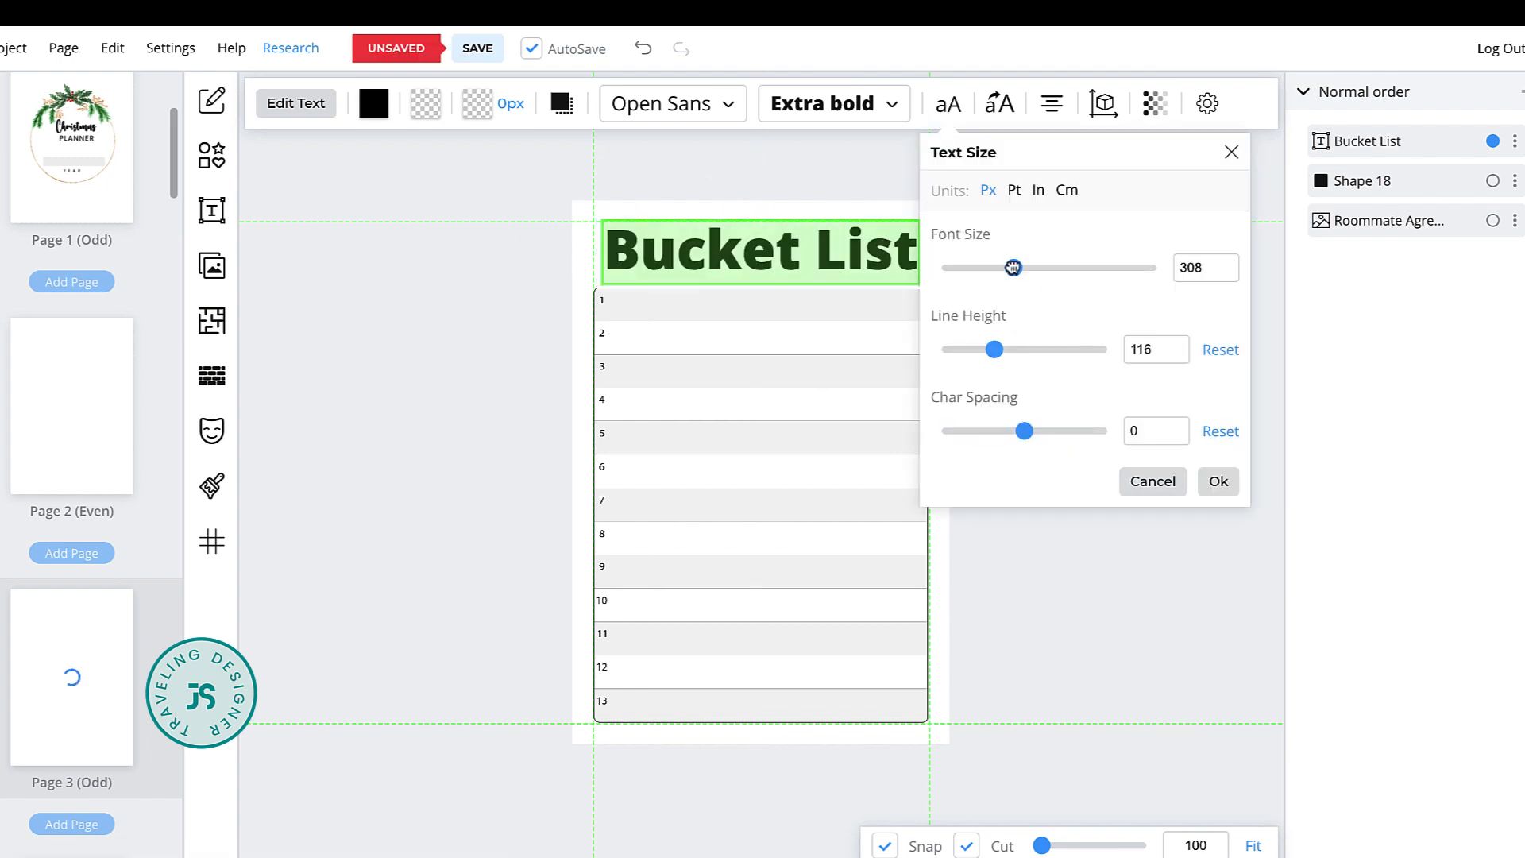
drag(1014, 268, 981, 268)
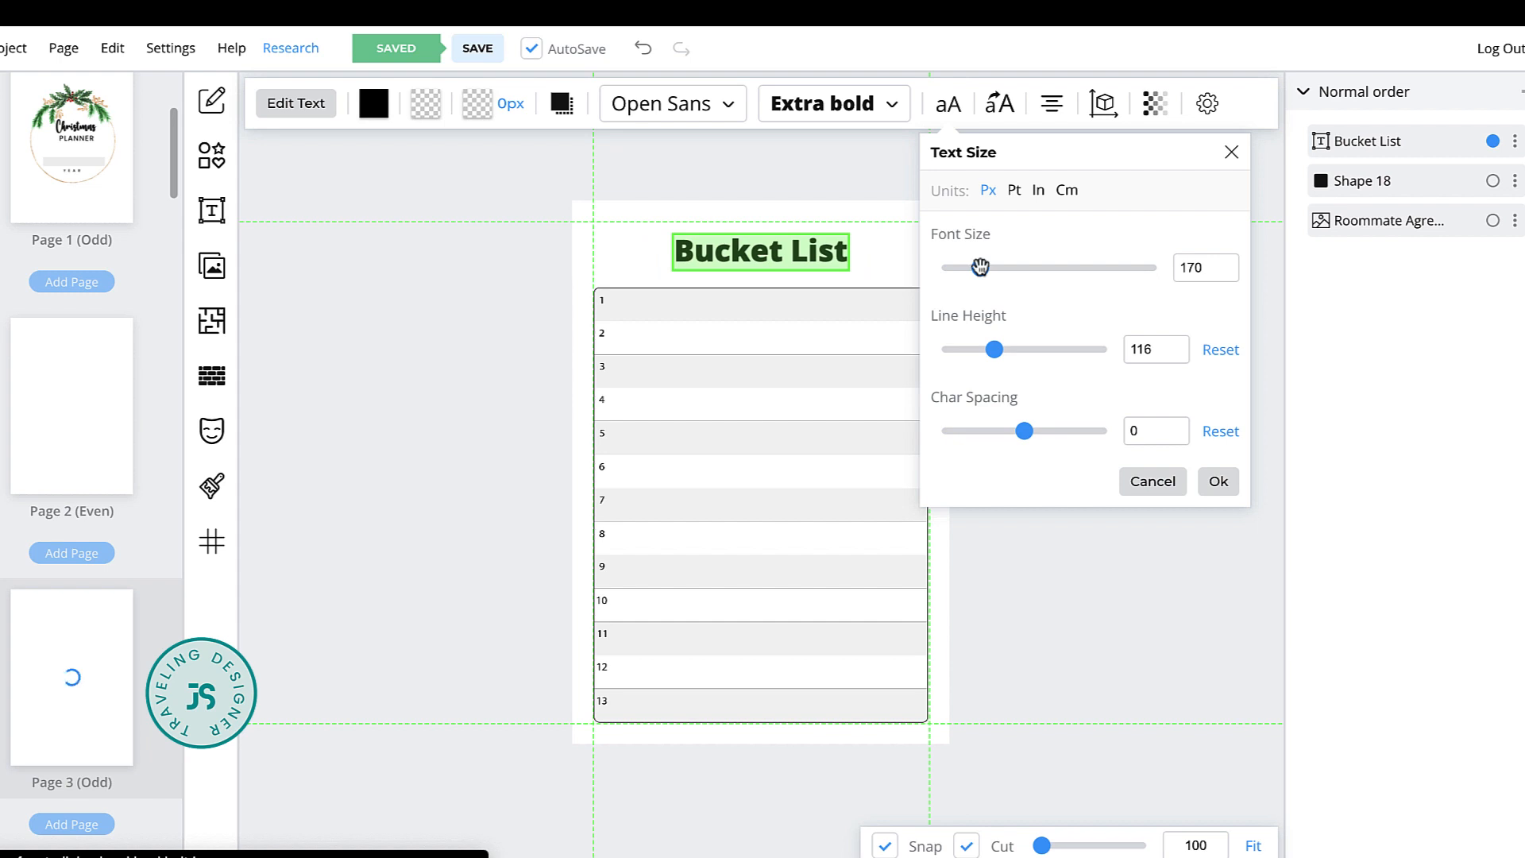
click(732, 104)
click(761, 190)
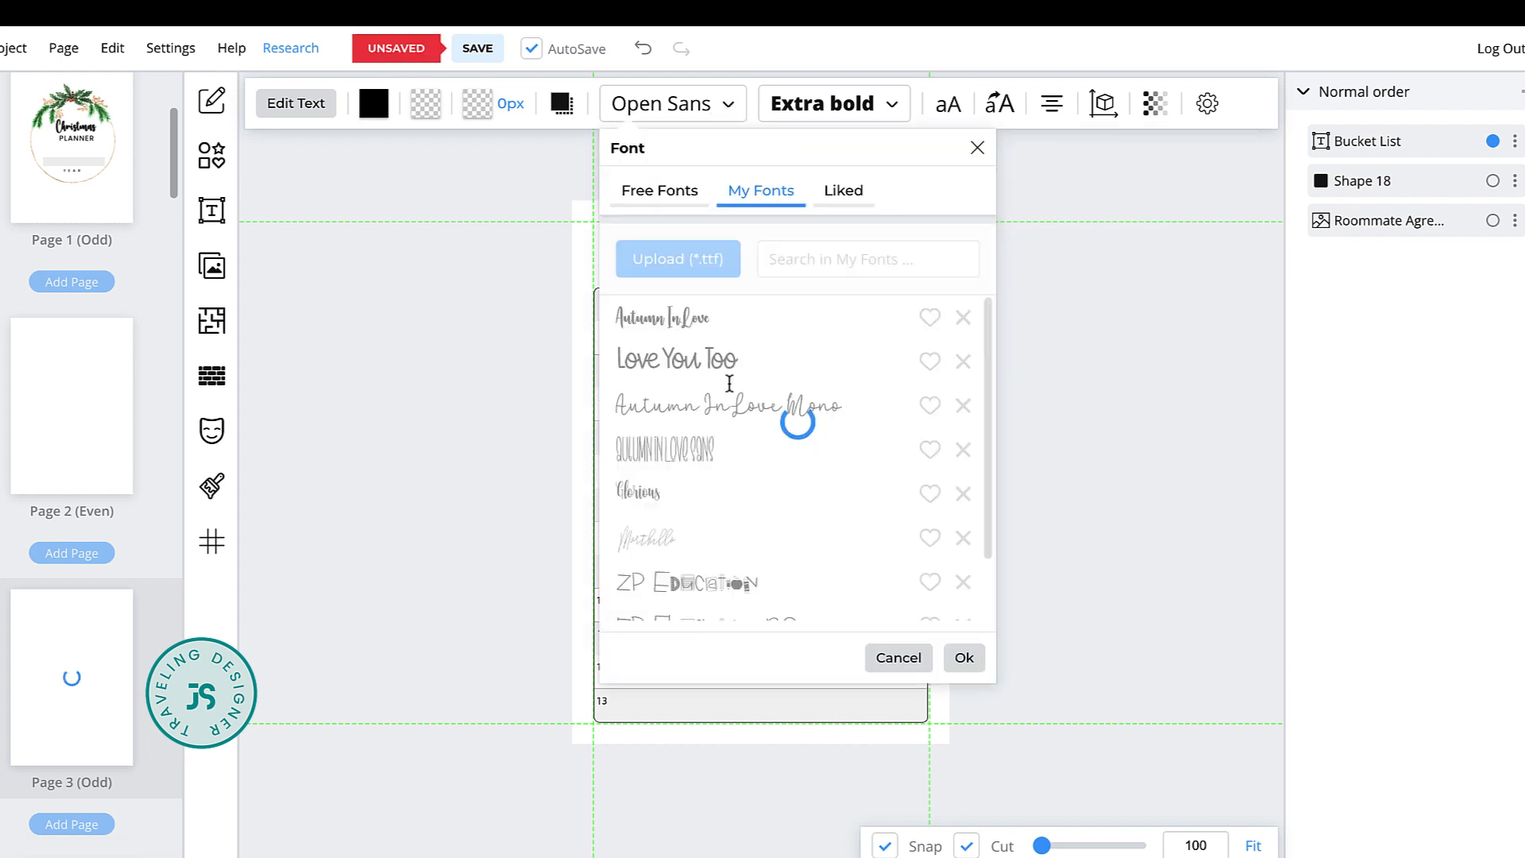
click(964, 659)
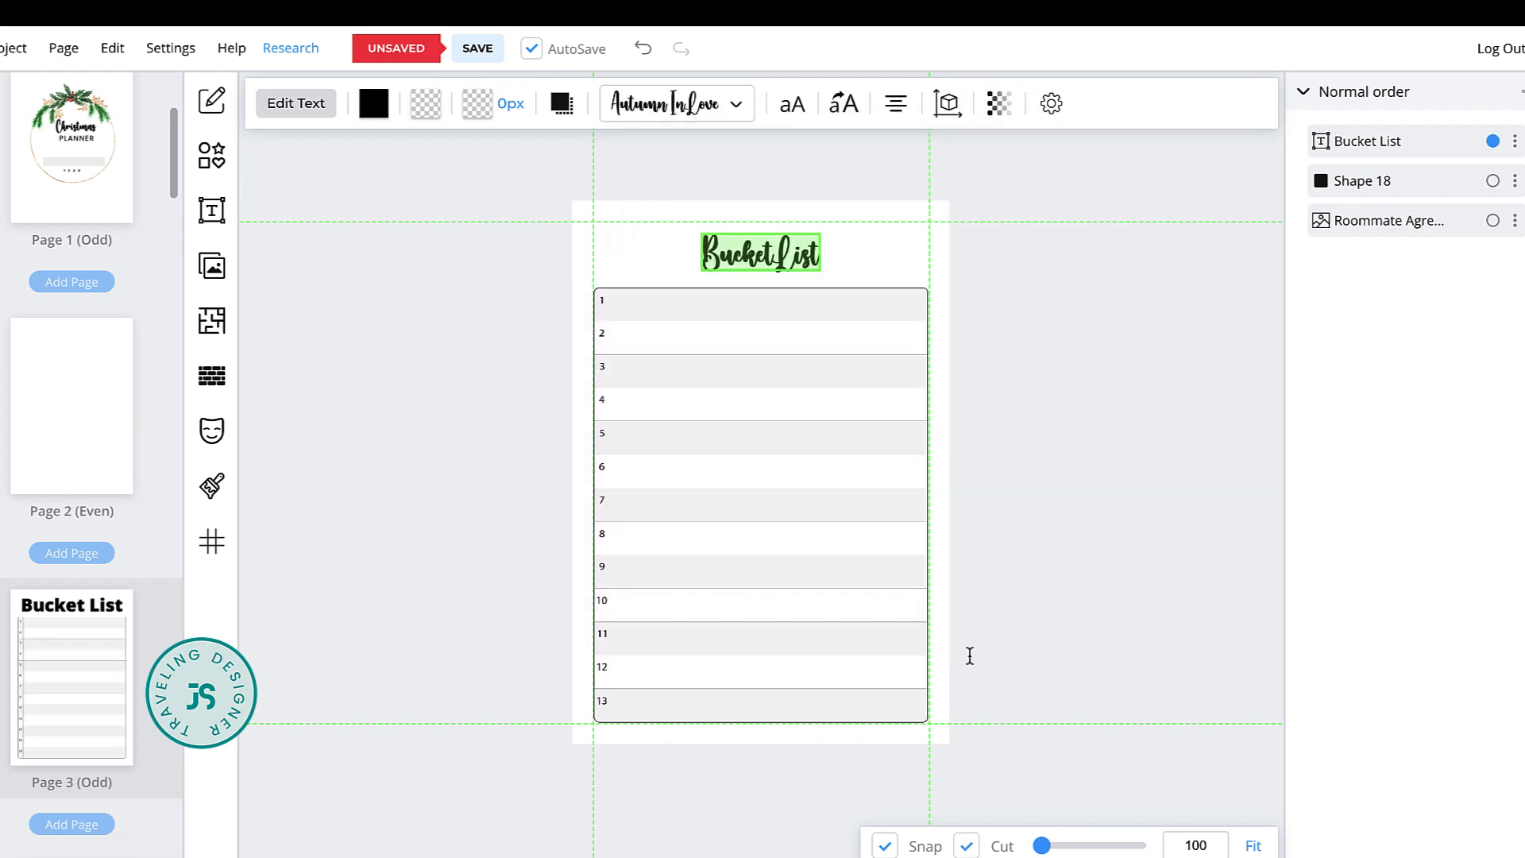
Slightly increase the character spacing of the Bucket List heading and deselect it
click(792, 103)
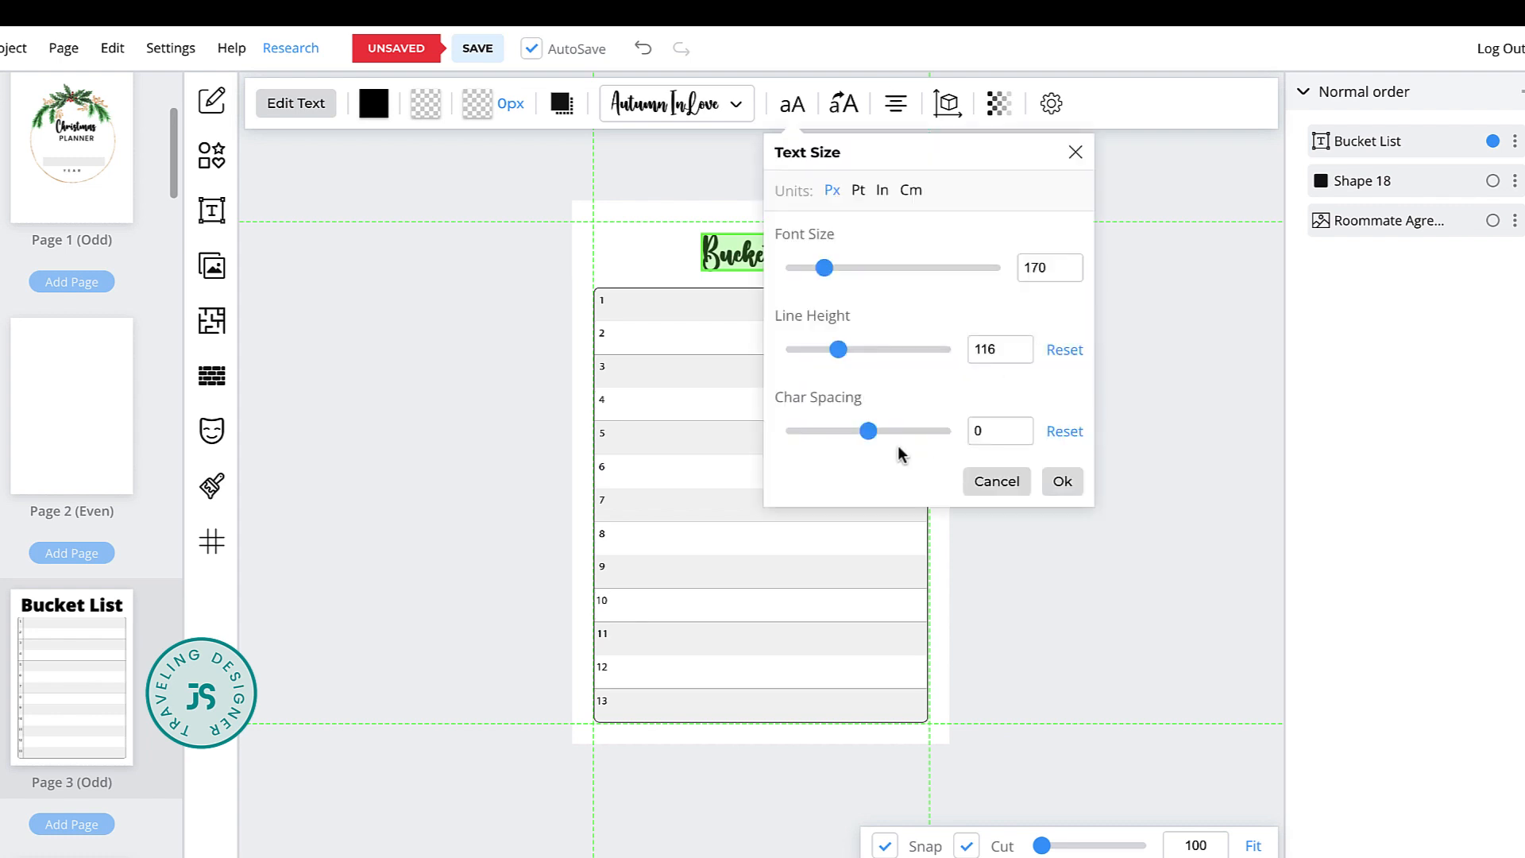
drag(870, 431, 878, 432)
click(1062, 481)
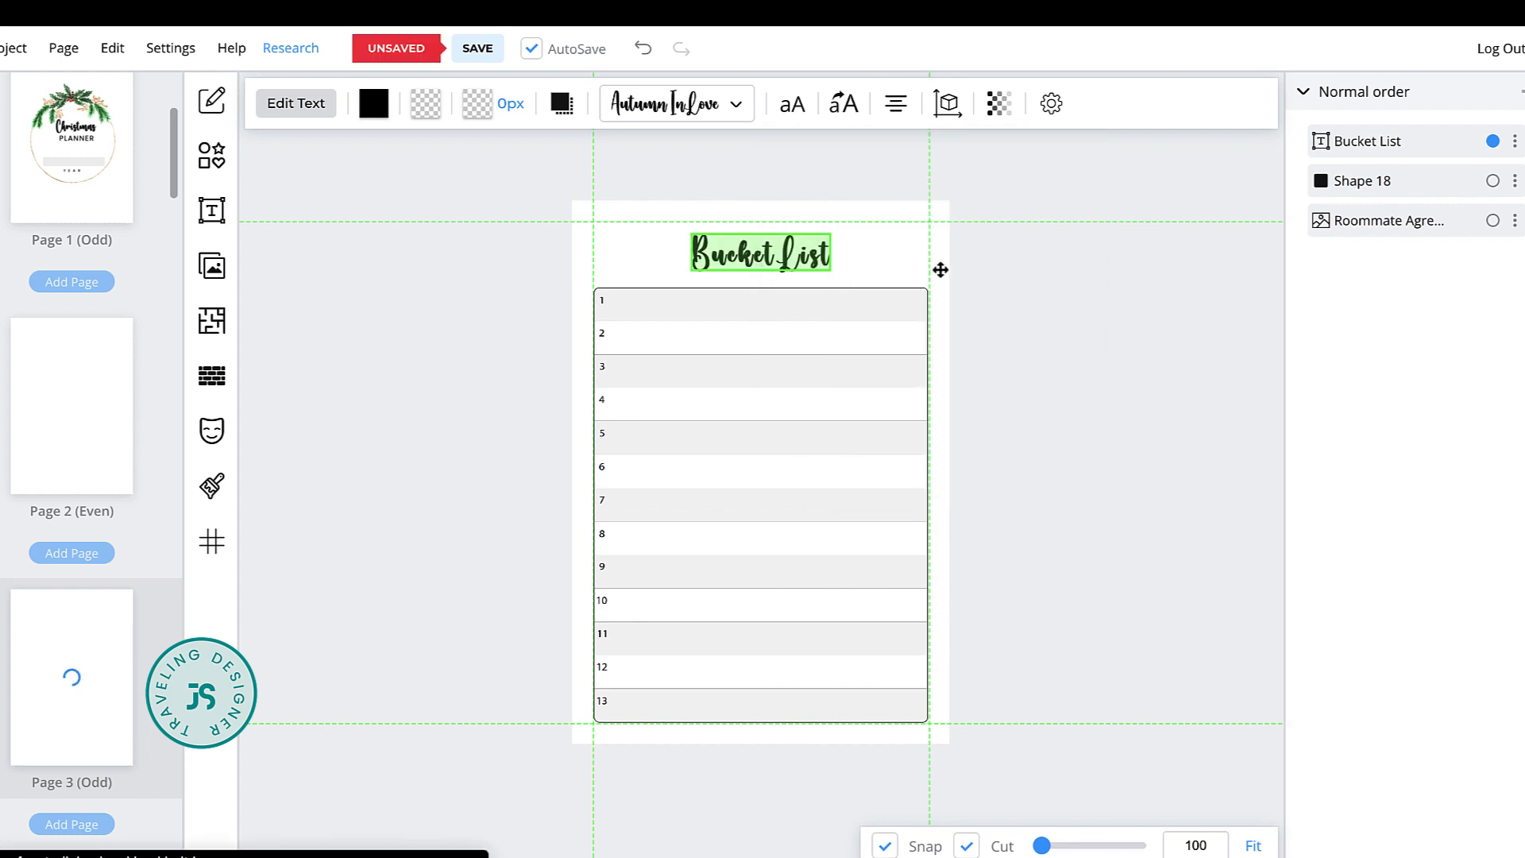
click(1018, 277)
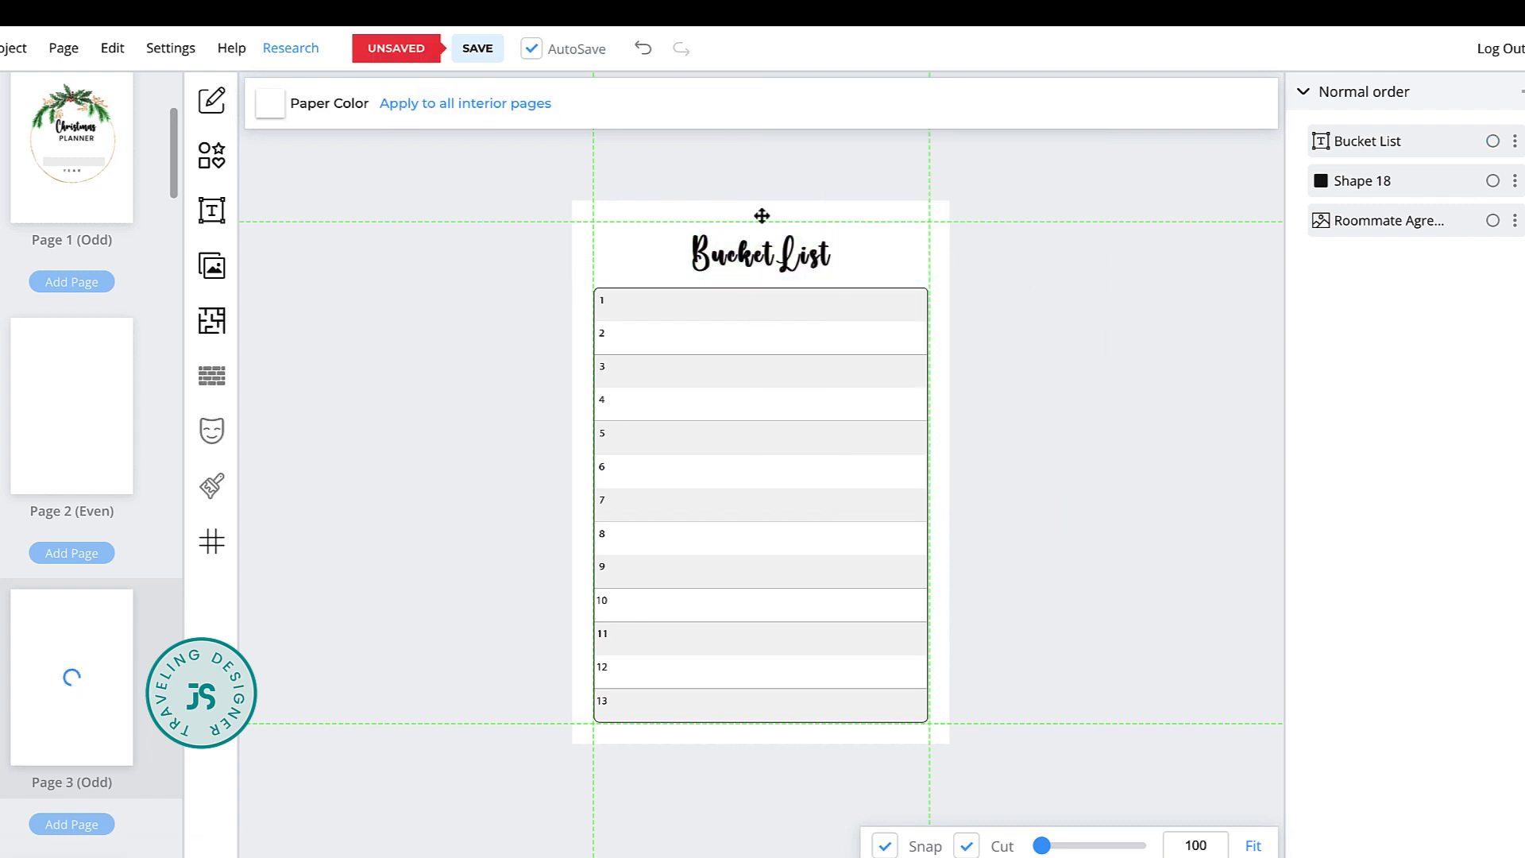
click(793, 253)
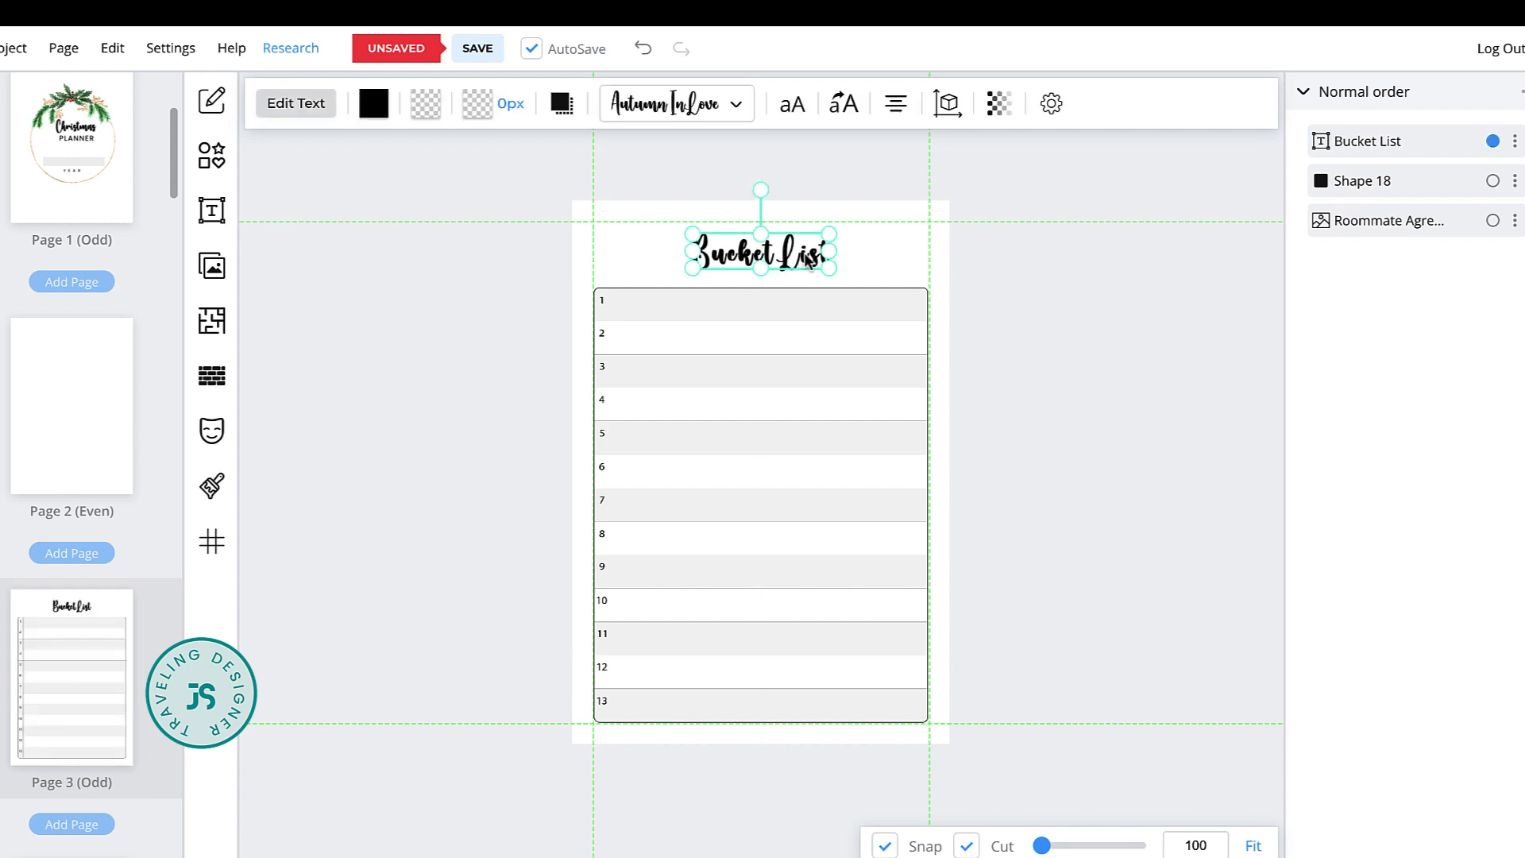
click(562, 254)
Search Pixabay for "gifts", insert the PNG of Santa's red sack of presents and apply the Greyscale effect
click(212, 266)
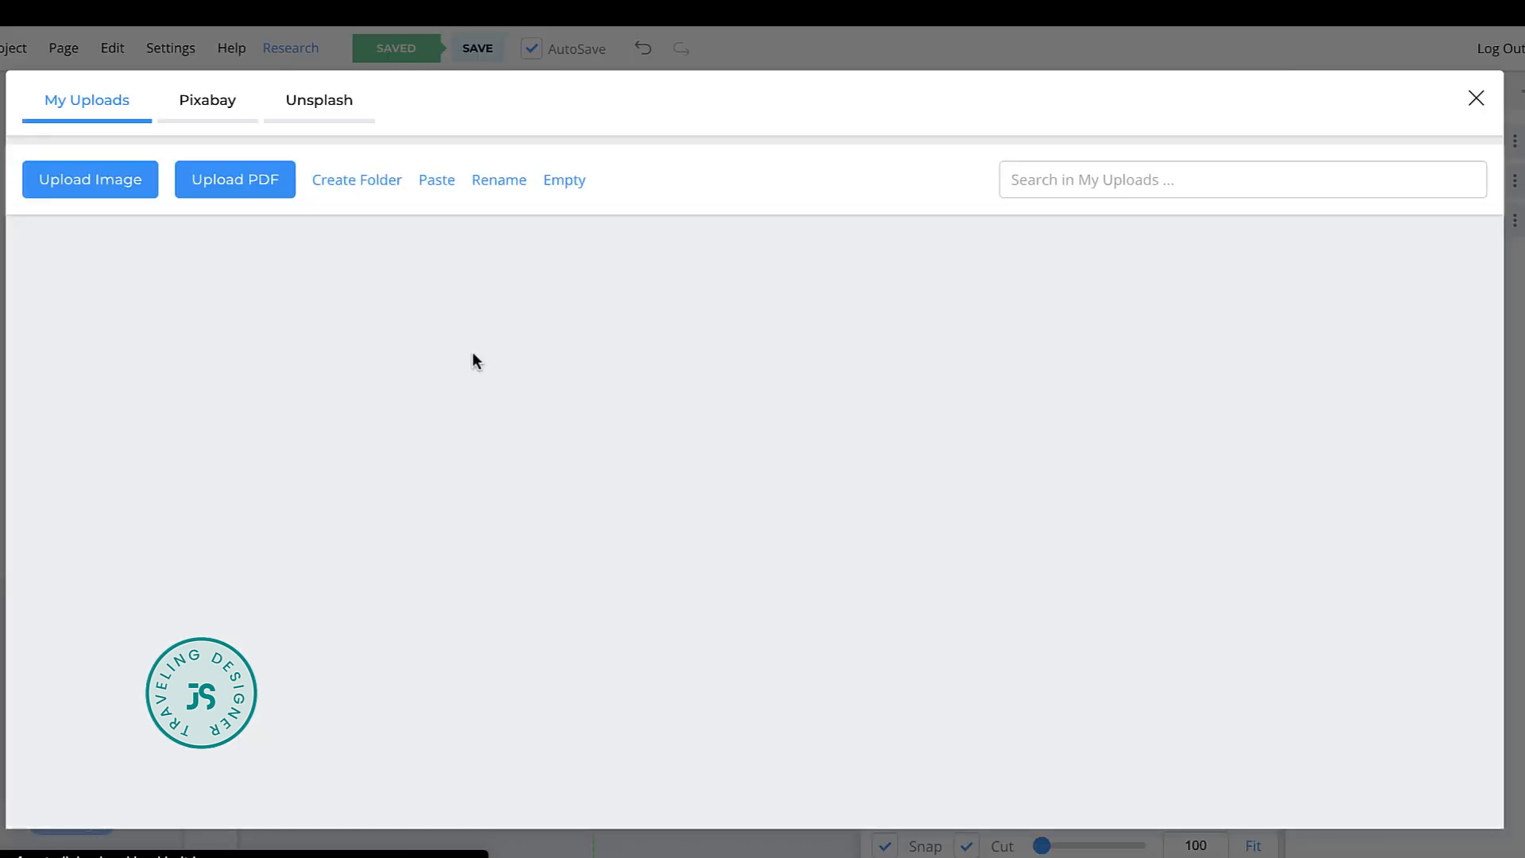
click(238, 111)
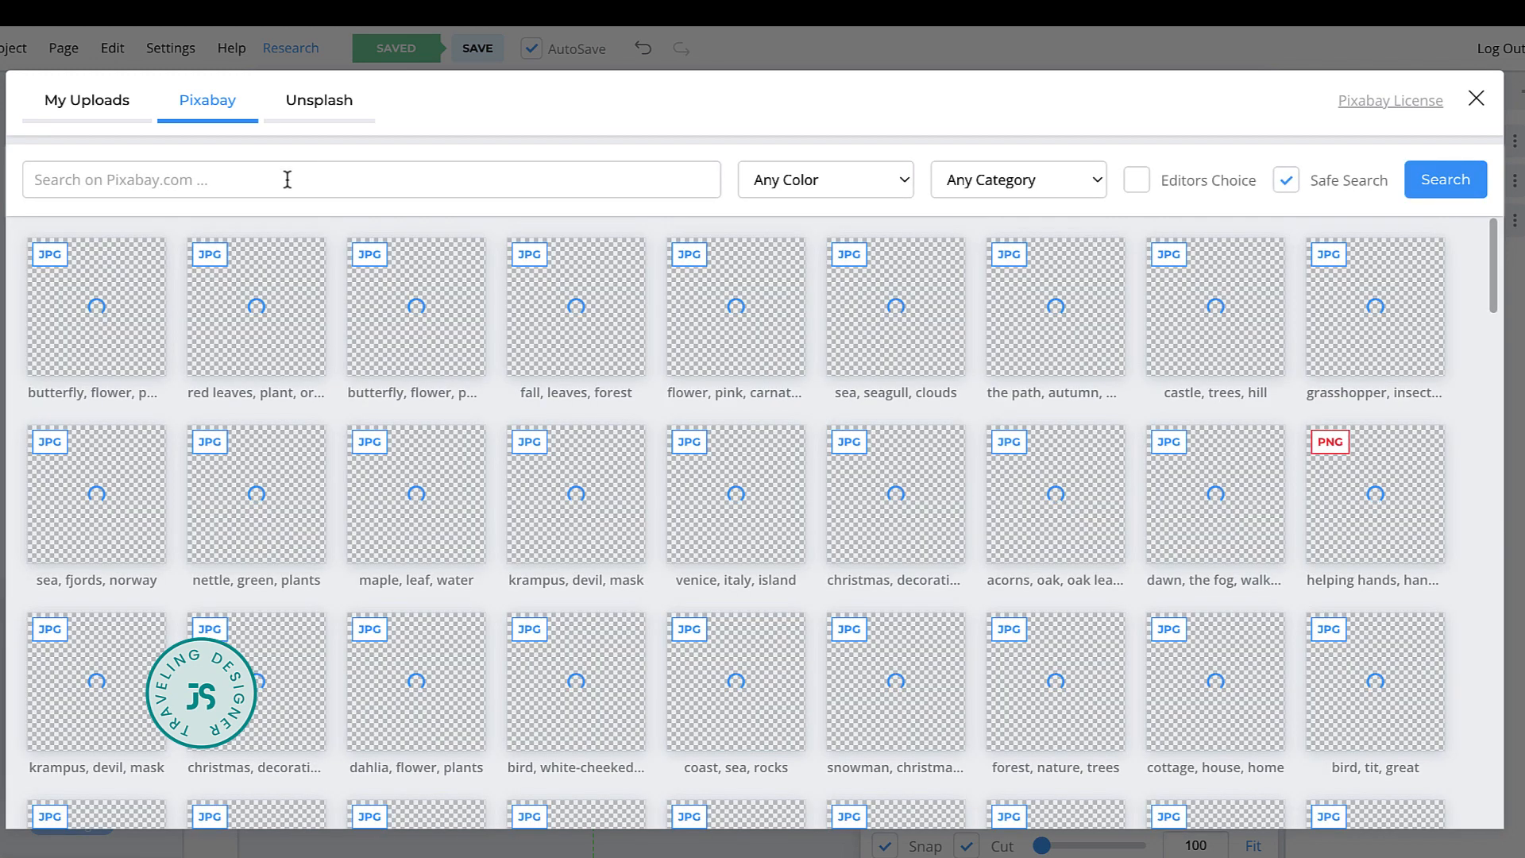
click(286, 176)
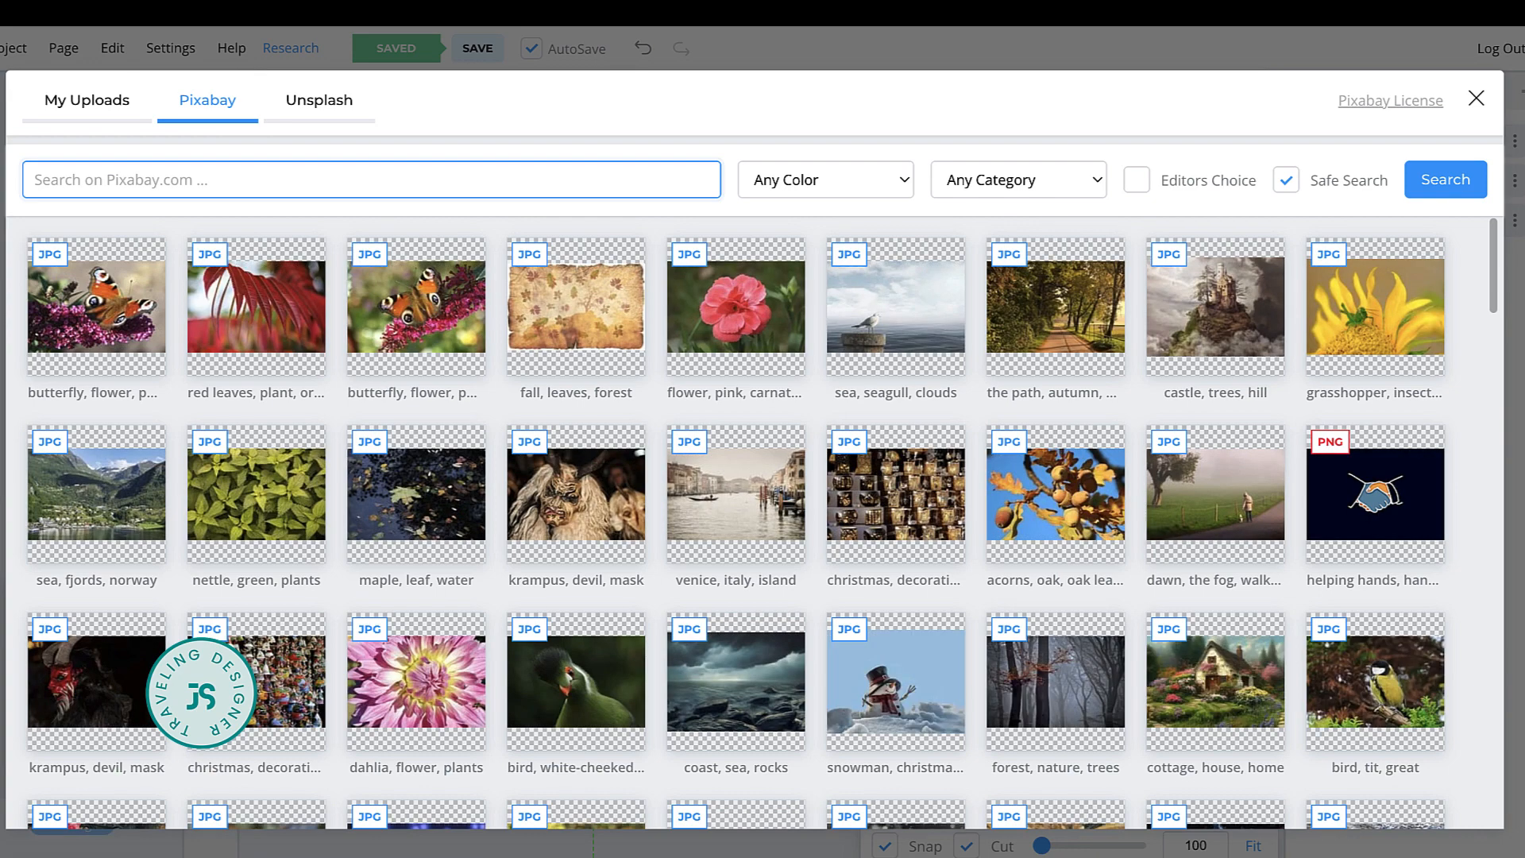
text(gifts)
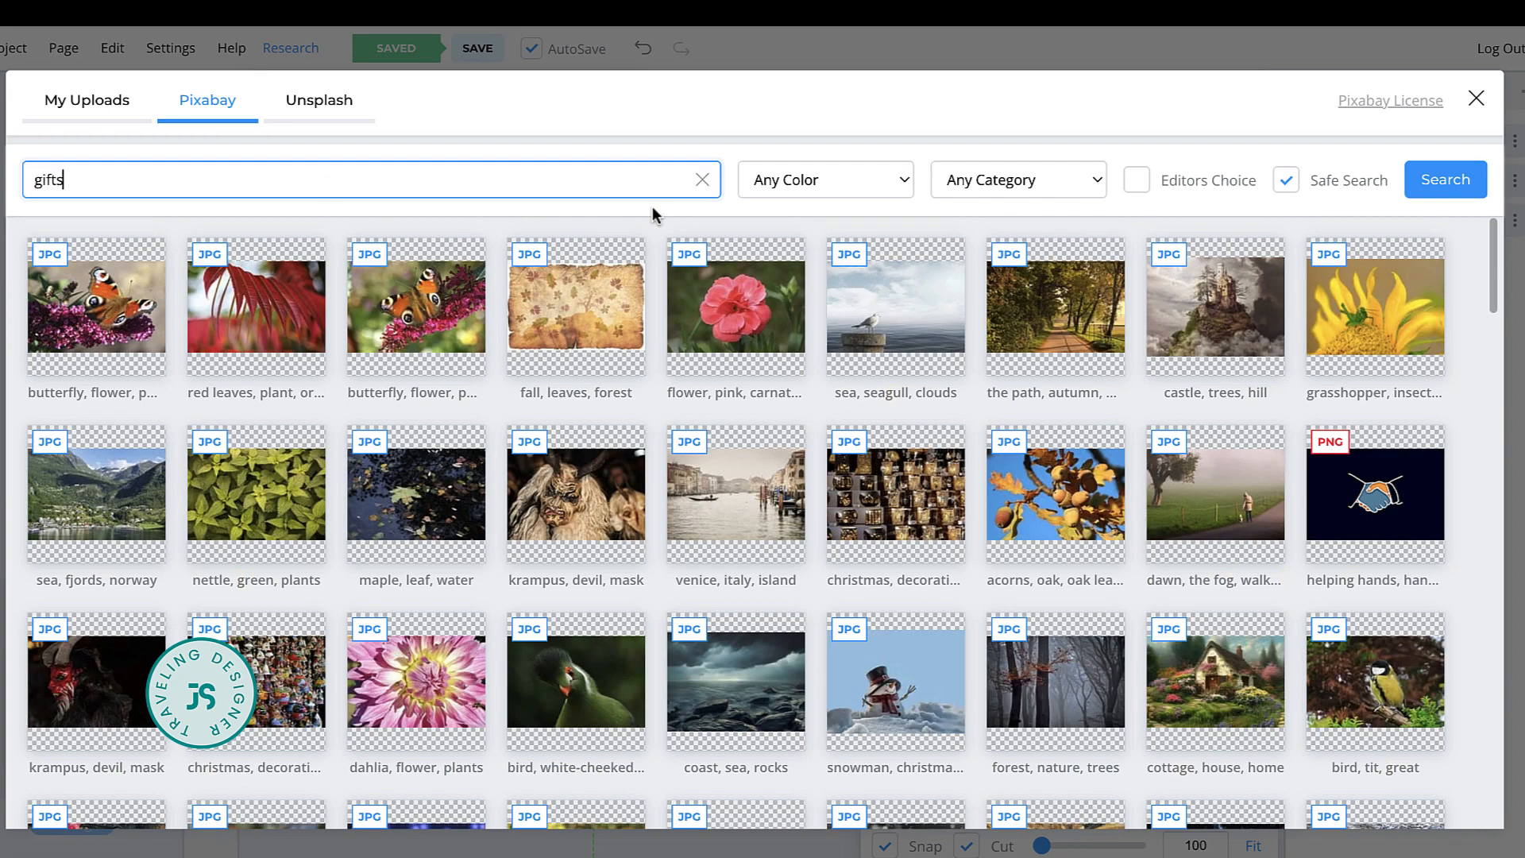
click(1461, 180)
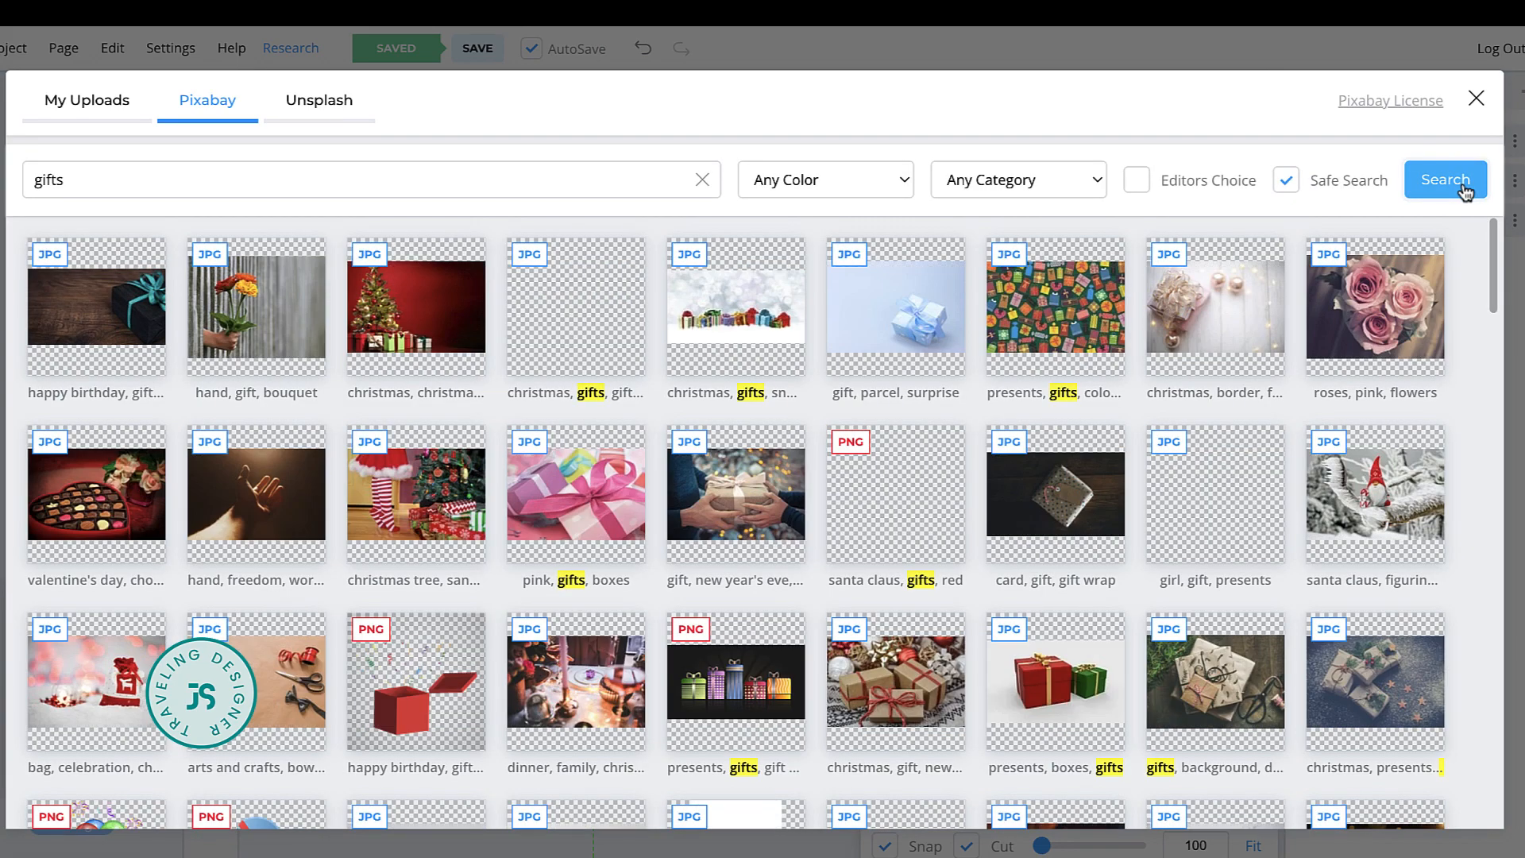
click(906, 483)
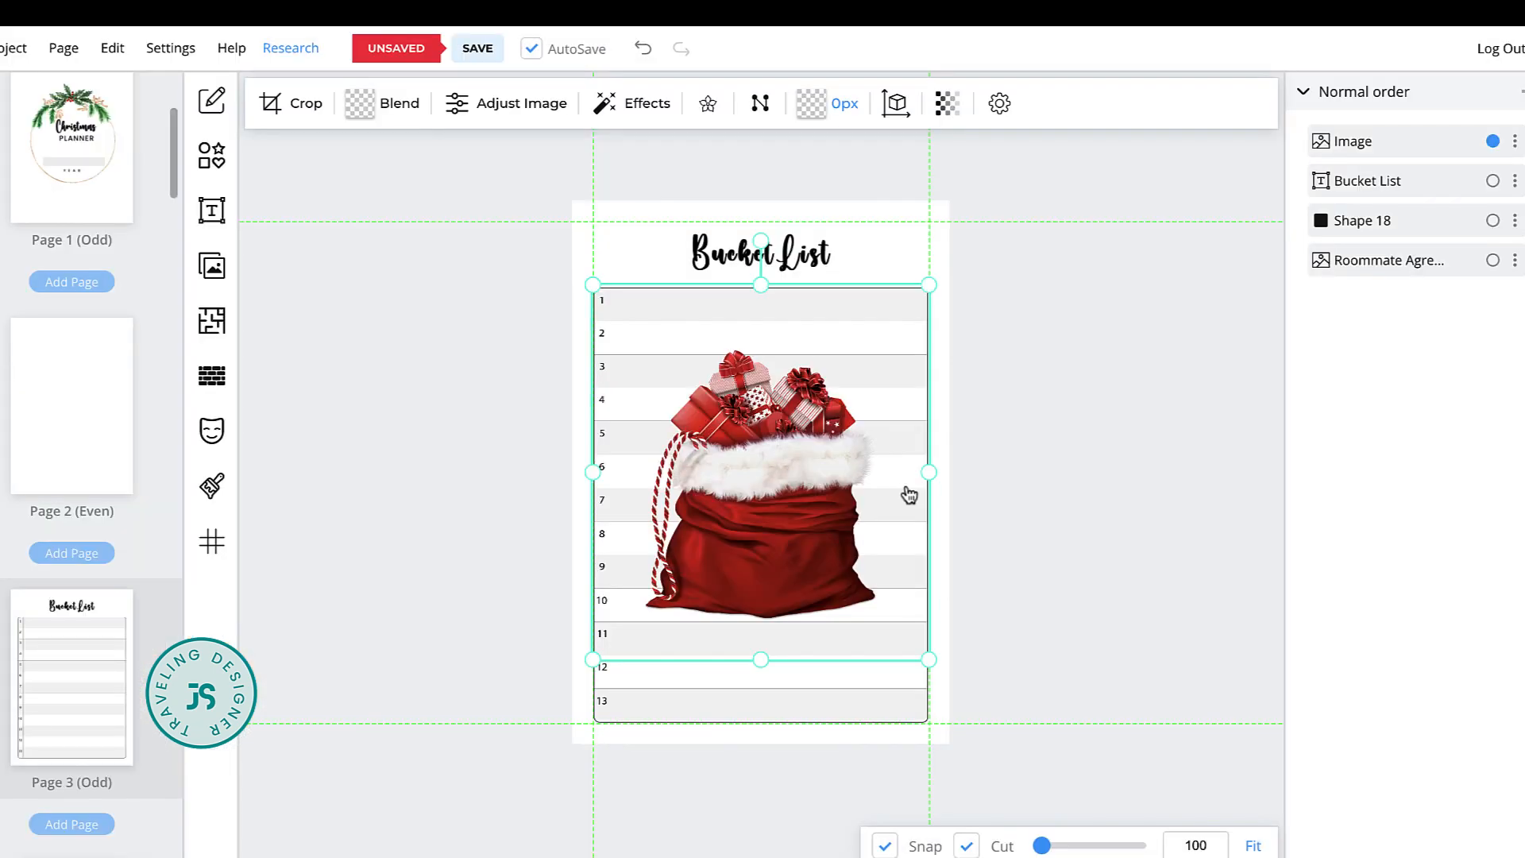
click(648, 108)
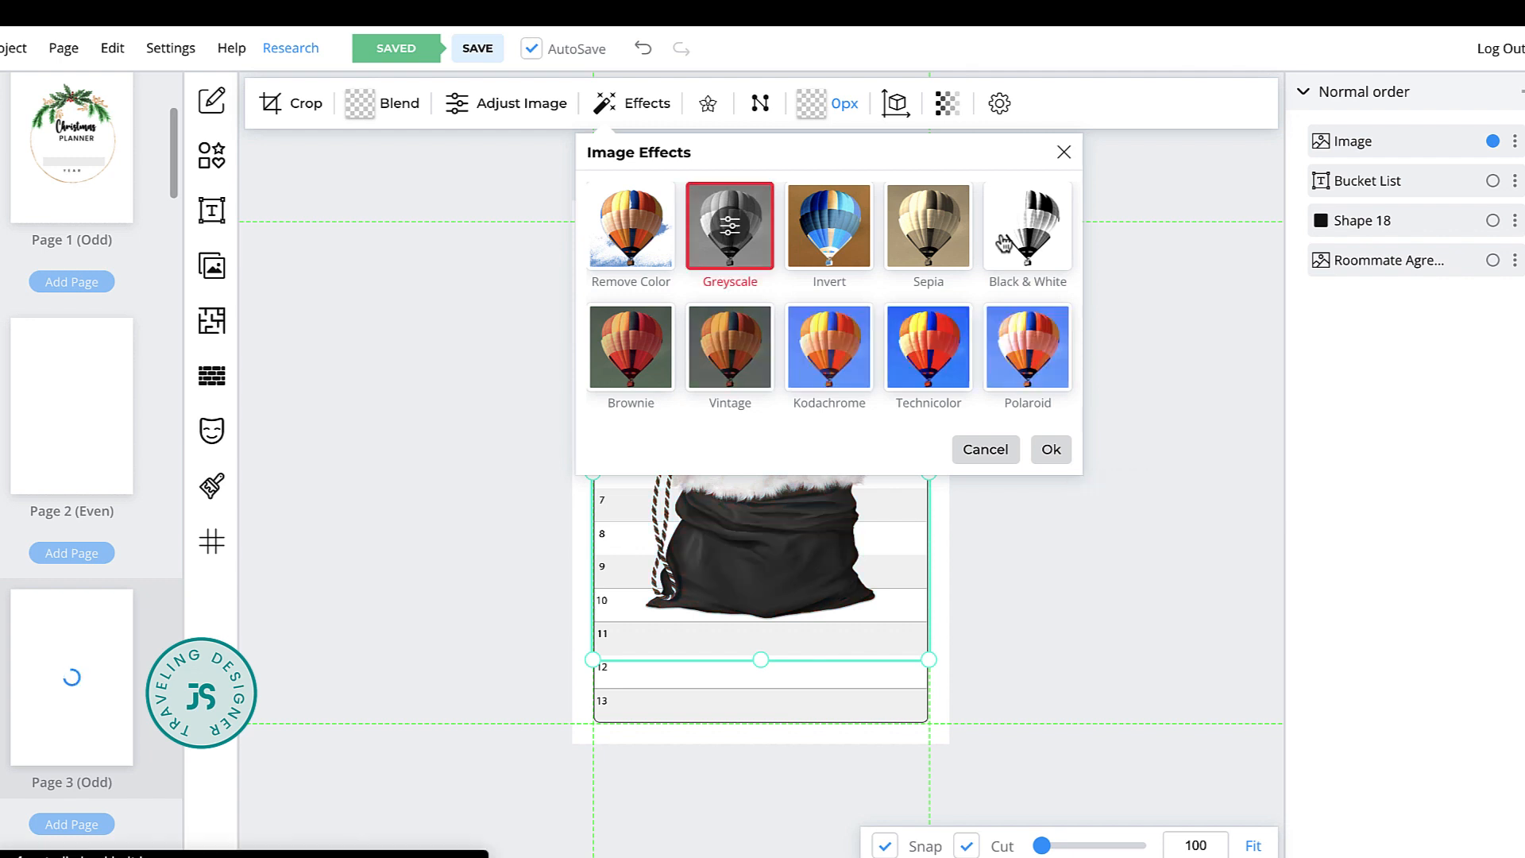
click(1051, 450)
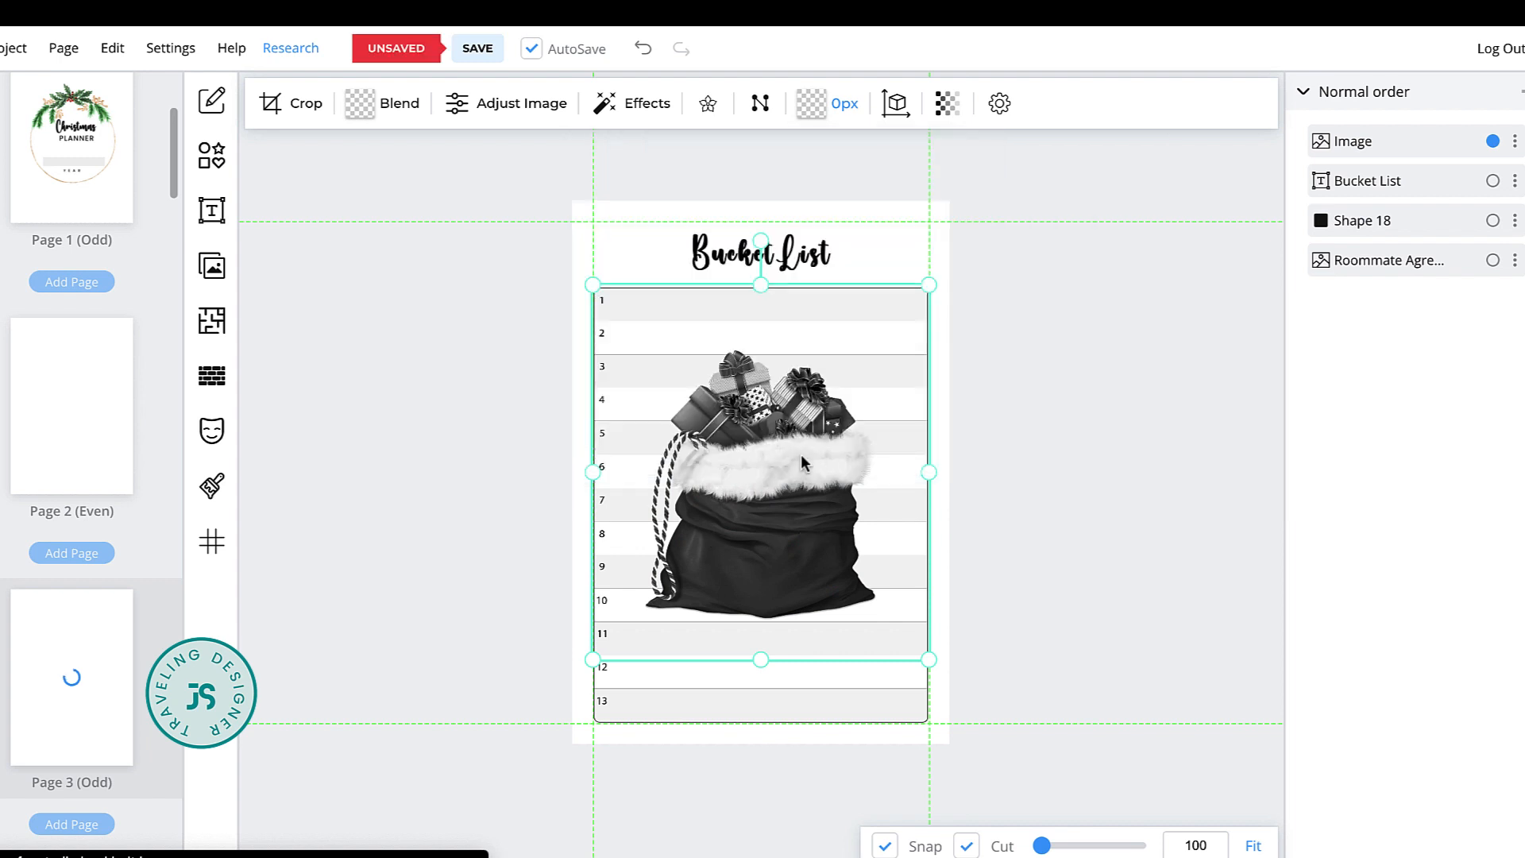
Lower the gift sack image's opacity to 13 and move its layer beneath the Roommate Agreement template
click(947, 102)
drag(1106, 196, 965, 196)
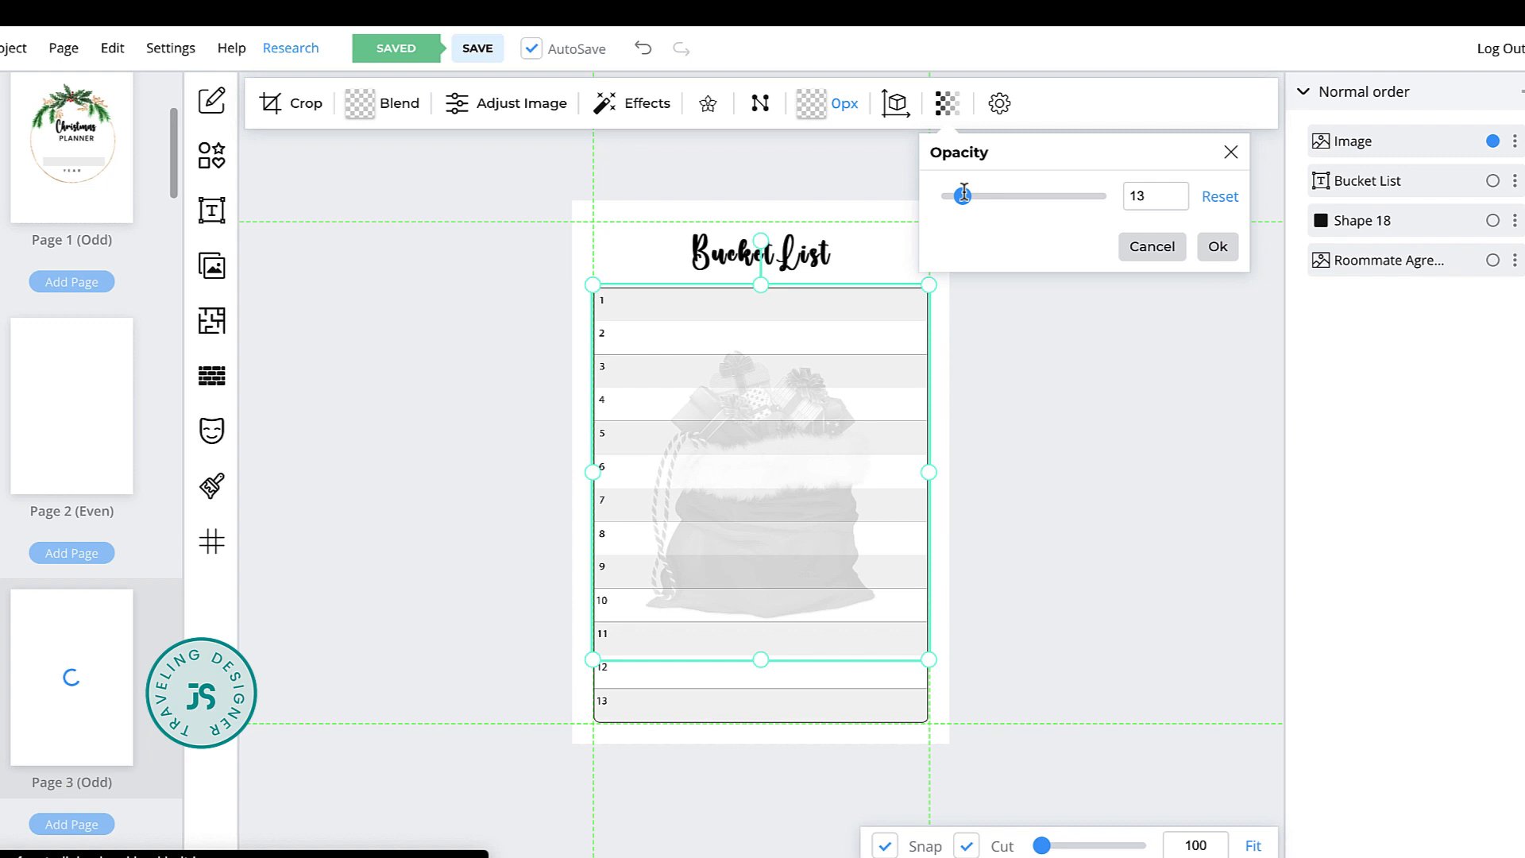
click(1419, 134)
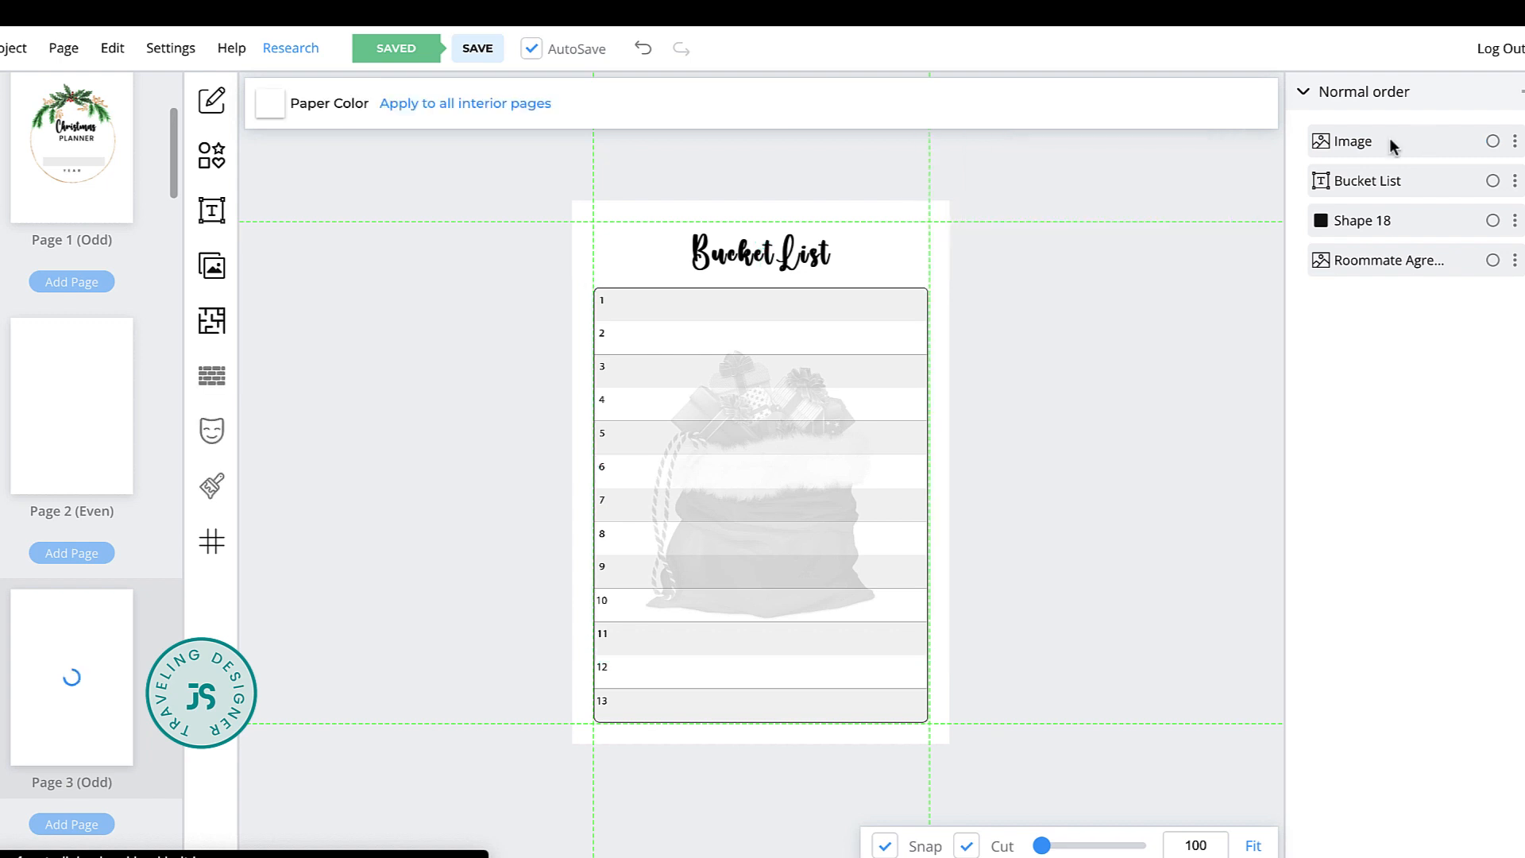
drag(1389, 137, 1372, 260)
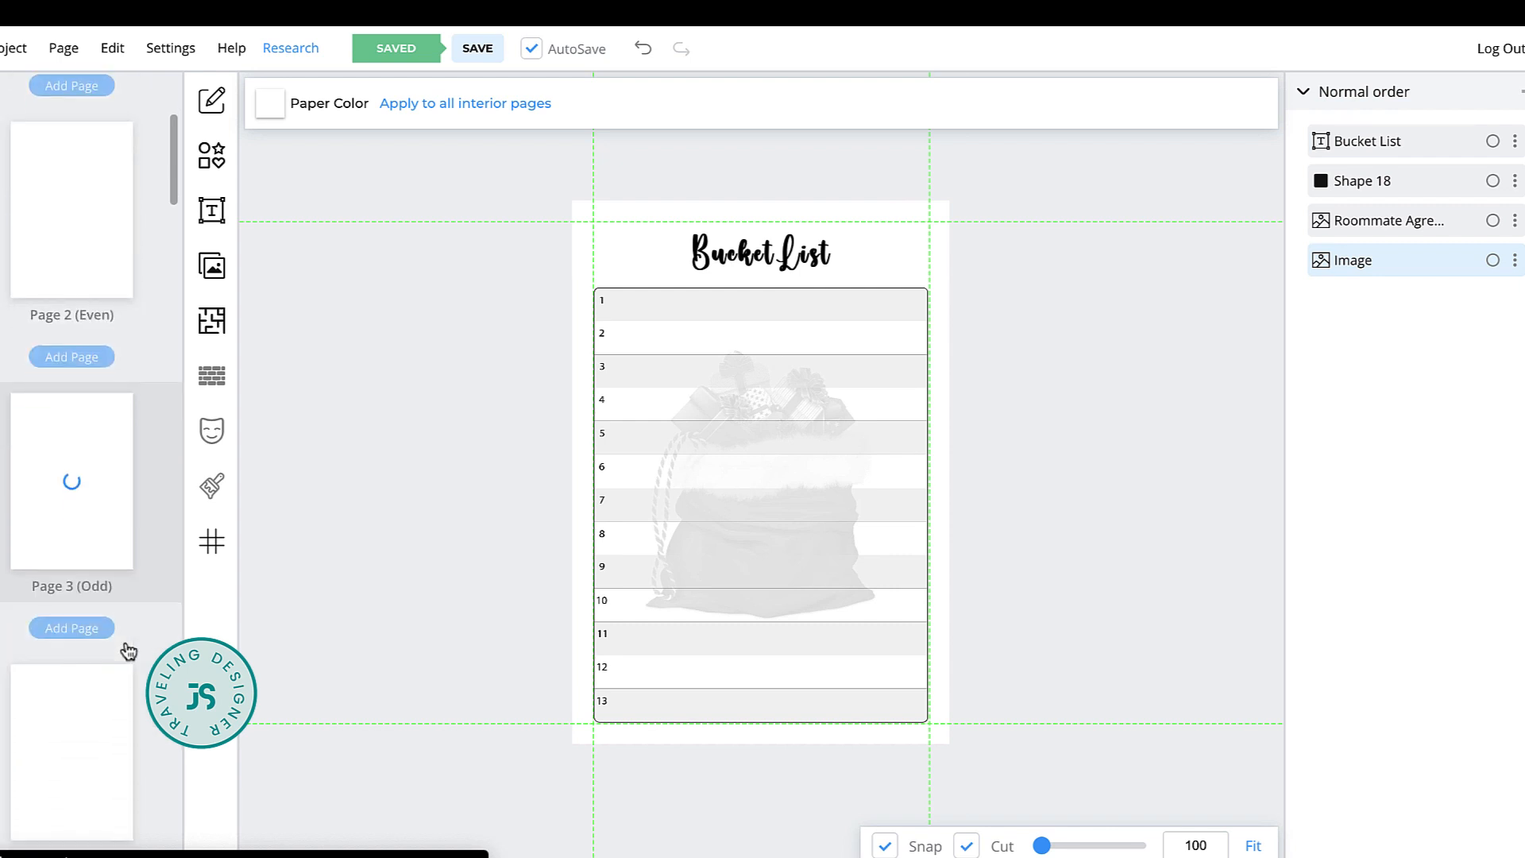
Clone the Bucket List layout from page 3 to page 4, accepting the replacement of that page's content
scroll(129, 651, down, 2)
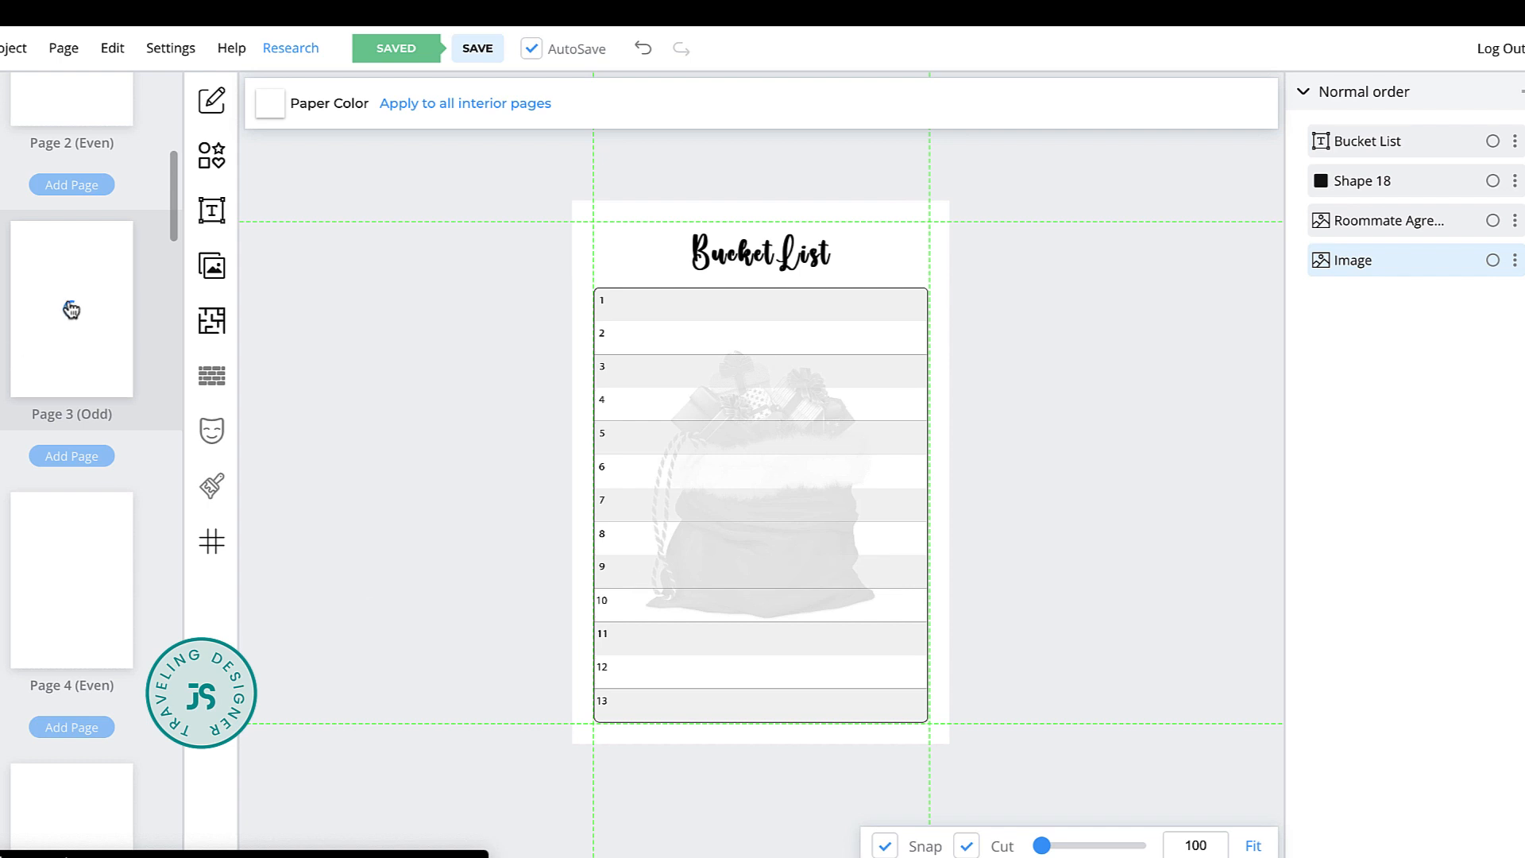
right_click(112, 318)
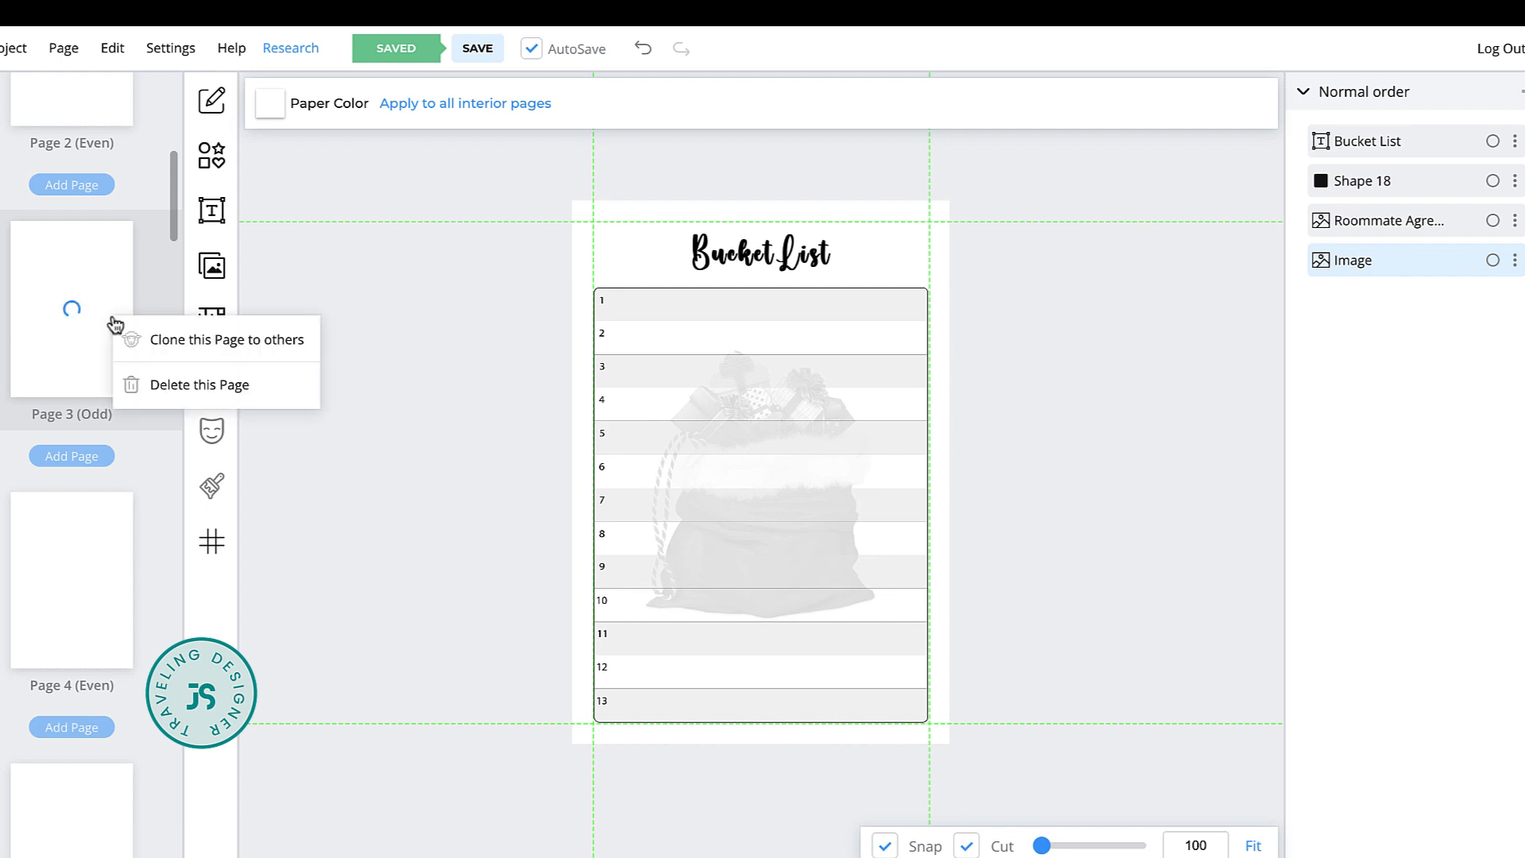
click(188, 345)
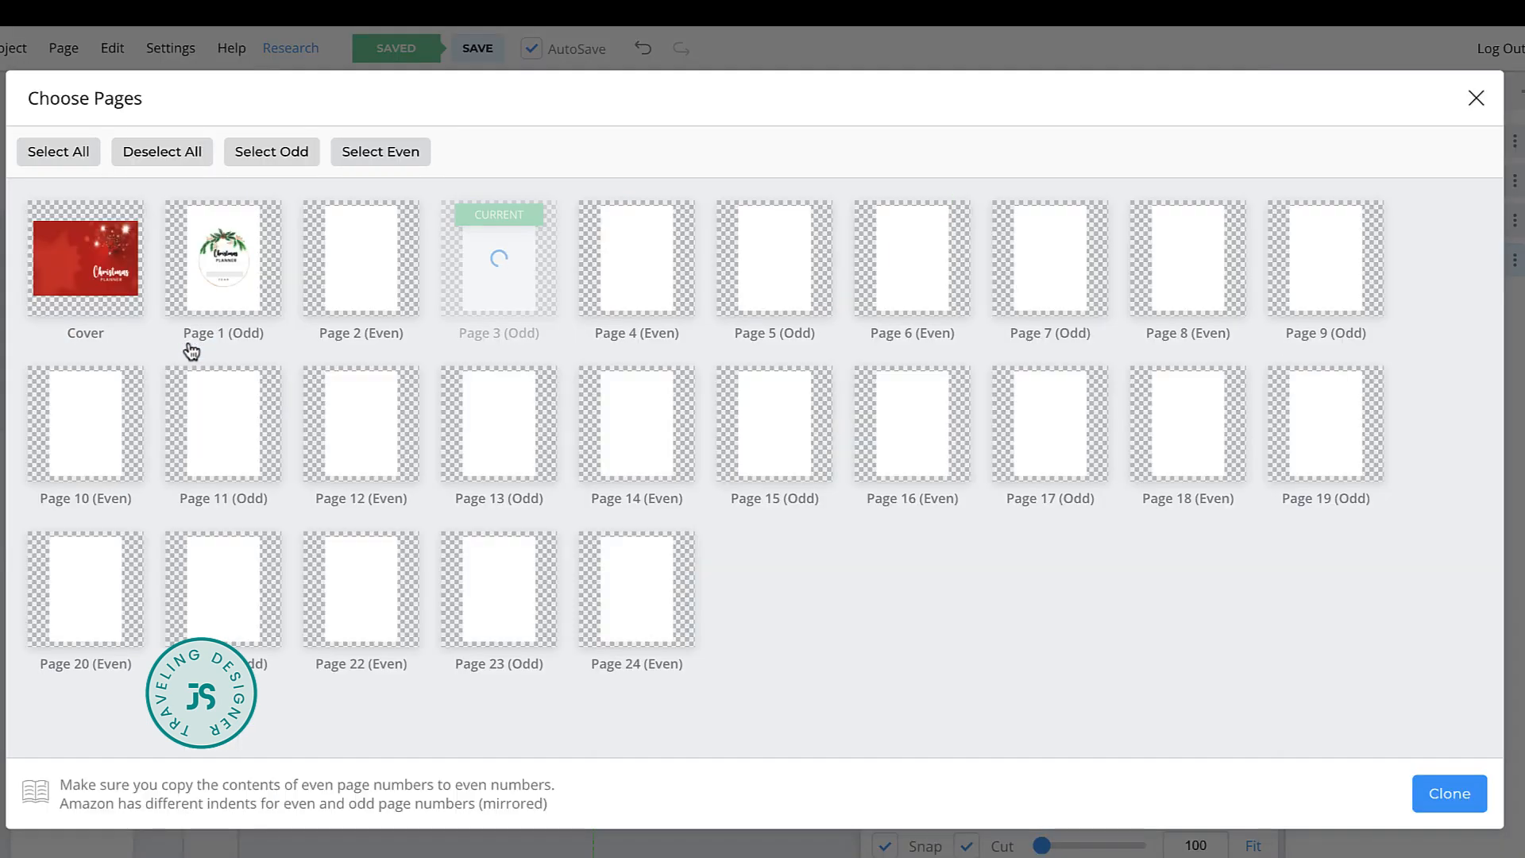
click(622, 266)
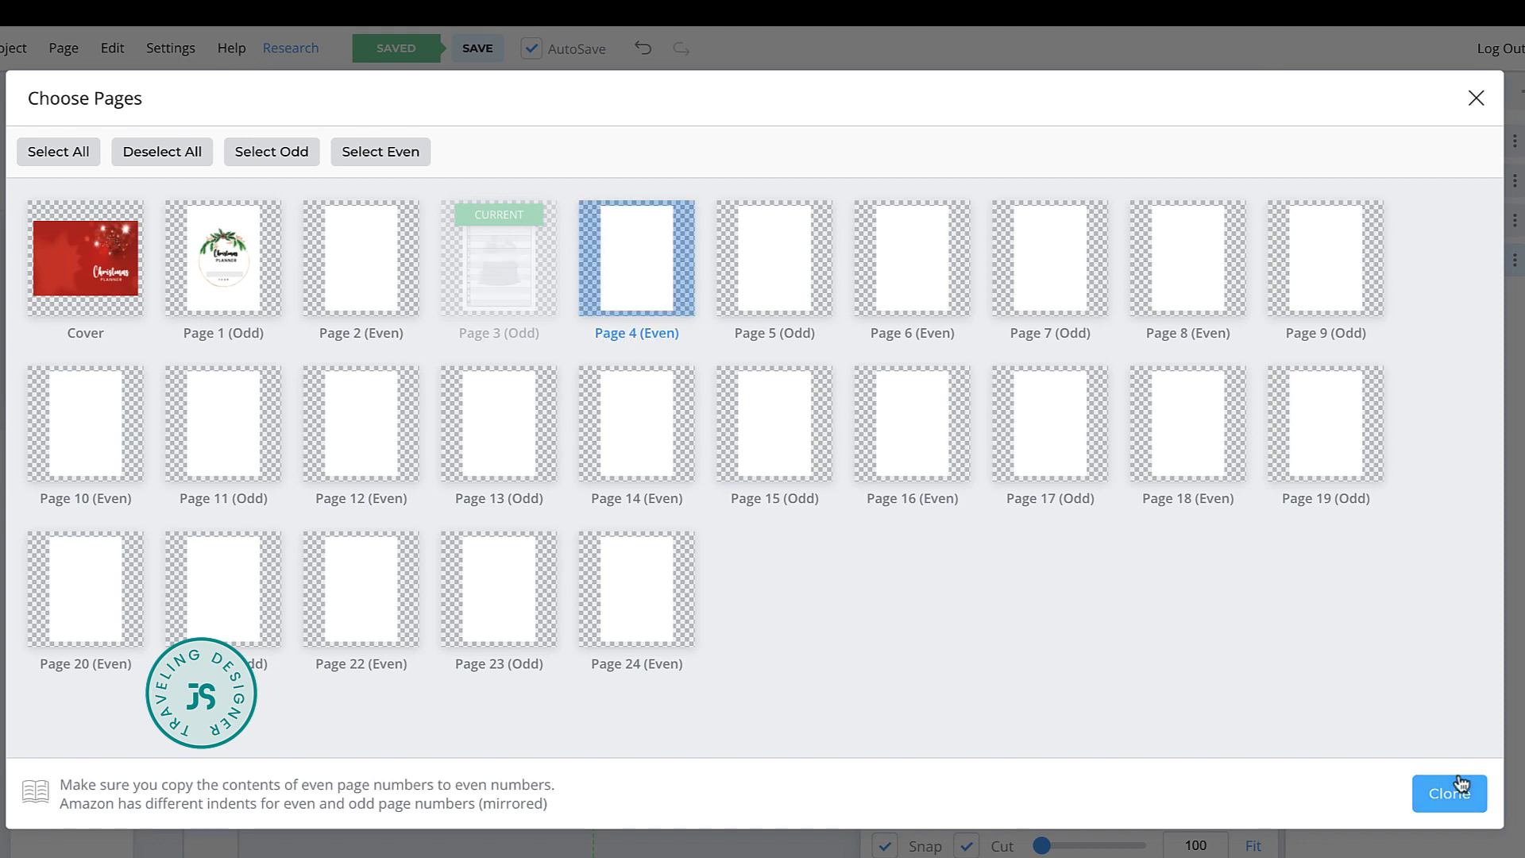
click(1460, 784)
key(Return)
For page 5, choose the Notebook Pages 4 variant of the Notebook Pages template from the Interior Templates Library
scroll(101, 648, down, 2)
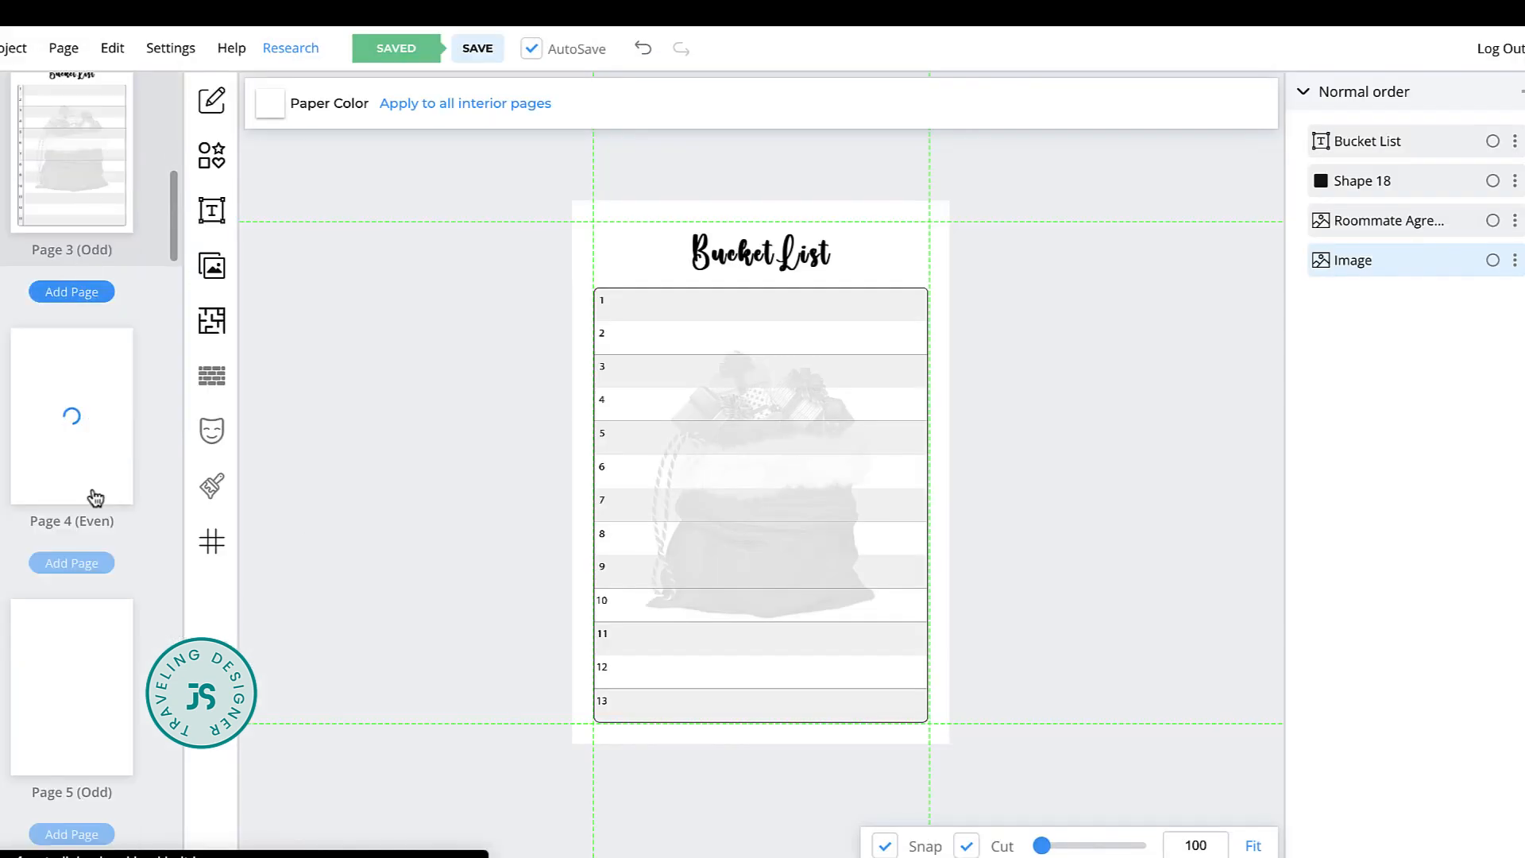
click(67, 698)
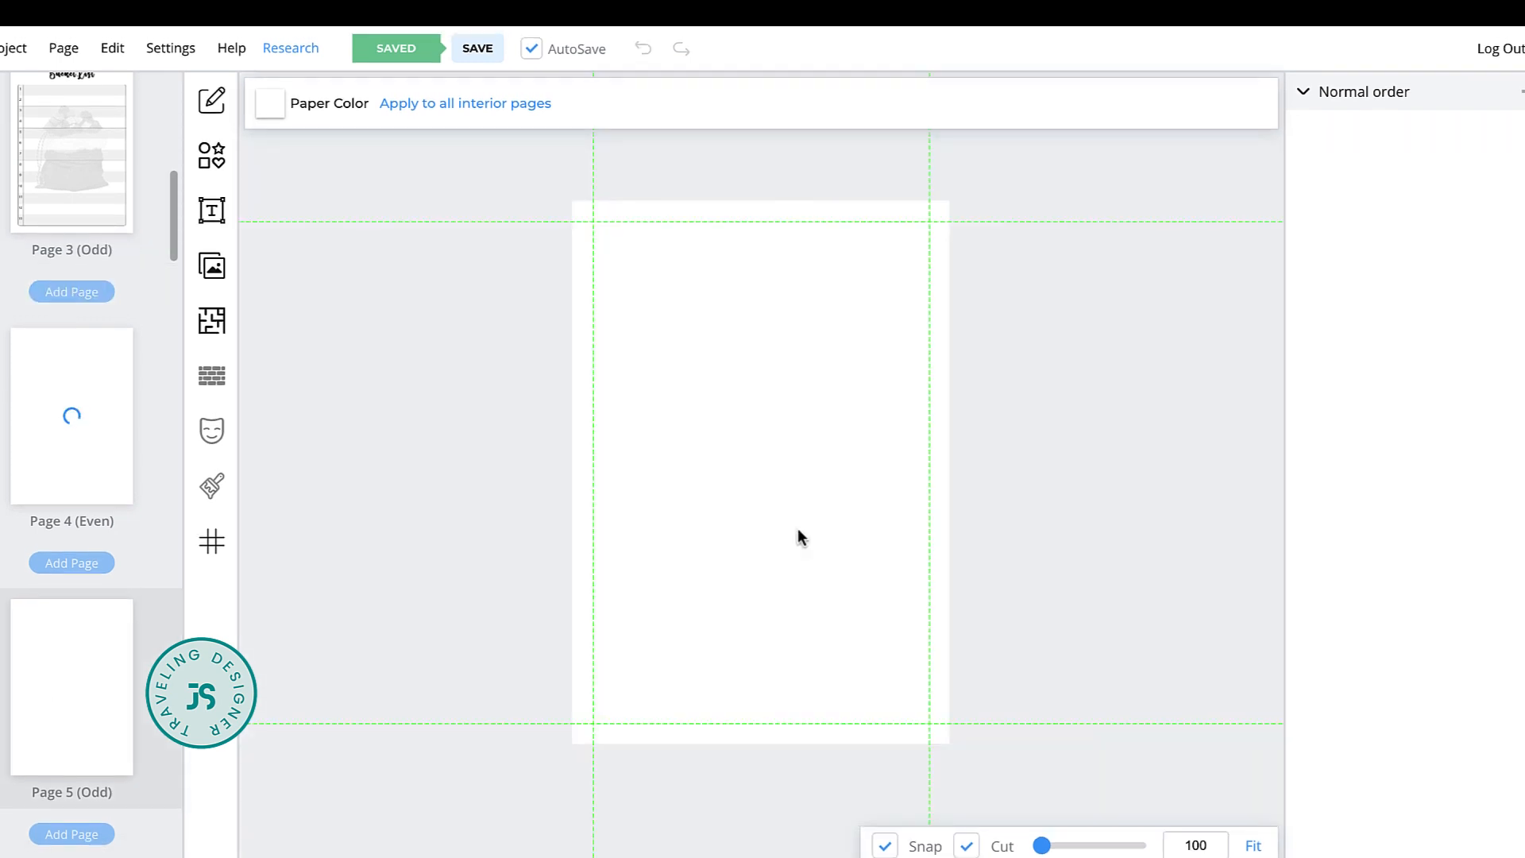
click(217, 321)
scroll(746, 478, down, 2)
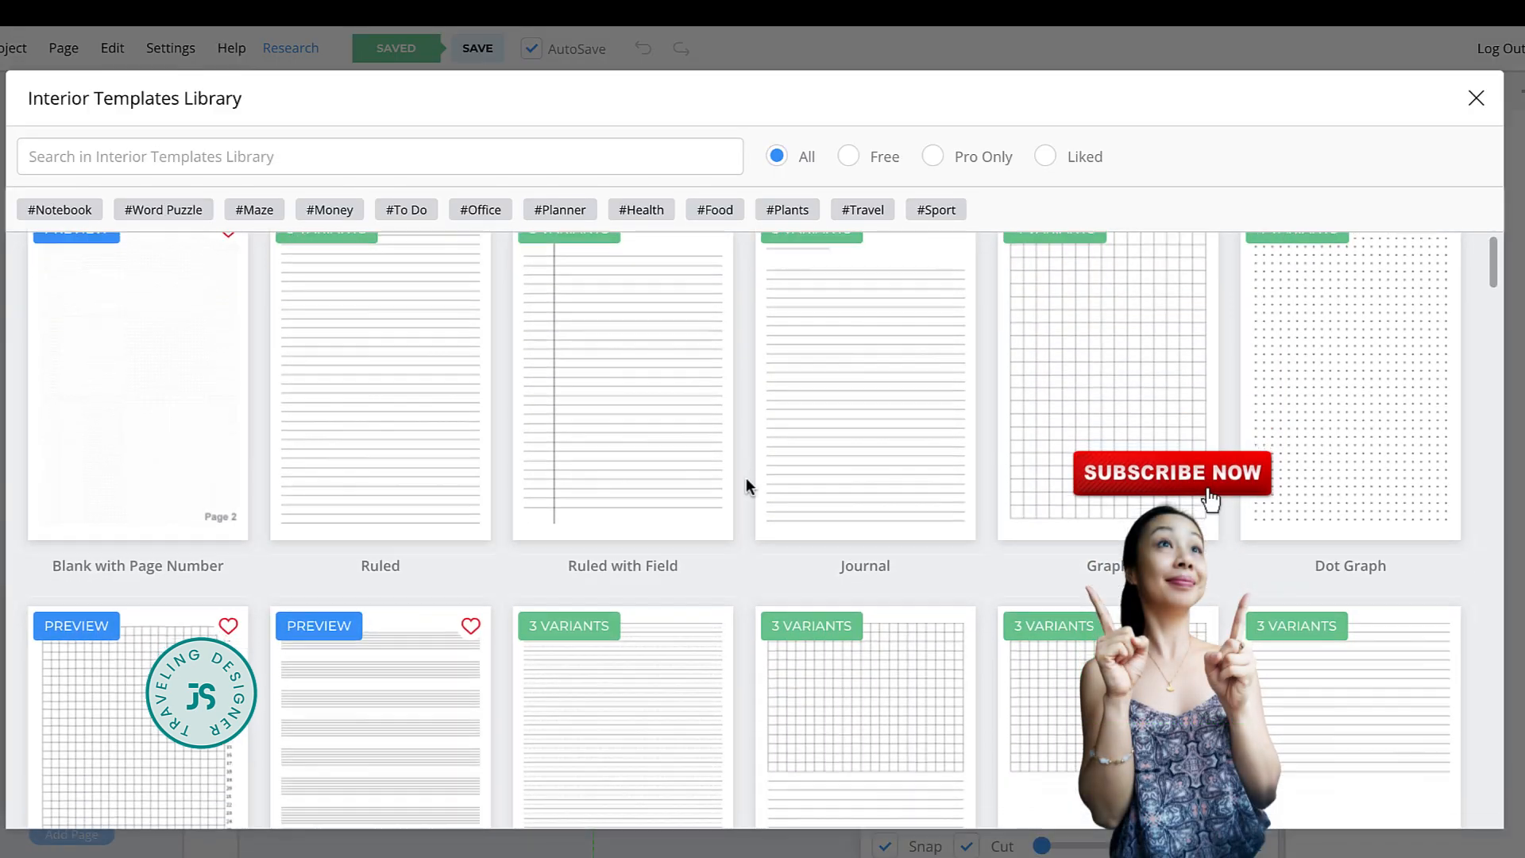
scroll(746, 479, down, 10)
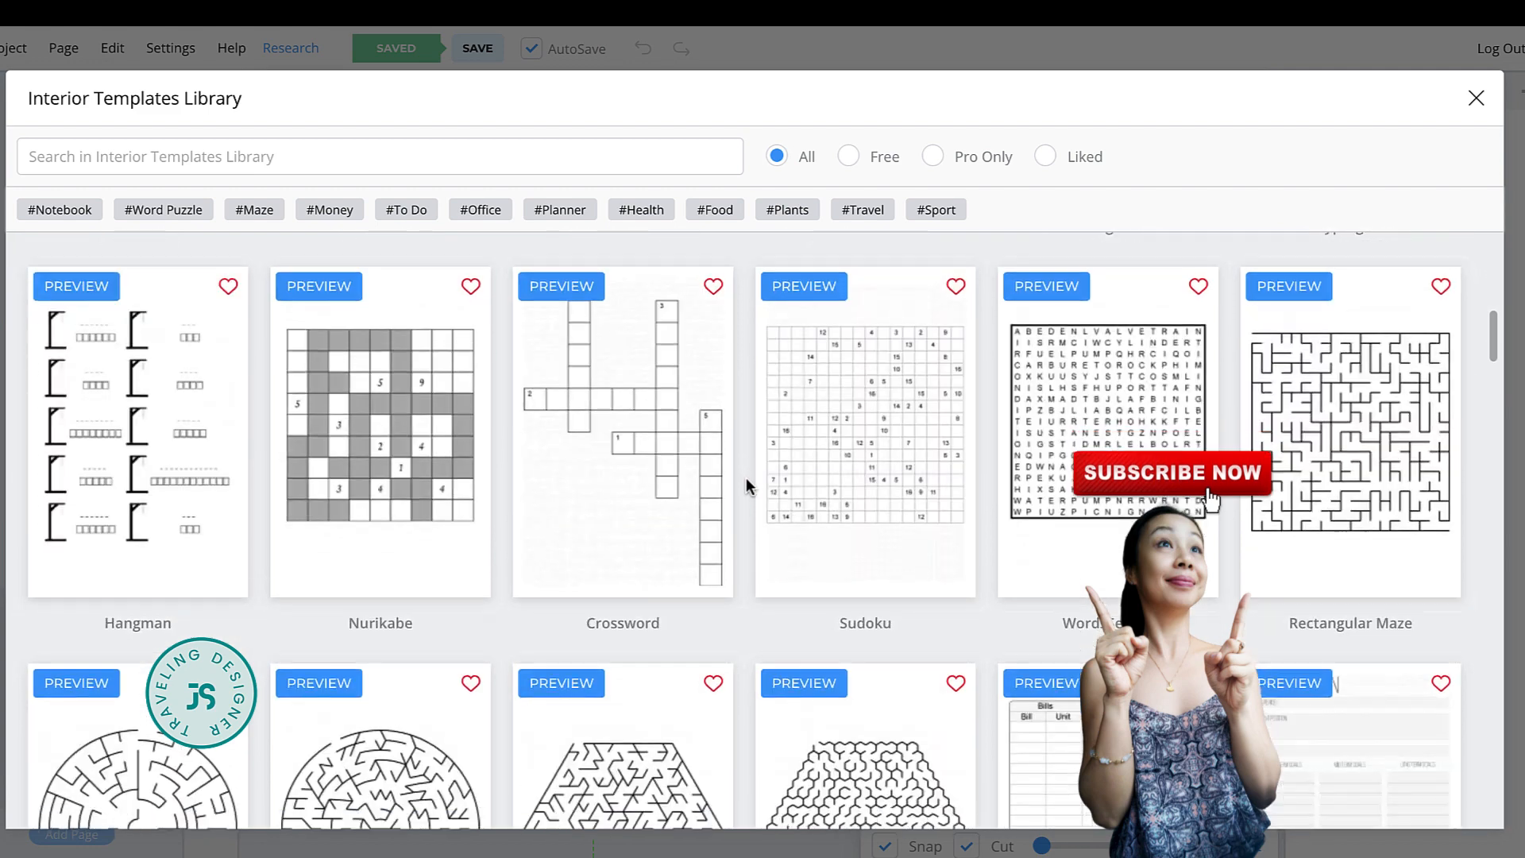
scroll(746, 478, down, 5)
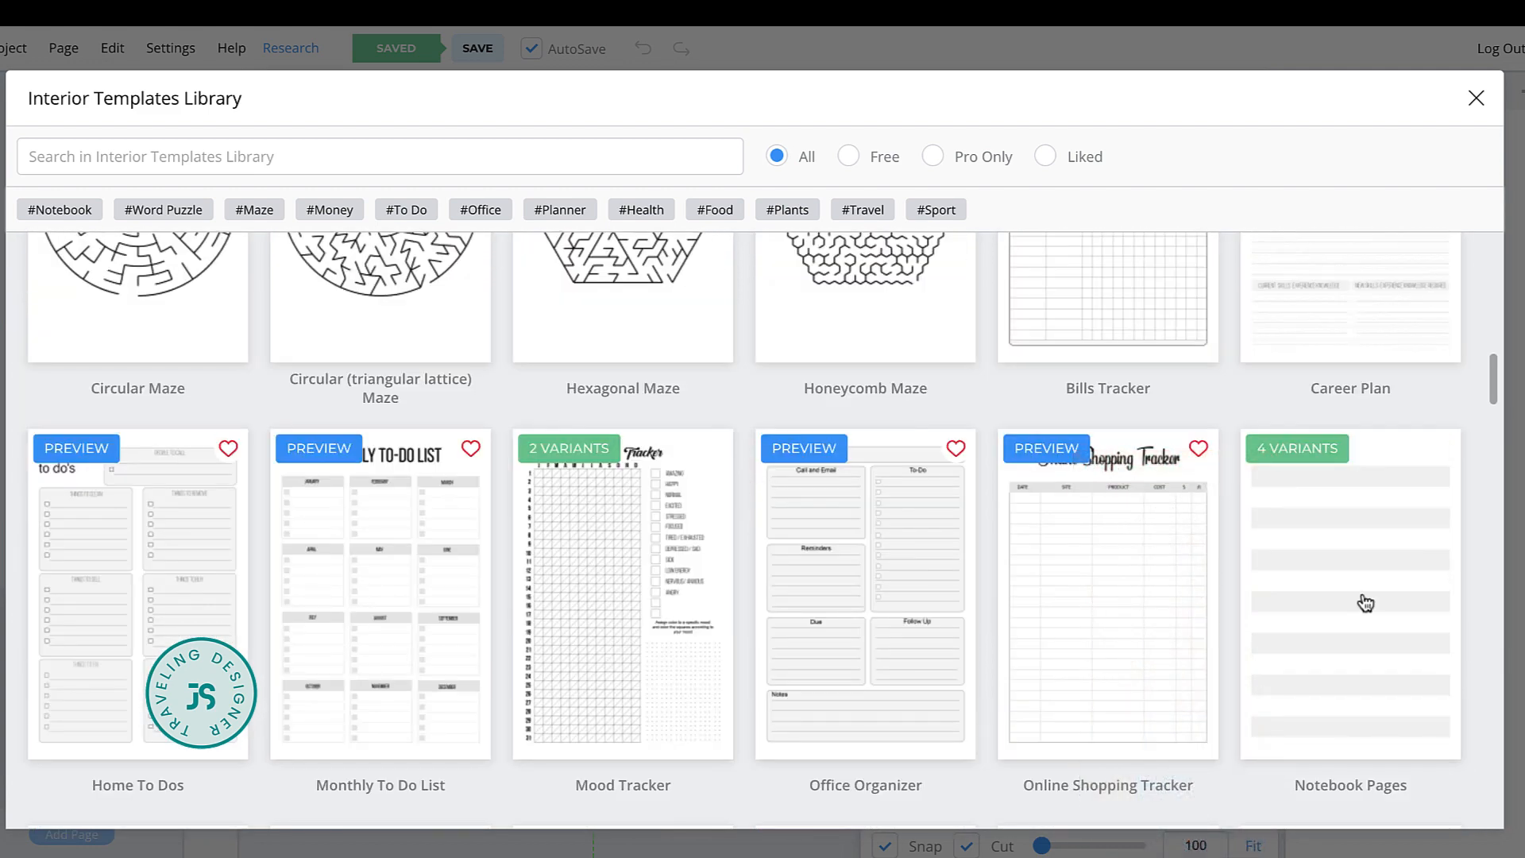
click(1323, 595)
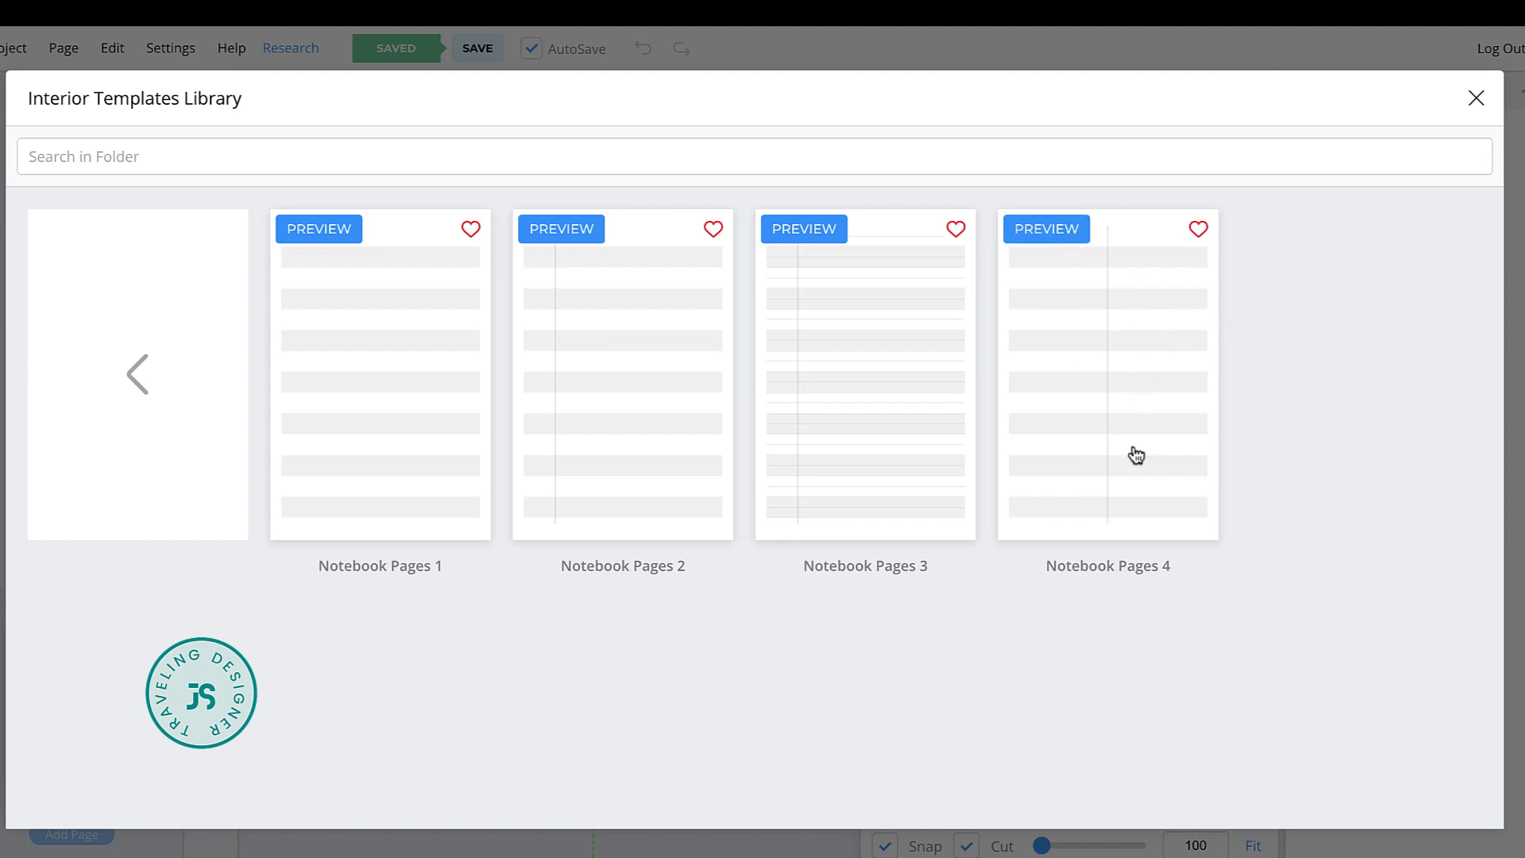
click(1111, 468)
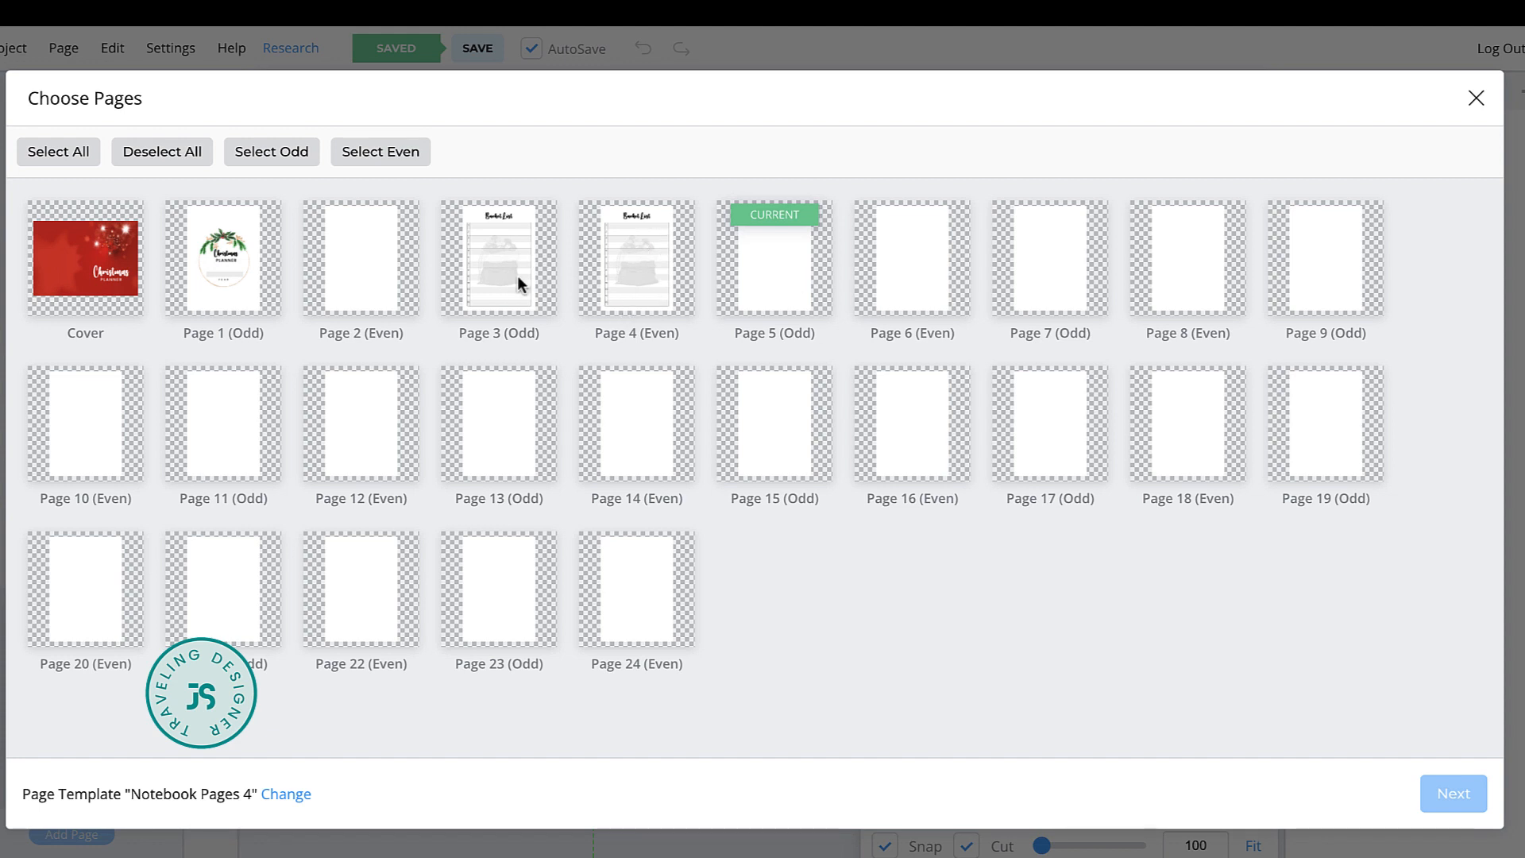
Apply the Notebook Pages 4 template to page 5, constraining the aspect ratio and keeping zero margins, and deselect it
click(781, 261)
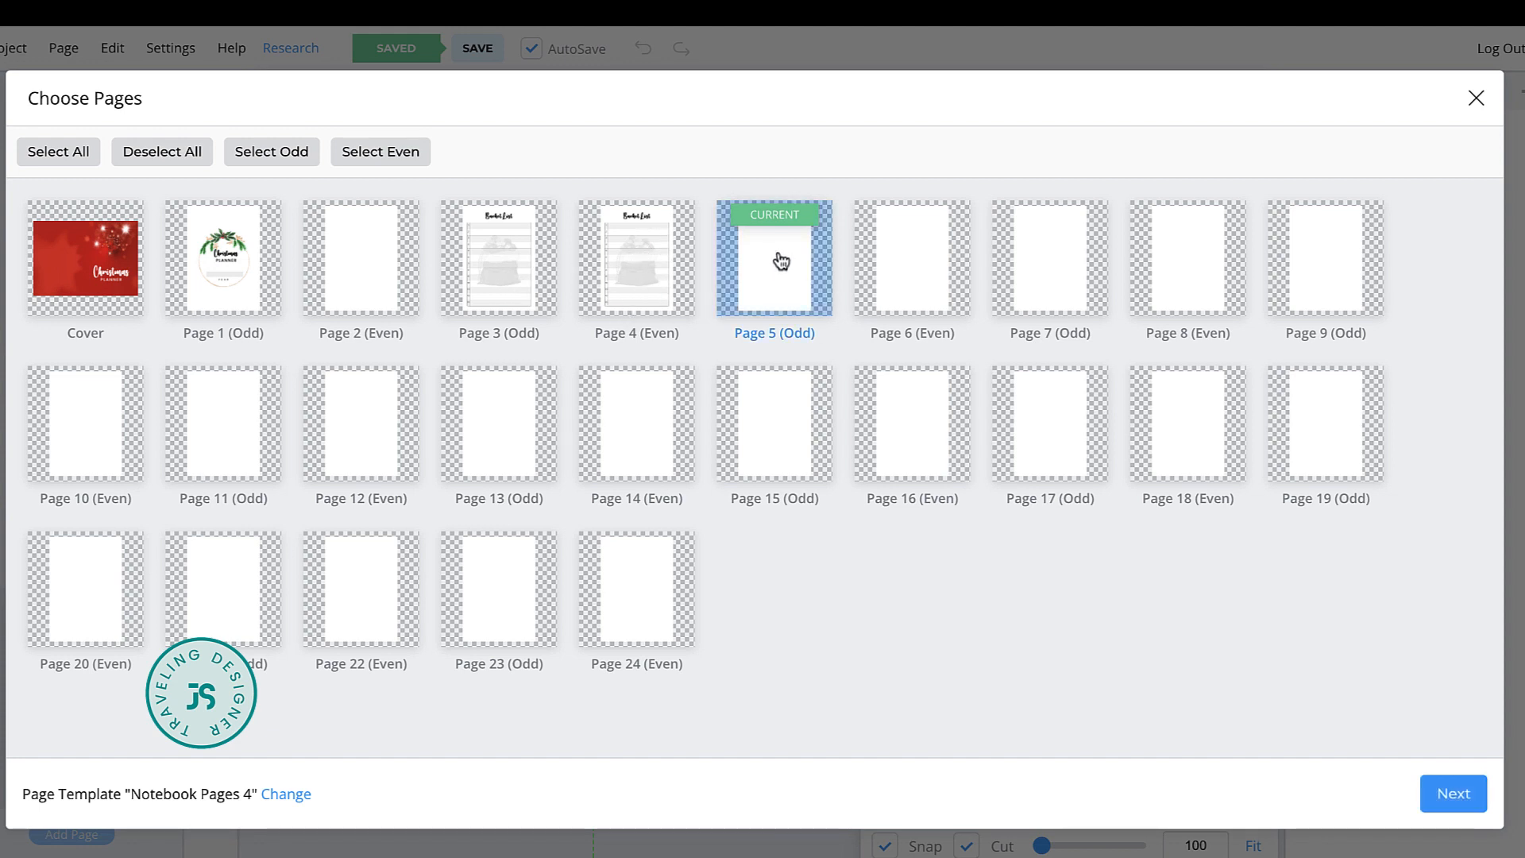
click(1479, 793)
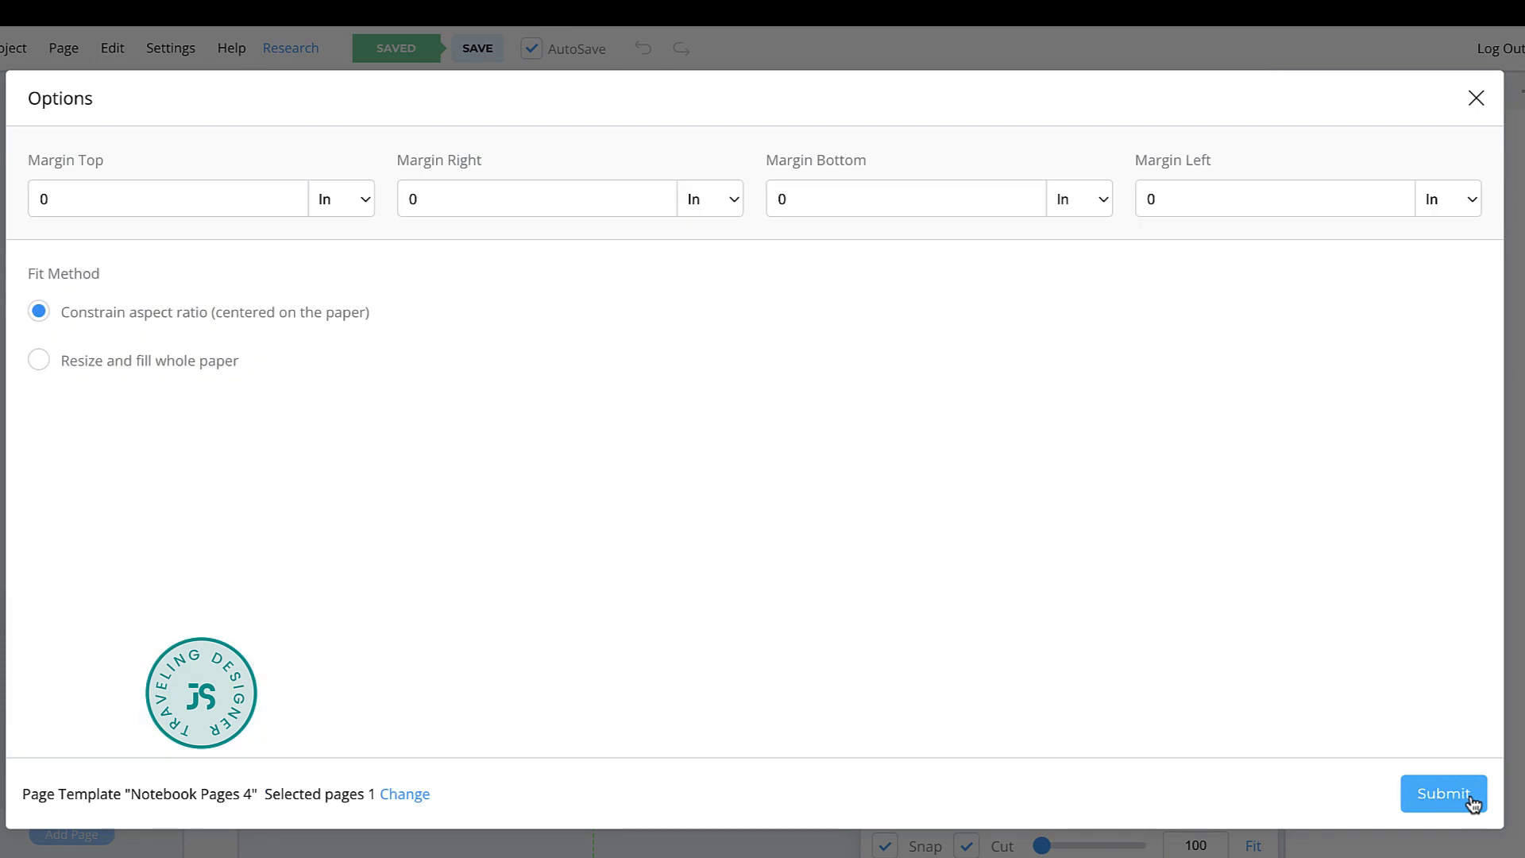
click(1470, 799)
drag(768, 499, 766, 487)
click(1006, 464)
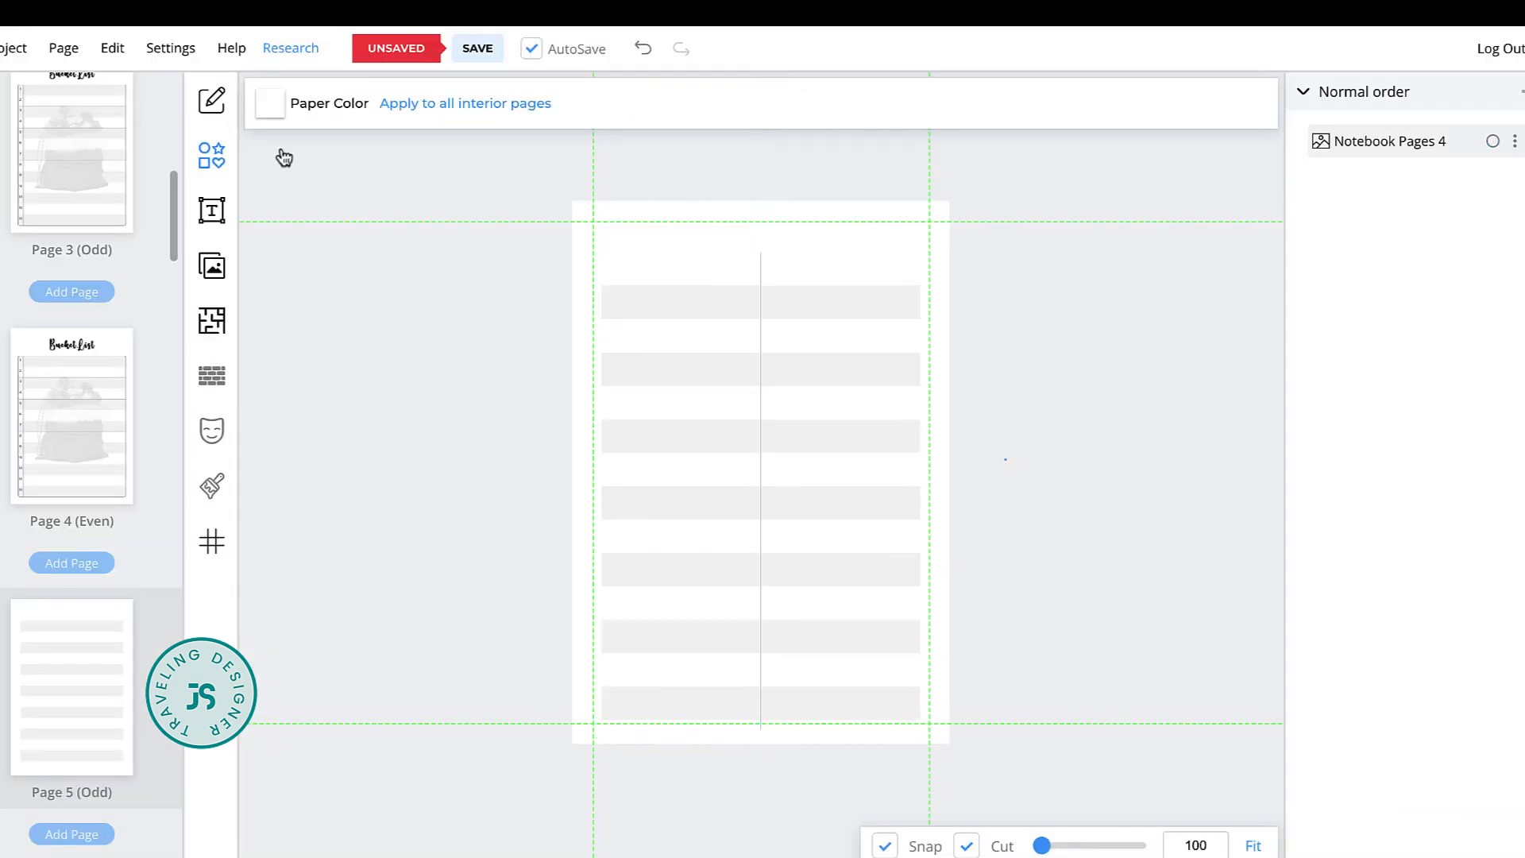
Add a heading above the striped rows on page 5 and make it read "Wish List"
click(222, 215)
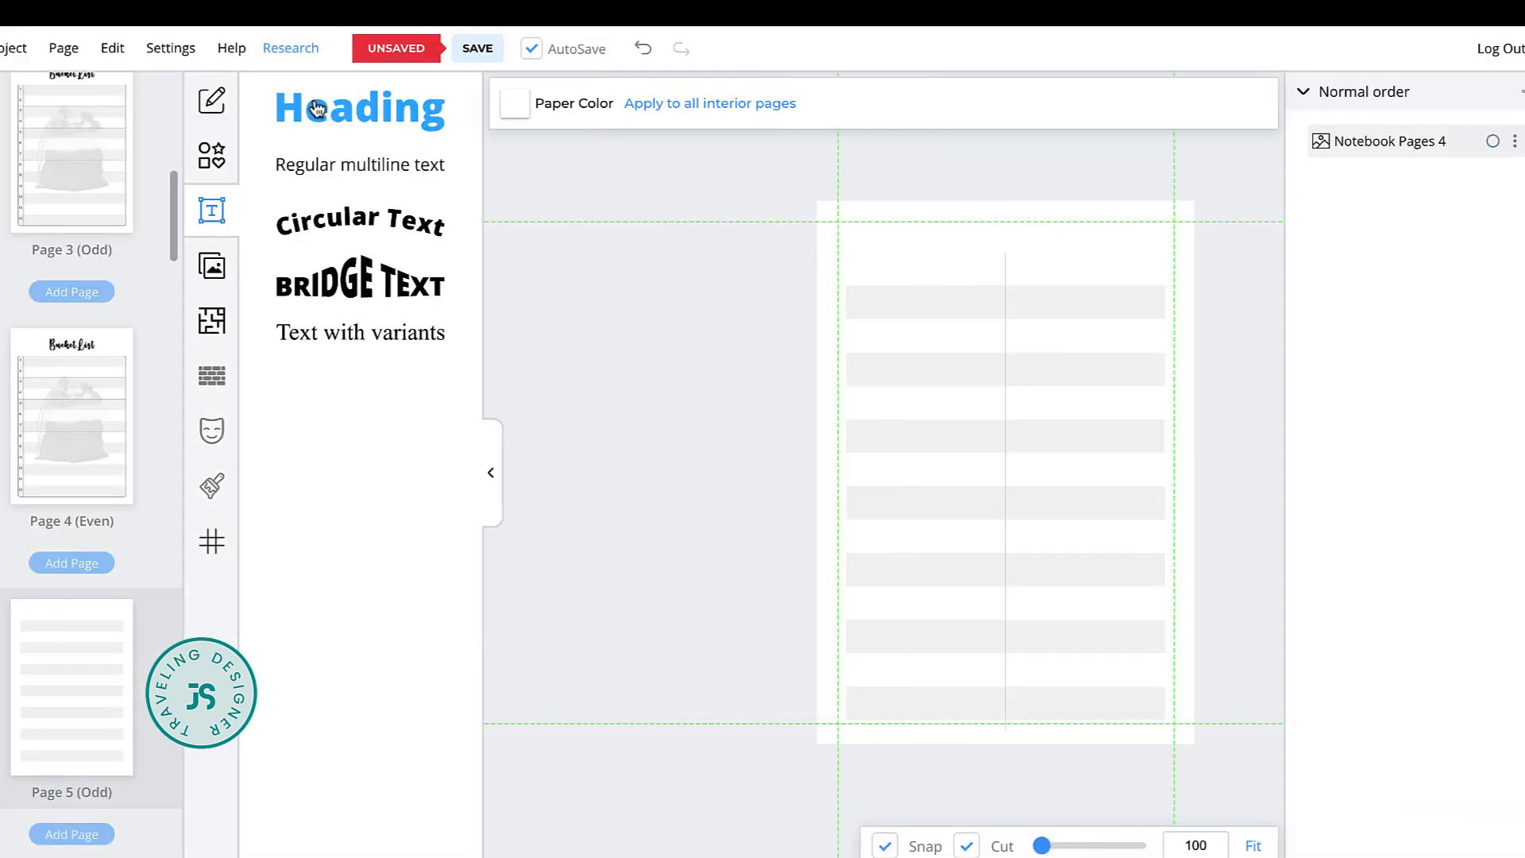
click(360, 107)
drag(1071, 481, 1069, 263)
double_click(1068, 263)
click(1068, 262)
text(Wishng)
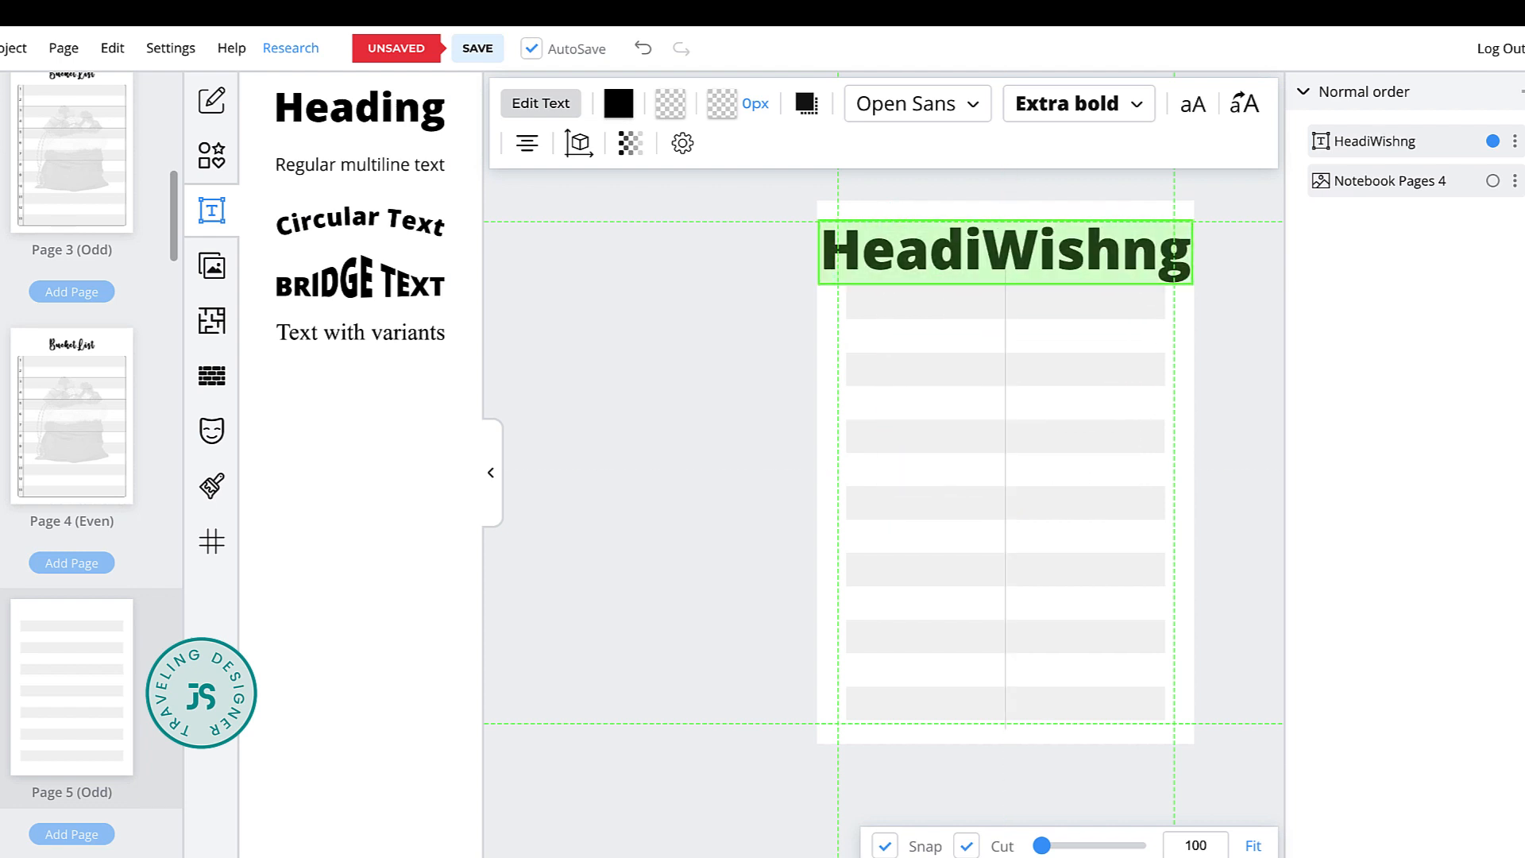
key(ctrl+a)
text(W)
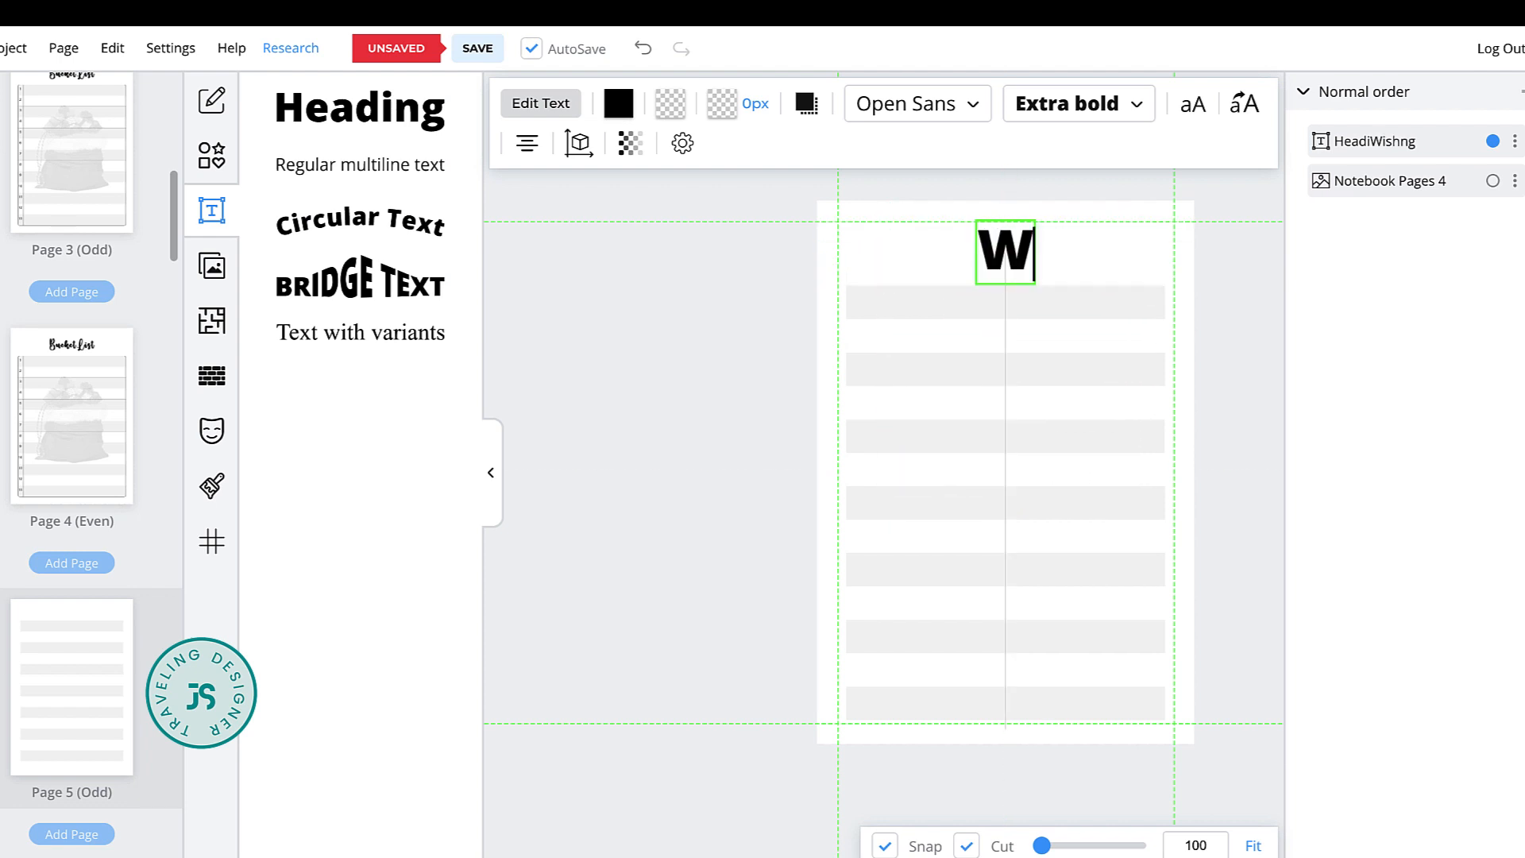
text(ish List)
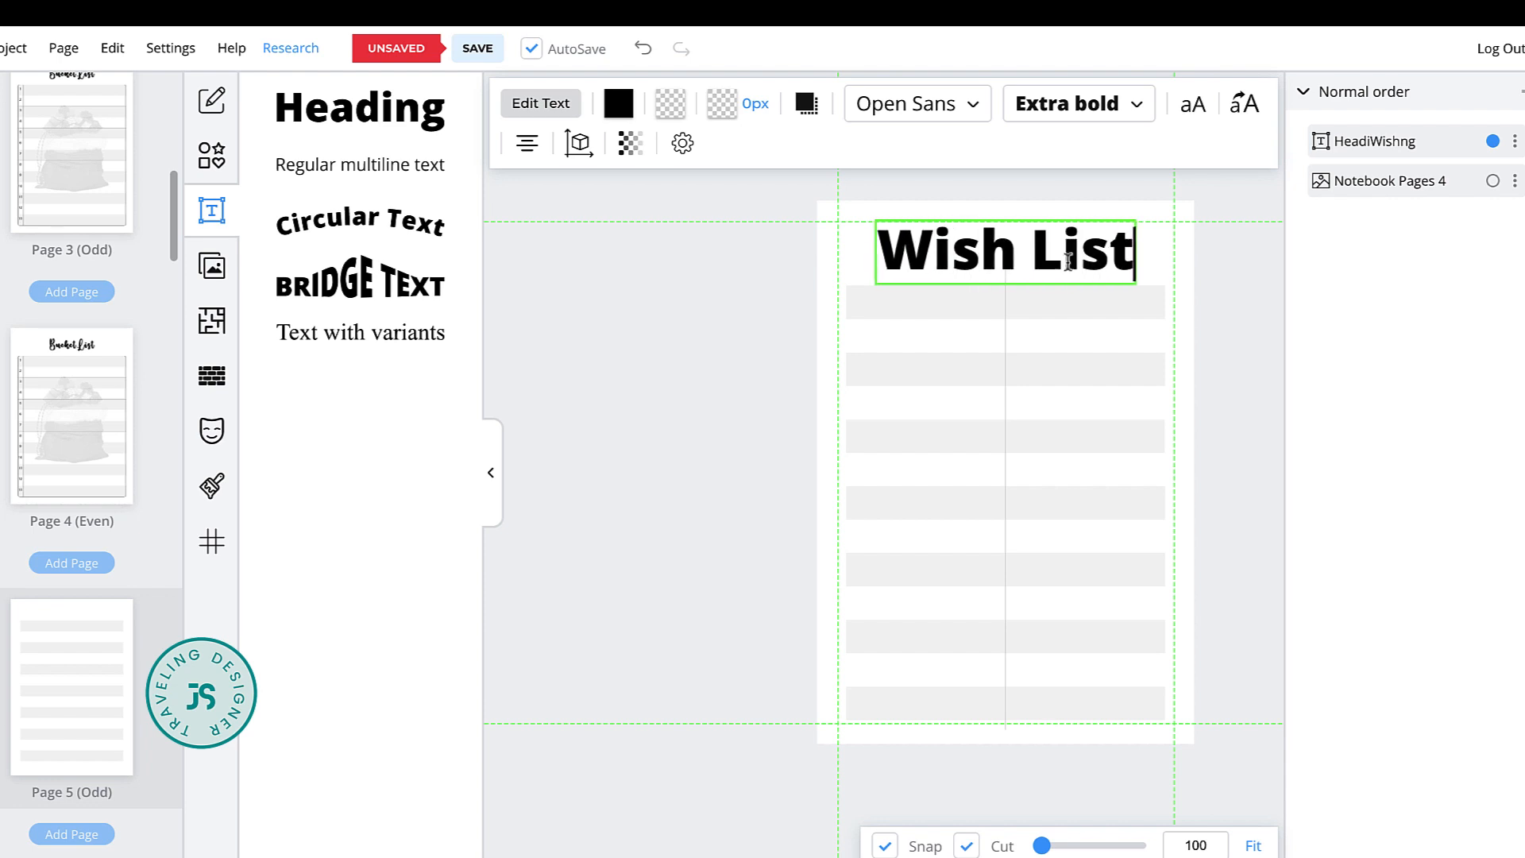
Give the Wish List heading the Bucket List heading's script font and a smaller size, and adjust its position above the rows
click(966, 103)
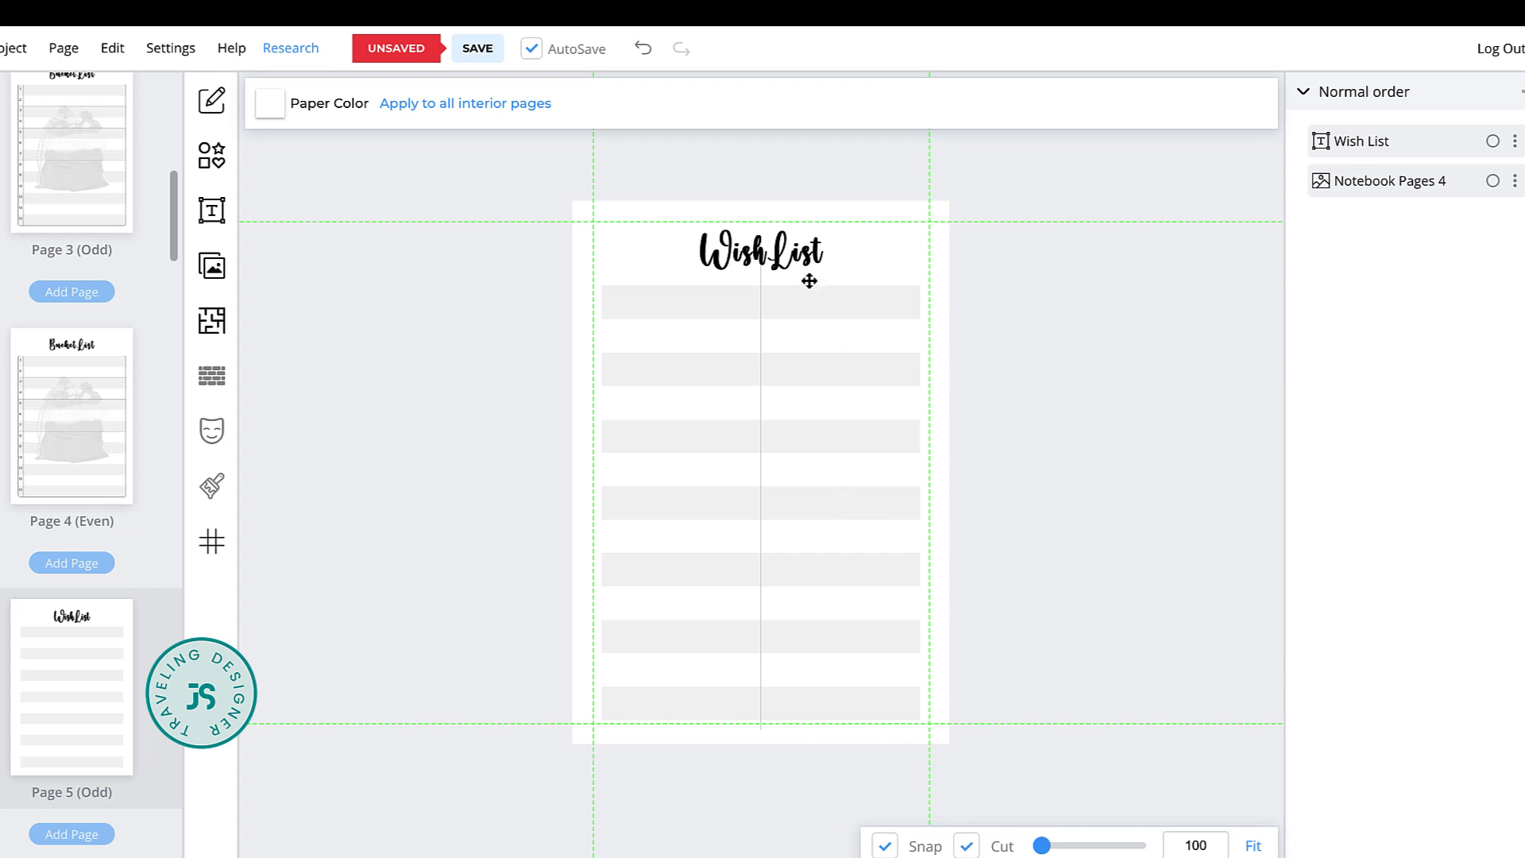
drag(809, 281, 706, 254)
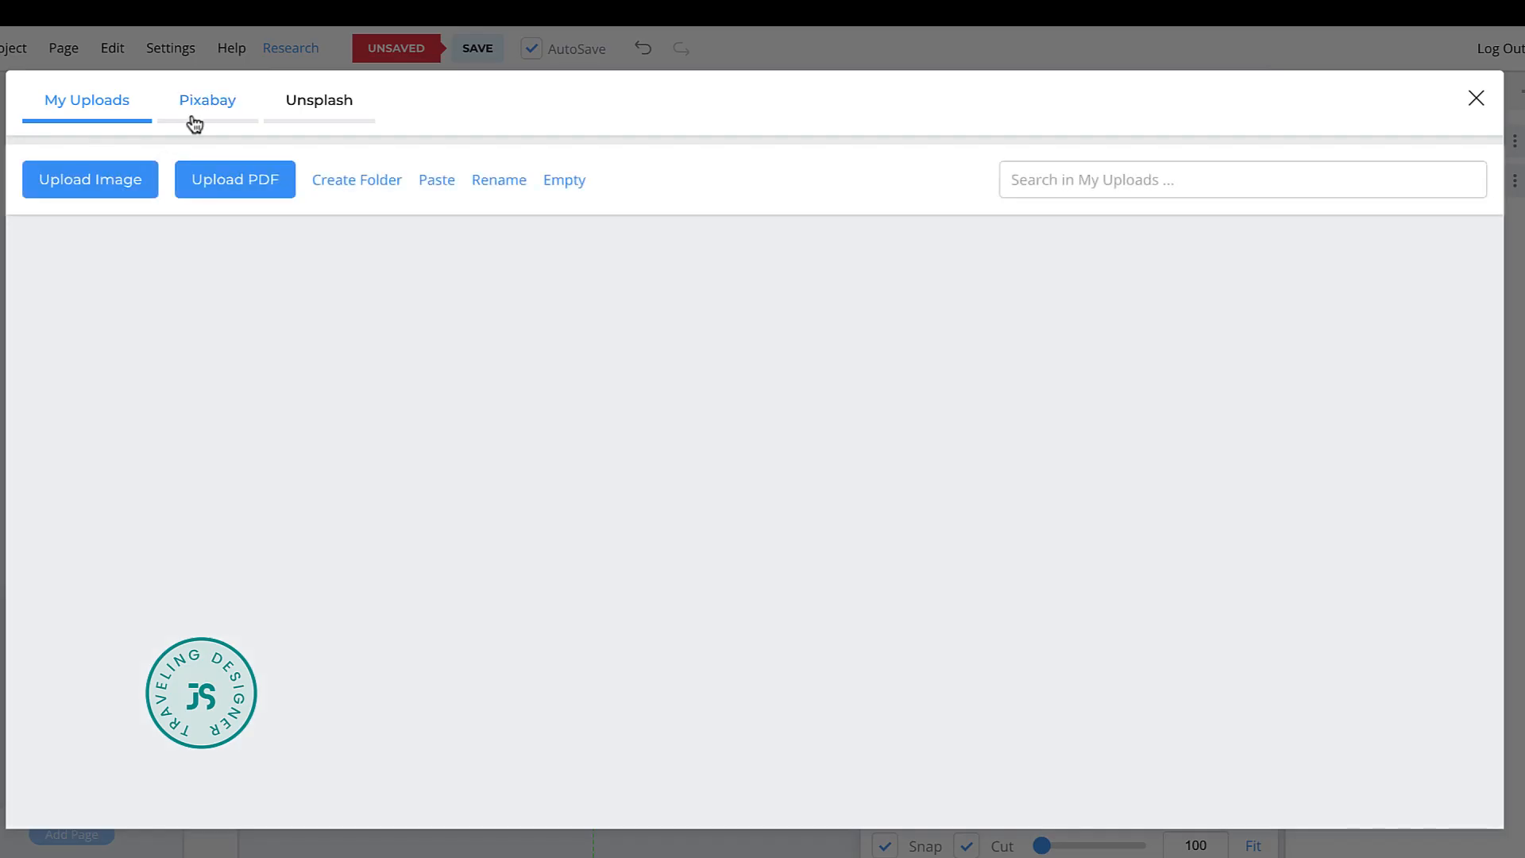
Insert a decorated Christmas tree image with a gold star from Pixabay on page 5 and apply the Greyscale effect
click(198, 113)
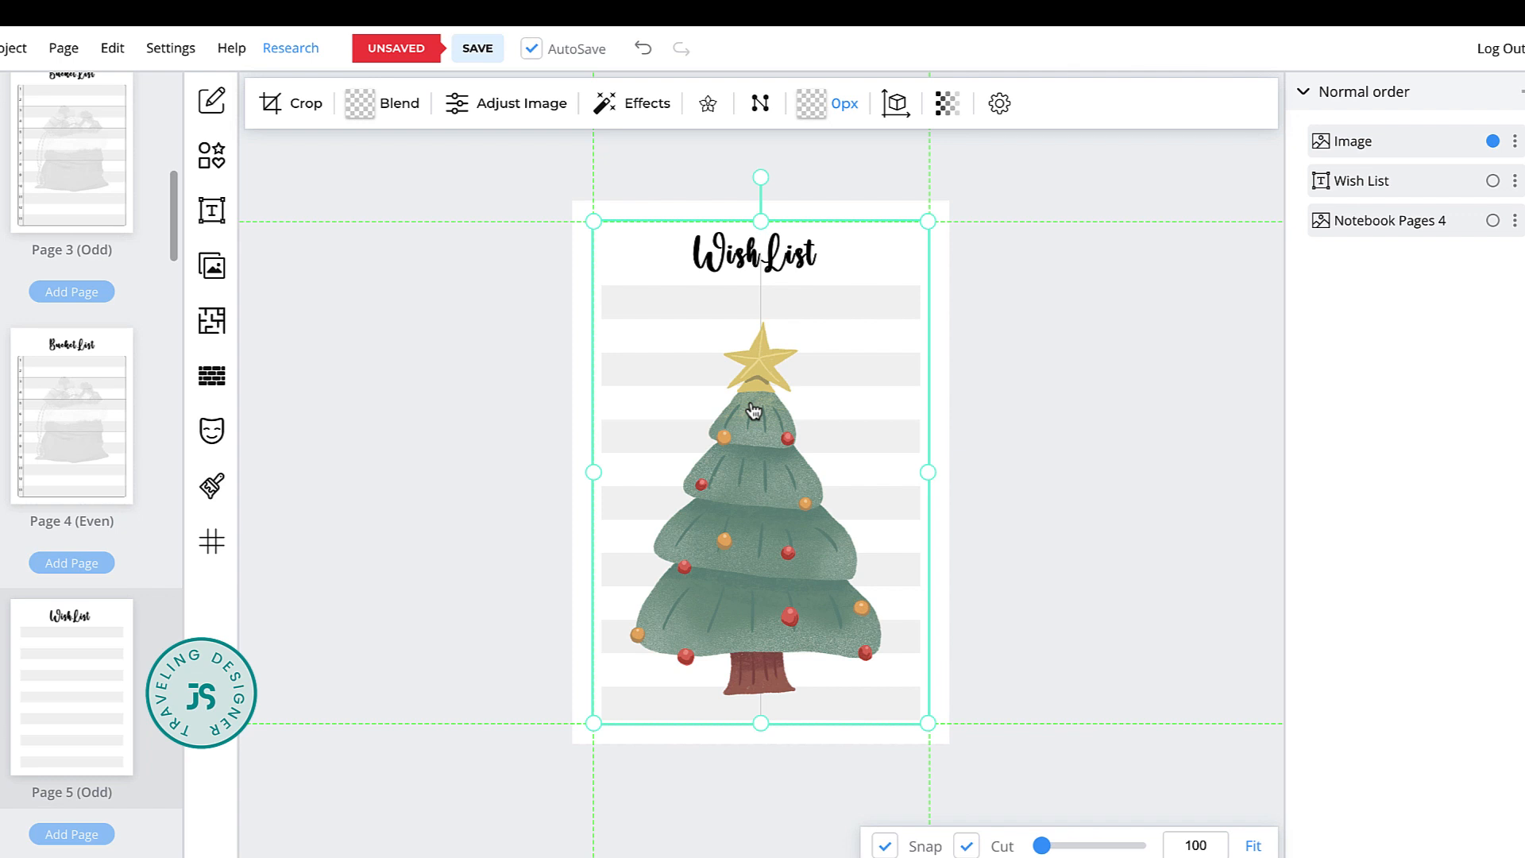
click(646, 104)
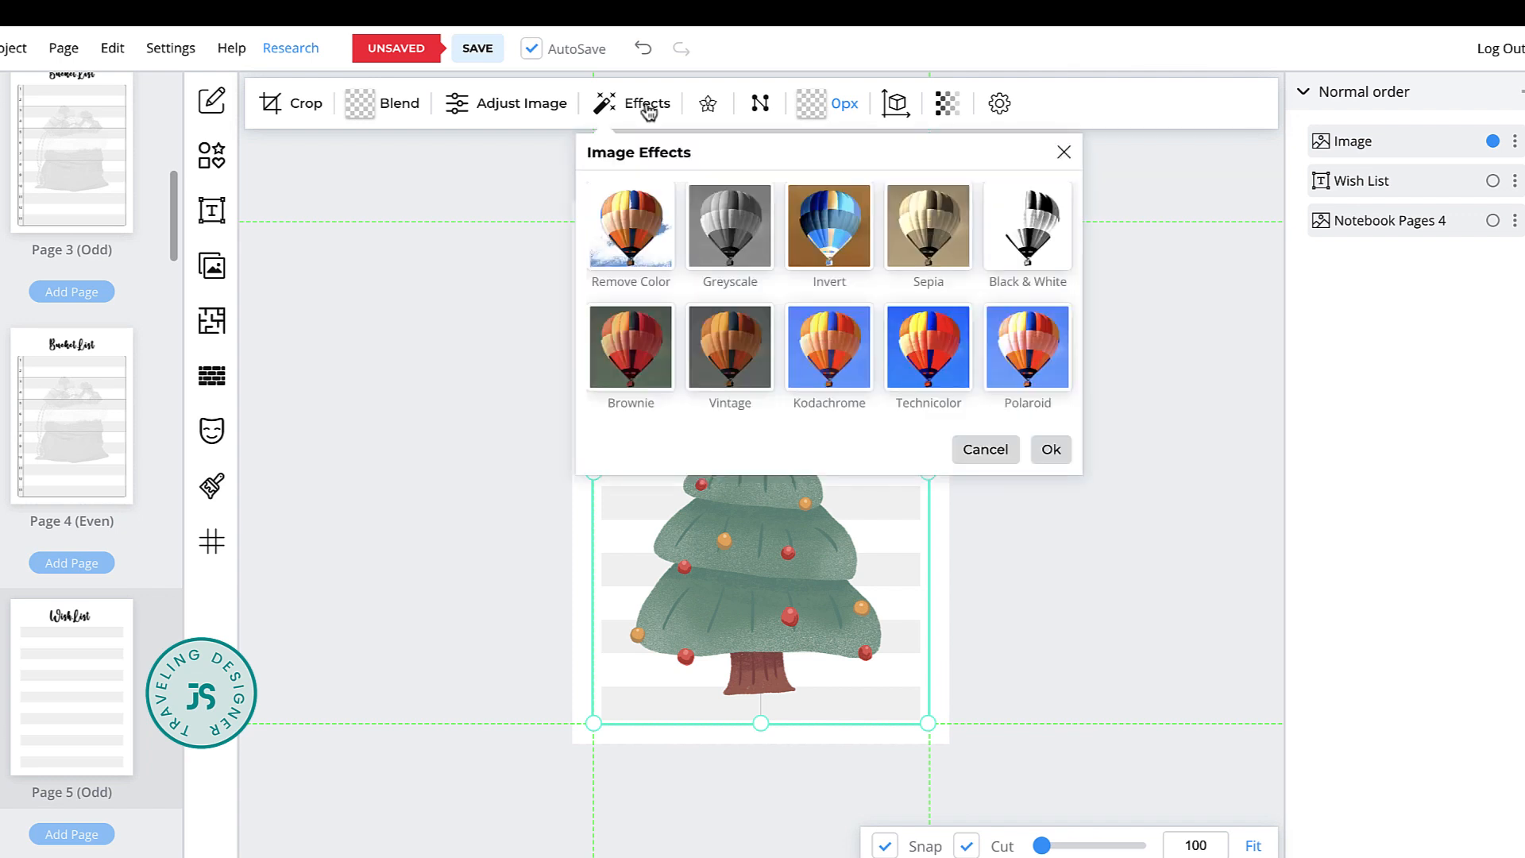
click(730, 227)
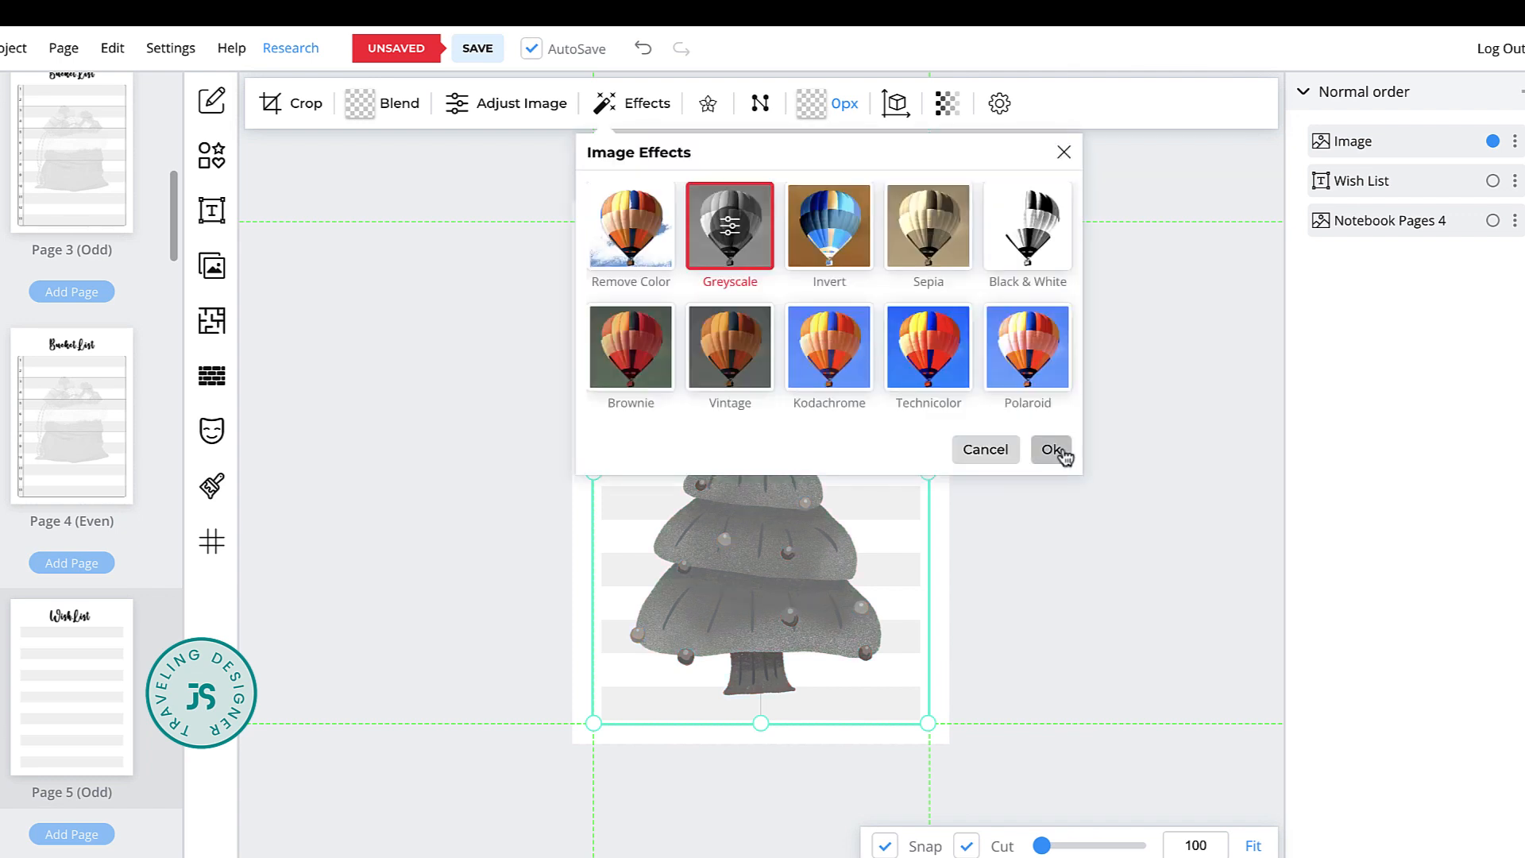
click(1051, 450)
Lower the Christmas tree image's opacity to 12 and move its layer beneath the Notebook Pages 4 template
click(947, 104)
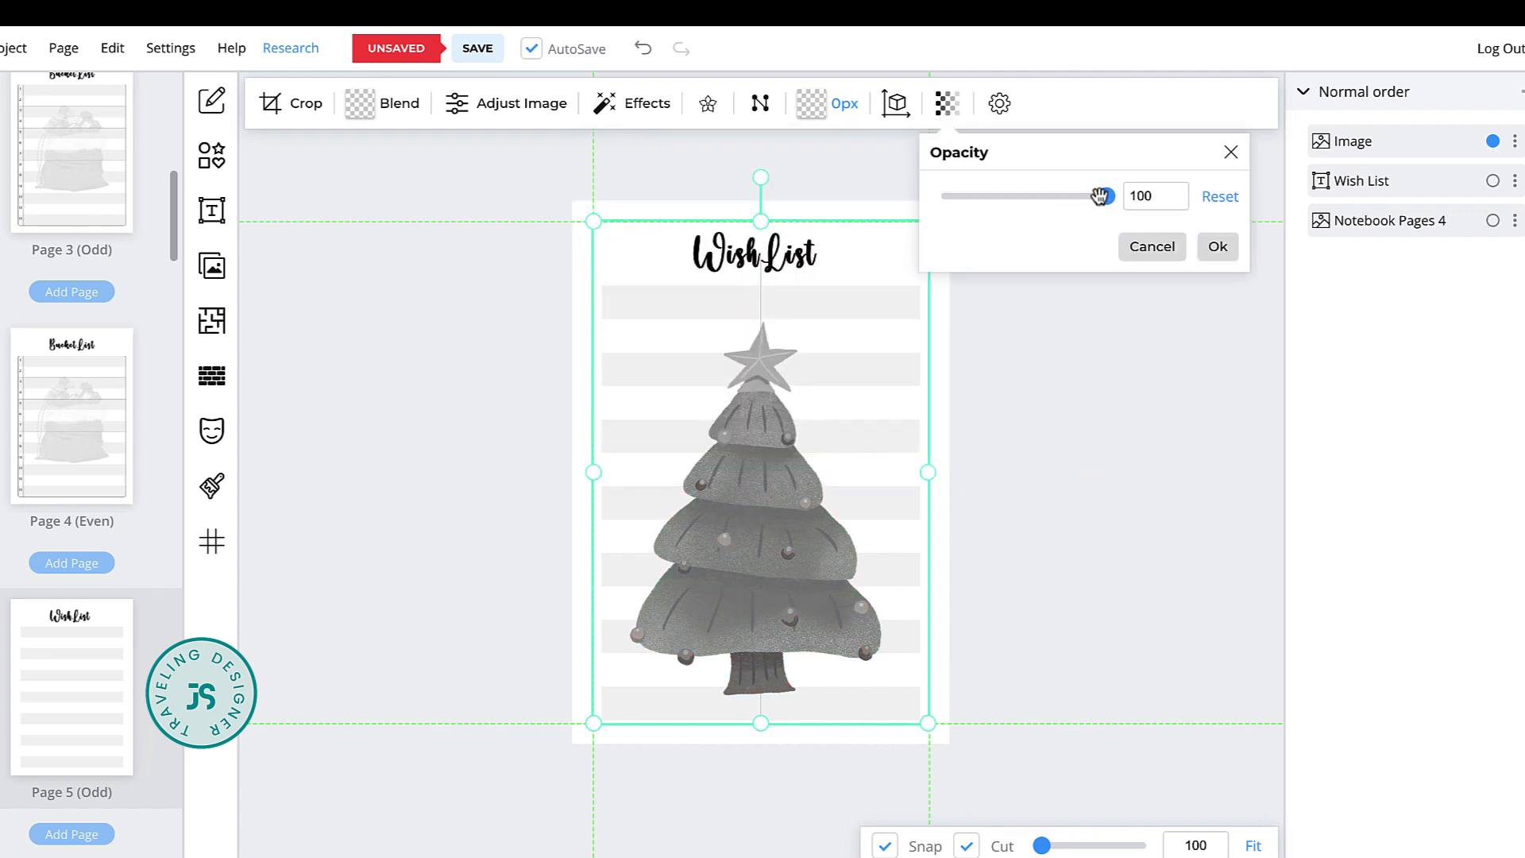
drag(1105, 196, 960, 199)
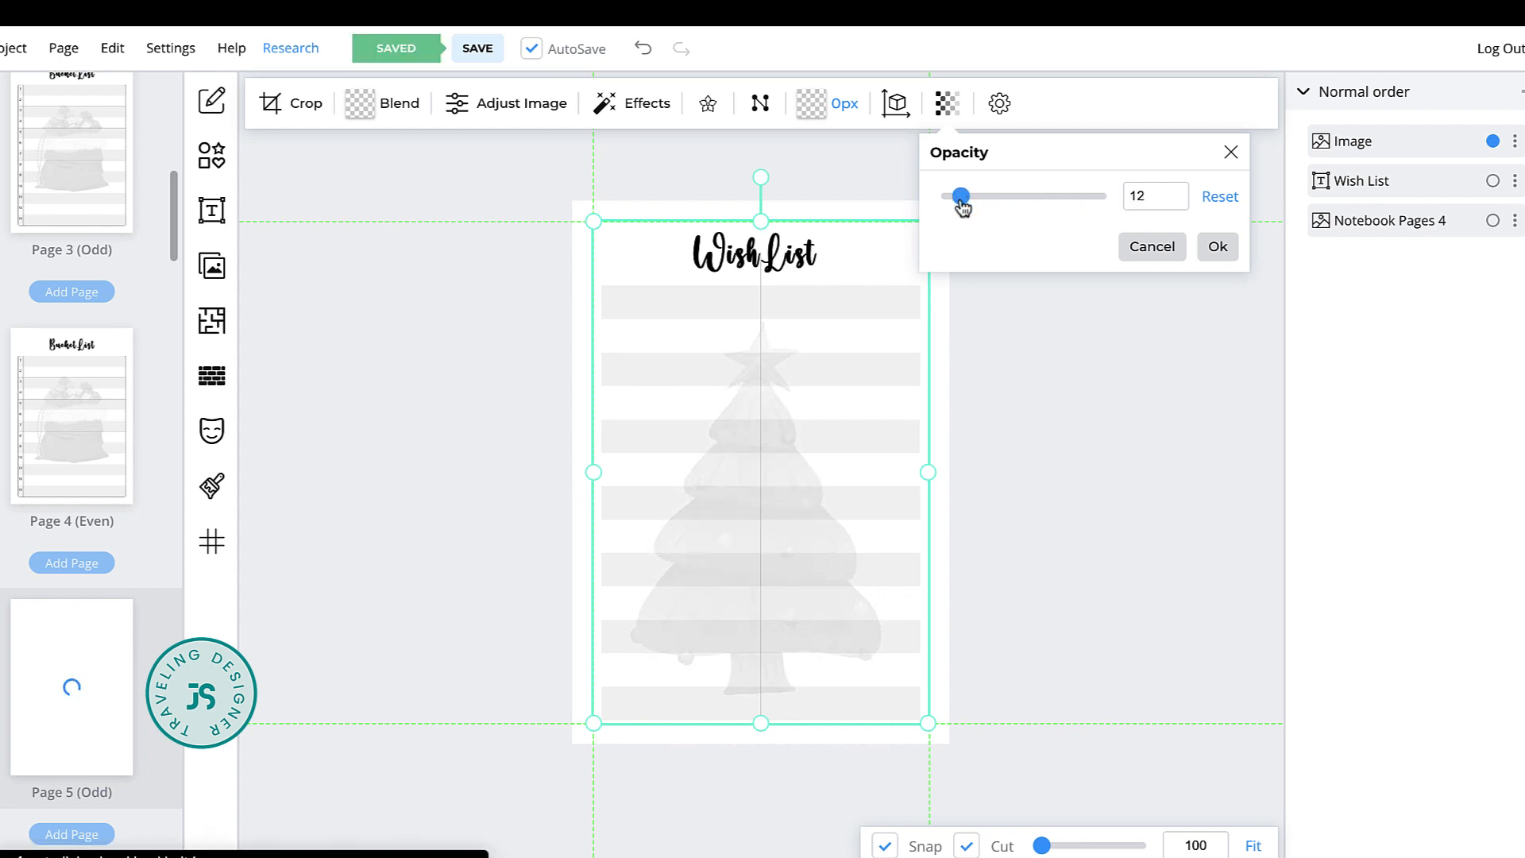
click(1218, 246)
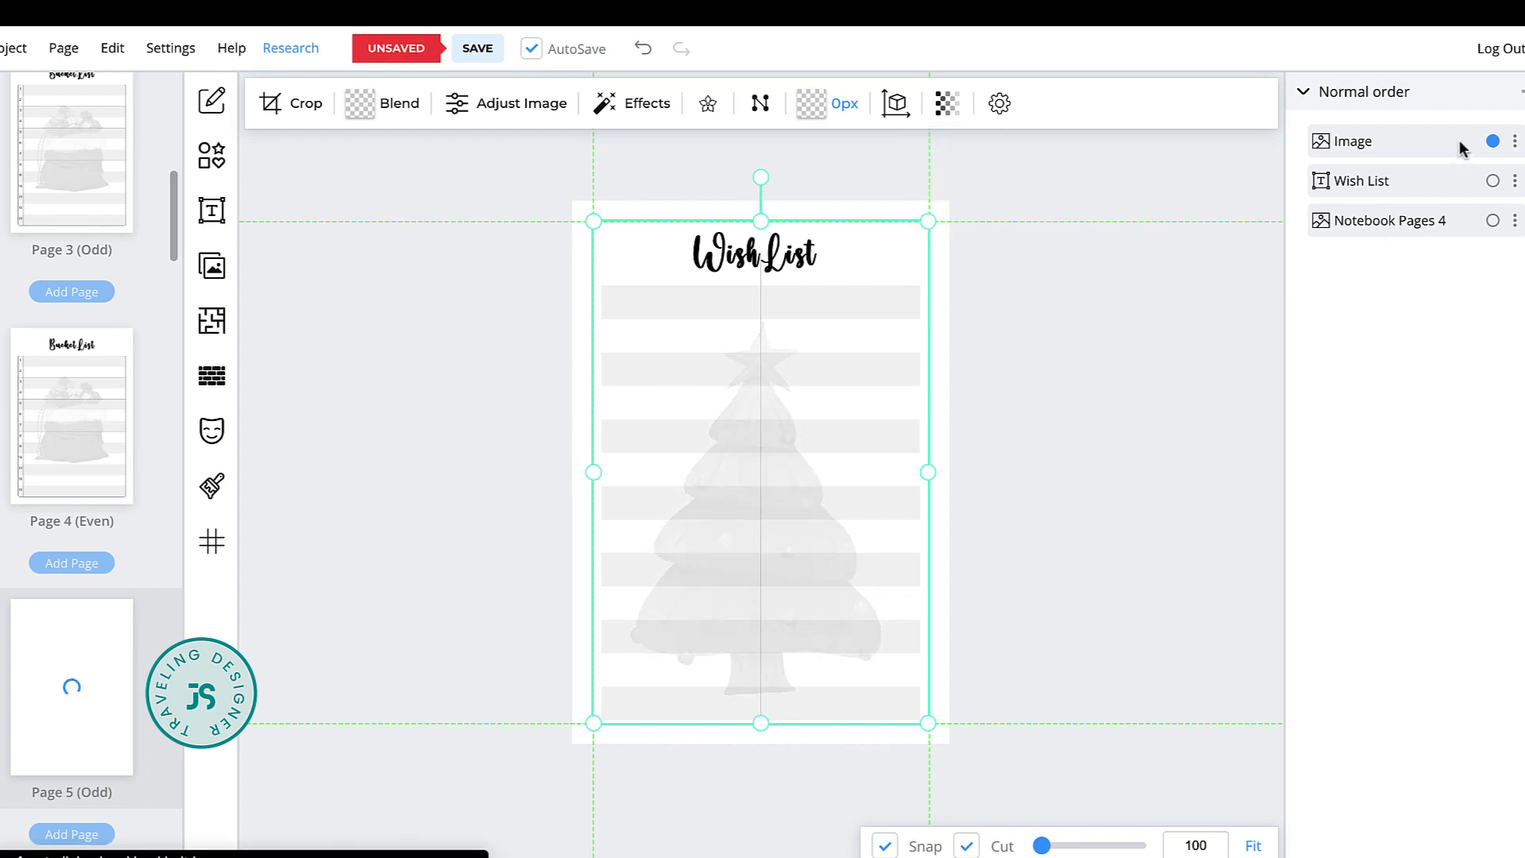
drag(1411, 233, 1409, 241)
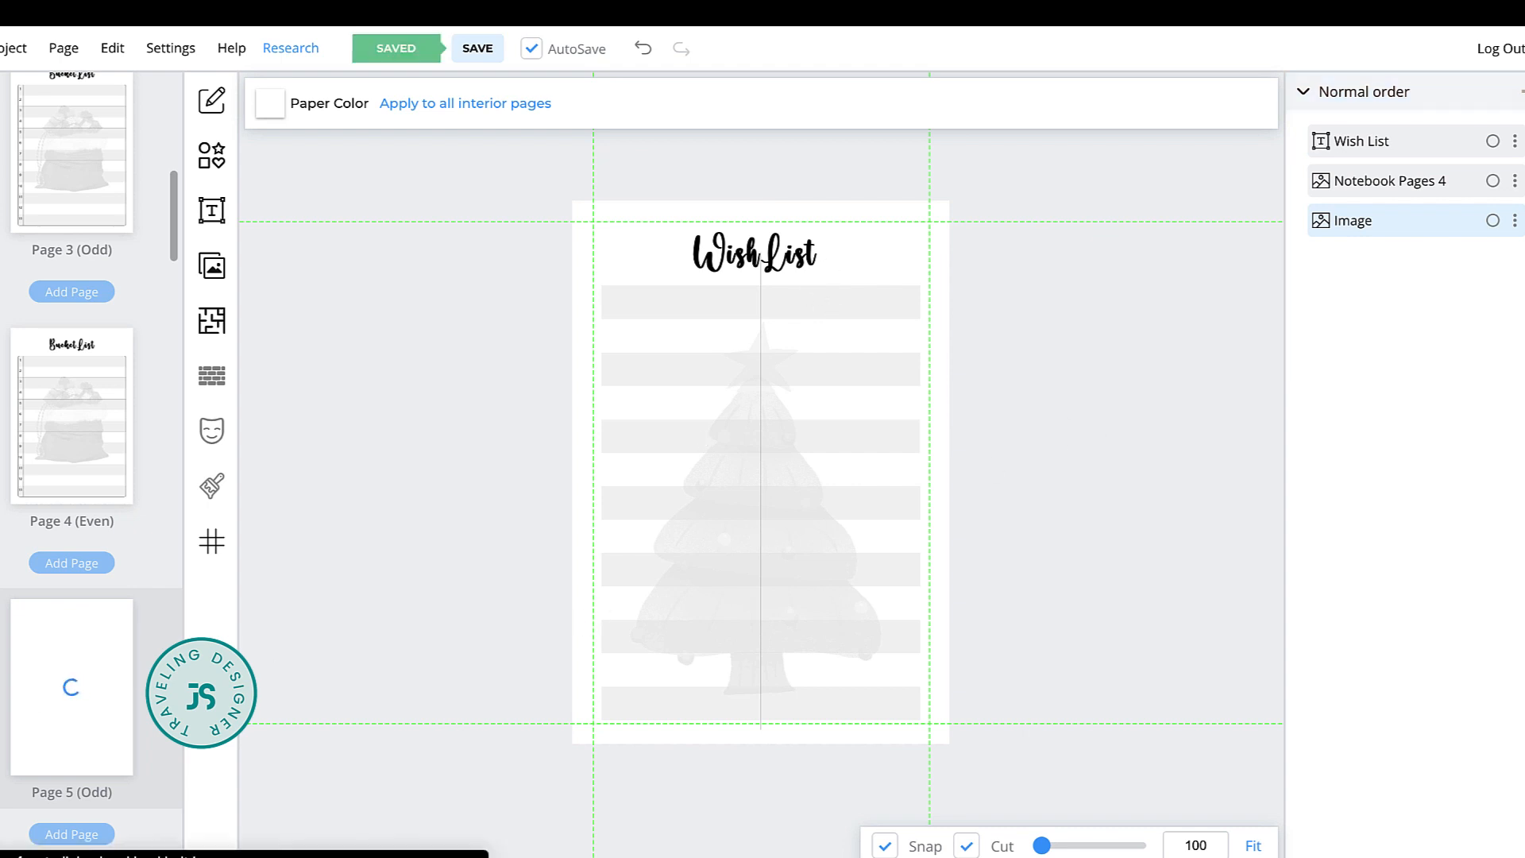
Clone the Wish List layout from page 5 to page 6, accepting the replacement of that page's content
scroll(95, 476, down, 5)
right_click(93, 299)
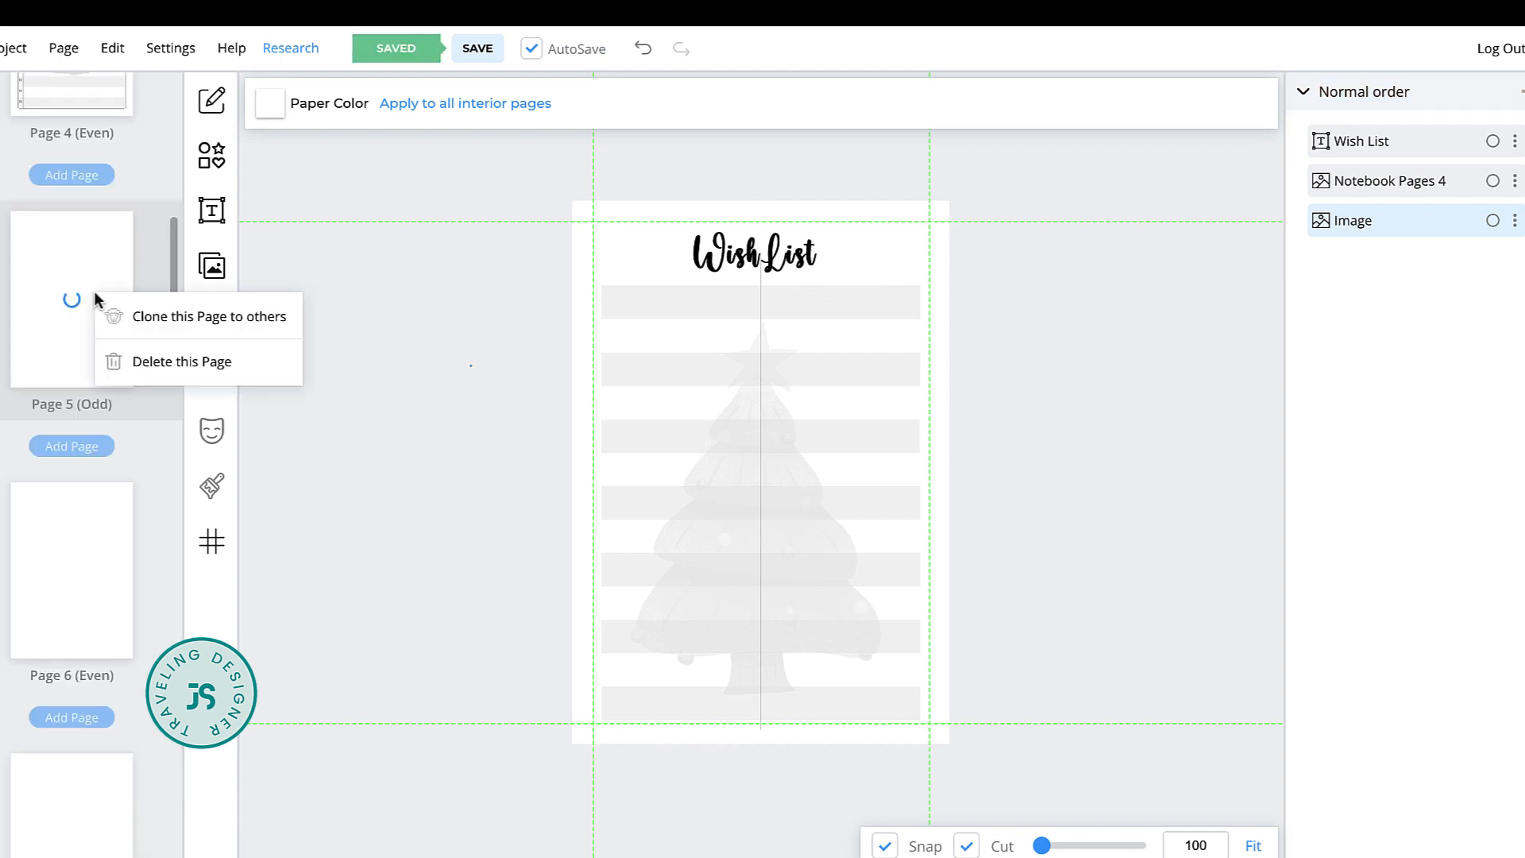
click(164, 320)
click(887, 280)
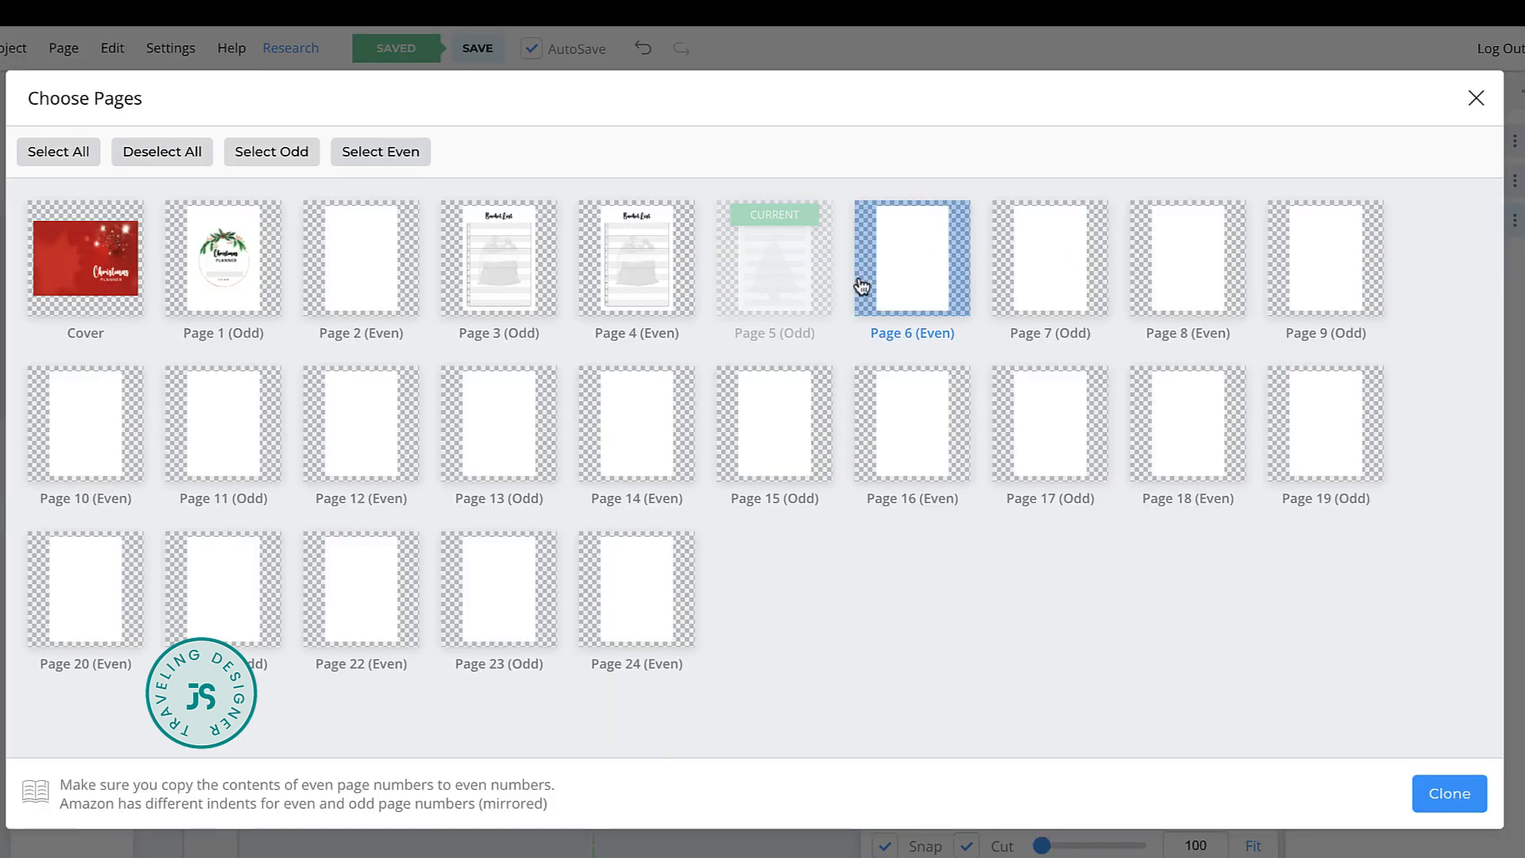
click(1450, 794)
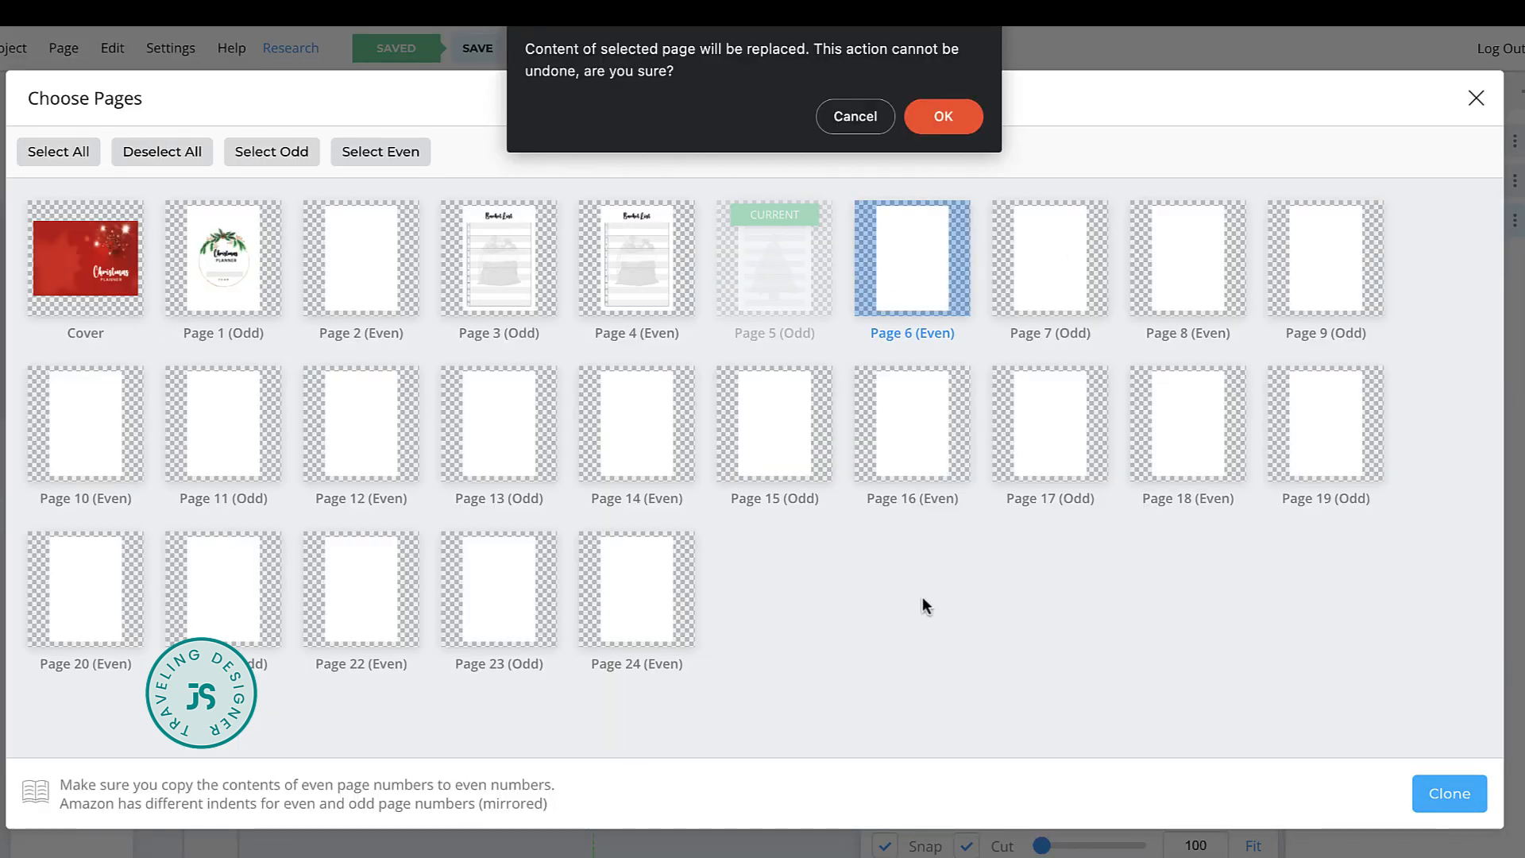
click(946, 117)
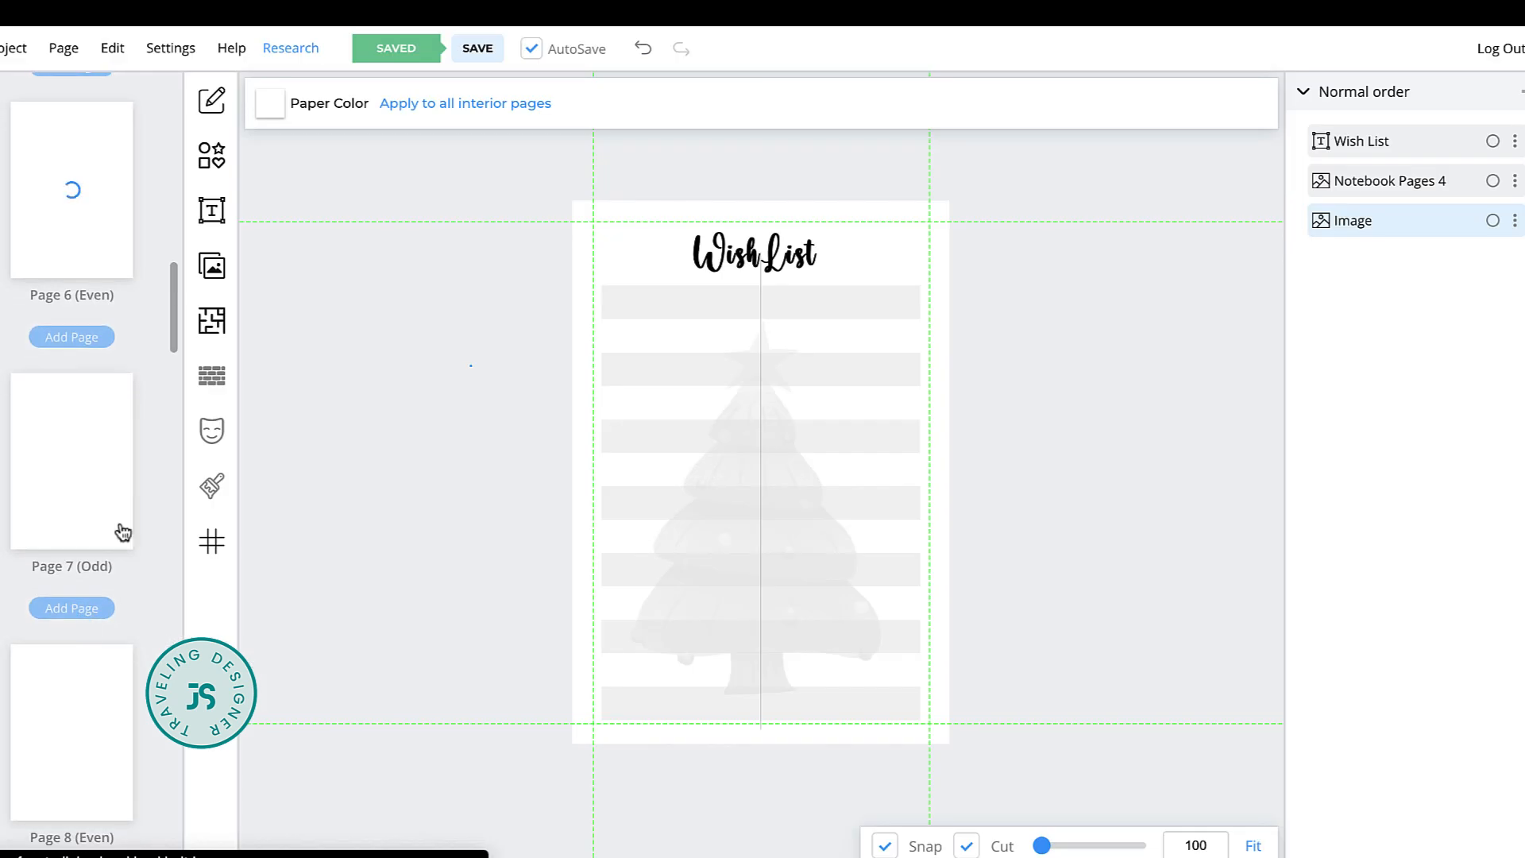
Apply the Fitness Calendar interior template to page 7
click(95, 467)
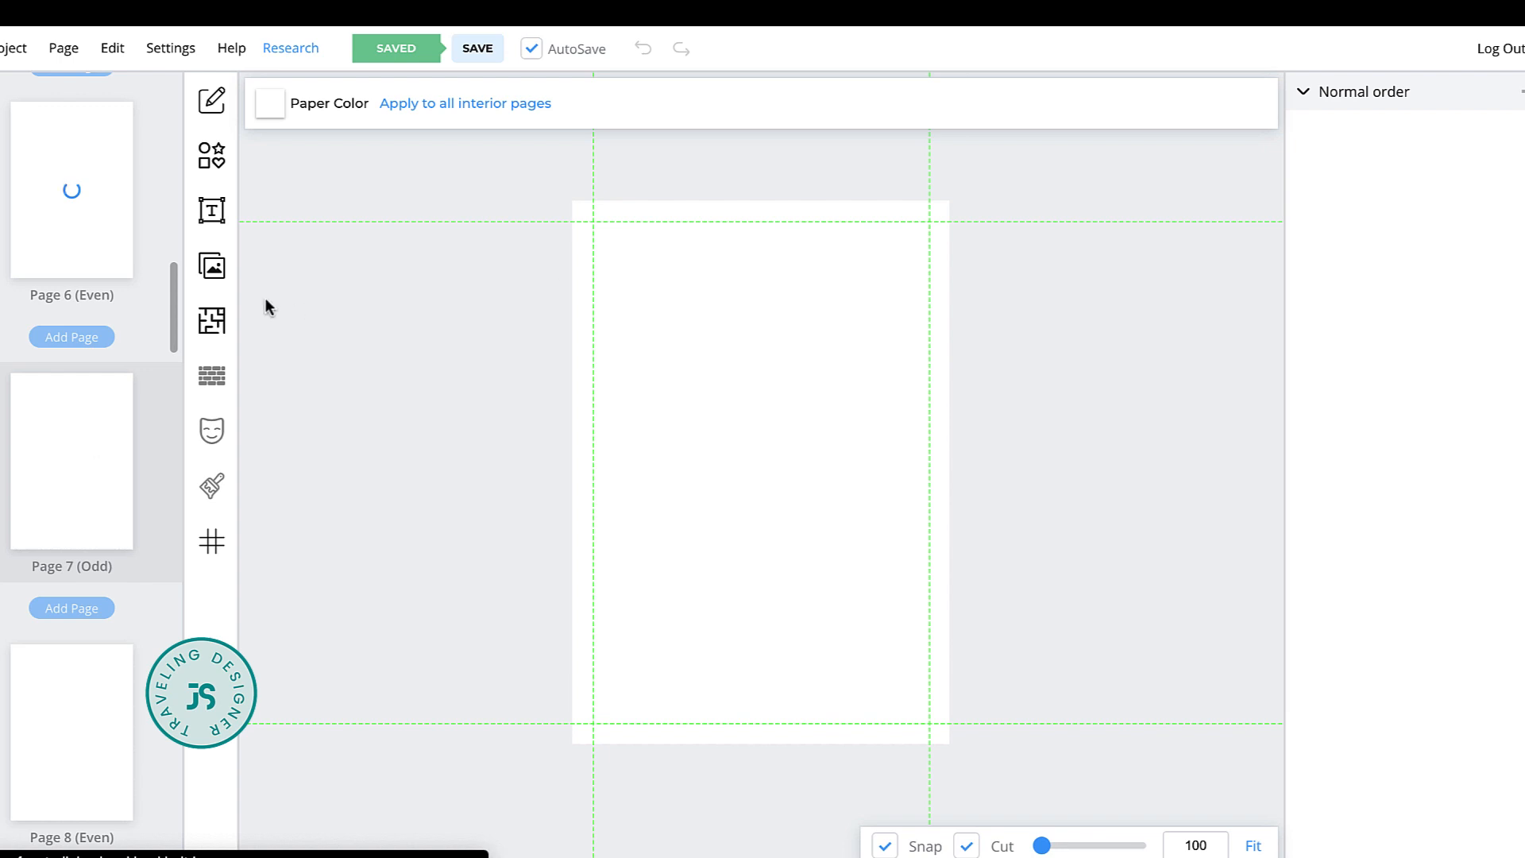
click(216, 326)
scroll(879, 572, down, 15)
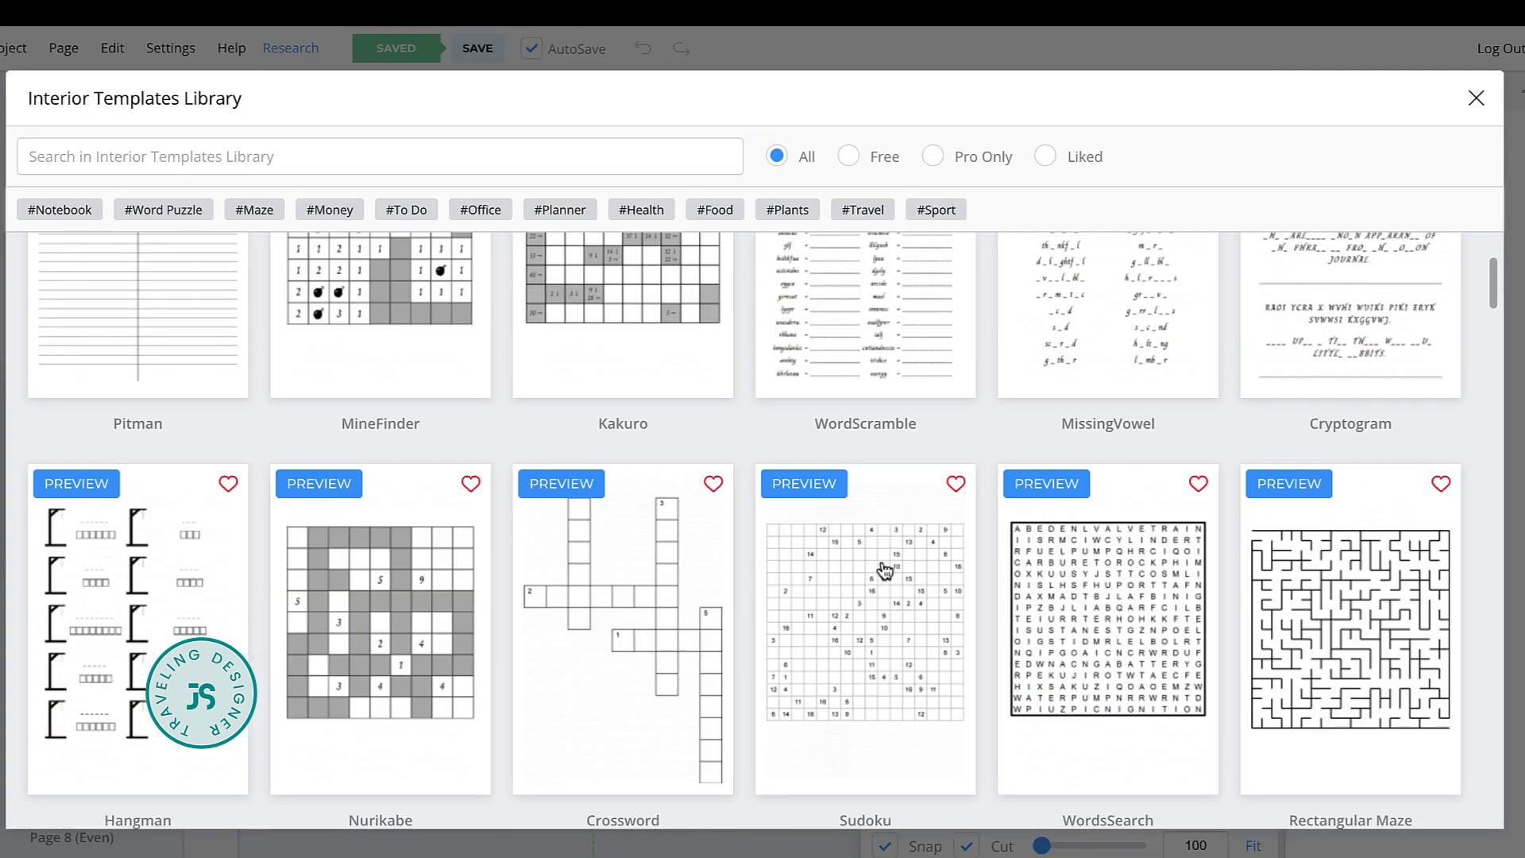
scroll(884, 570, down, 20)
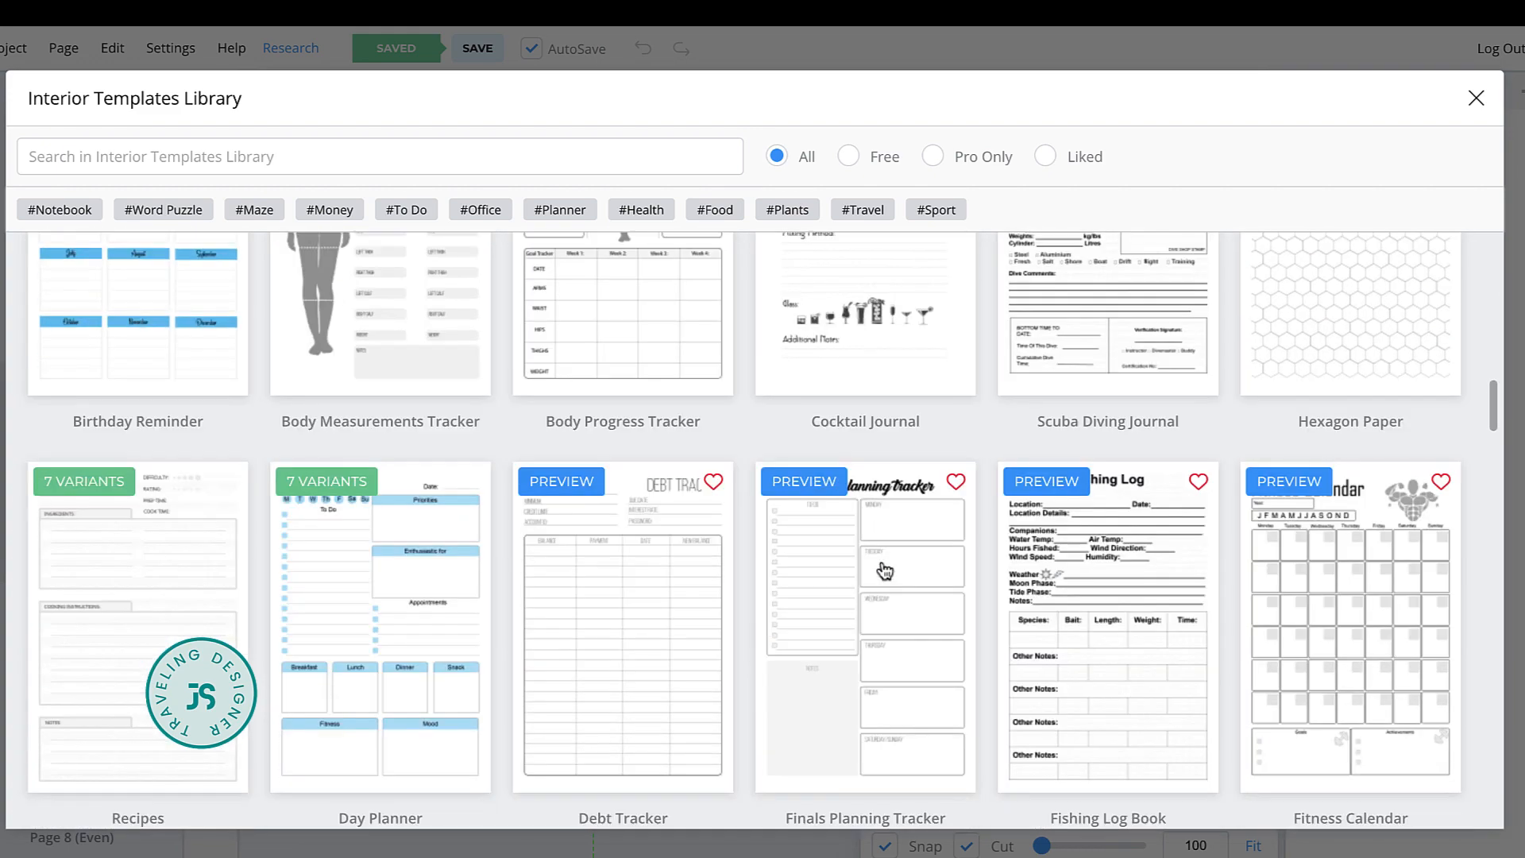
scroll(884, 571, down, 2)
scroll(885, 570, up, 1)
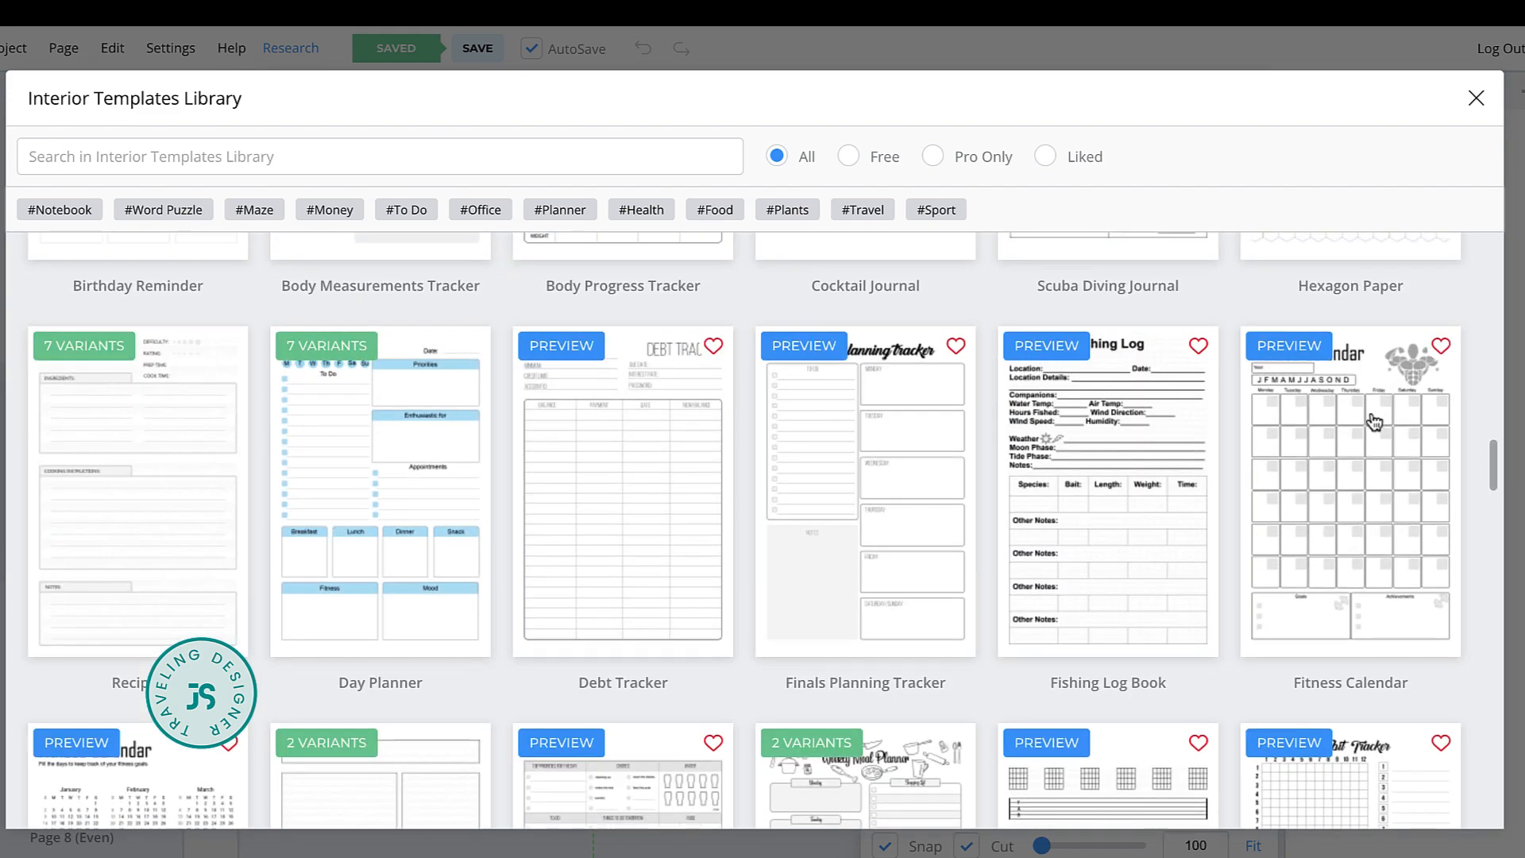
click(1374, 421)
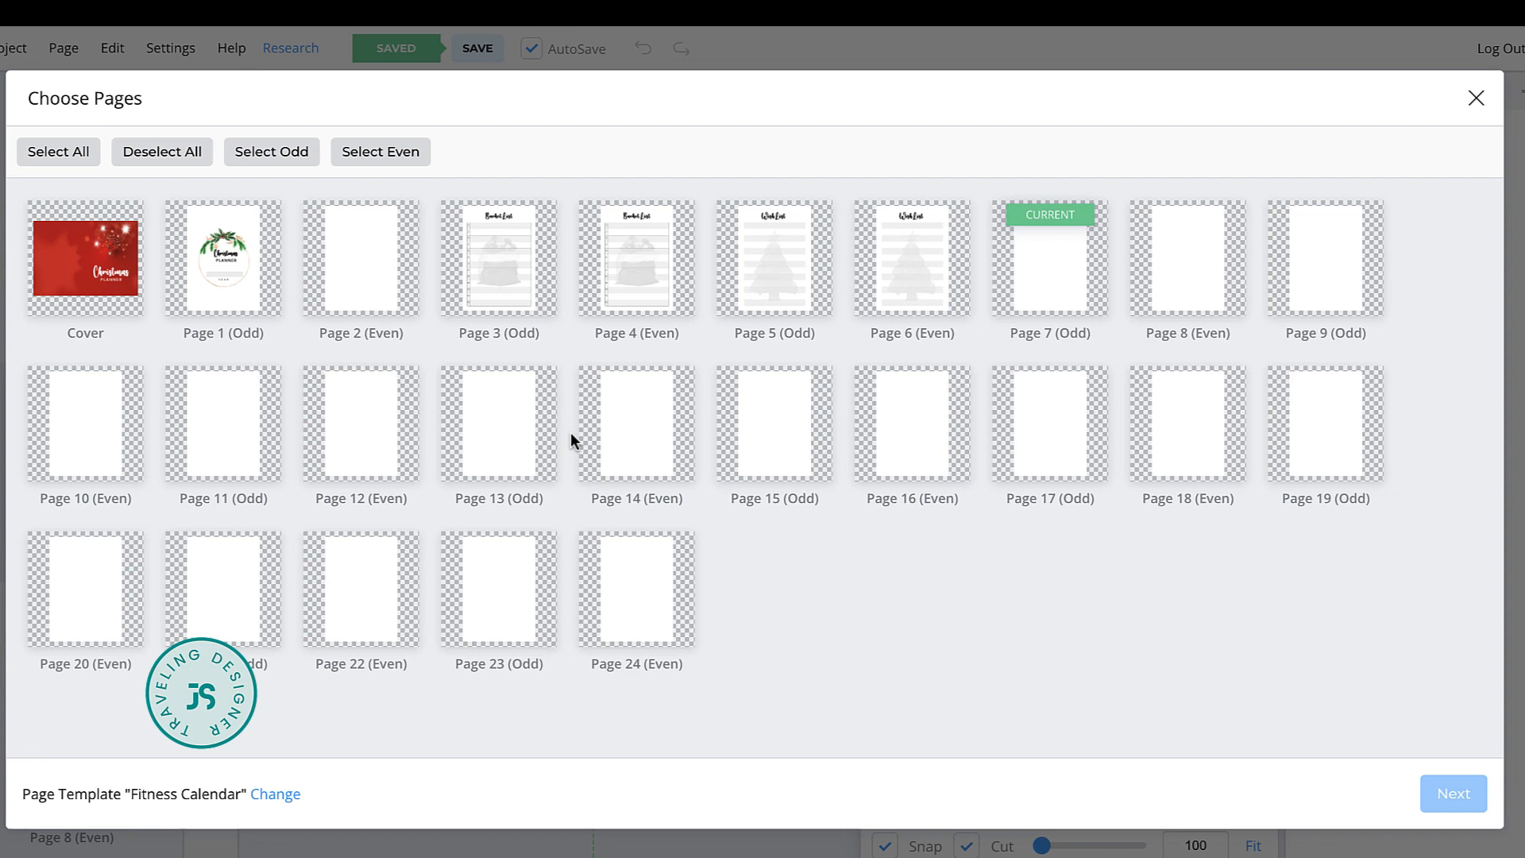
click(1085, 335)
click(1452, 793)
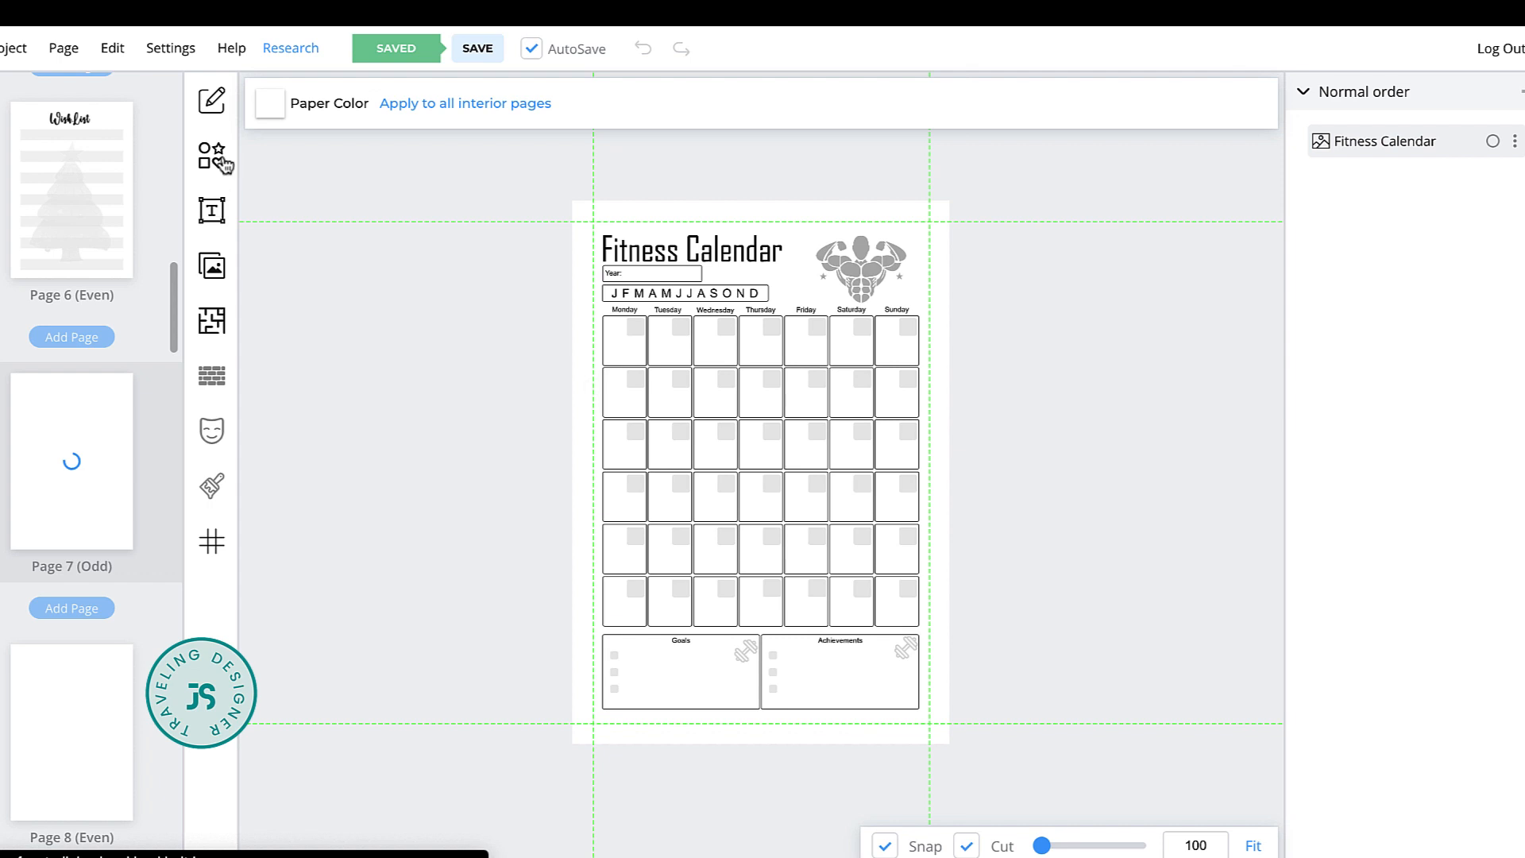
Add a rounded square shape, stretch it across the page header, colour it near-white, and nudge it down to hide the title, year, months and muscle-man graphic
click(211, 154)
click(278, 589)
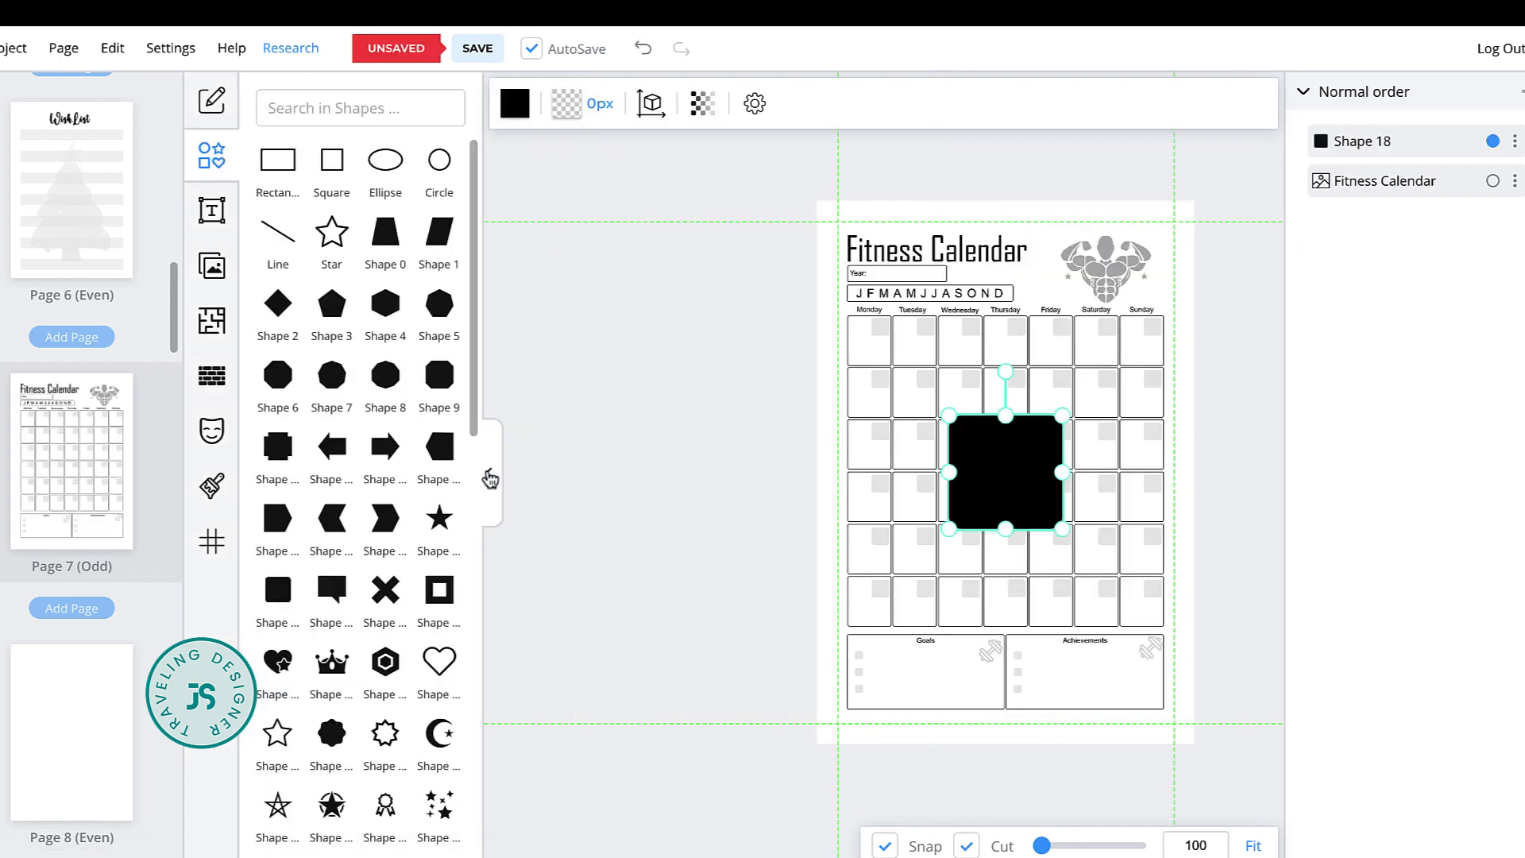
click(491, 473)
drag(786, 471, 964, 244)
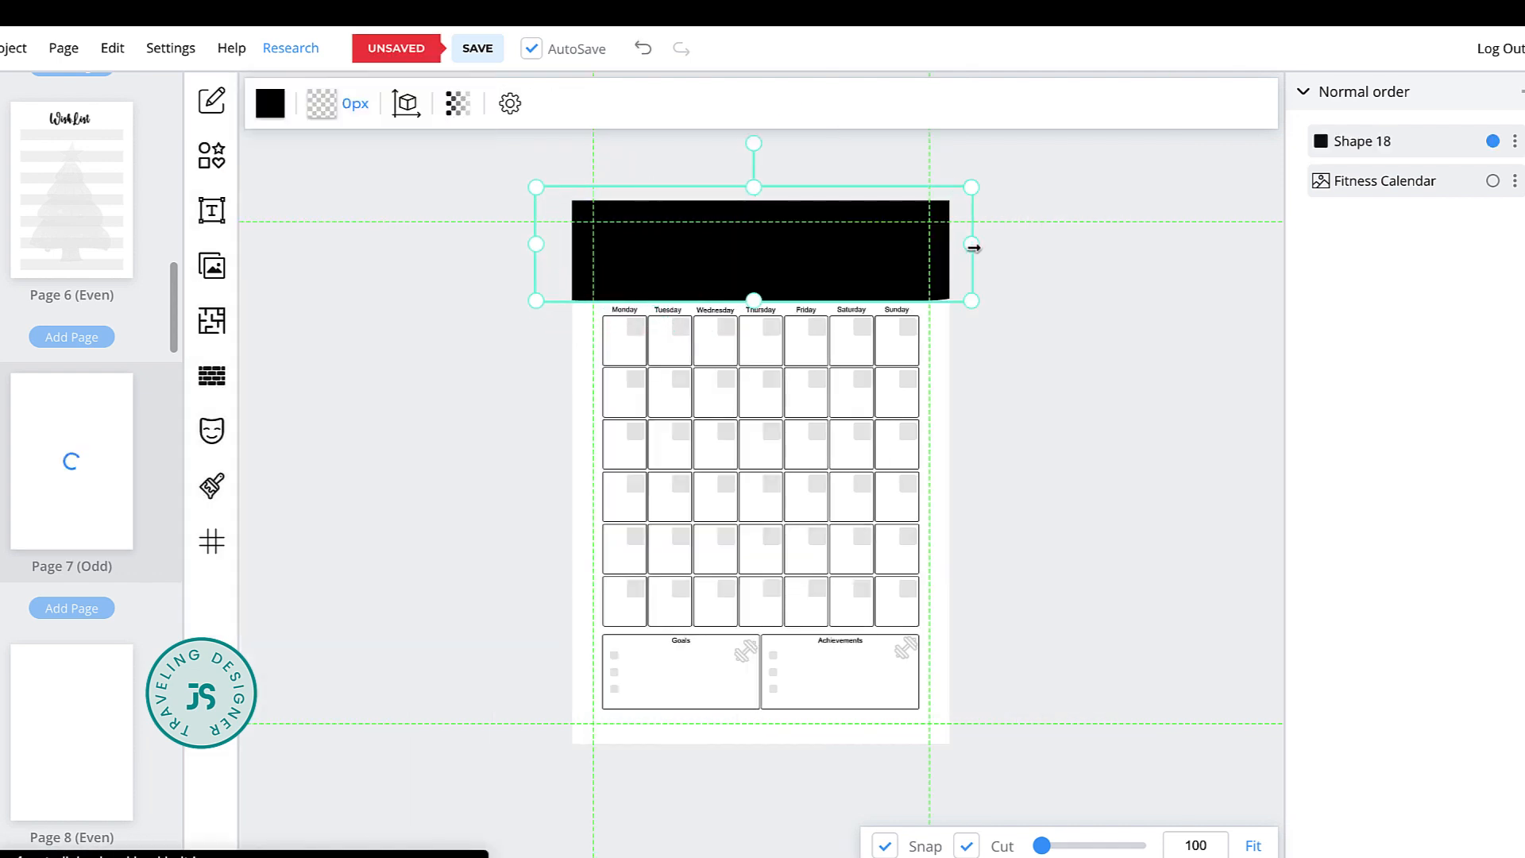
click(270, 103)
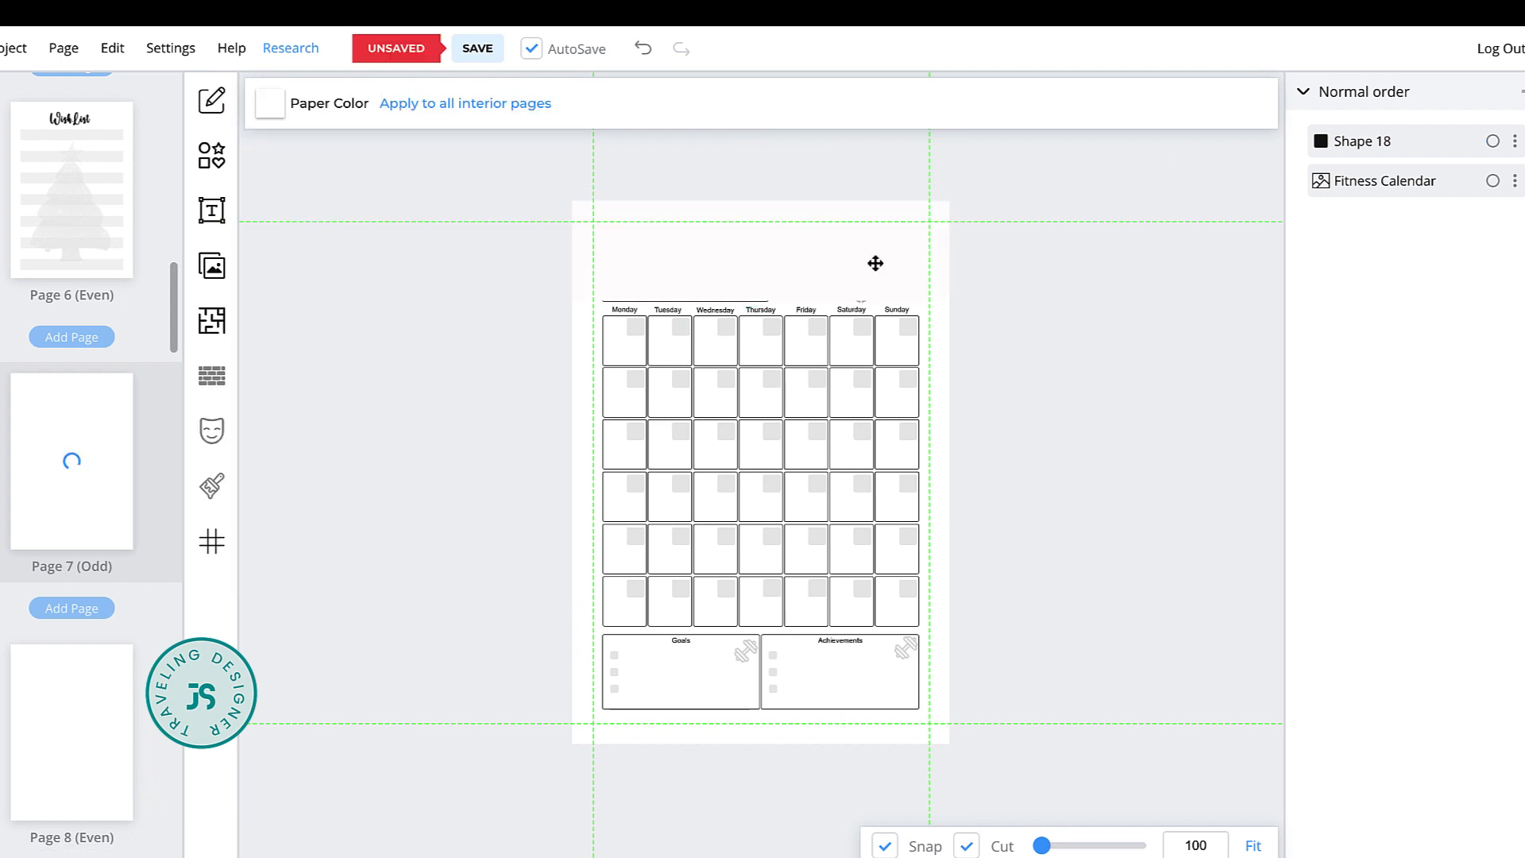
click(875, 262)
key(Down)
key(Down)
key(Down)
click(1265, 375)
Duplicate the white header shape and shrink the copy to cover the dumbbell graphic in the Goals box
click(691, 262)
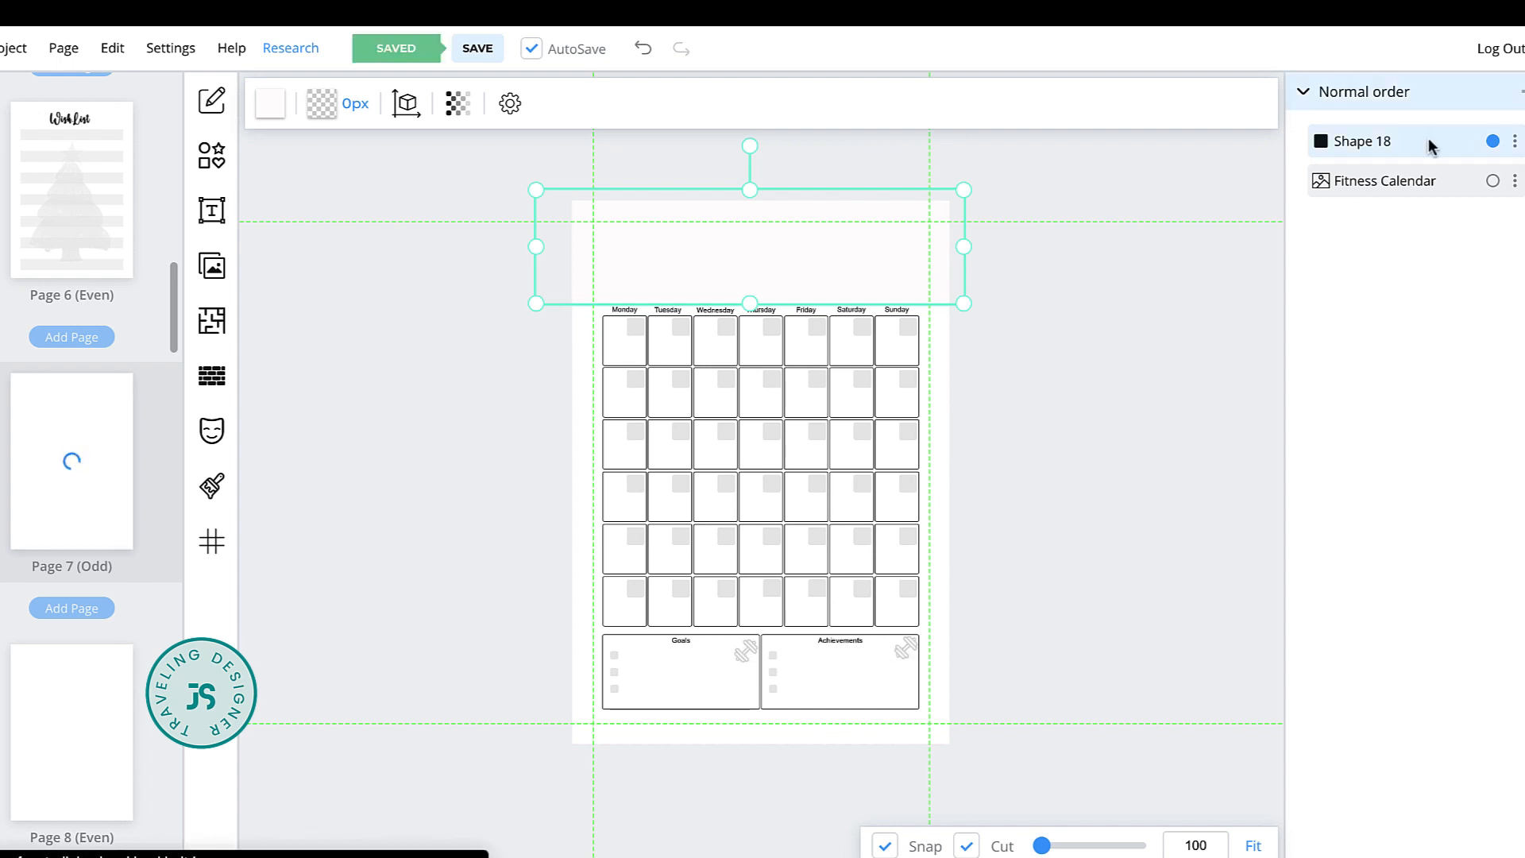
click(1515, 140)
click(1407, 283)
drag(771, 278, 736, 671)
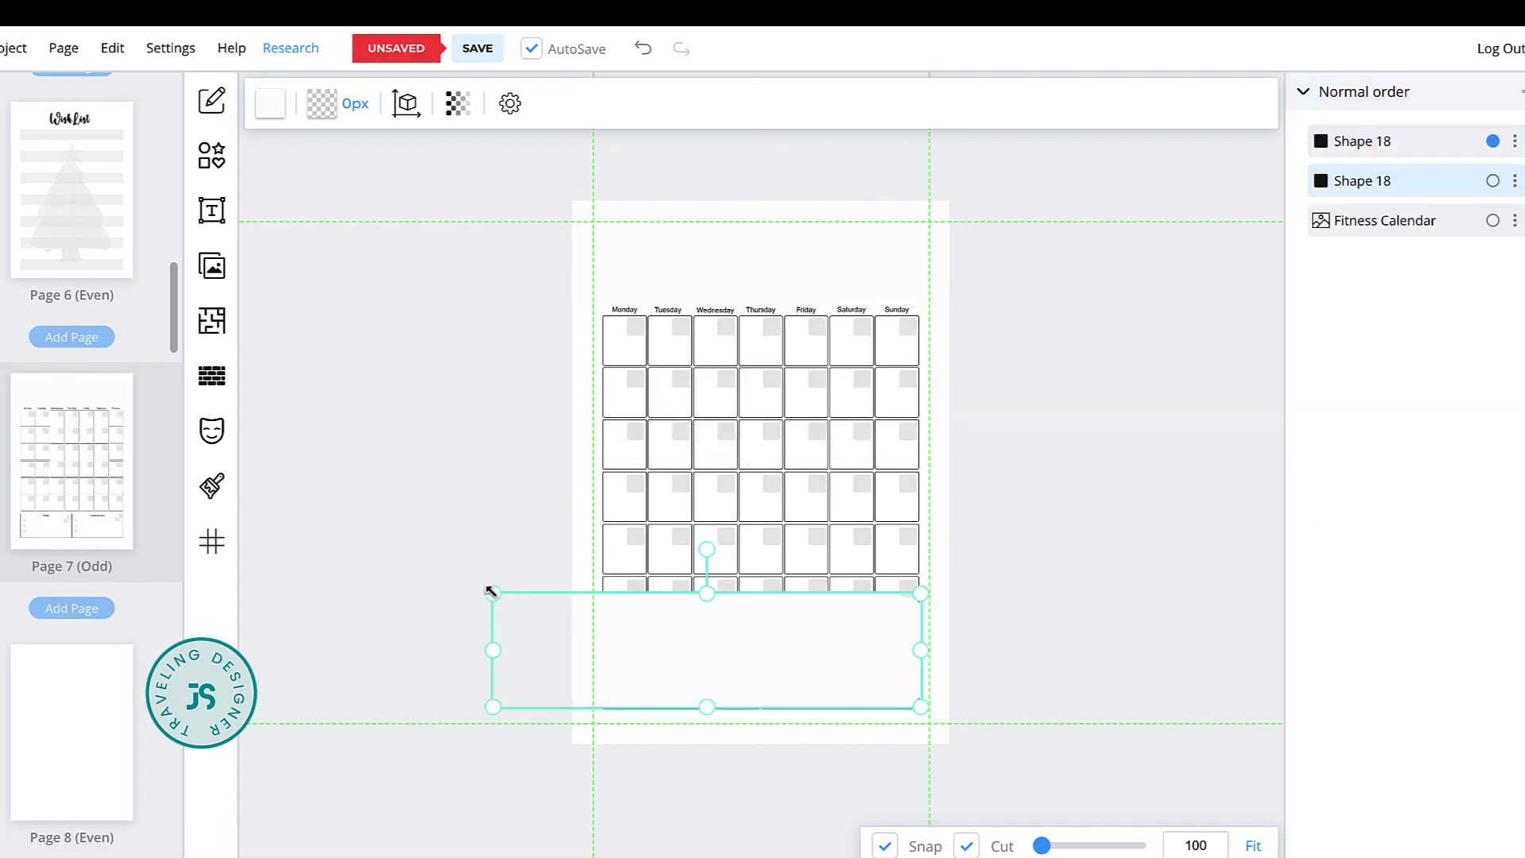
drag(490, 591, 668, 636)
click(745, 664)
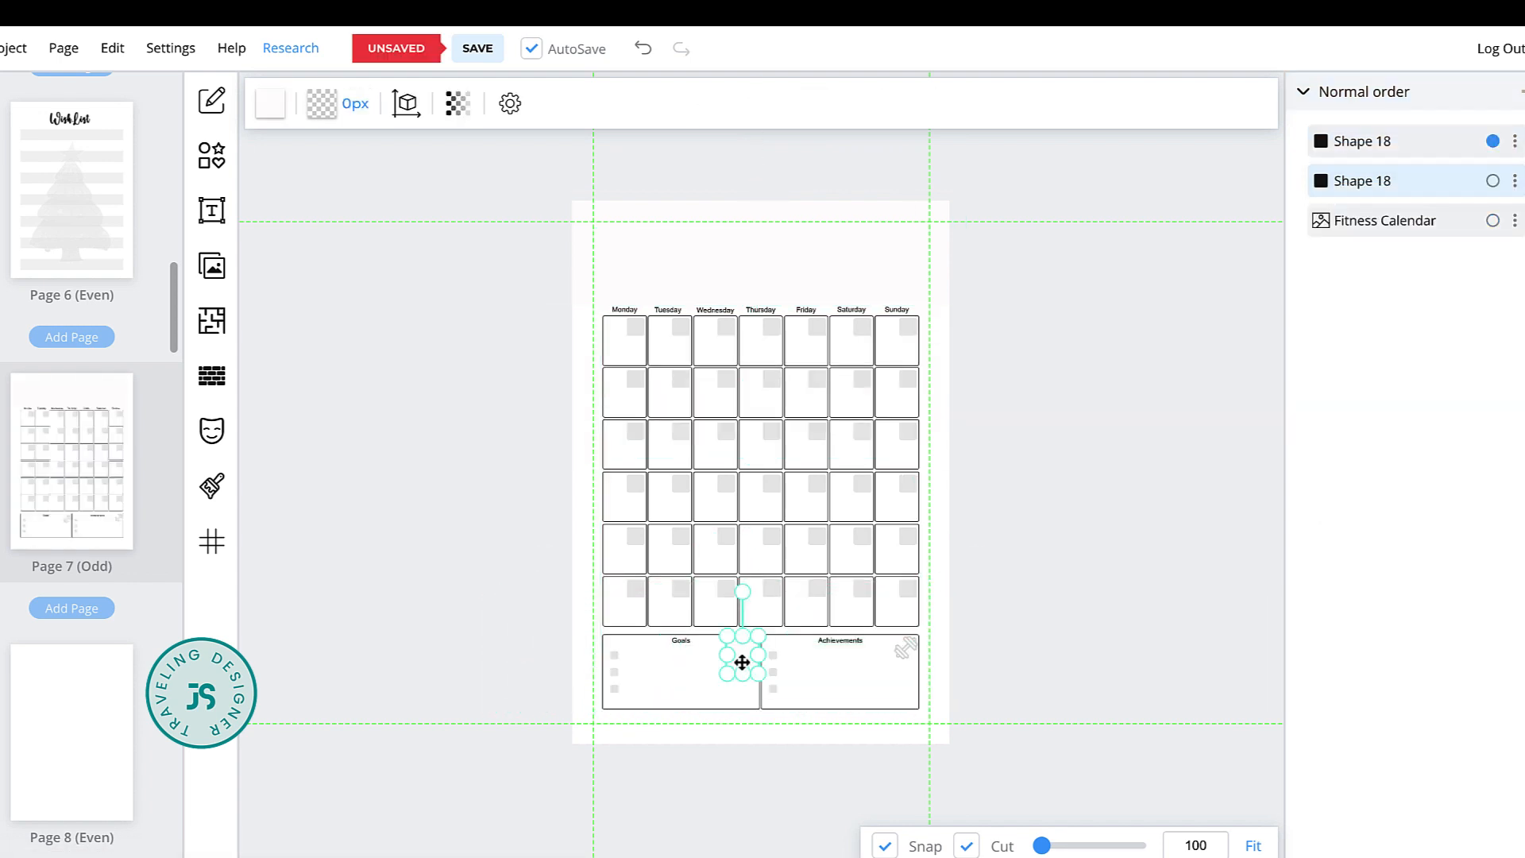
Duplicate the small white cover shape and place the copy over the dumbbell graphic in the Achievements box
click(1515, 180)
click(1426, 328)
click(745, 659)
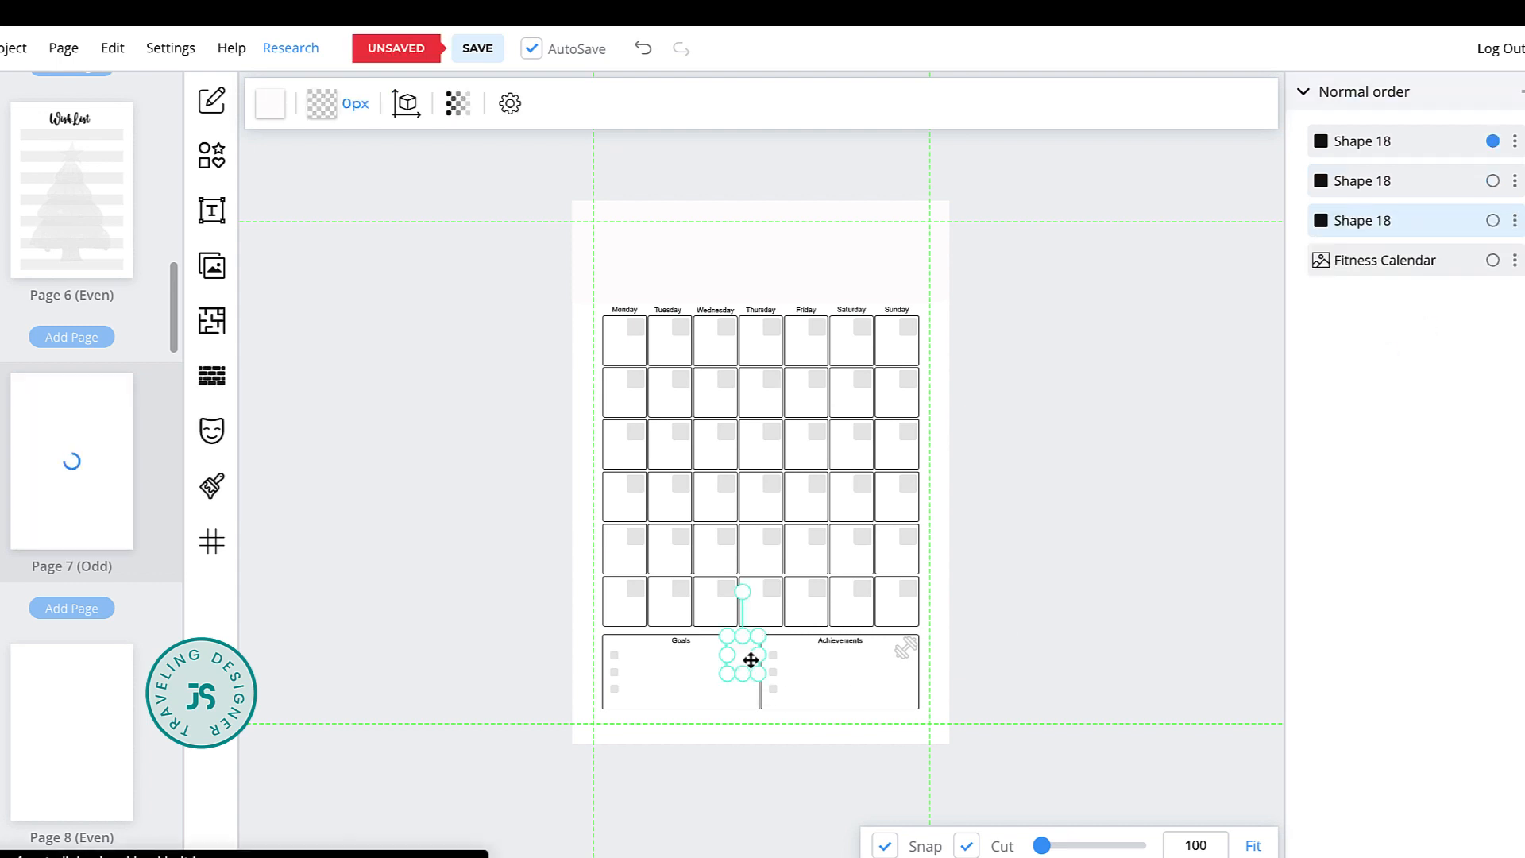
drag(743, 660, 902, 658)
click(969, 656)
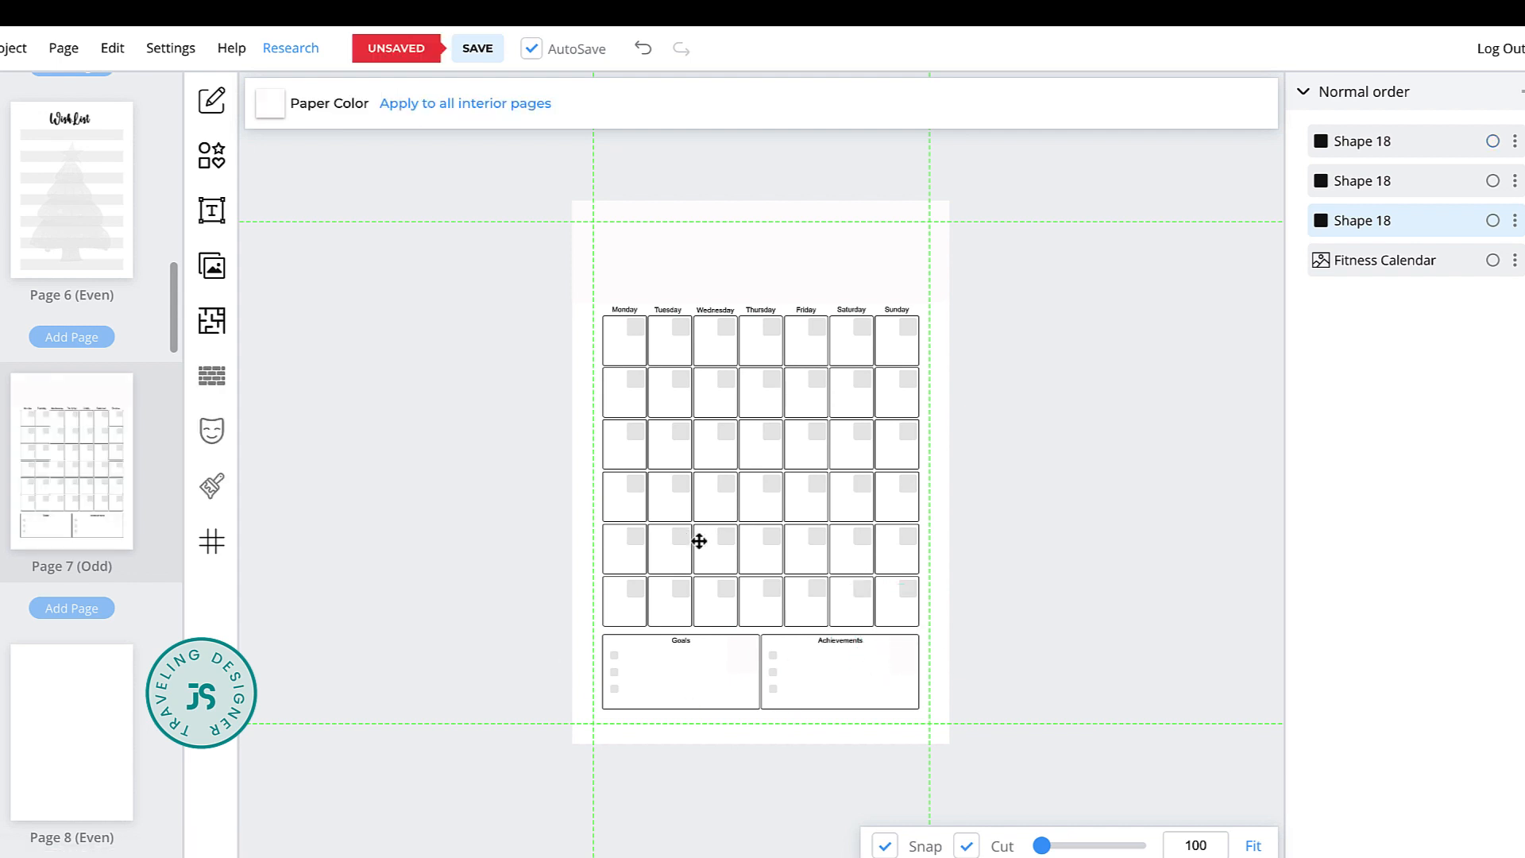
Add a "December" heading in the Autumn In Love font above the calendar's weekday row
click(200, 223)
click(360, 108)
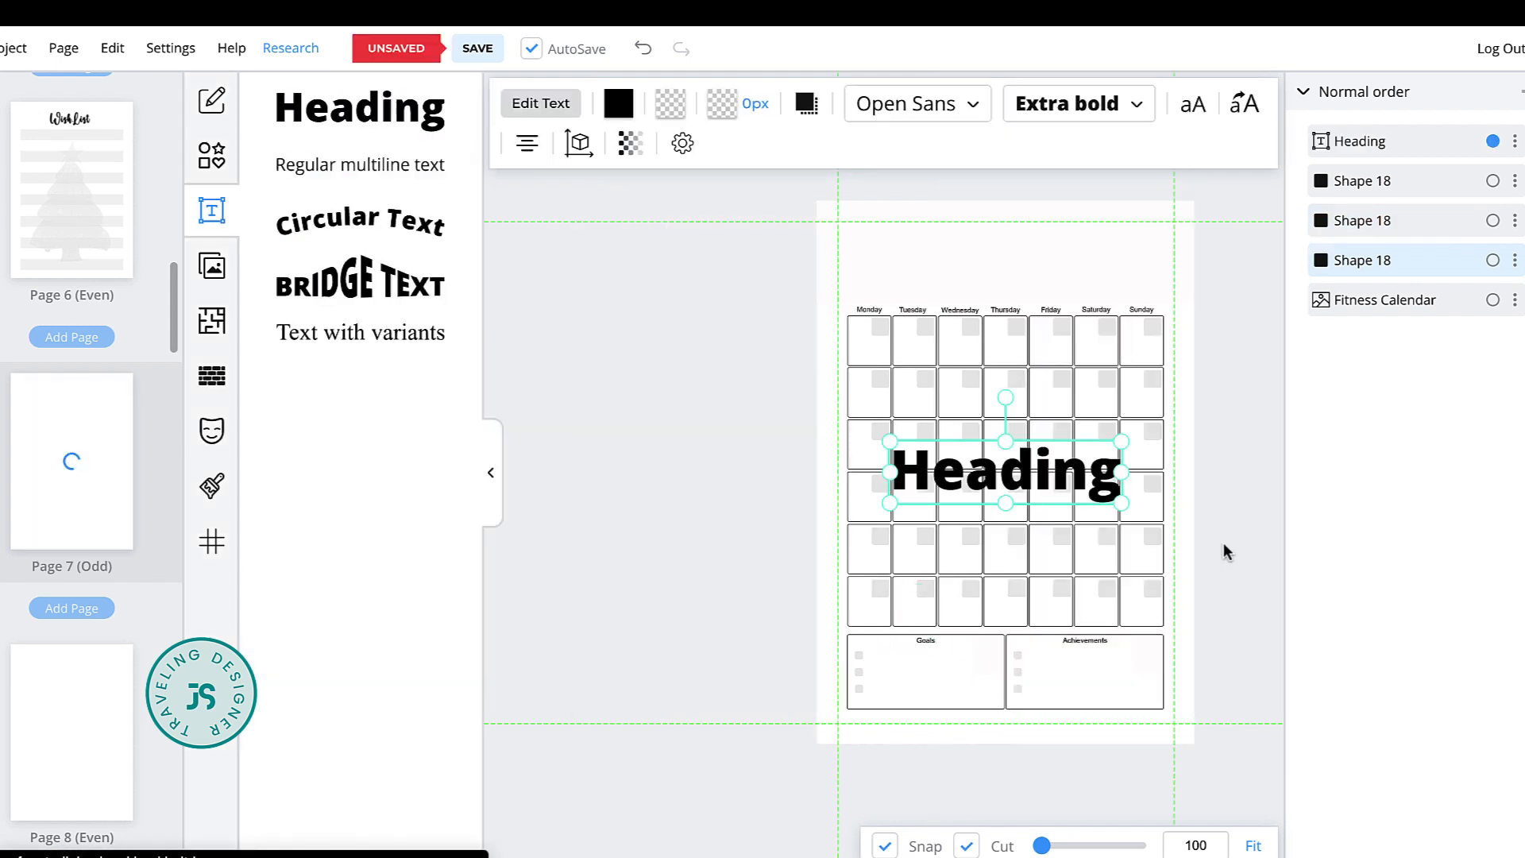
drag(1048, 463, 791, 265)
text(D)
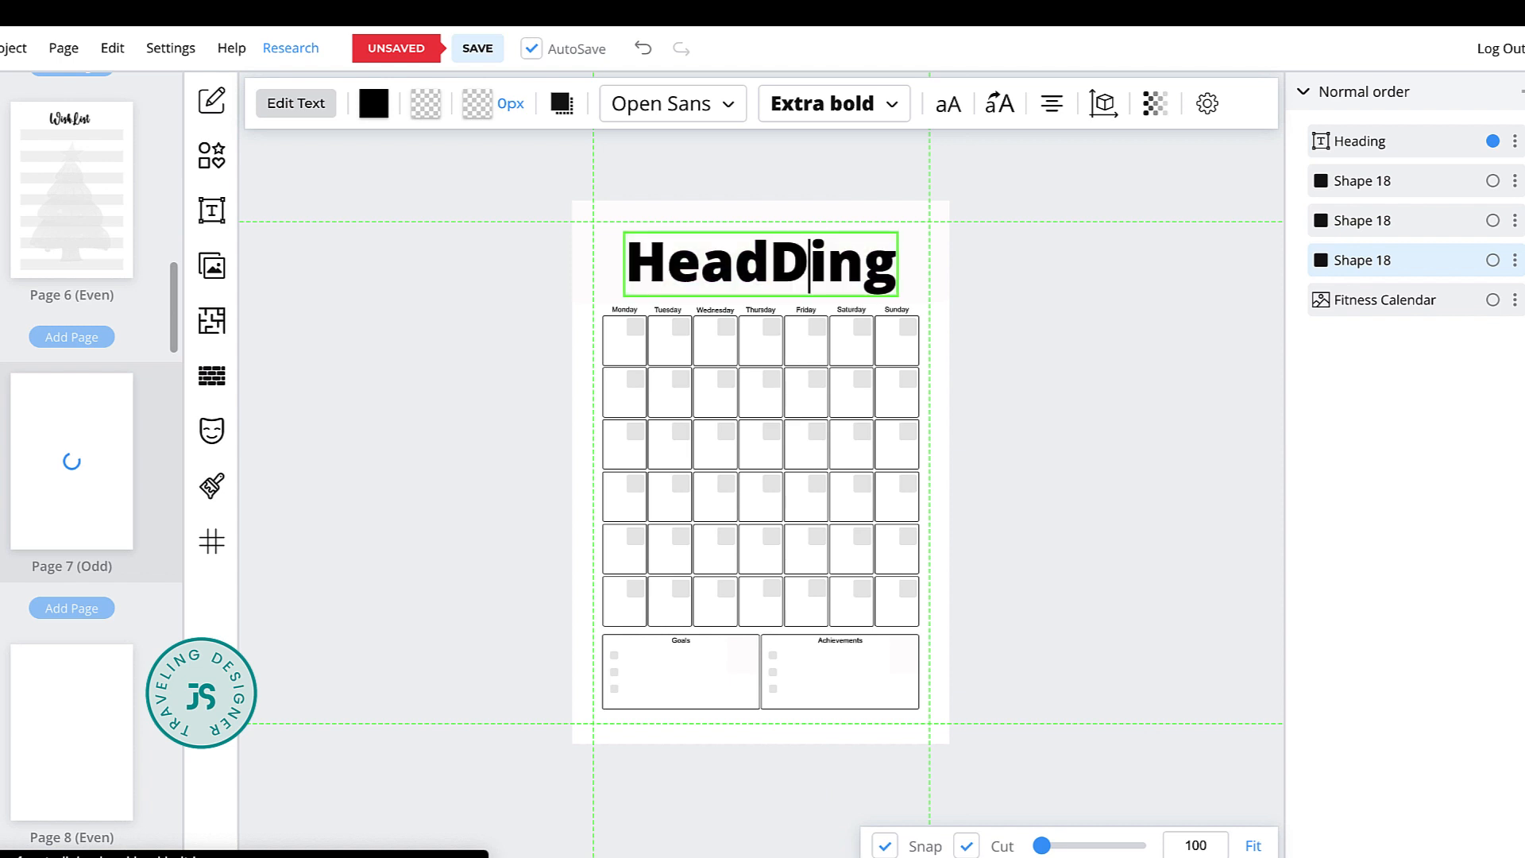
text(ecember)
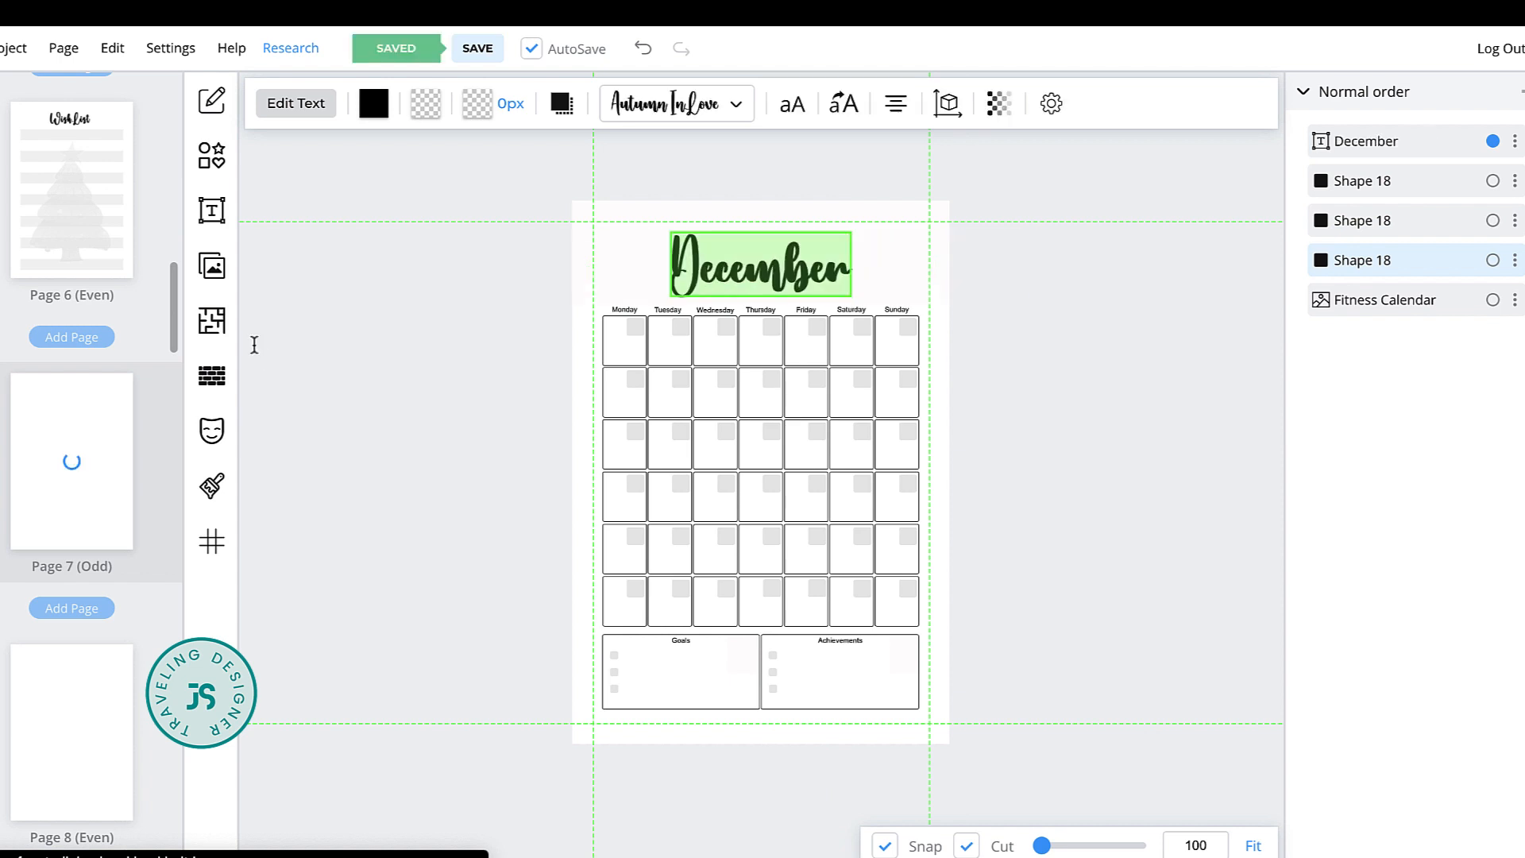
click(252, 349)
Insert the Pixabay image of fir branches with hanging red baubles and enlarge it to fill page 7
click(212, 266)
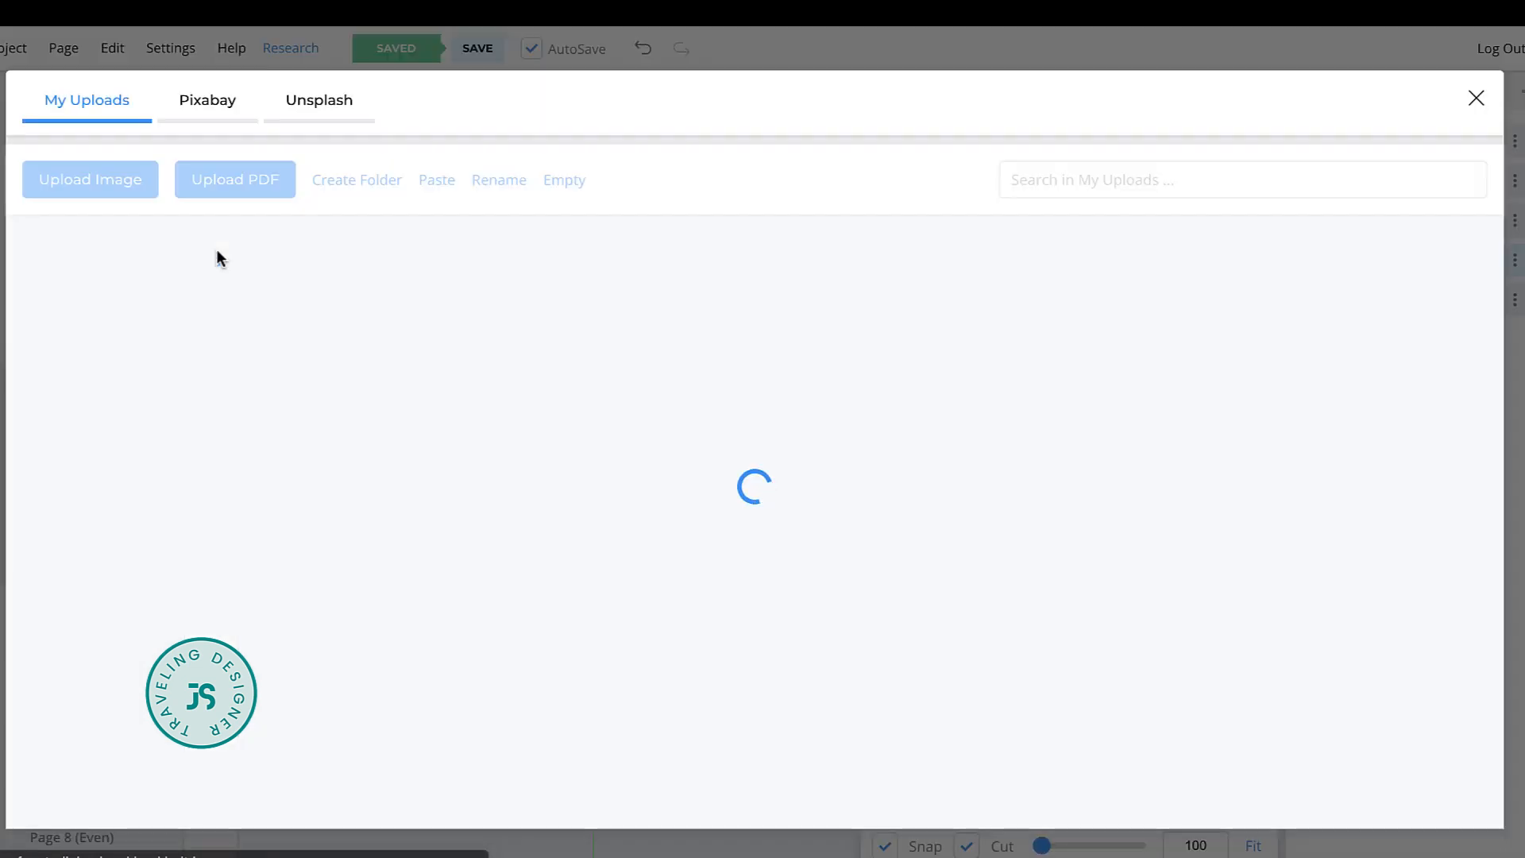
click(237, 116)
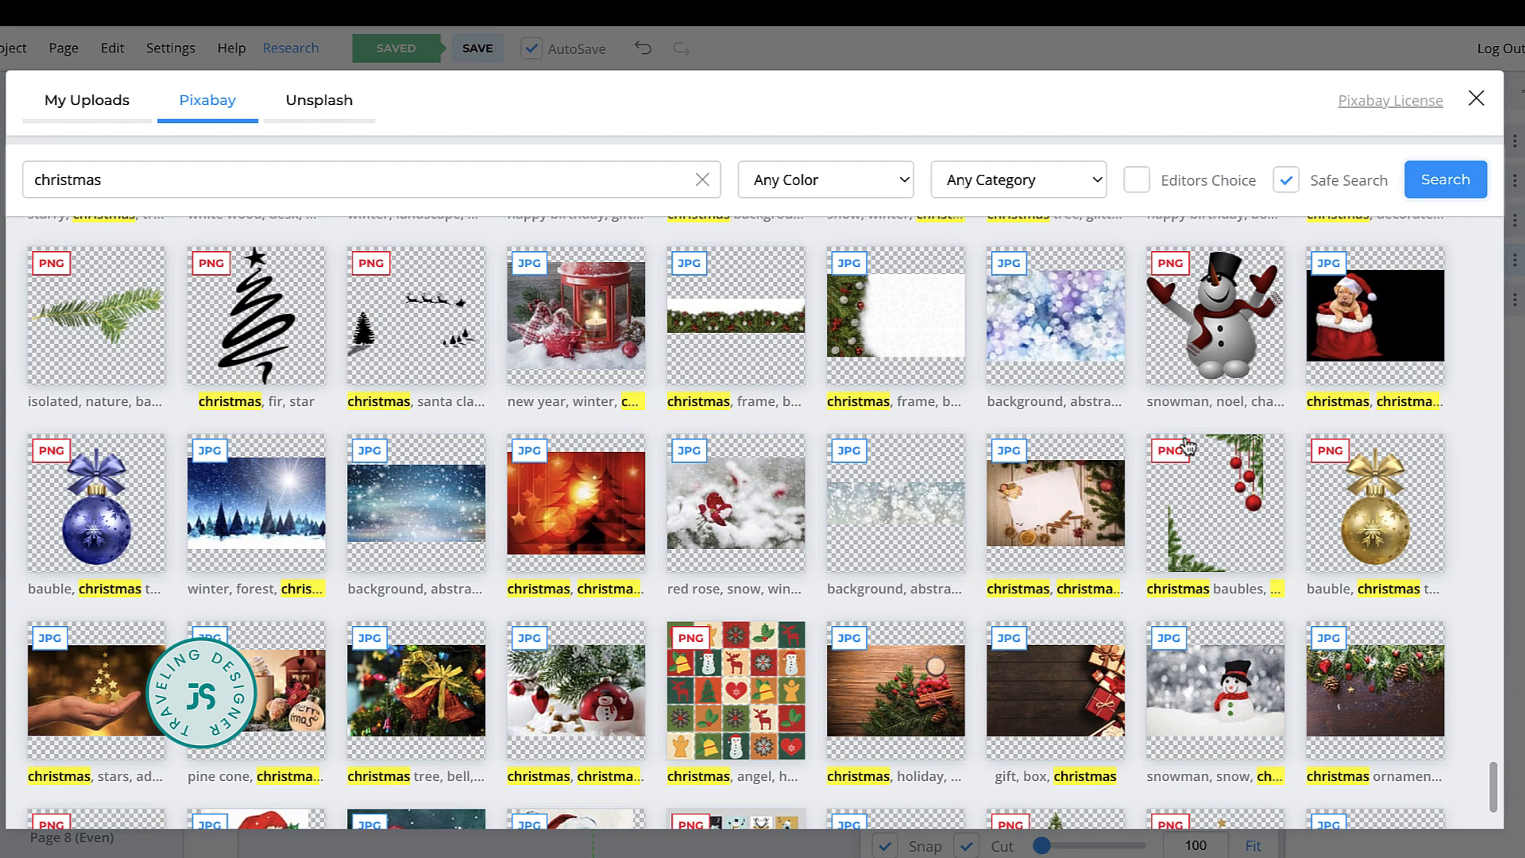
click(1205, 471)
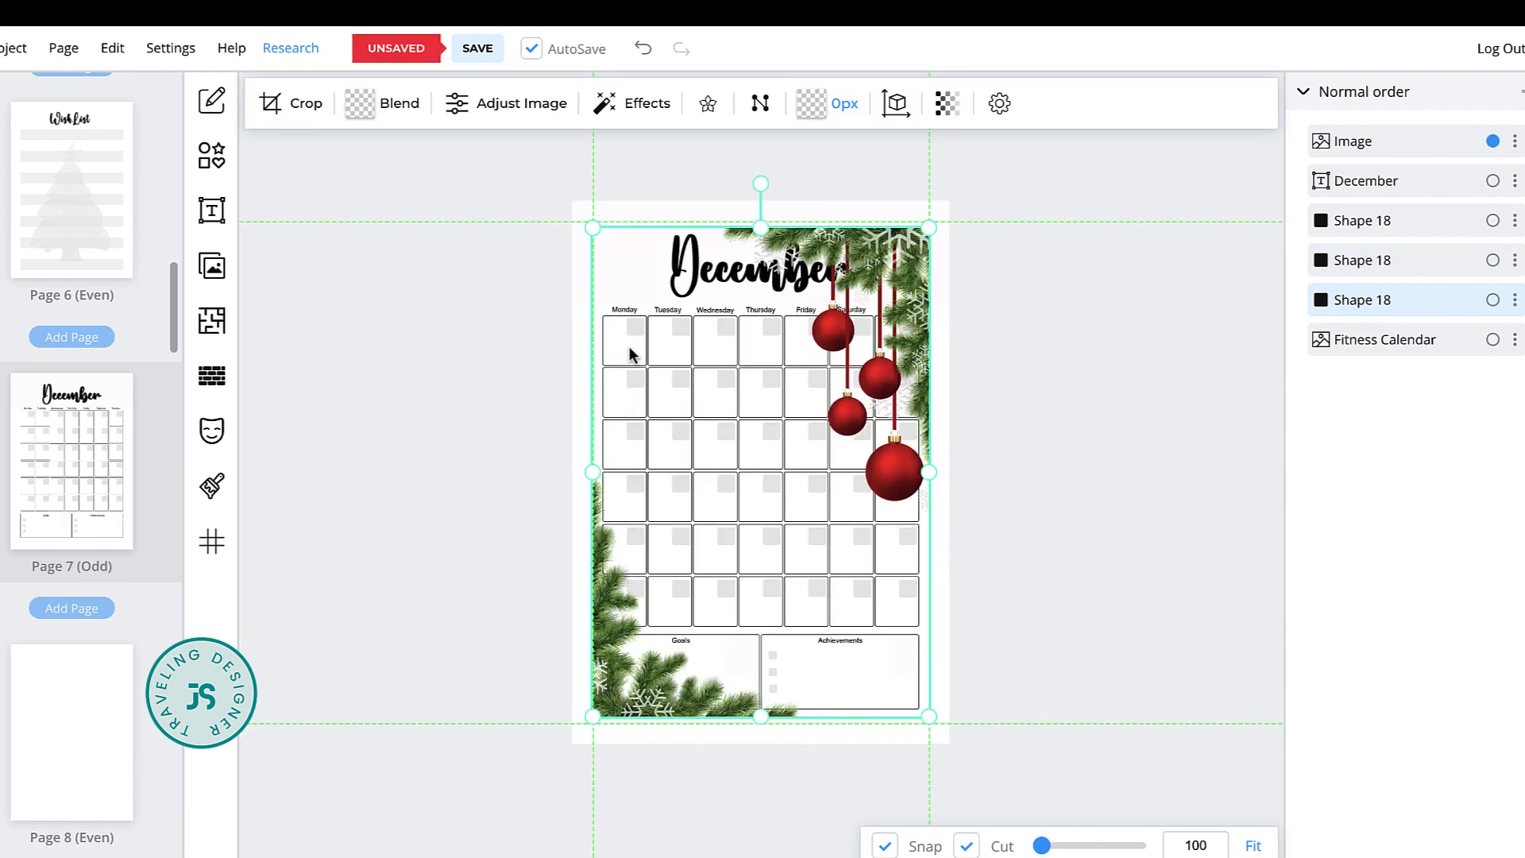
drag(929, 228, 945, 203)
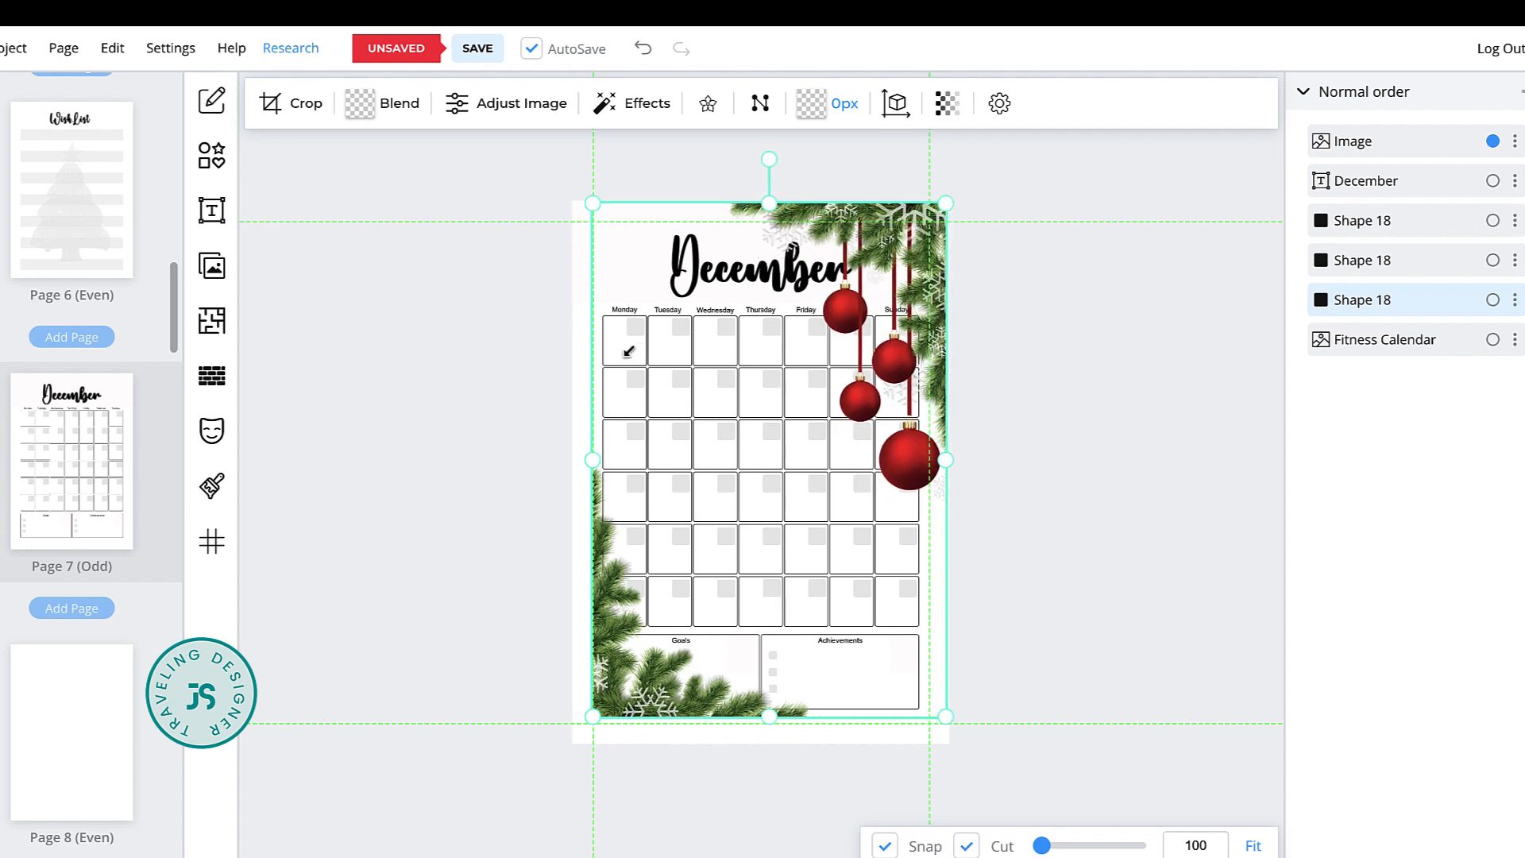
drag(593, 716, 574, 745)
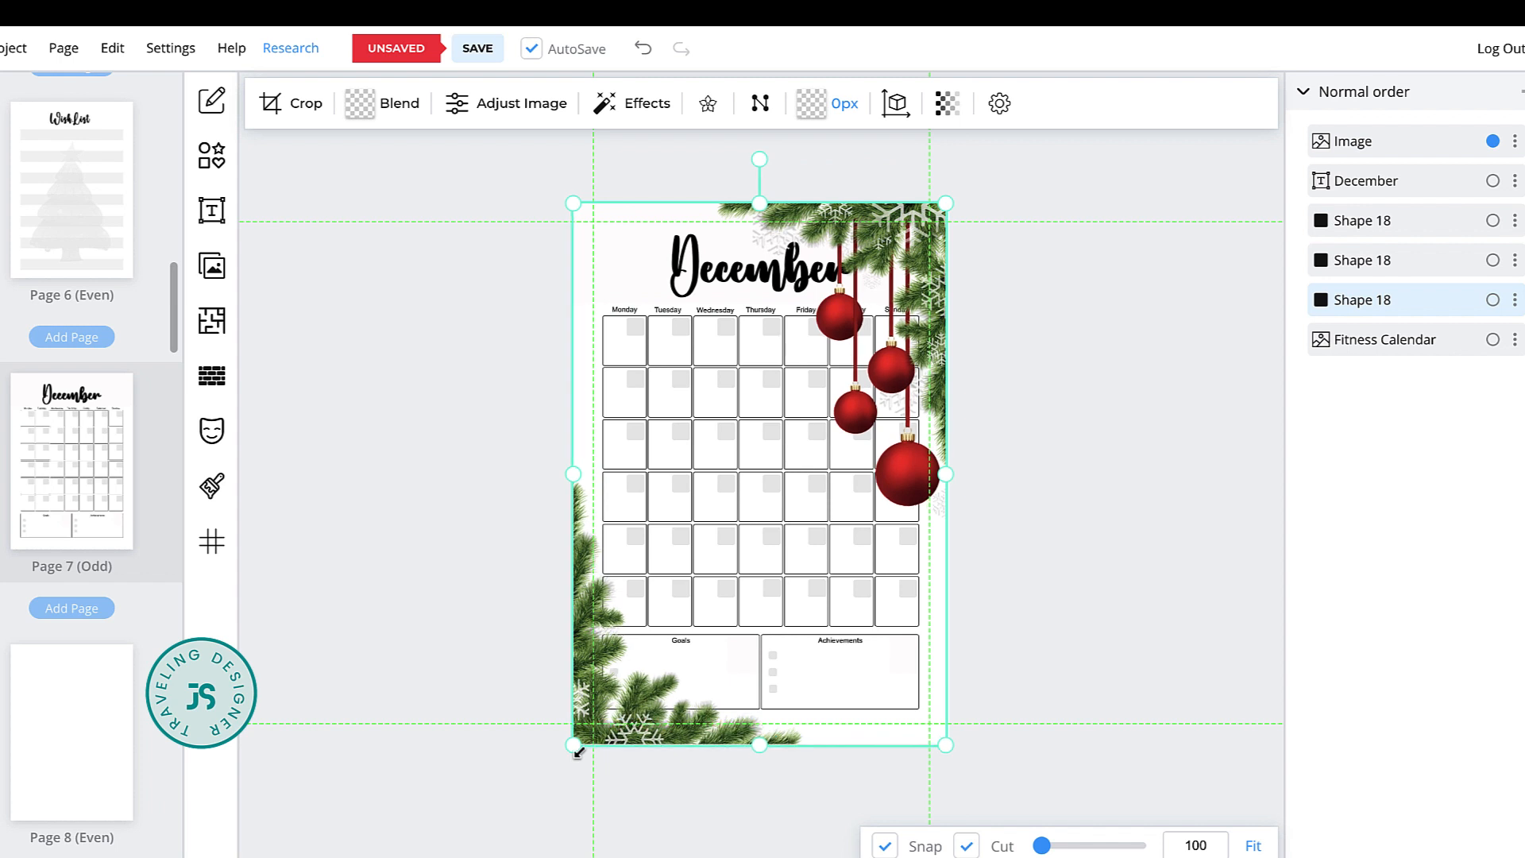
drag(945, 474, 948, 474)
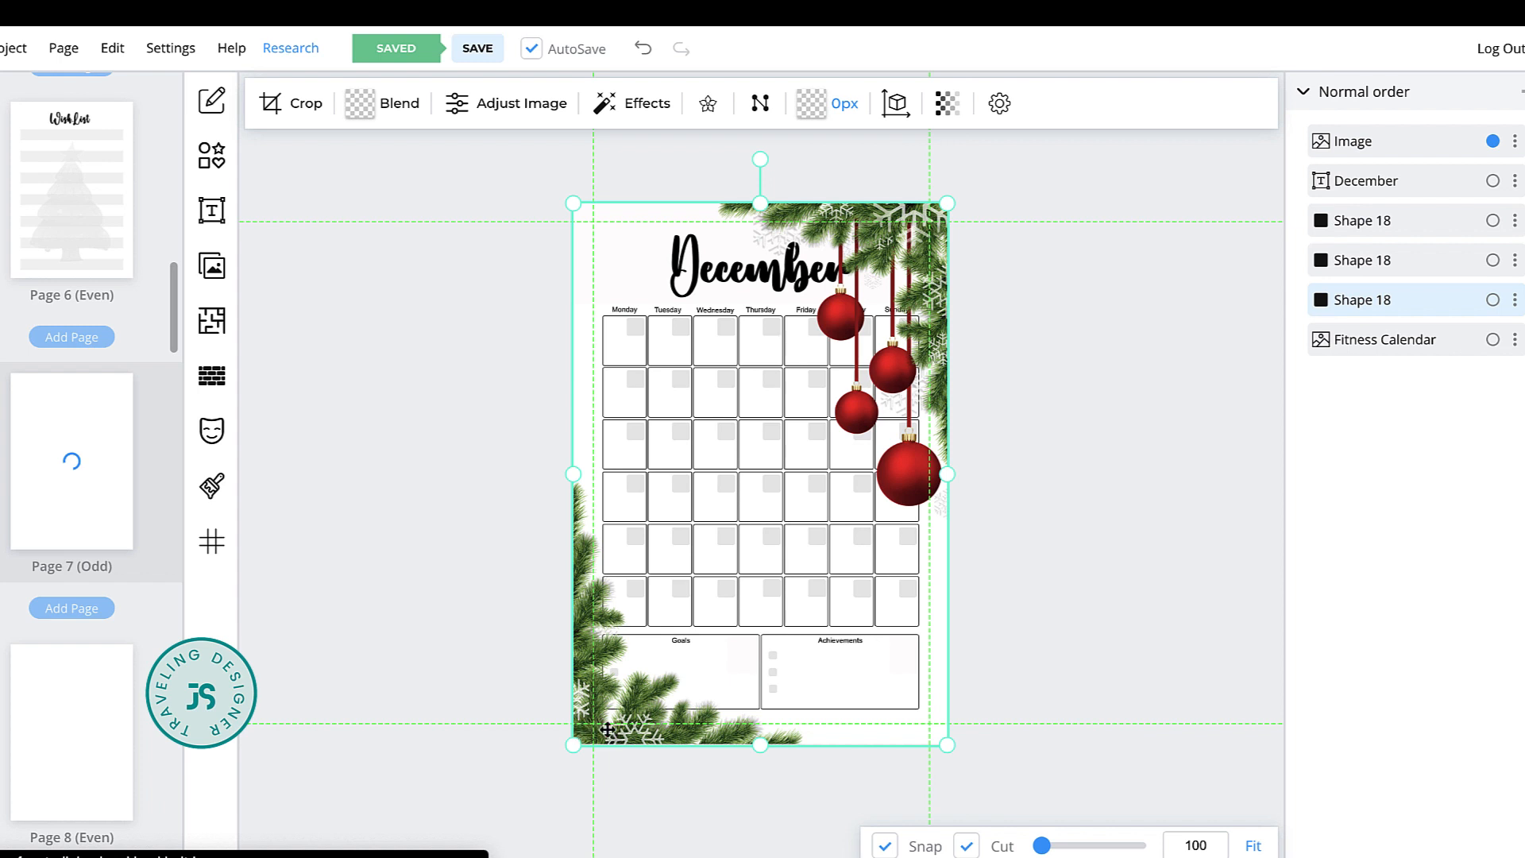
Lower the opacity of the fir branch and bauble image to 14
click(946, 102)
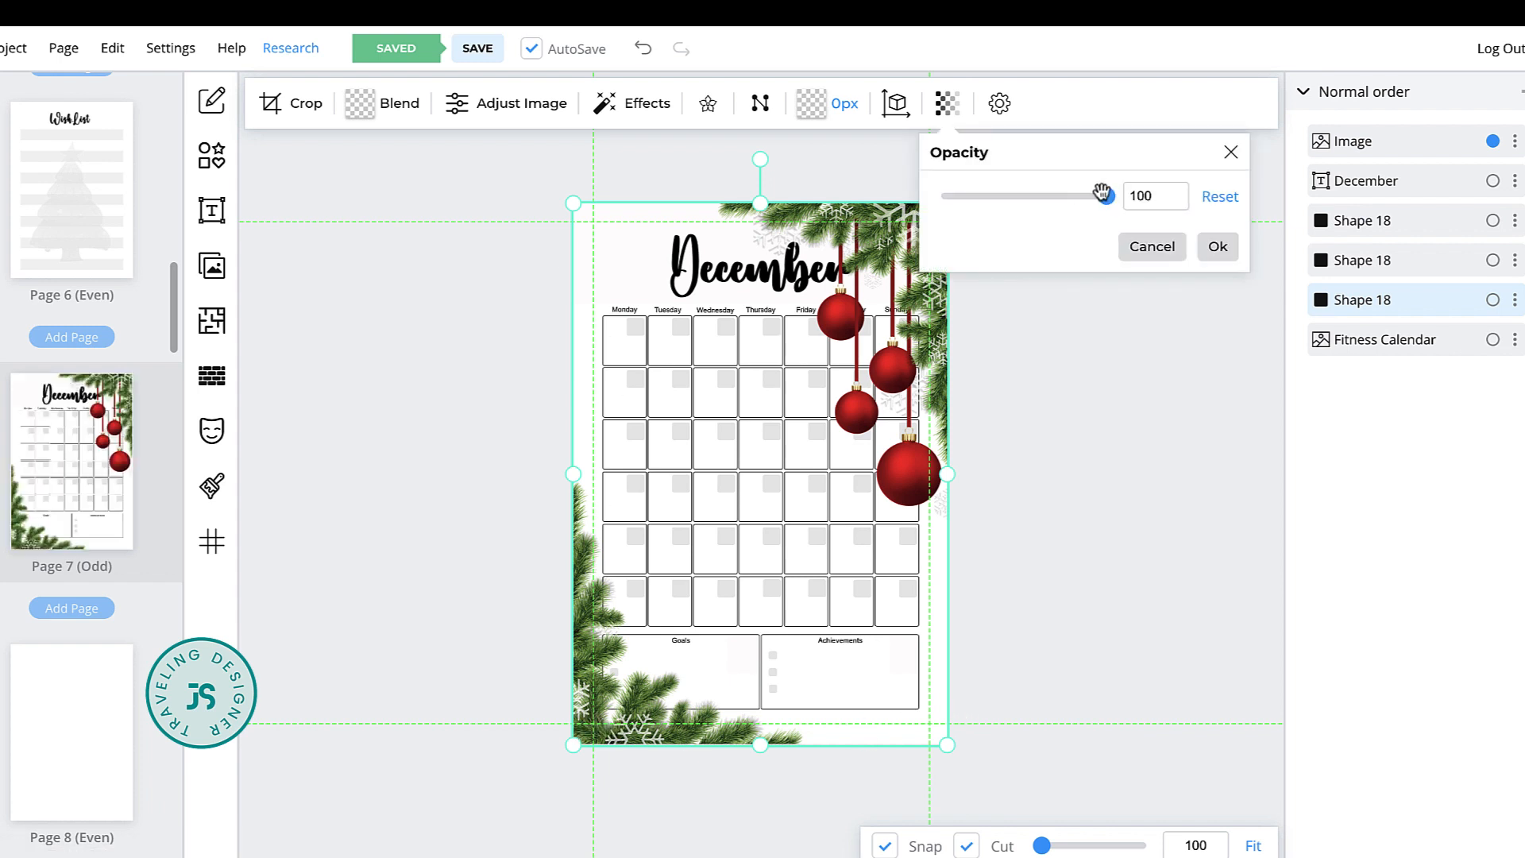
drag(1104, 196, 965, 193)
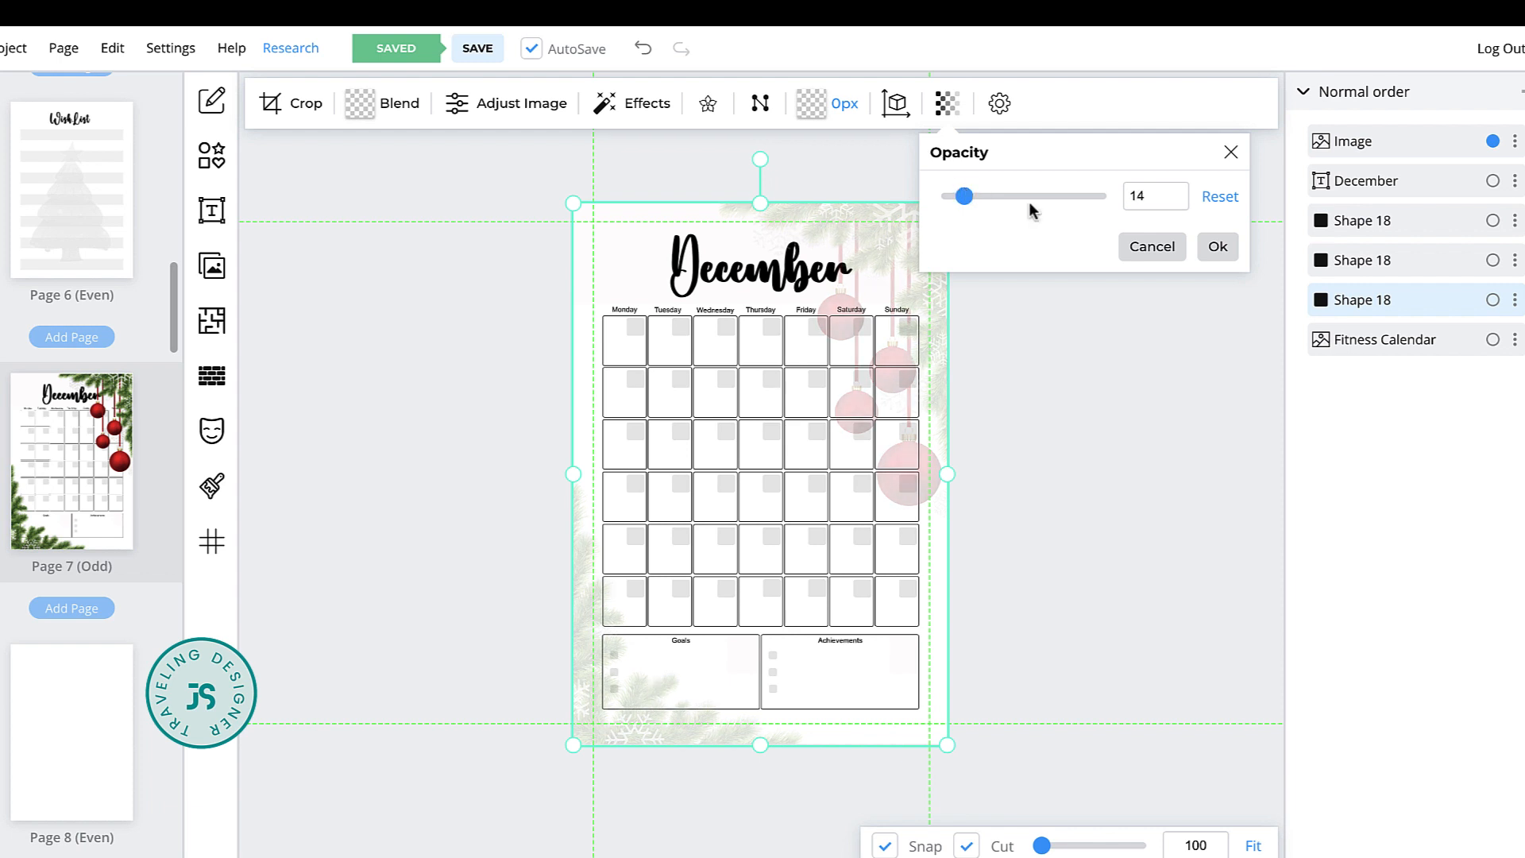
click(1222, 249)
Open page 9 and choose the Shopping List template from the Interior Templates Library
click(98, 586)
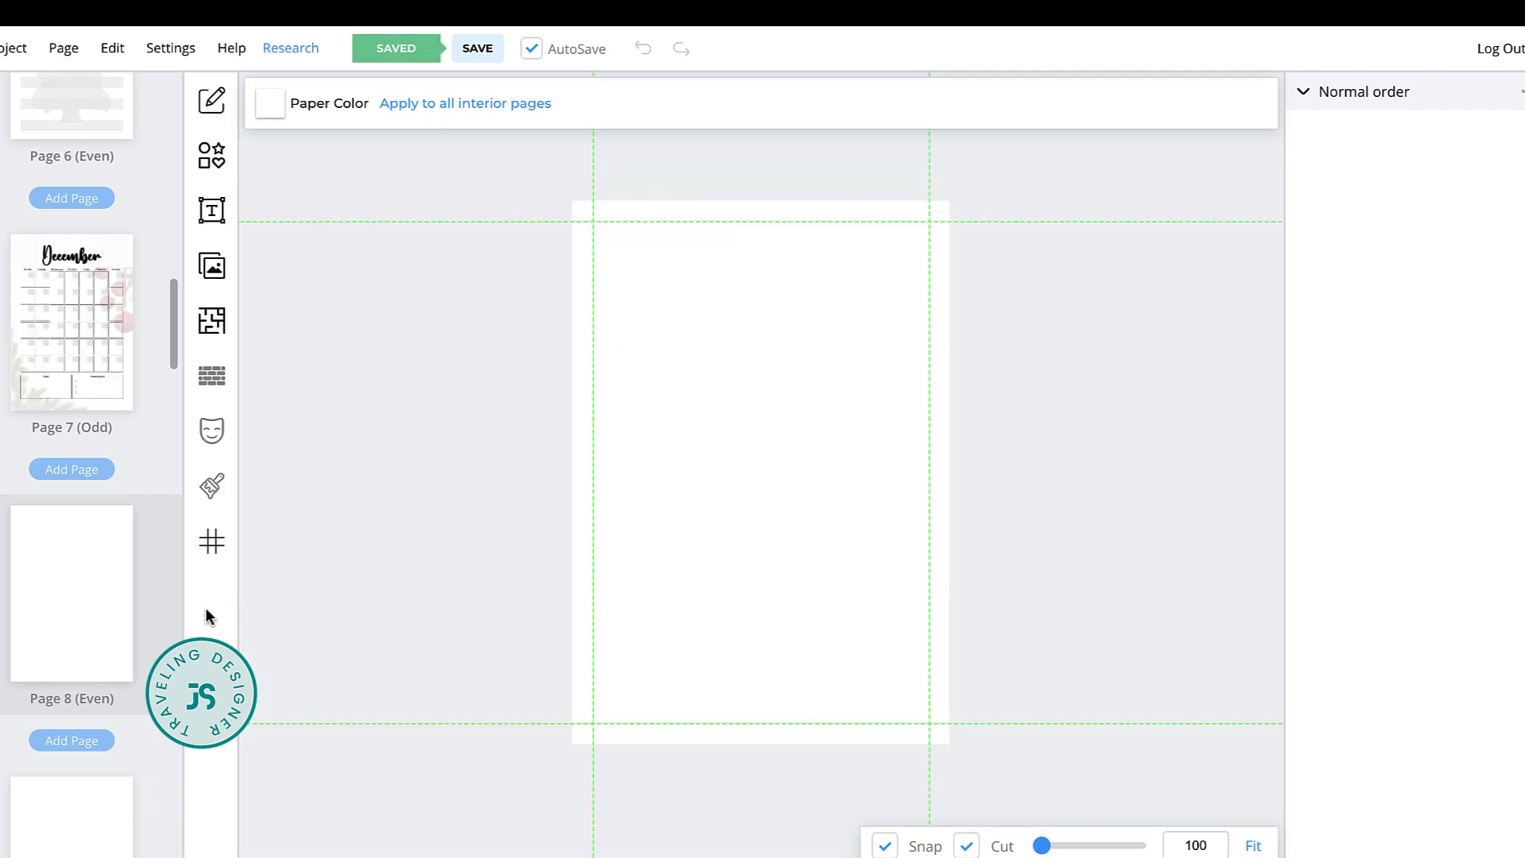
scroll(186, 618, down, 4)
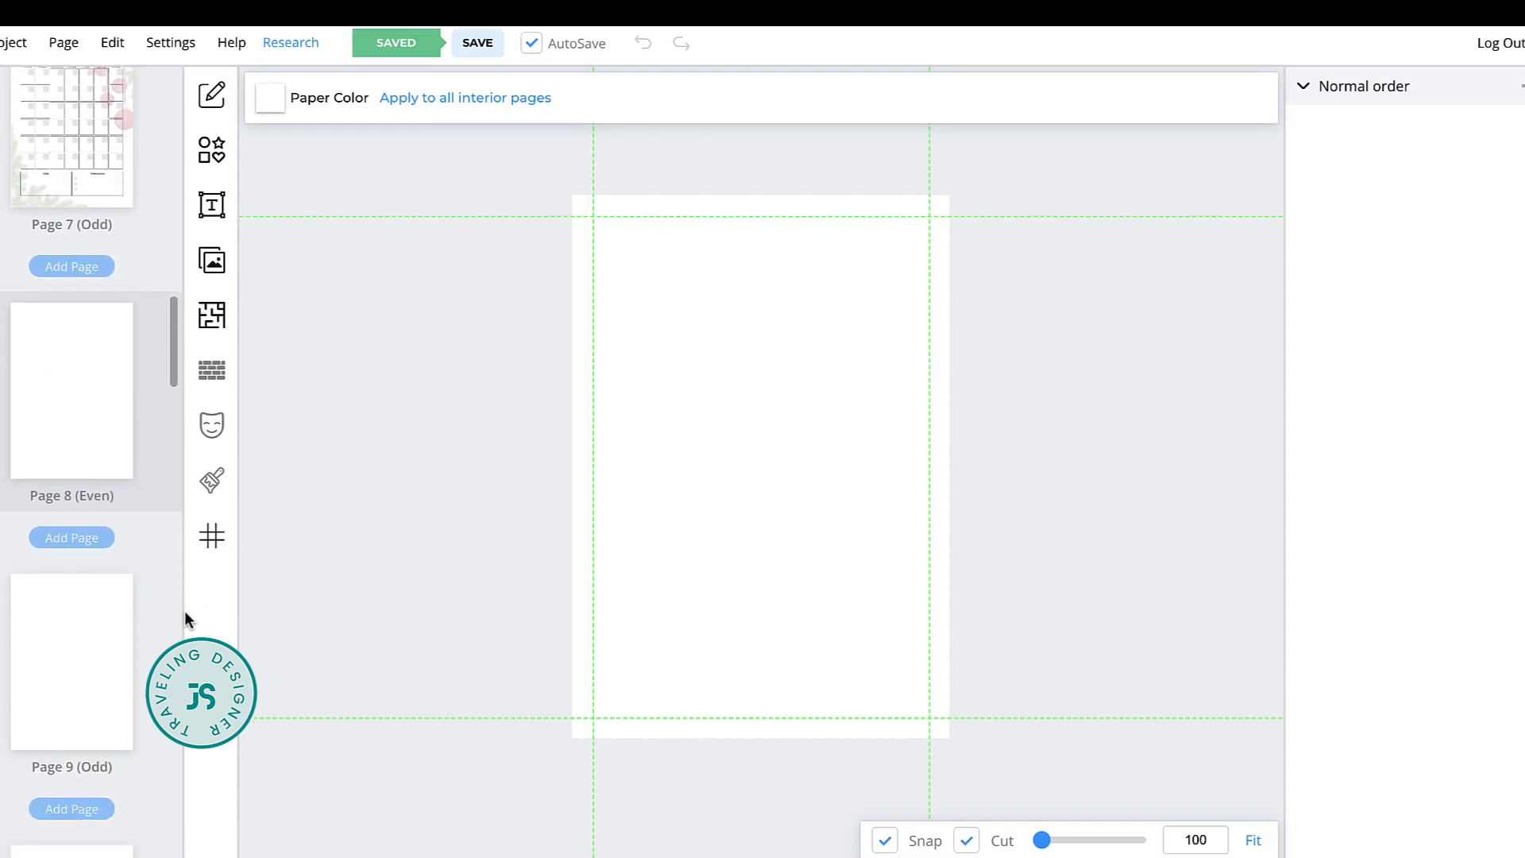
click(96, 658)
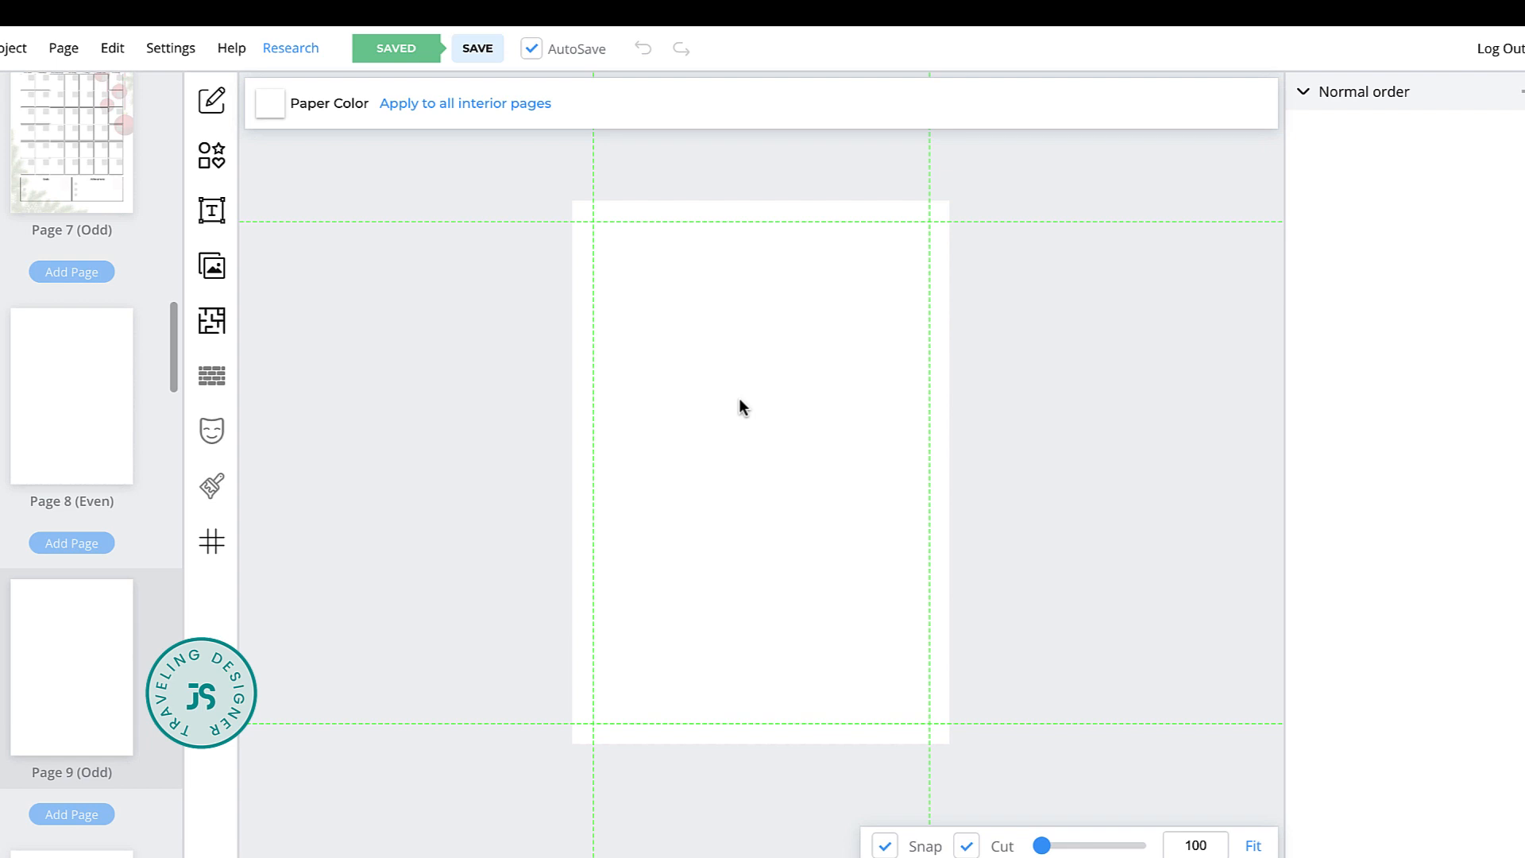
click(216, 325)
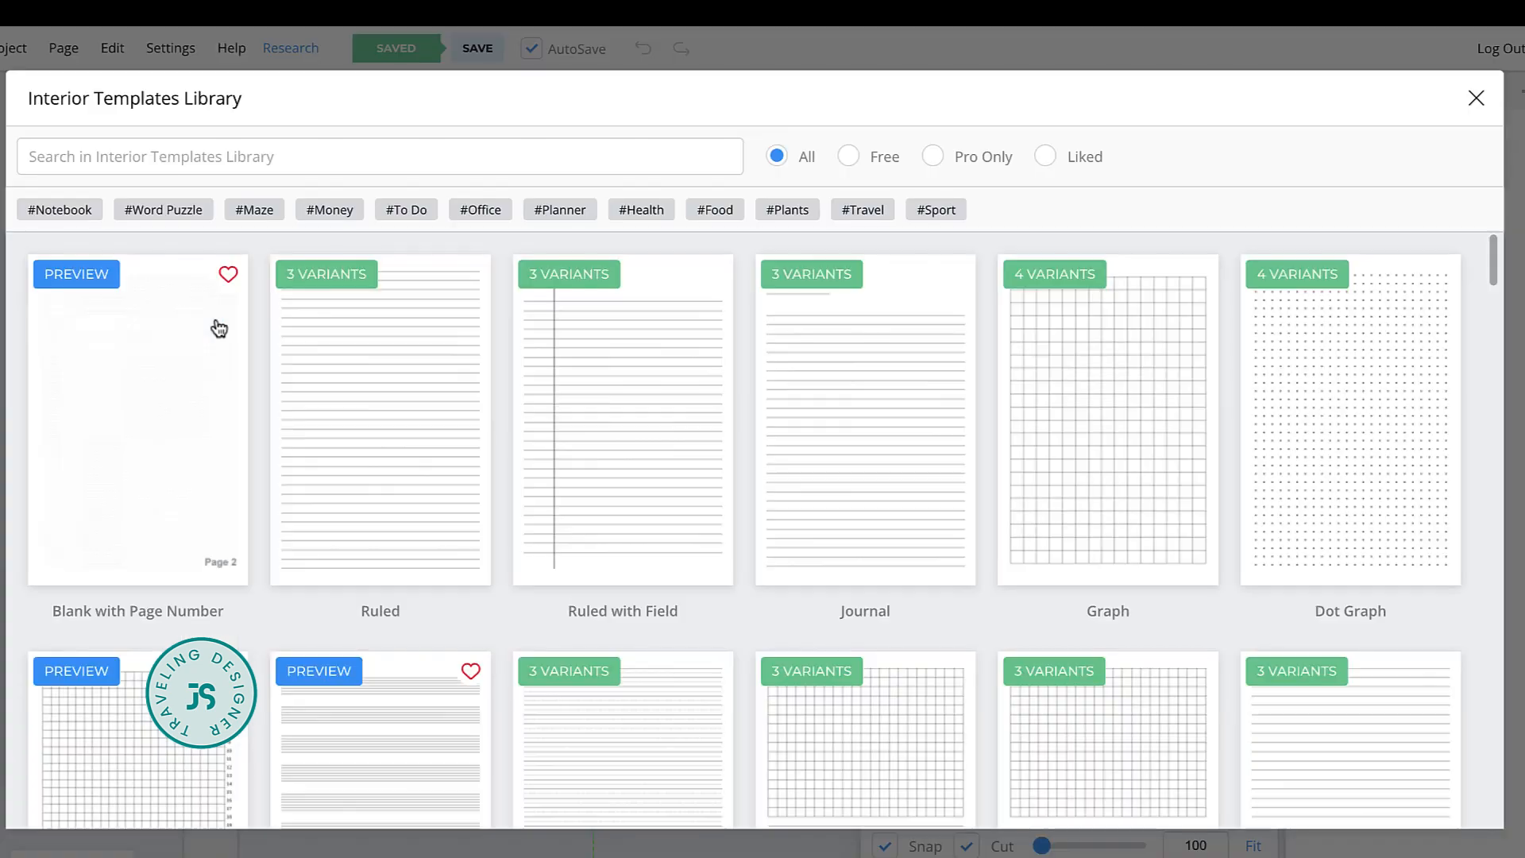
scroll(929, 501, down, 5)
scroll(864, 671, down, 10)
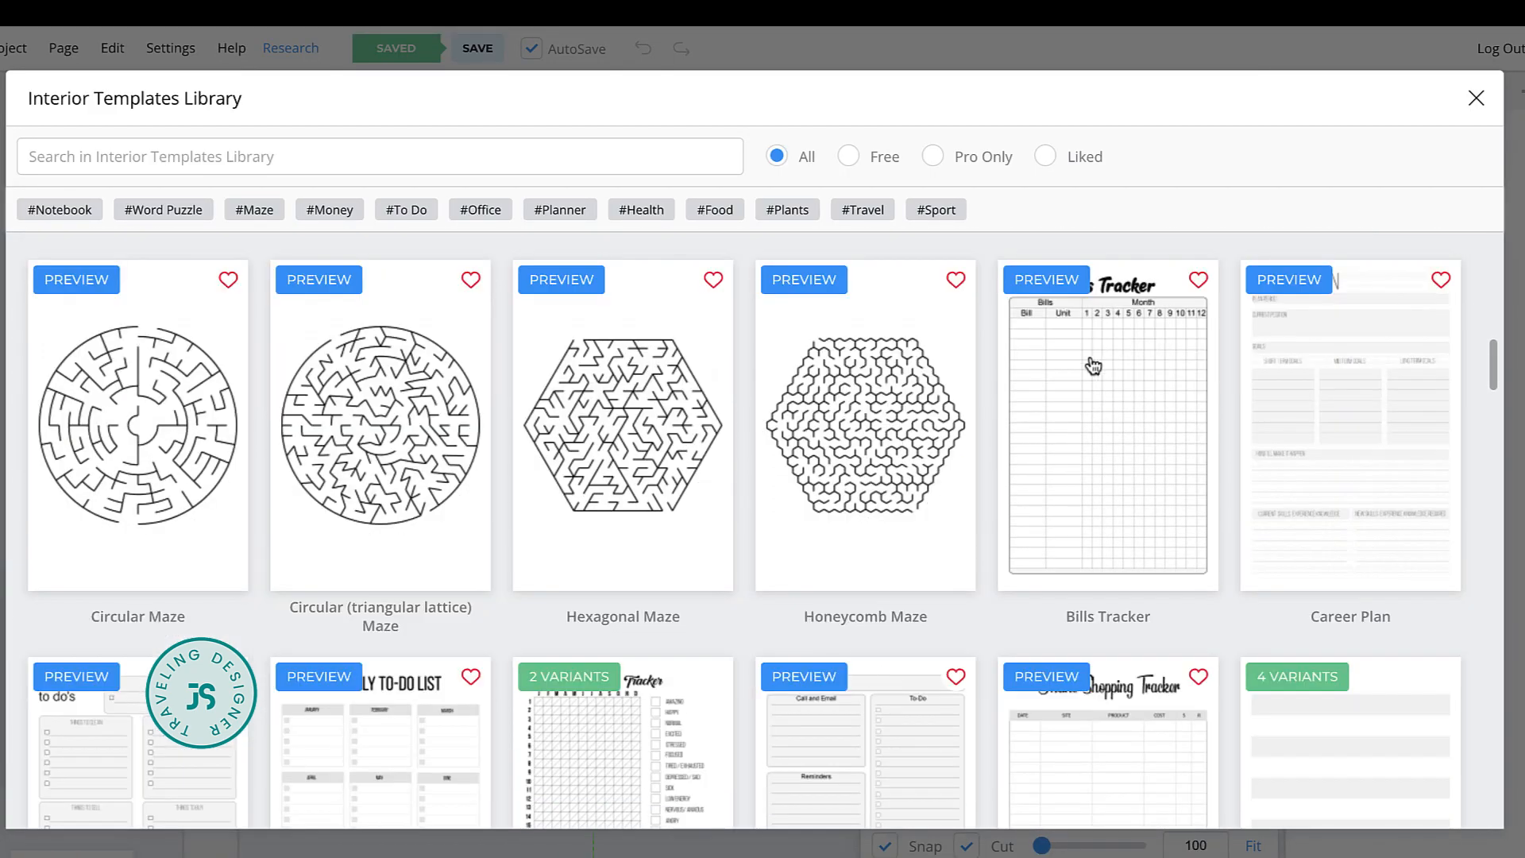
scroll(1112, 397, up, 1)
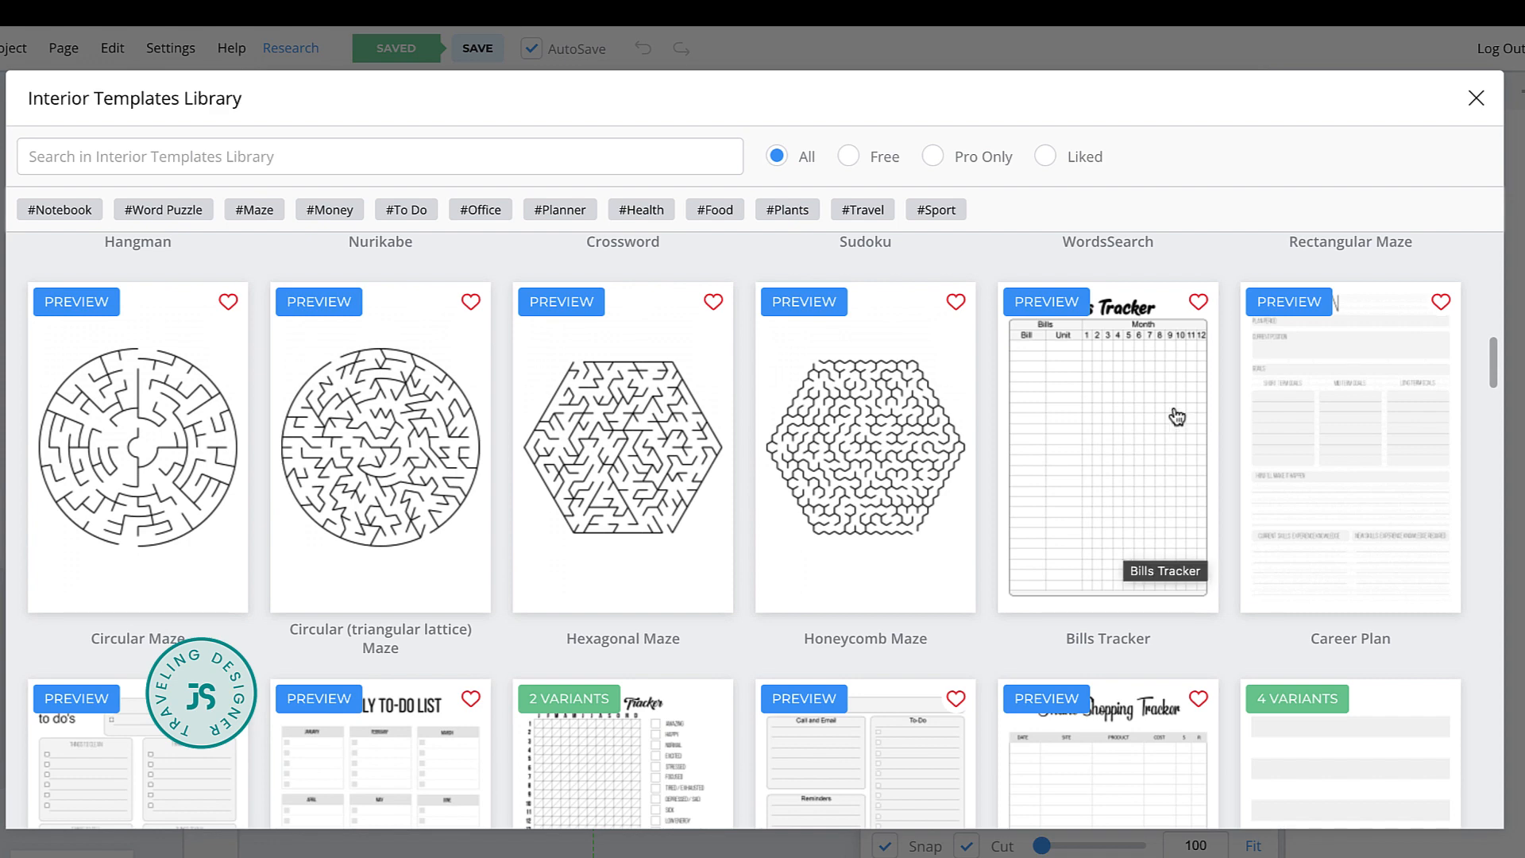
scroll(1125, 497, down, 5)
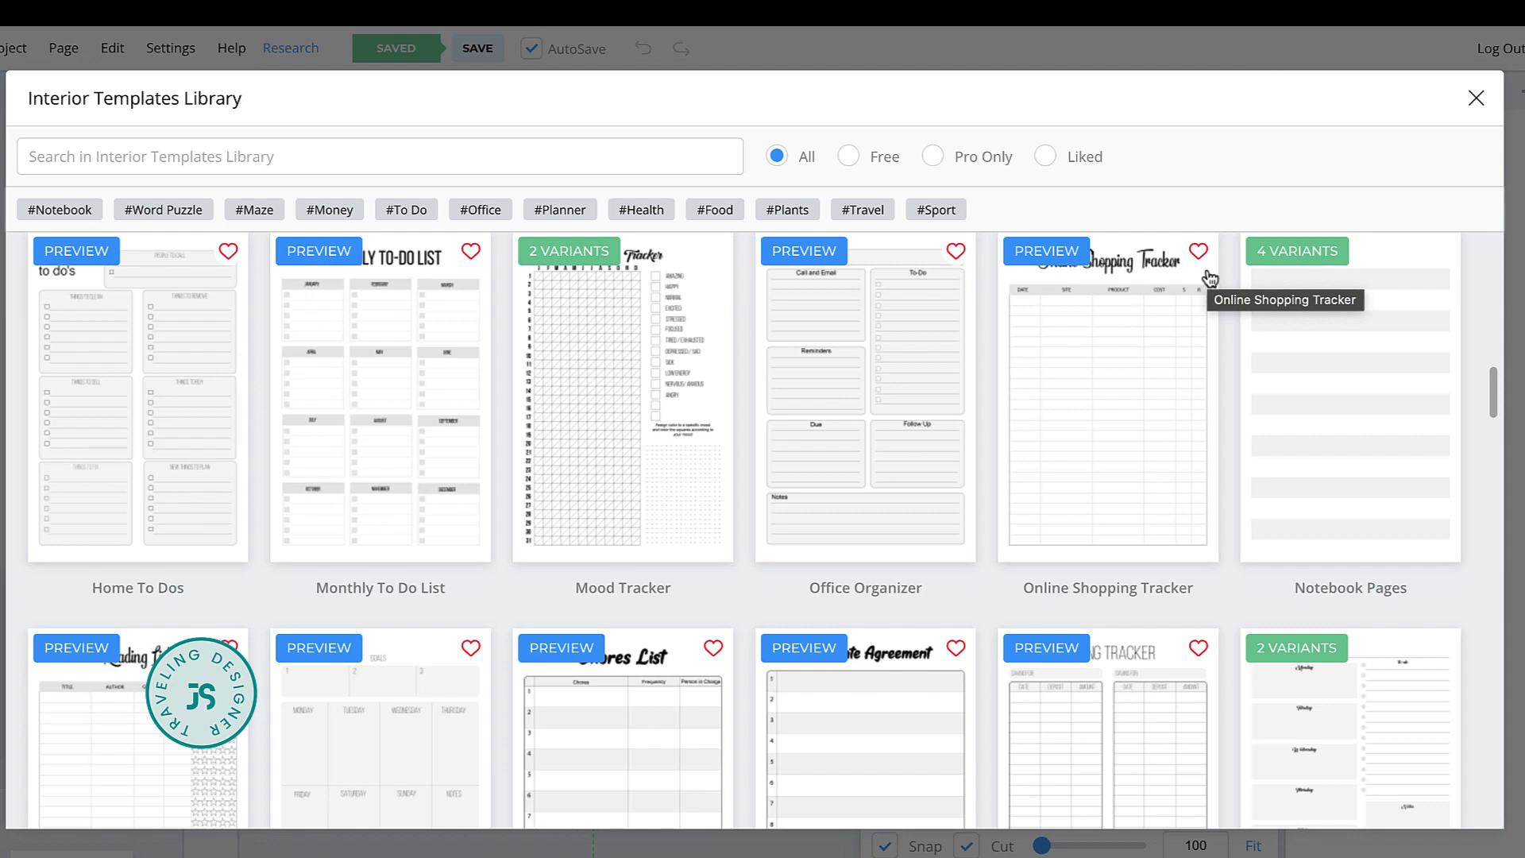
scroll(1124, 503, down, 4)
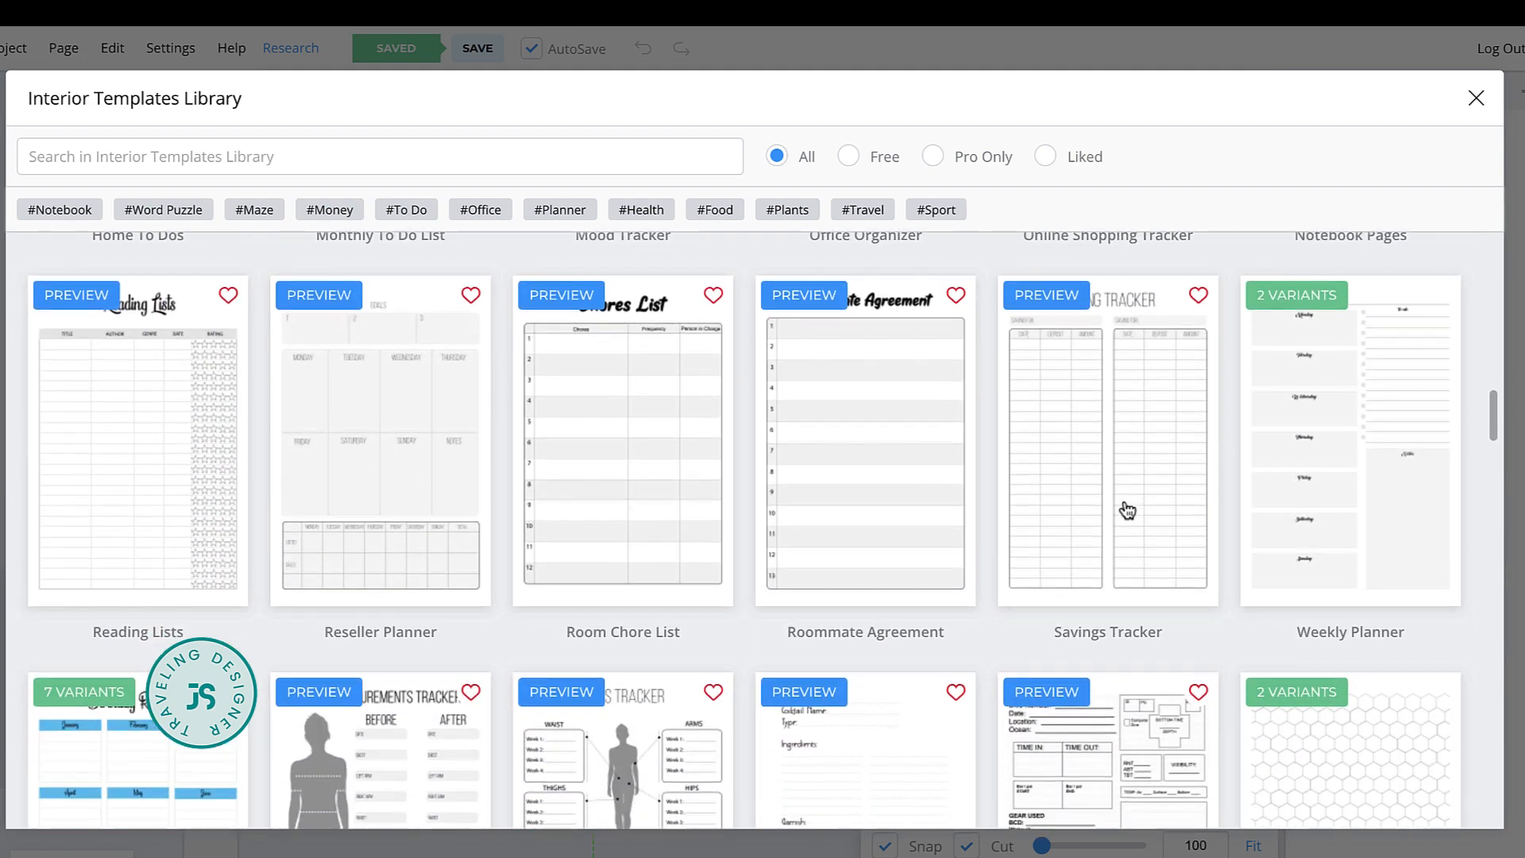
scroll(1128, 510, down, 5)
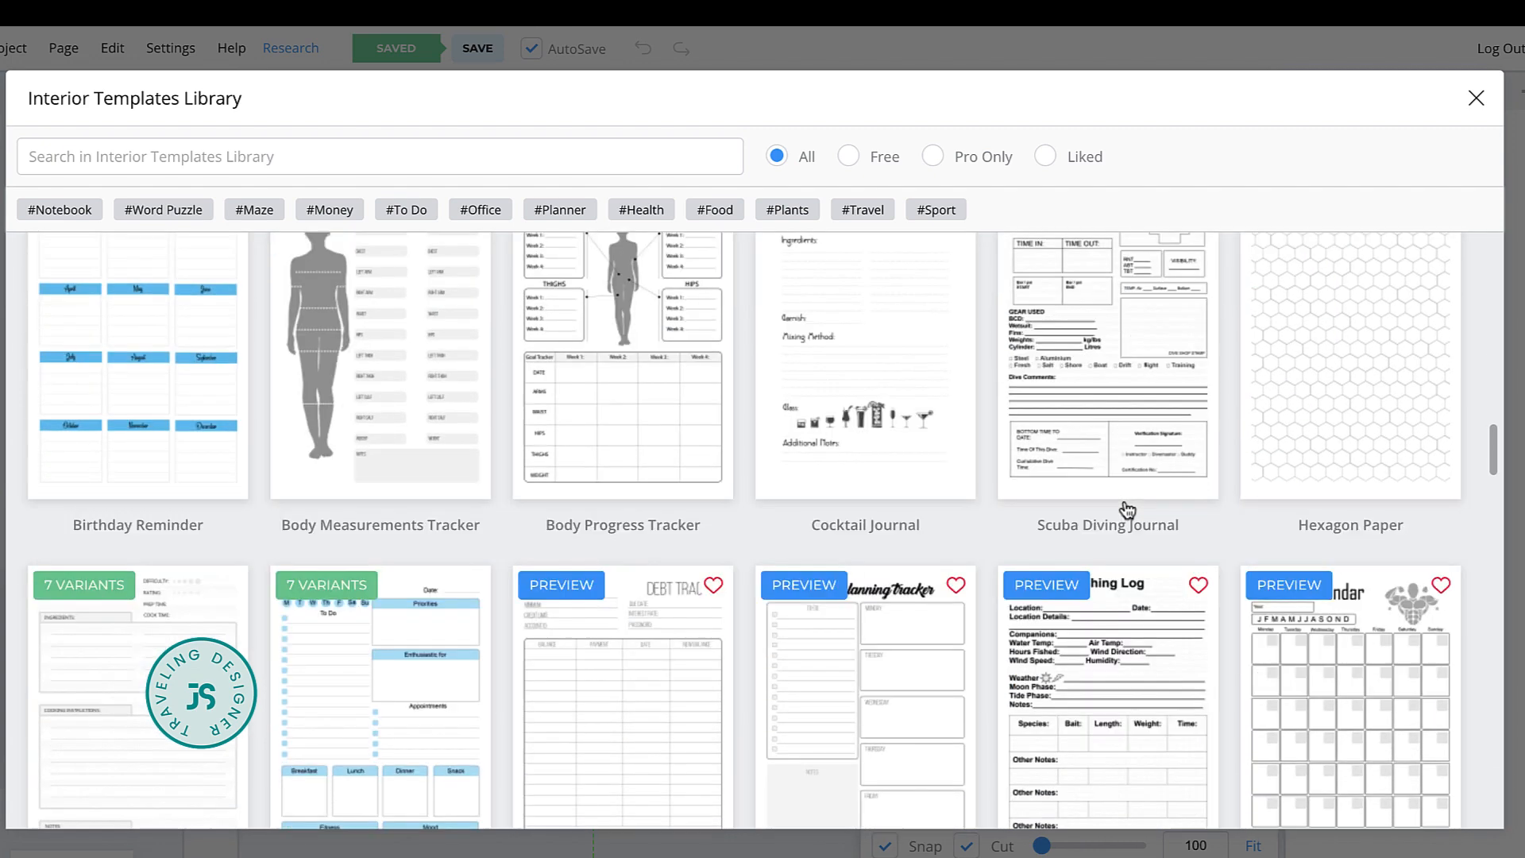
scroll(1127, 510, down, 4)
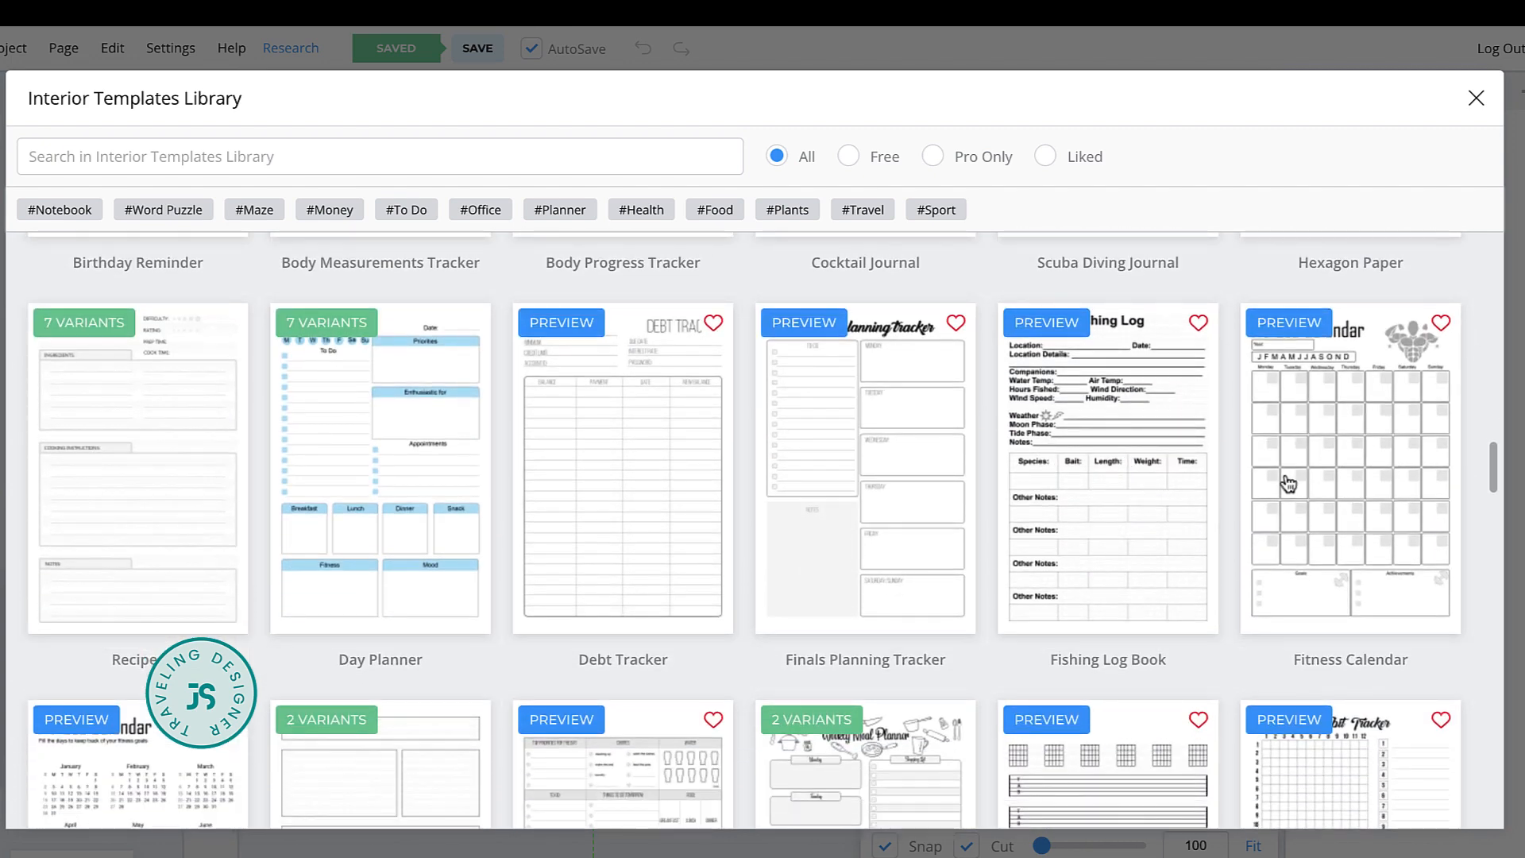
scroll(1378, 483, down, 10)
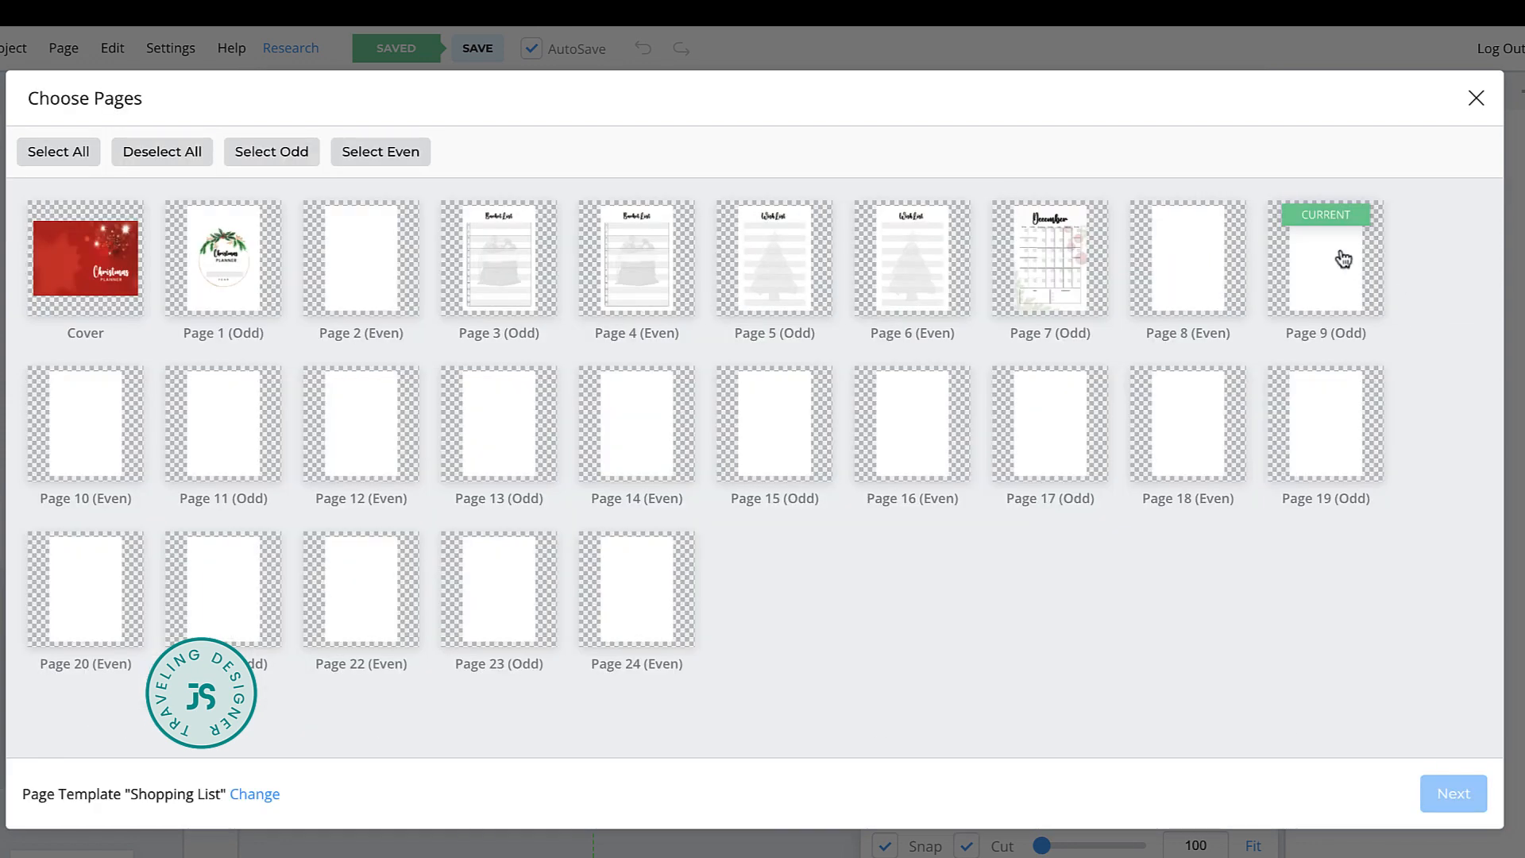
click(180, 549)
Apply the Shopping List template to page 9 with zero margins and the aspect ratio constrained
click(1350, 271)
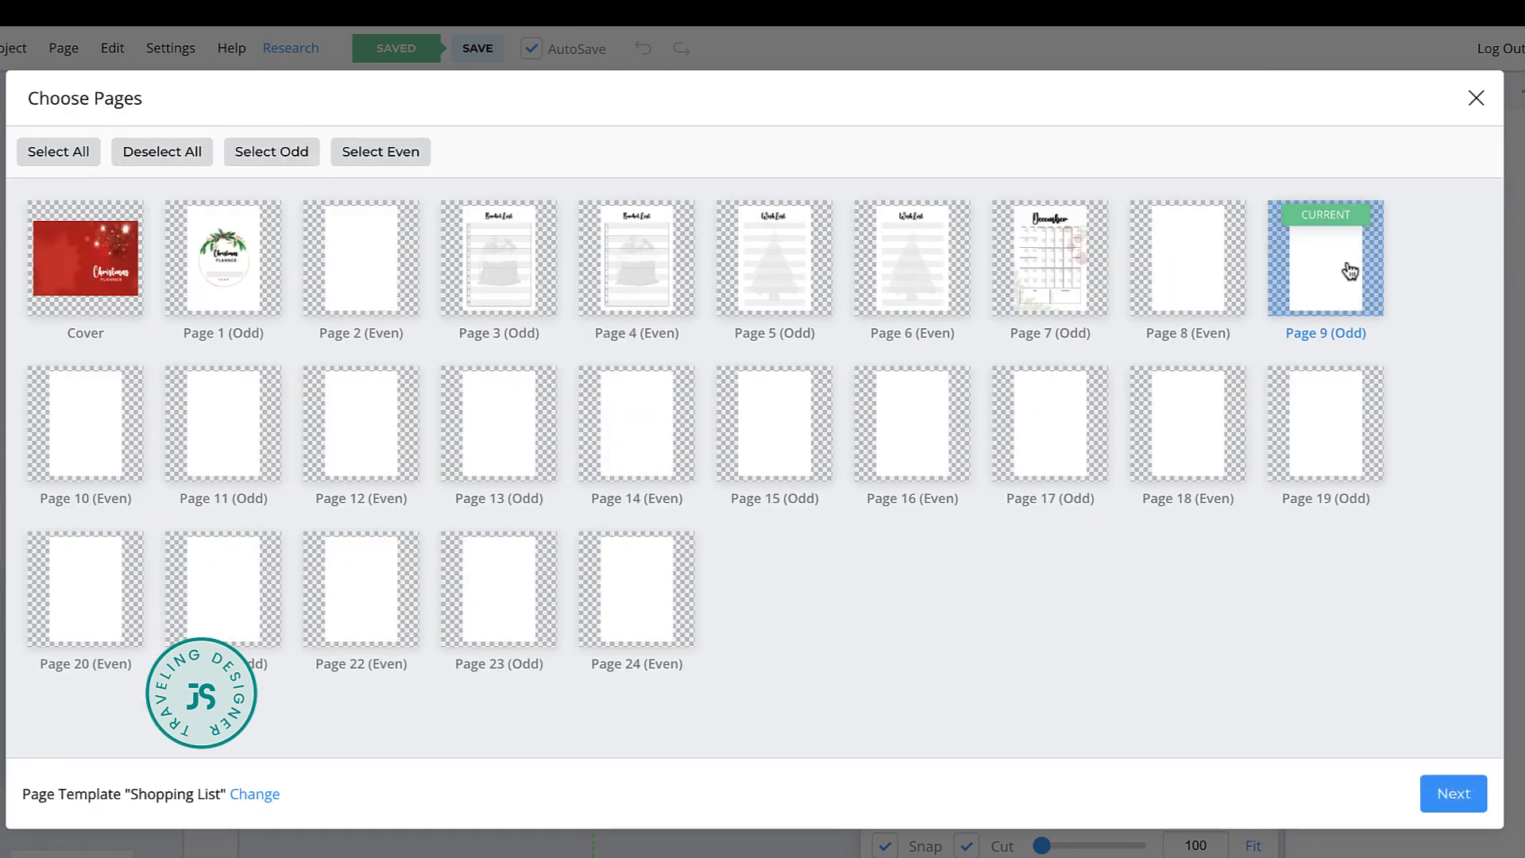
click(1452, 795)
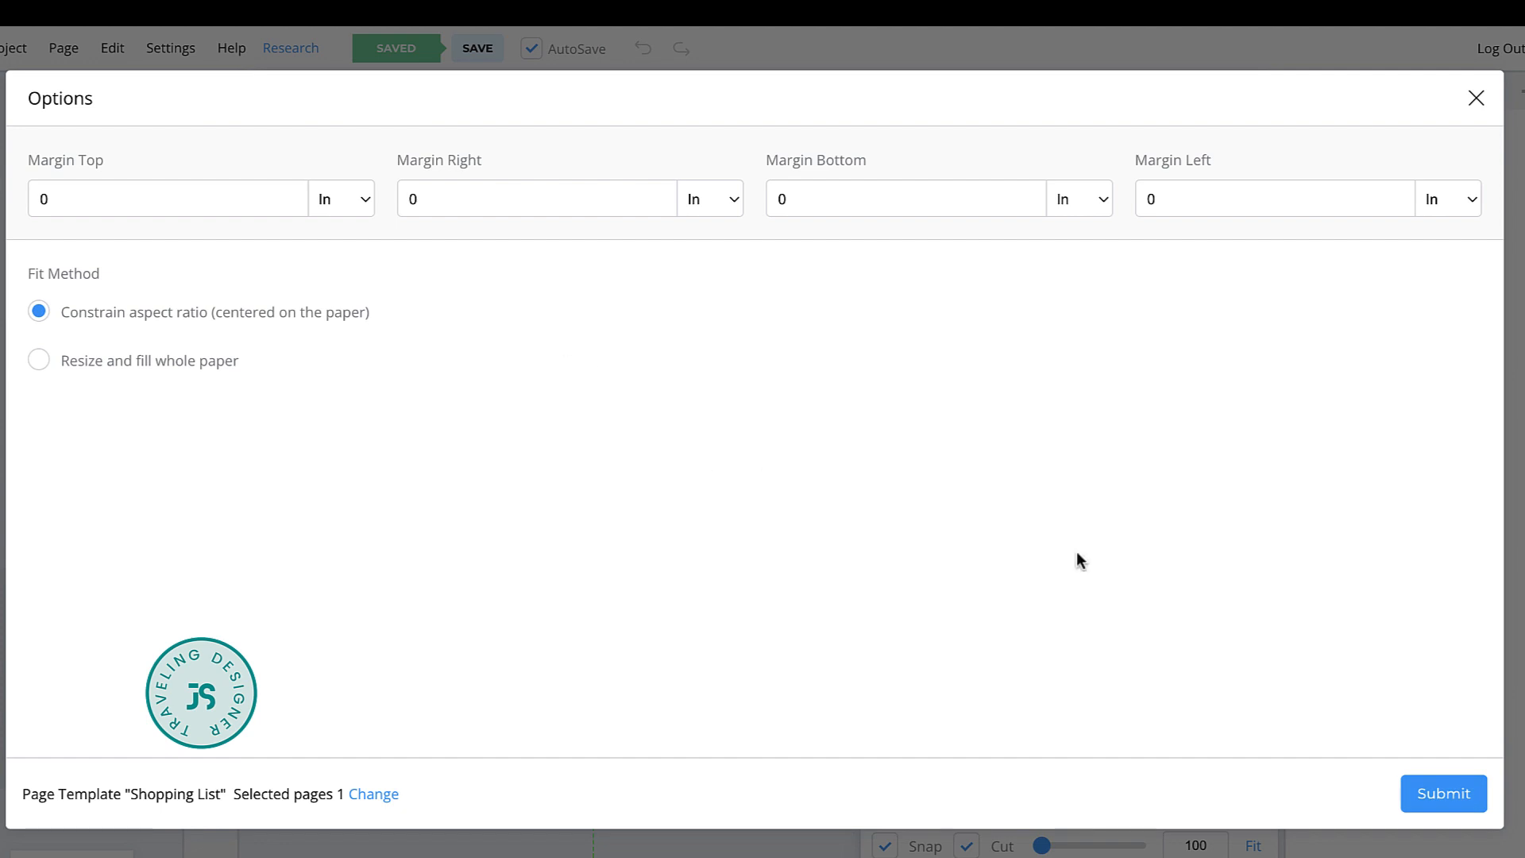
click(1462, 804)
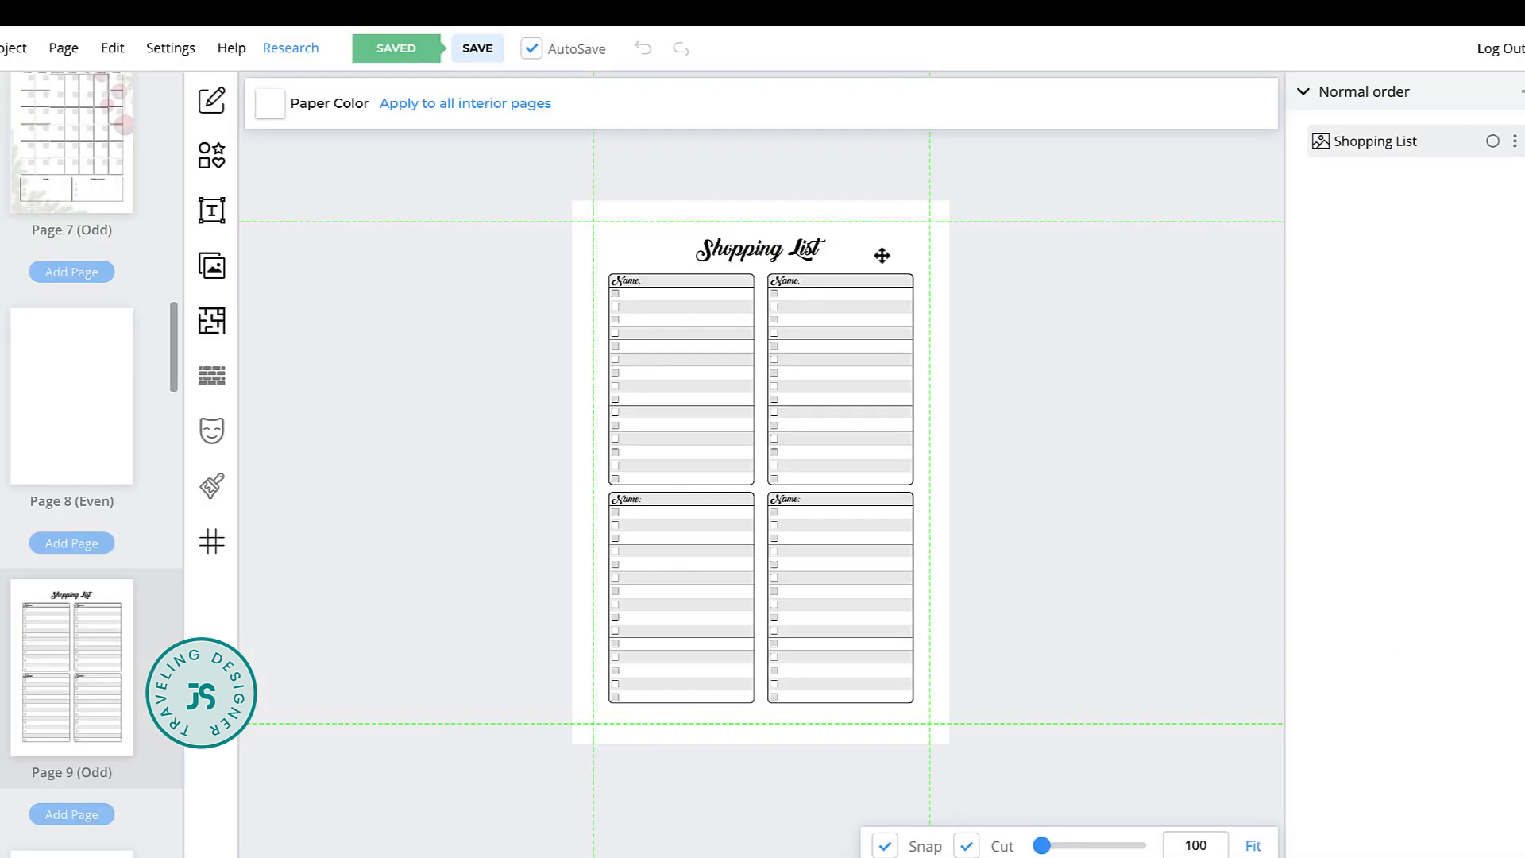
Add the rounded square shape to page 9, widen it and place it over the Shopping List heading
click(219, 161)
click(280, 608)
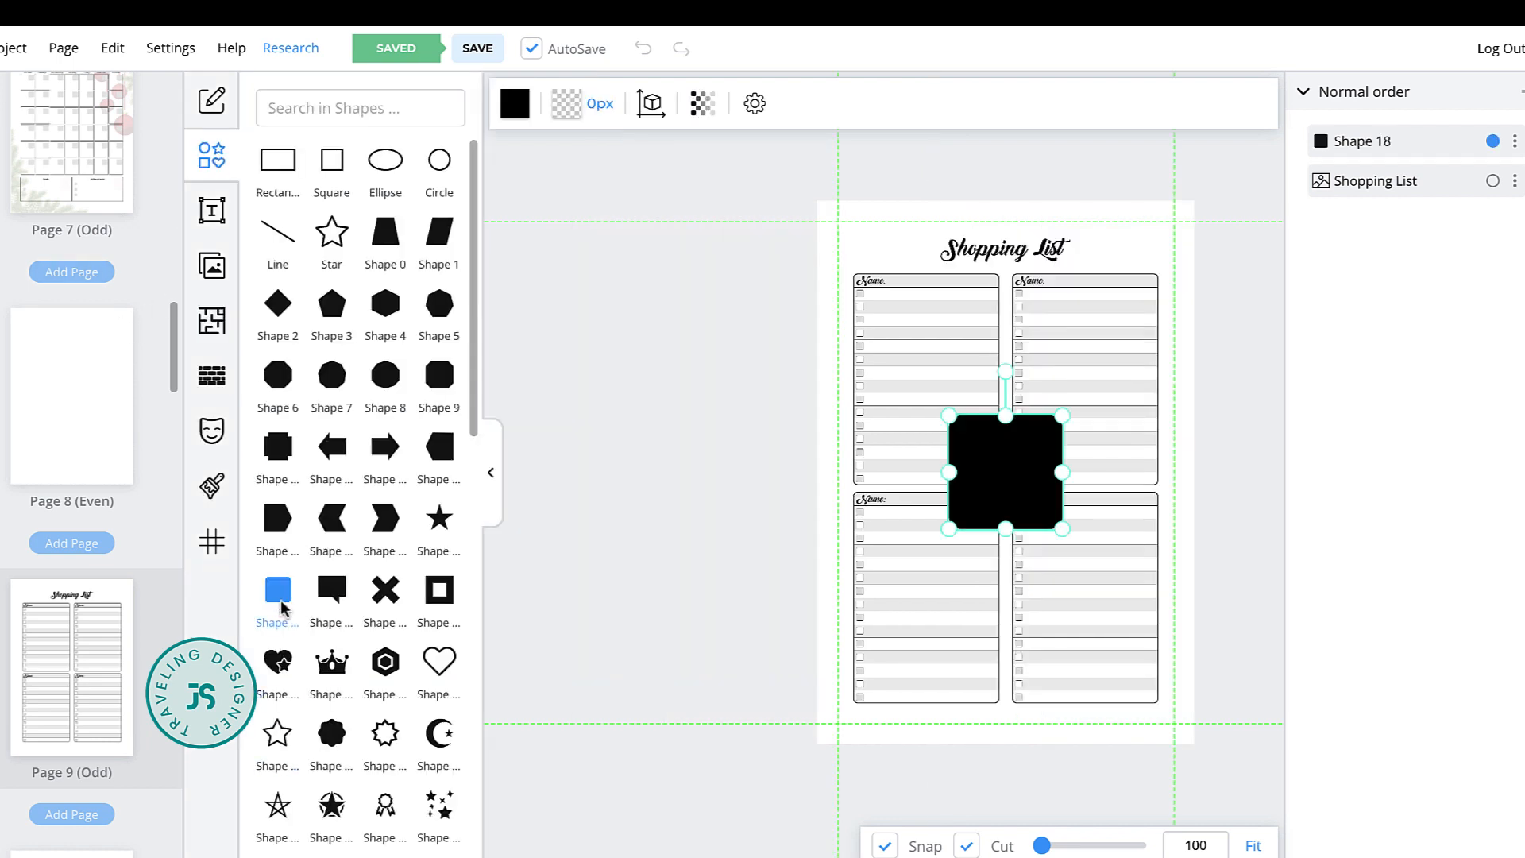
click(489, 481)
drag(818, 471, 906, 247)
drag(871, 481, 811, 214)
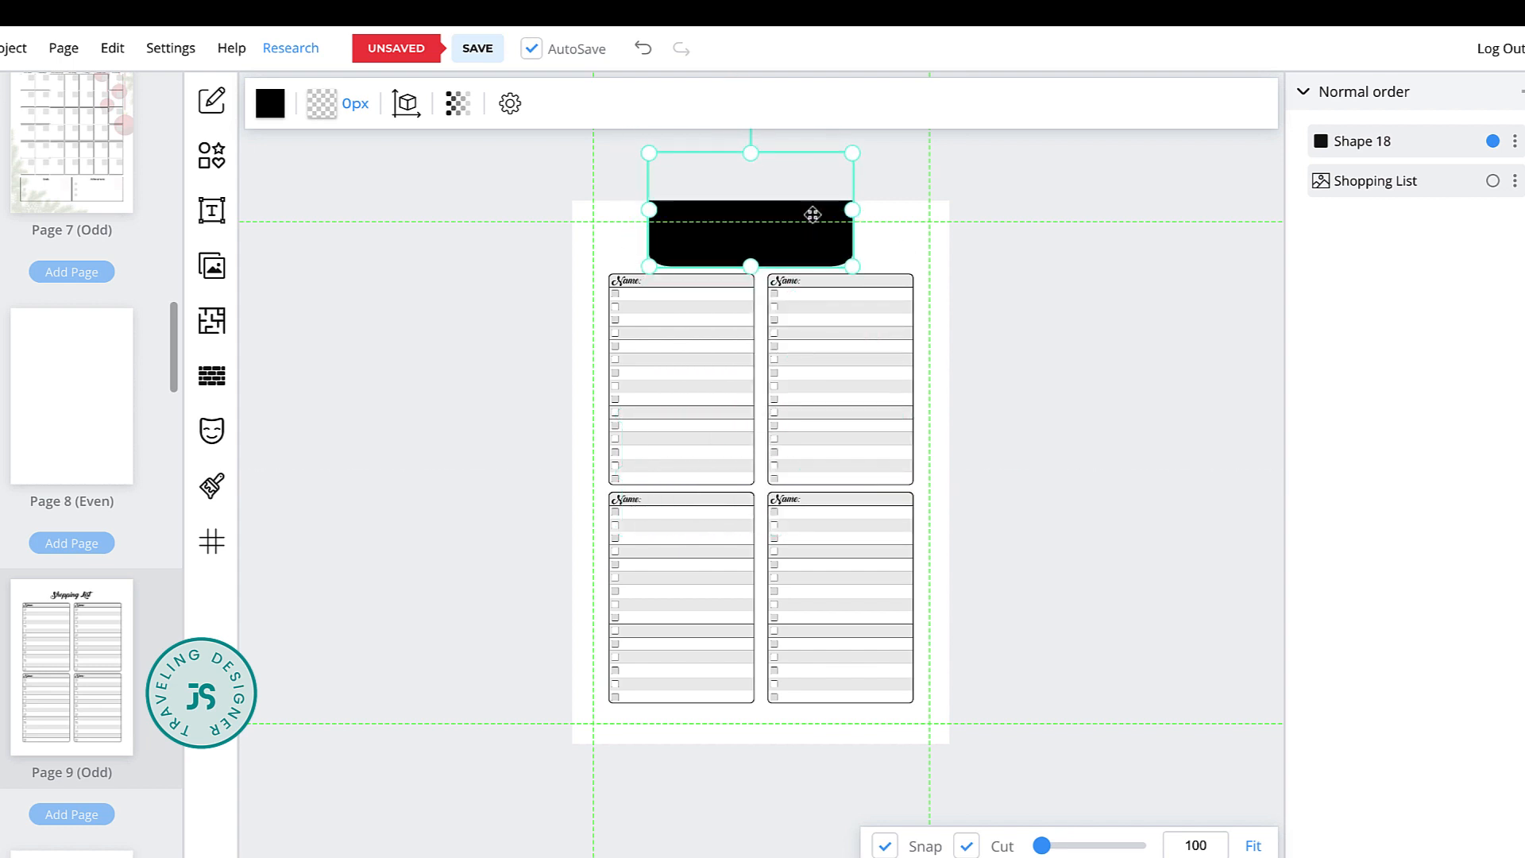
Fill the cover shape over the Shopping List heading with white
click(270, 104)
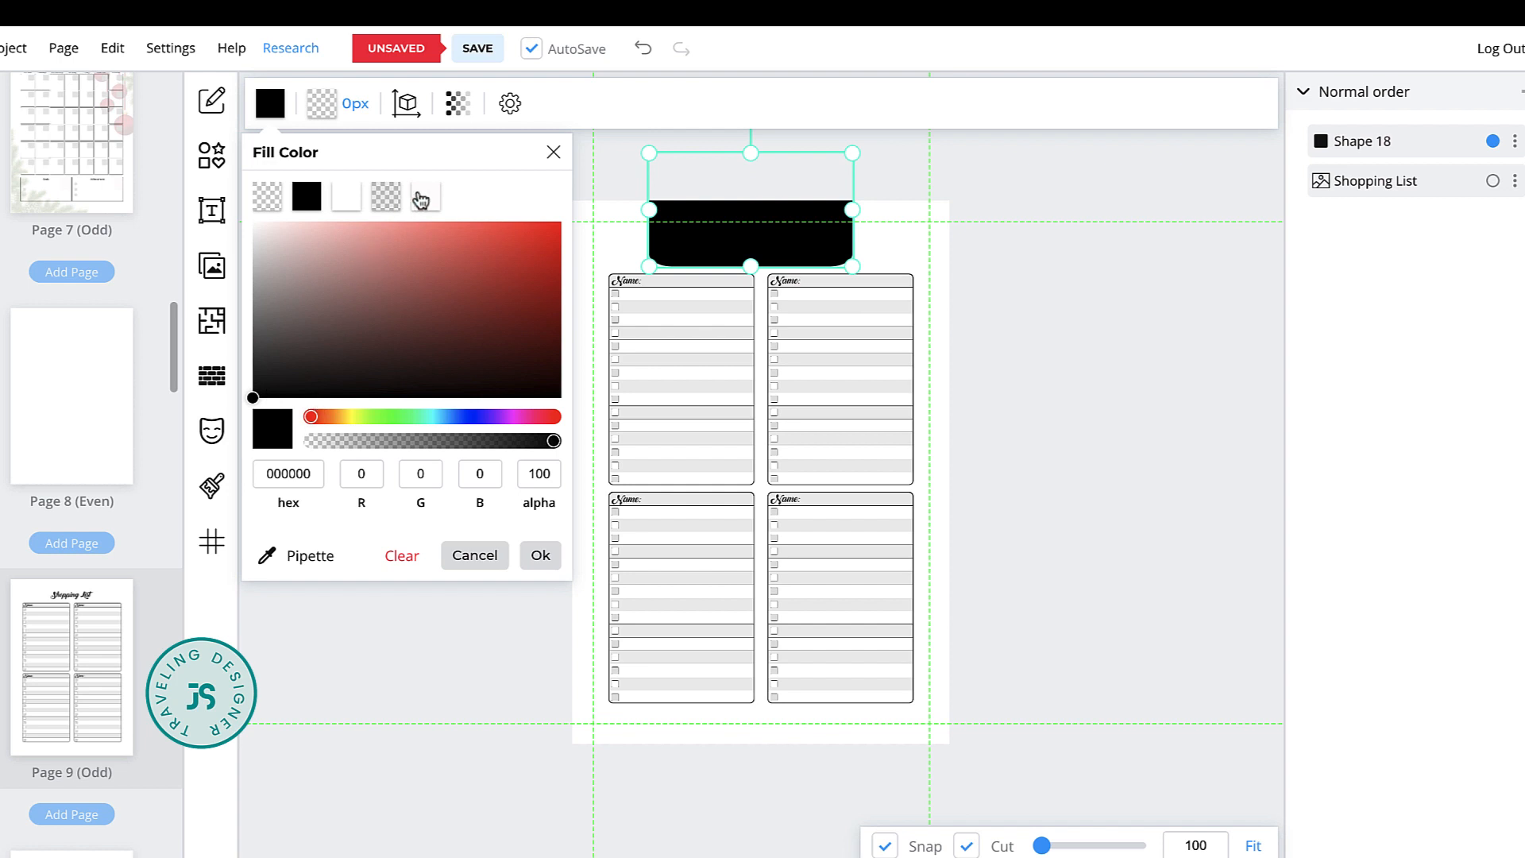
click(426, 198)
click(493, 456)
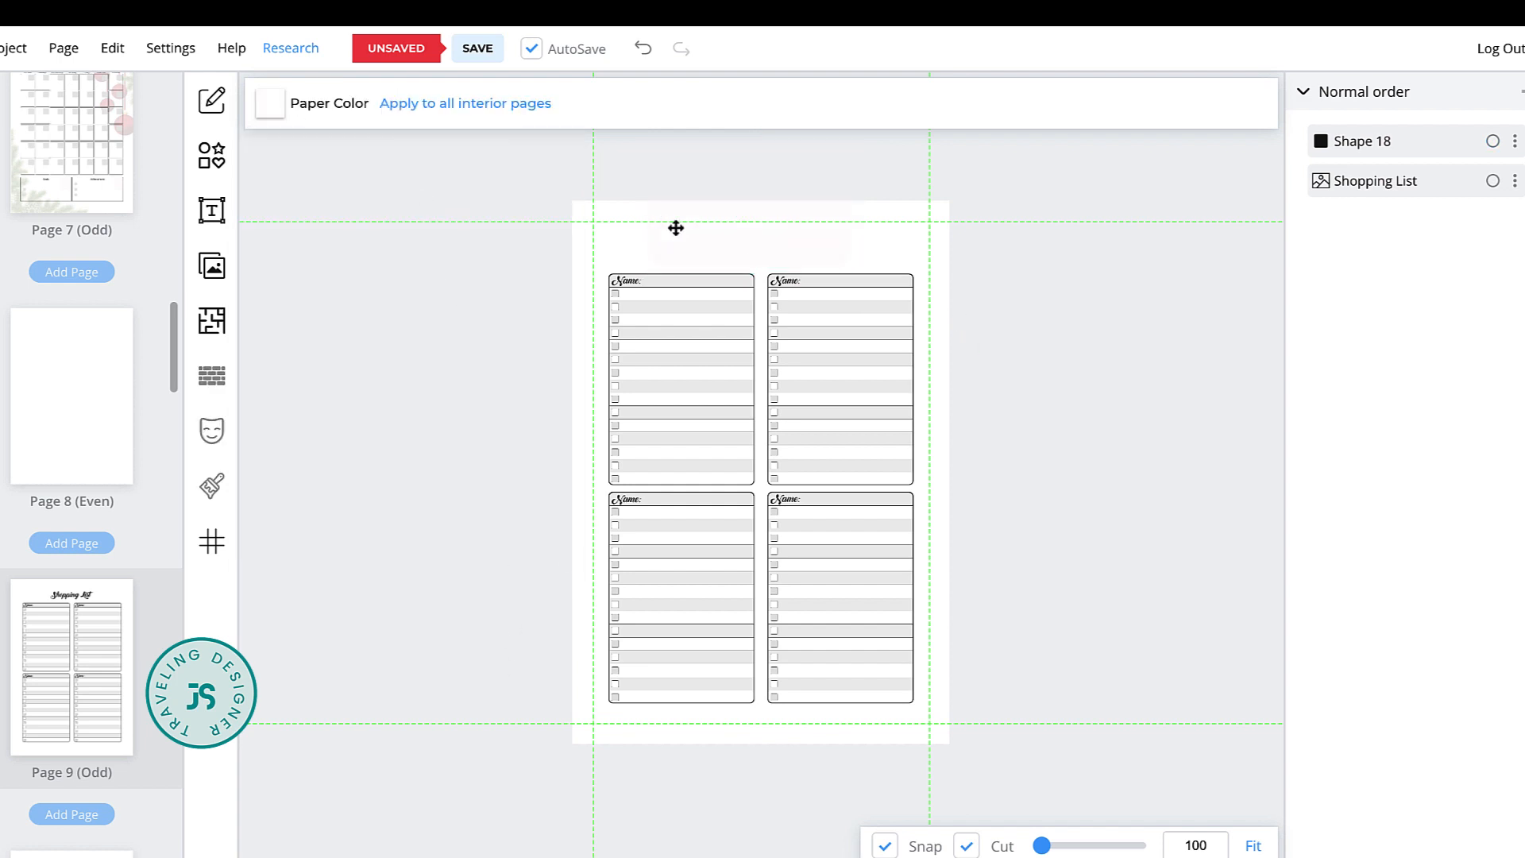
Open page 10 and browse the Interior Templates Library to the Recipes variants
scroll(101, 676, down, 3)
click(101, 683)
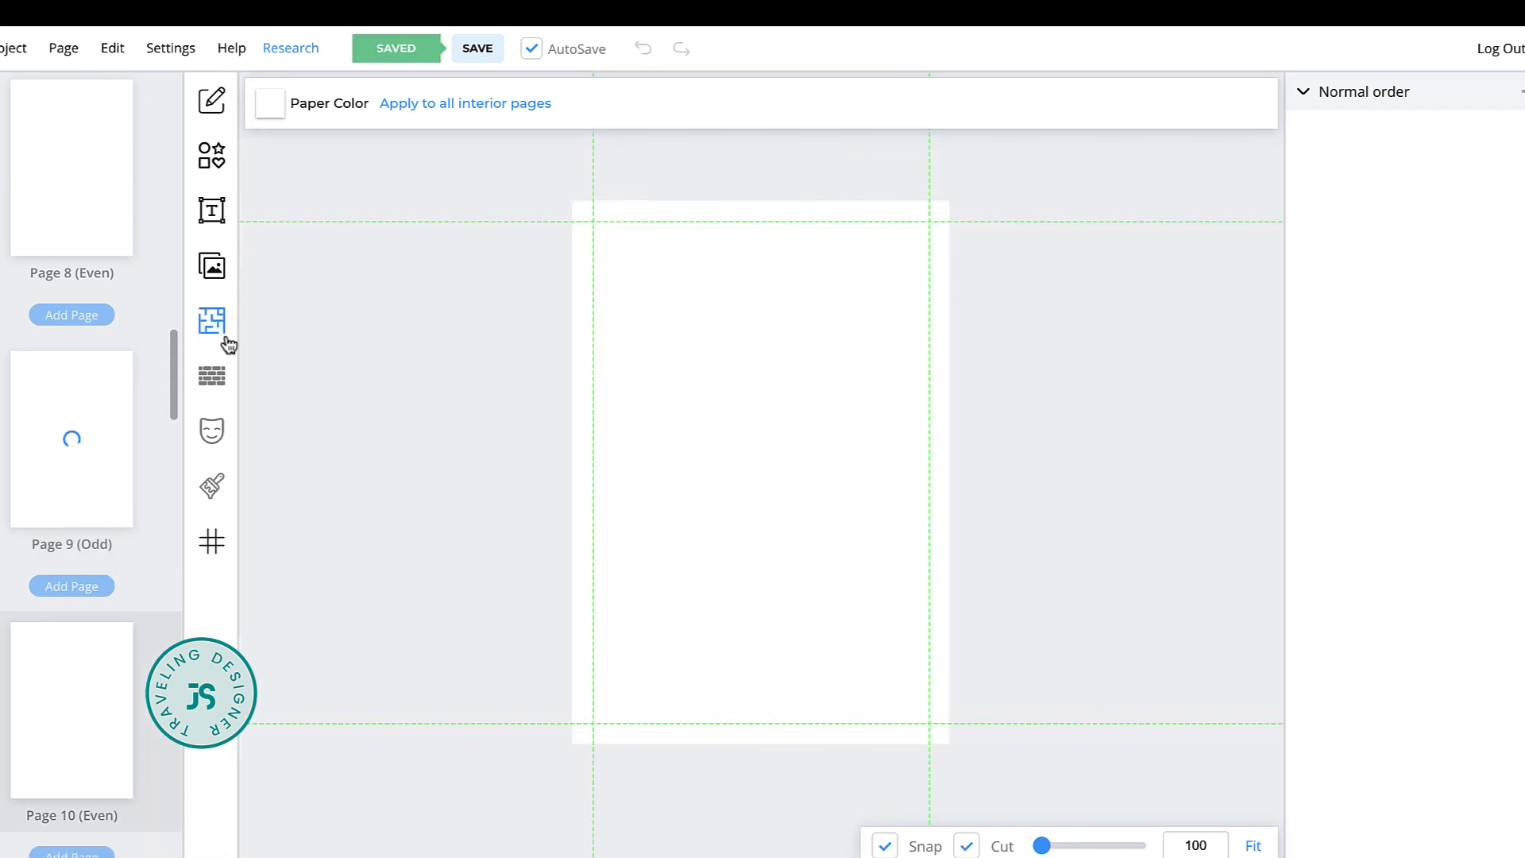
click(222, 323)
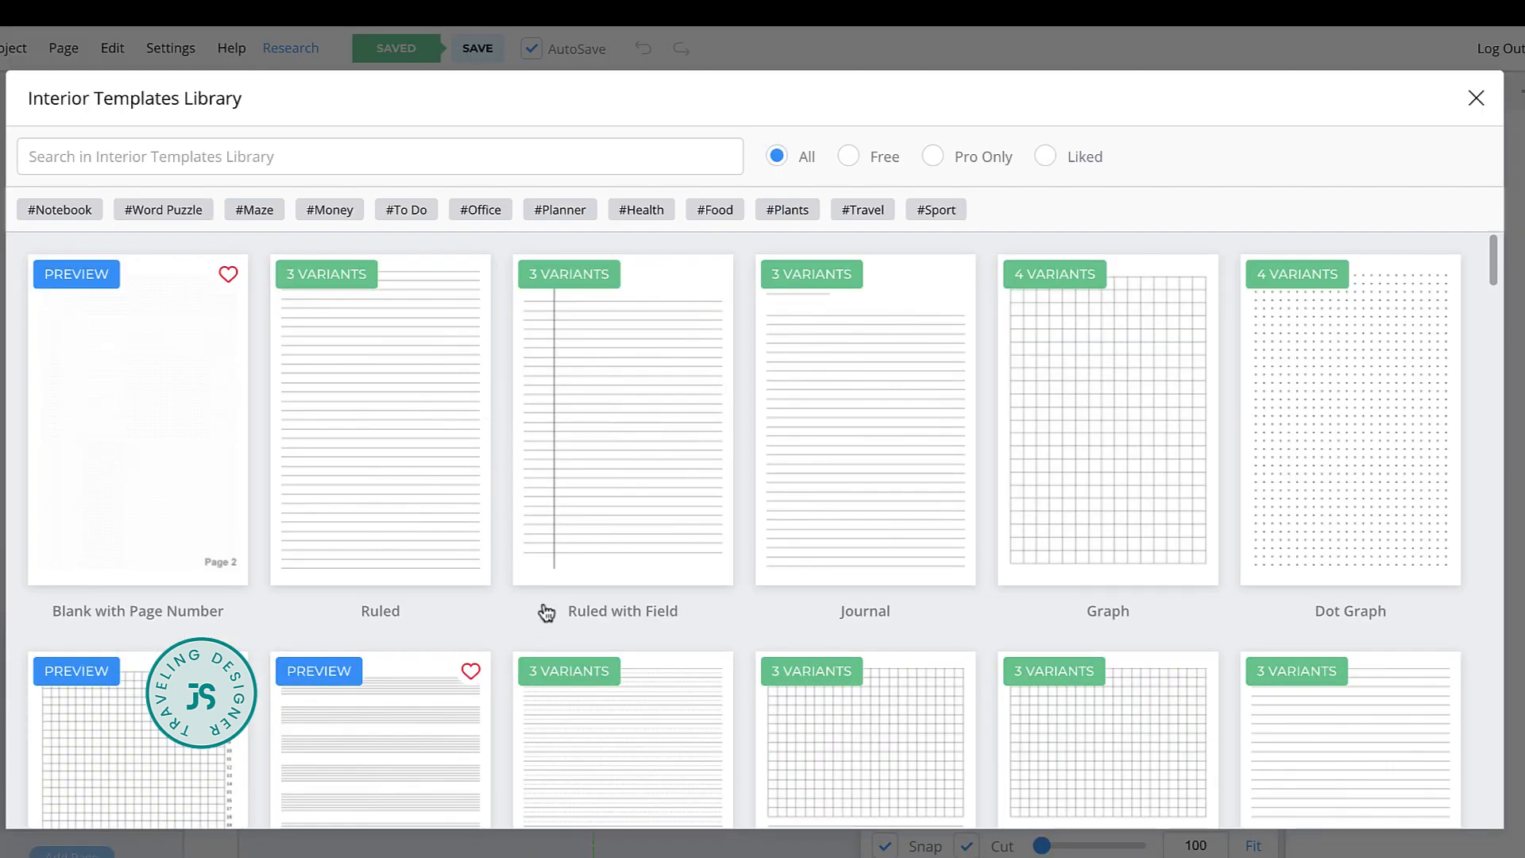
scroll(670, 598, down, 2)
scroll(670, 598, down, 15)
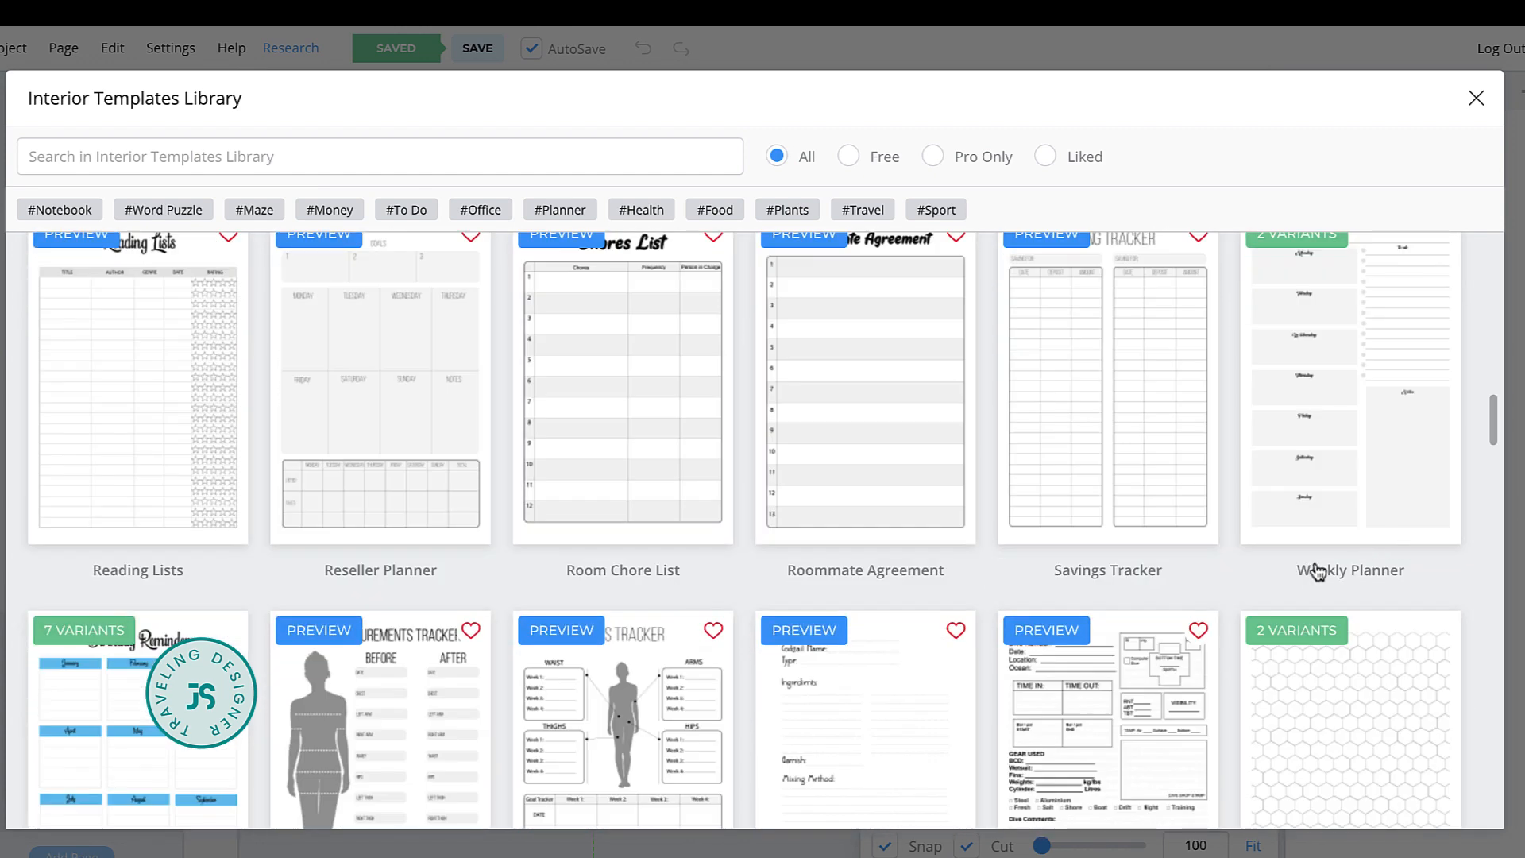
scroll(1098, 551, down, 8)
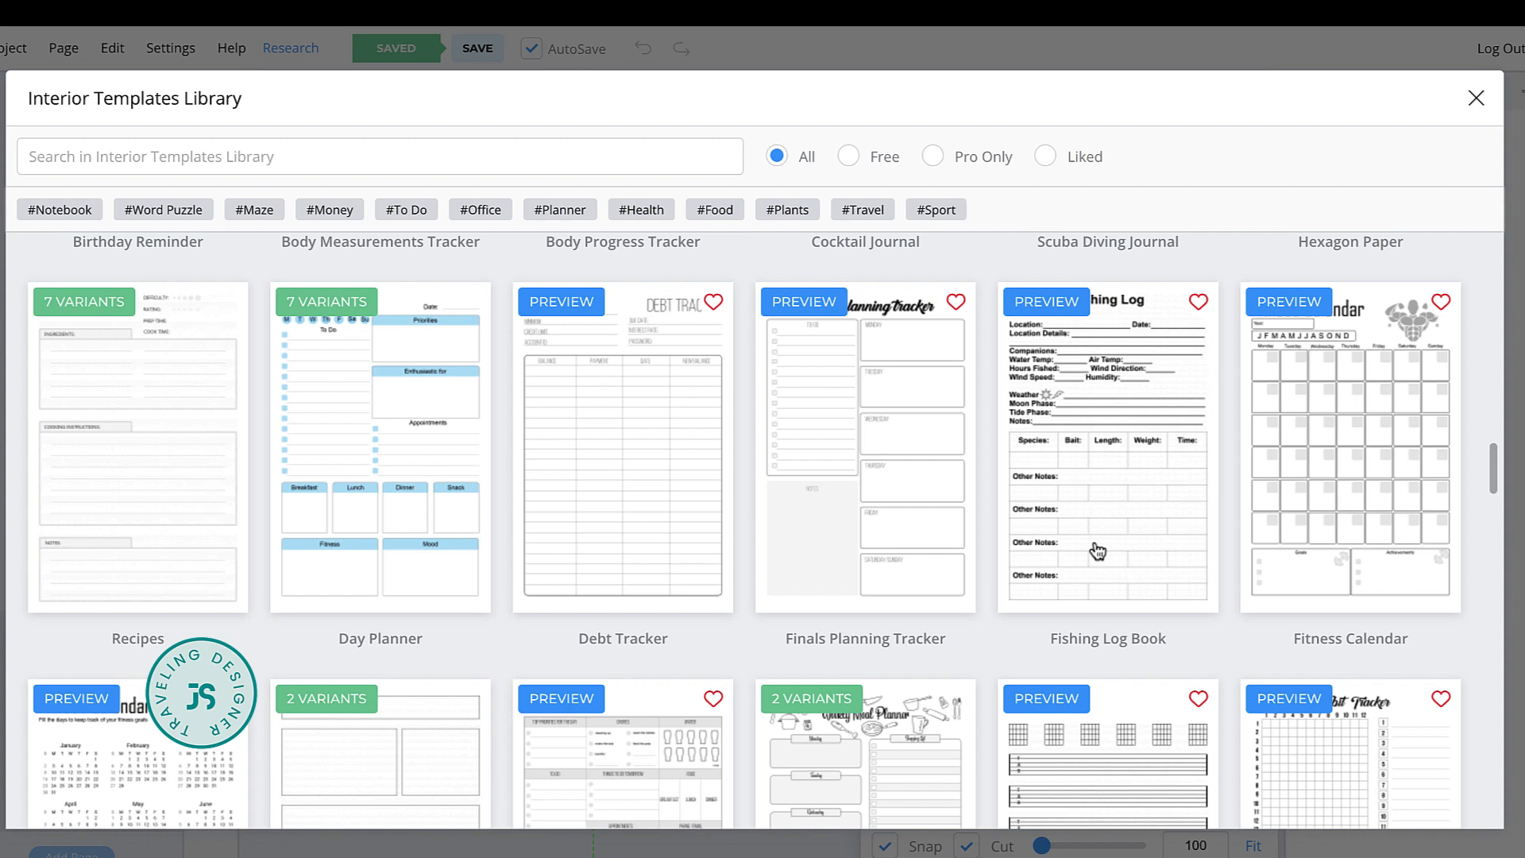
click(128, 490)
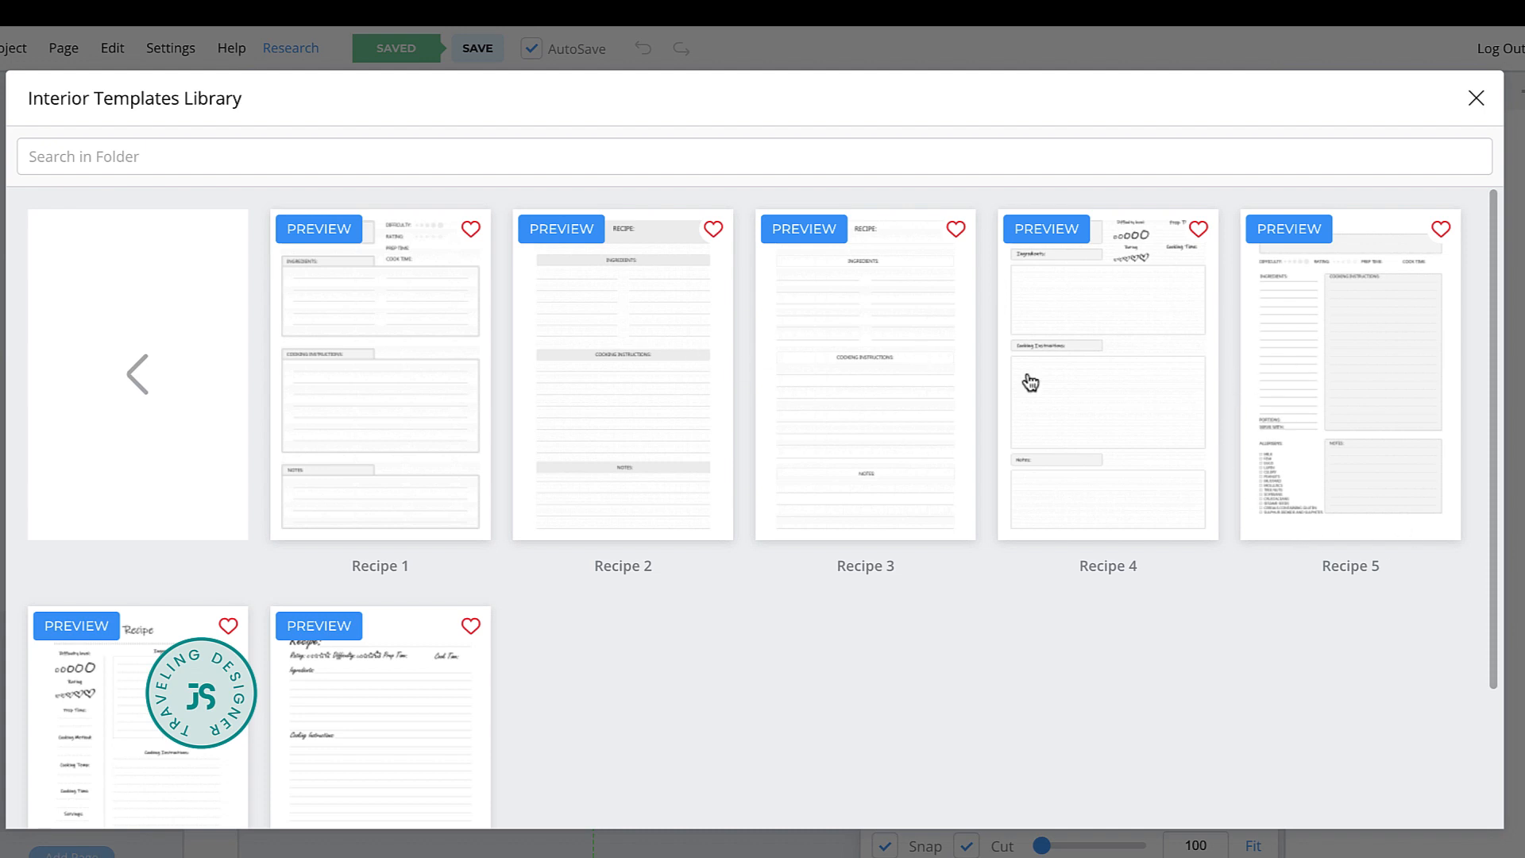
Search the template library for "day" and apply the Day Planner 1 (Red) template to page 10
click(153, 155)
text(day)
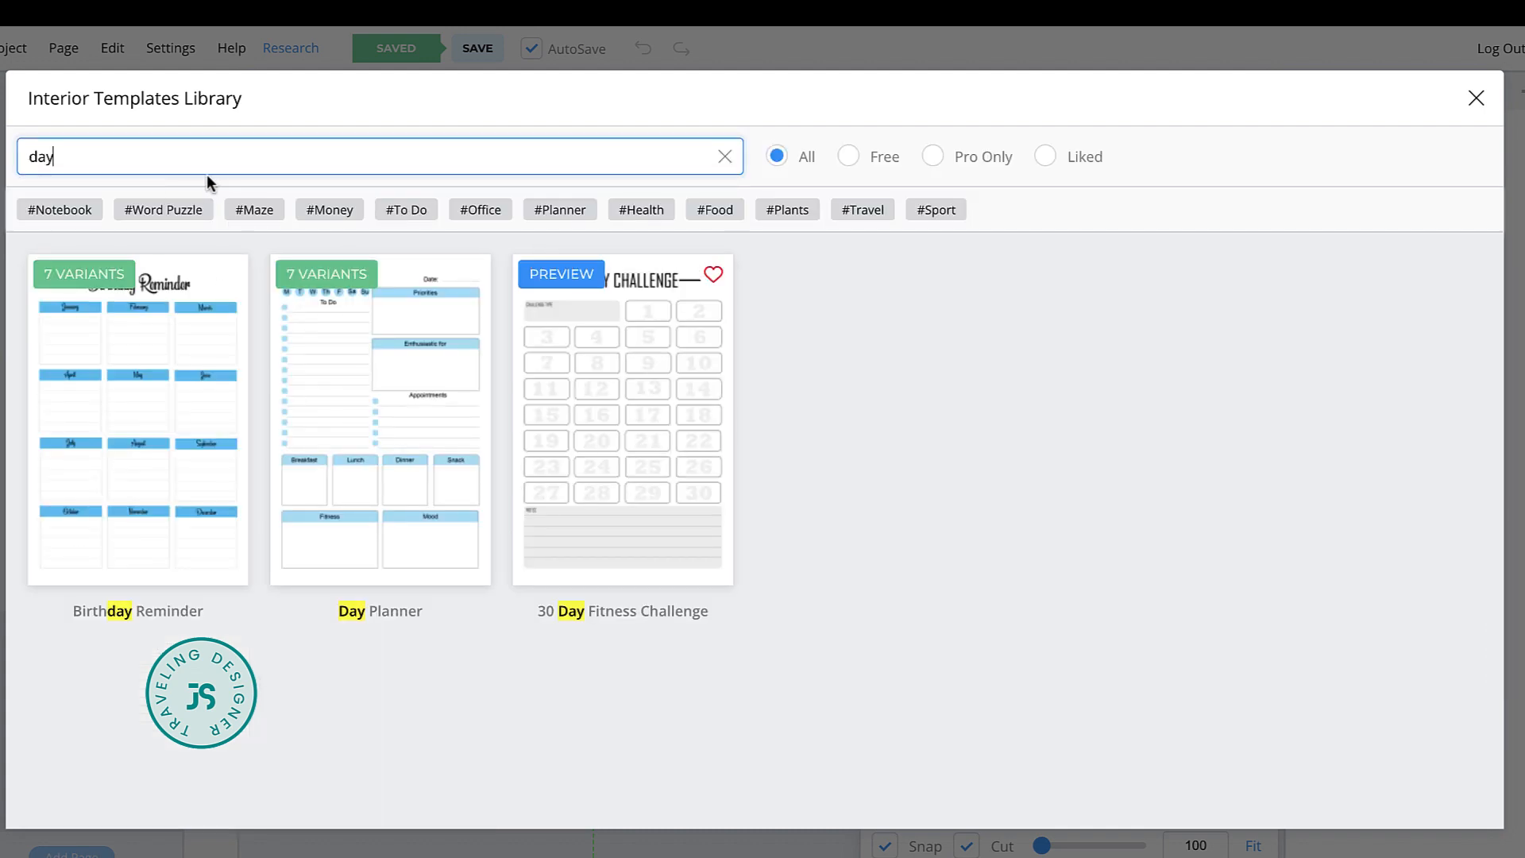
click(399, 530)
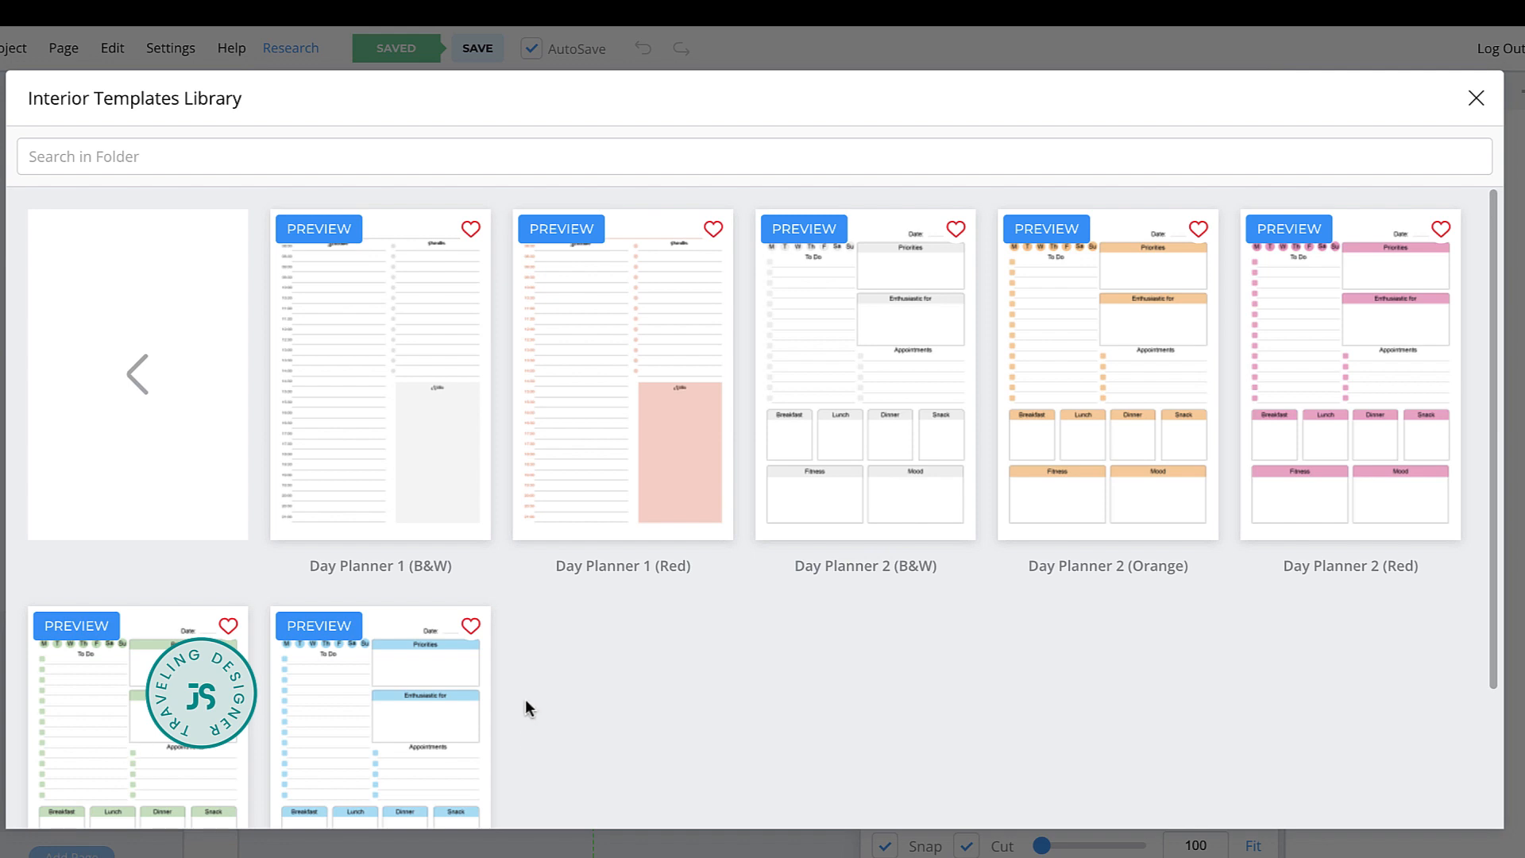
scroll(527, 704, down, 2)
scroll(530, 683, up, 2)
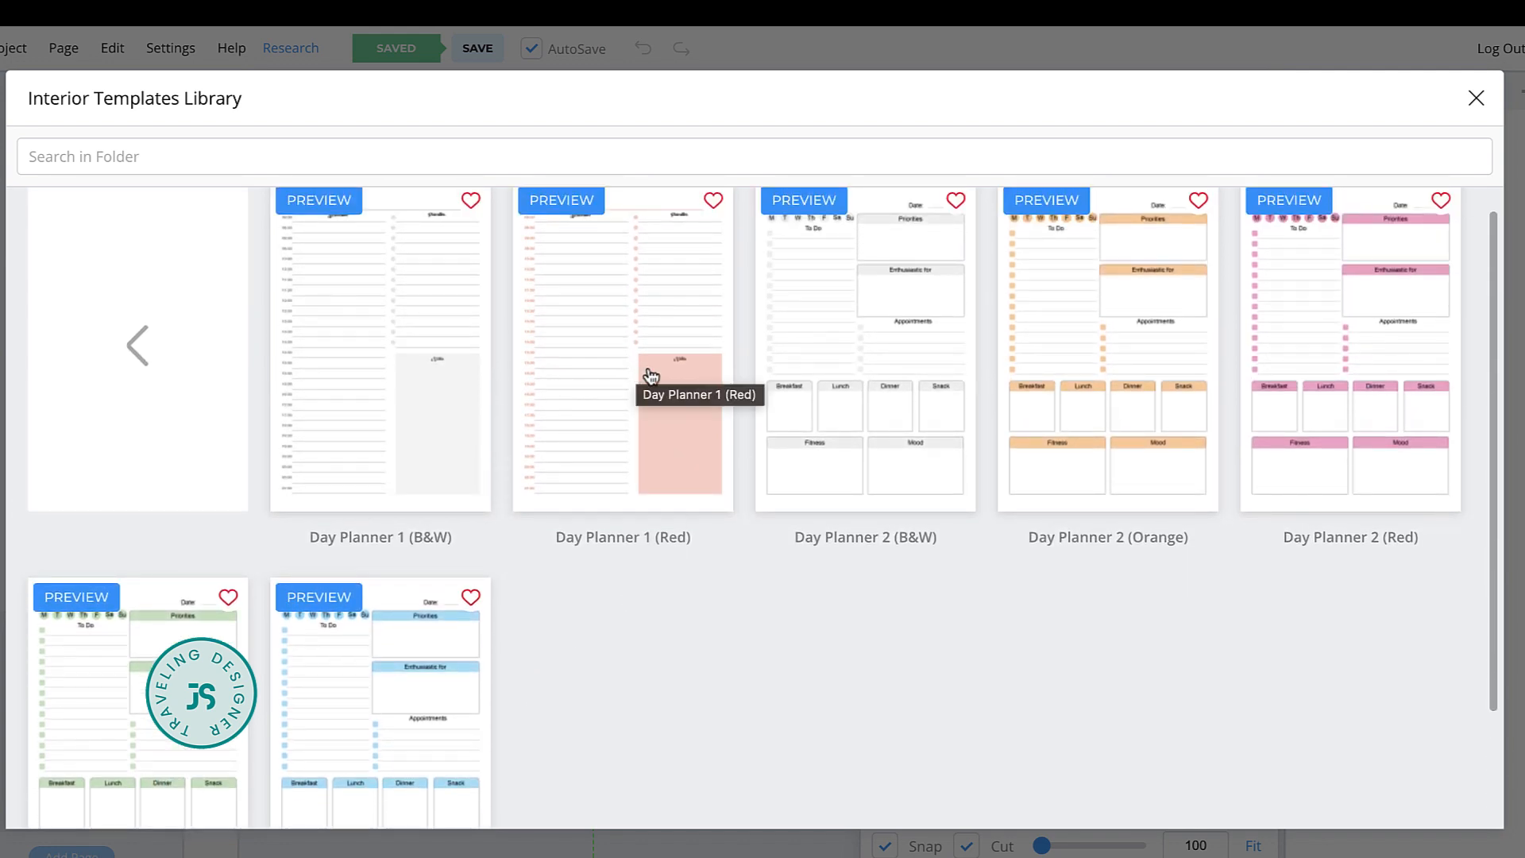
click(689, 427)
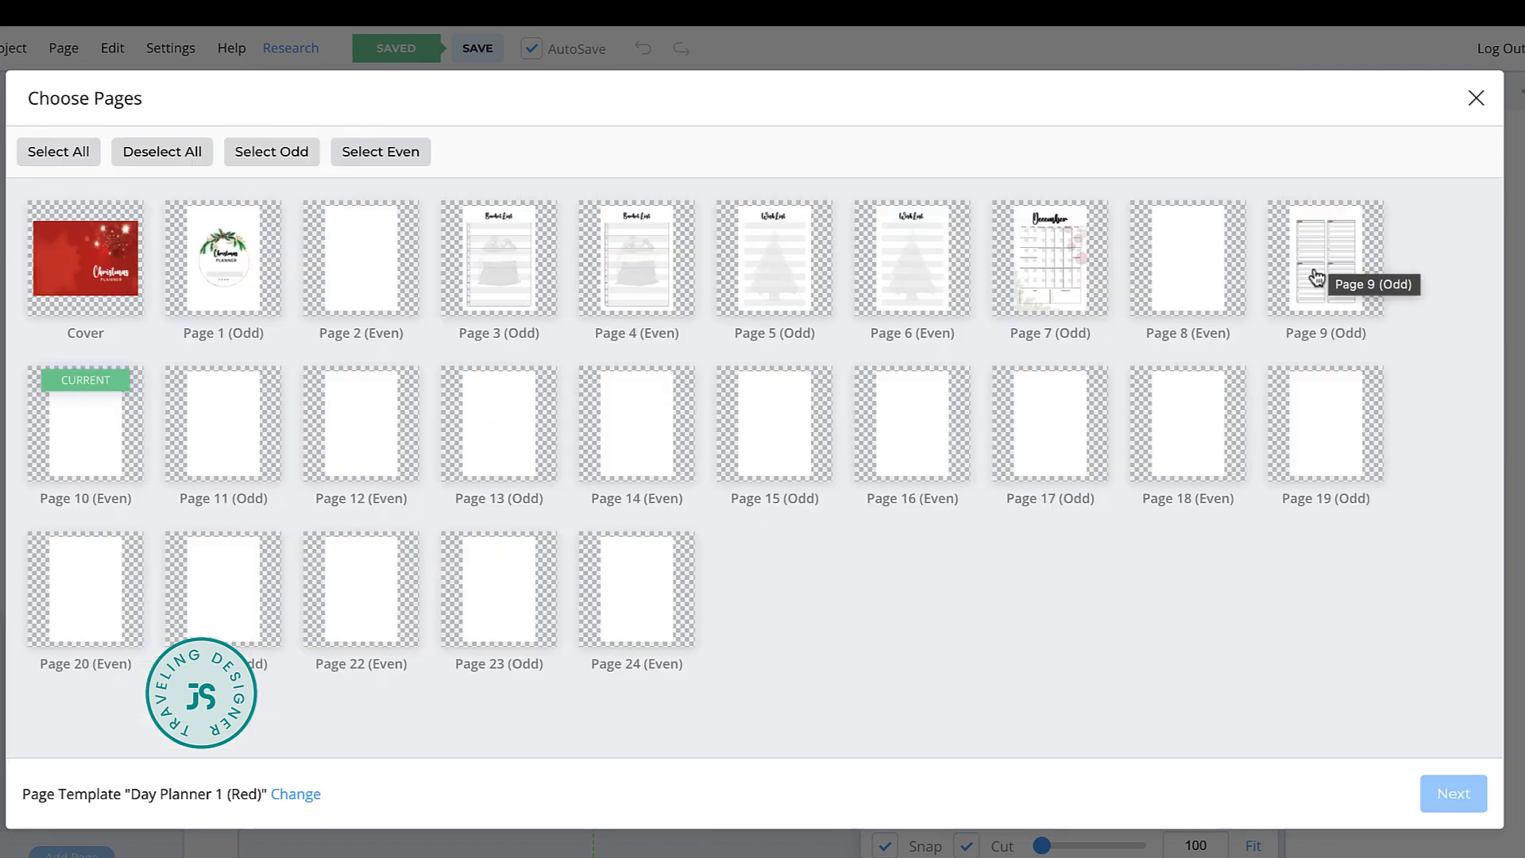
click(87, 425)
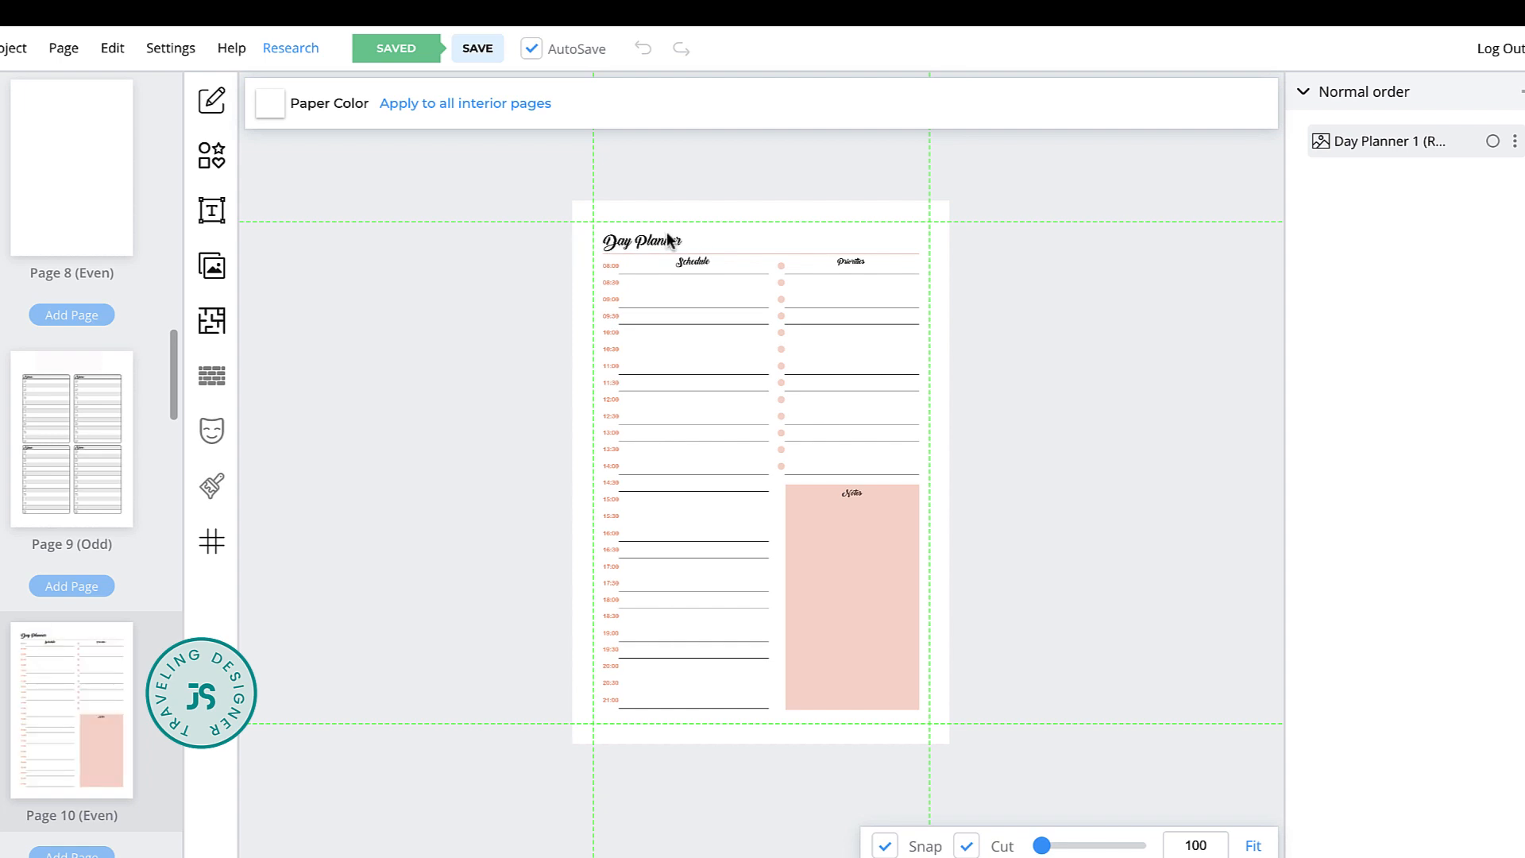
Clone the Day Planner page 10 onto pages 11 through 16
scroll(51, 238, down, 5)
click(51, 239)
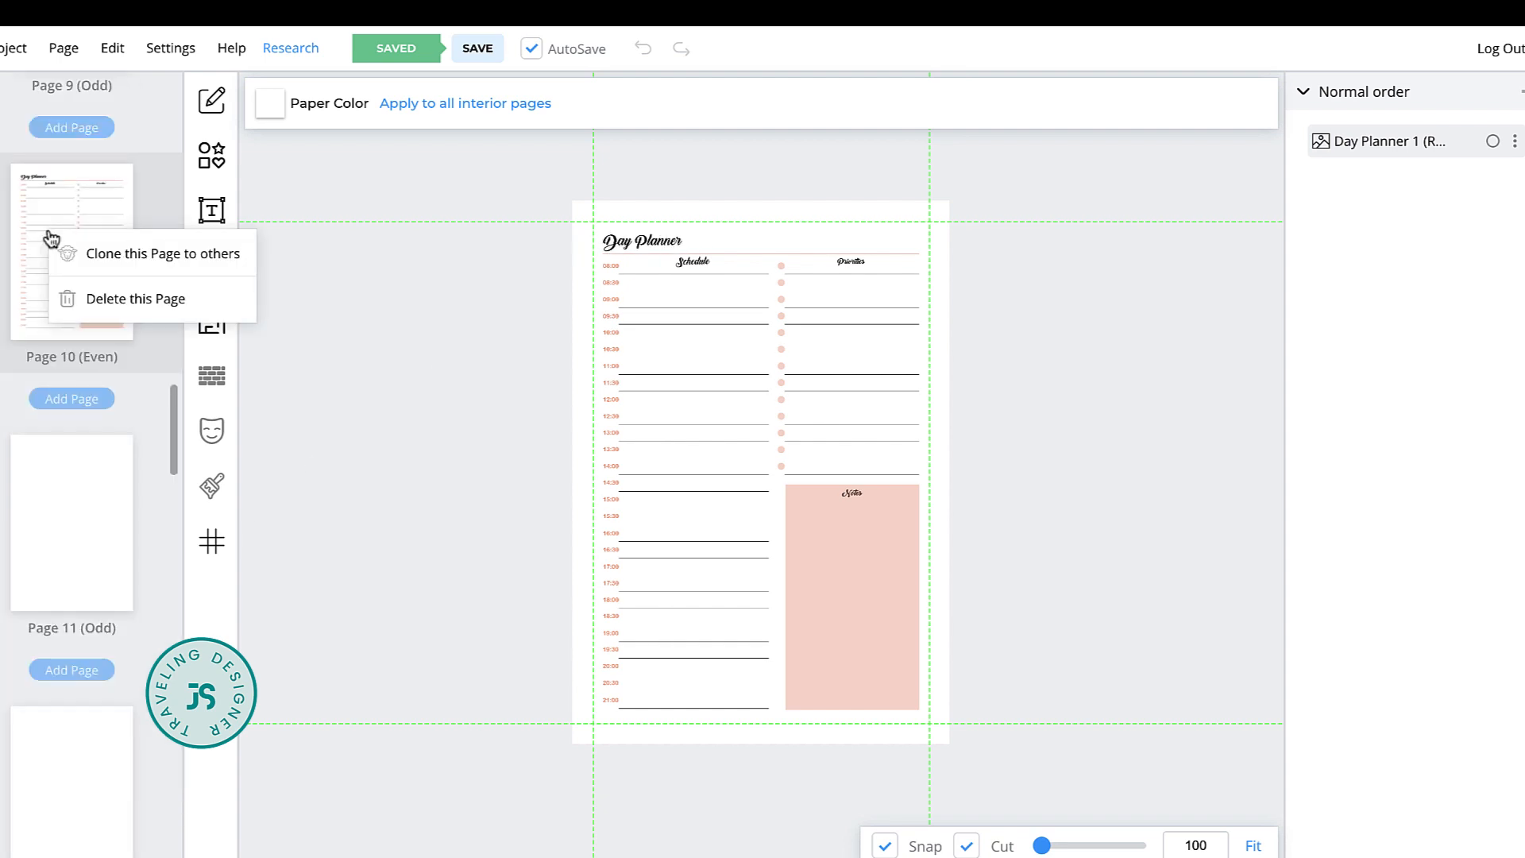
click(105, 254)
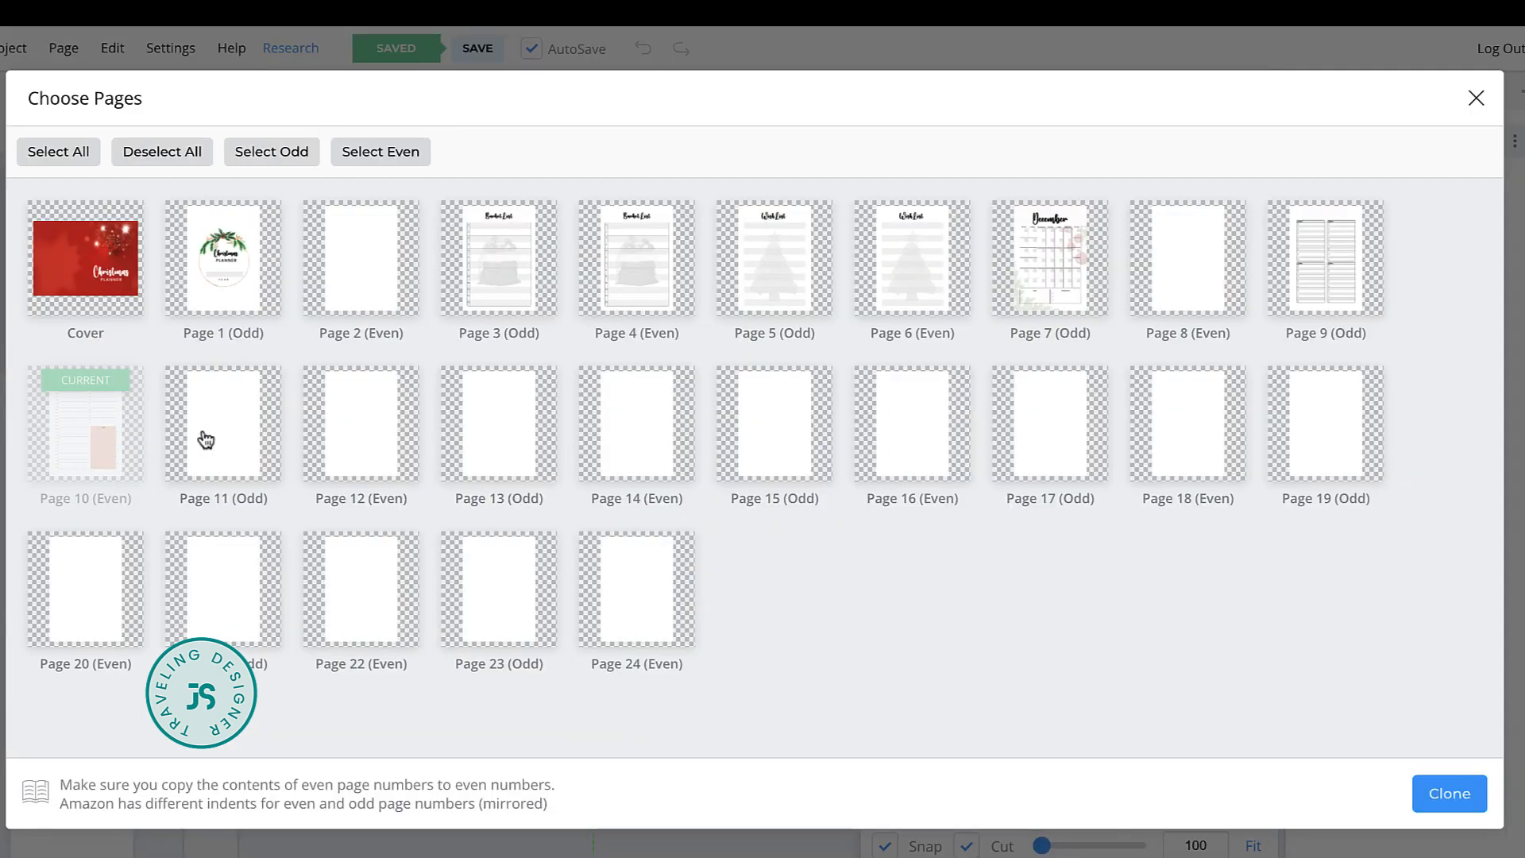
drag(201, 436, 912, 429)
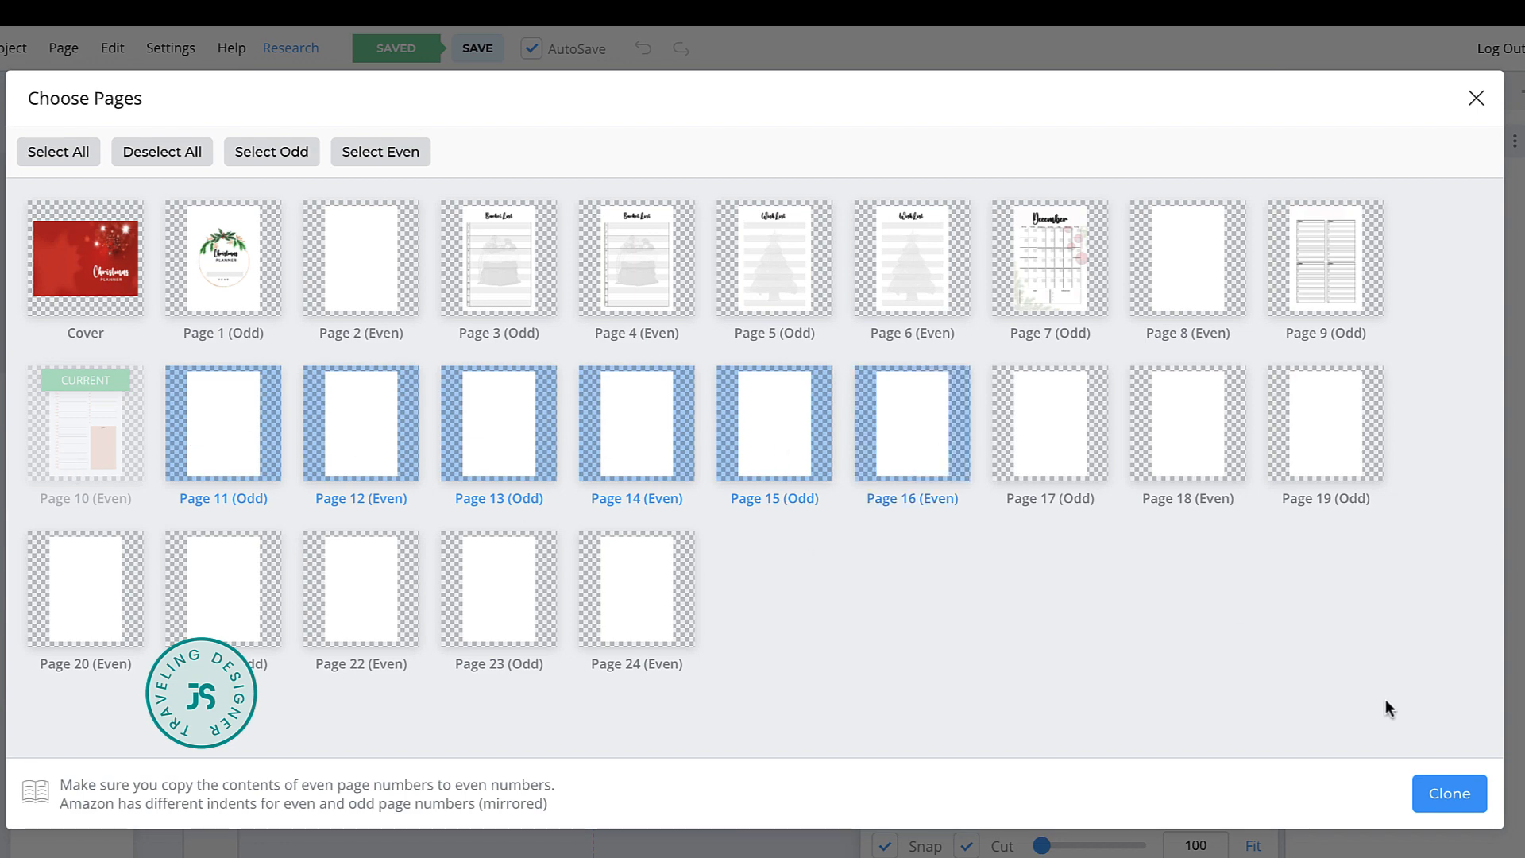
click(1460, 802)
click(944, 117)
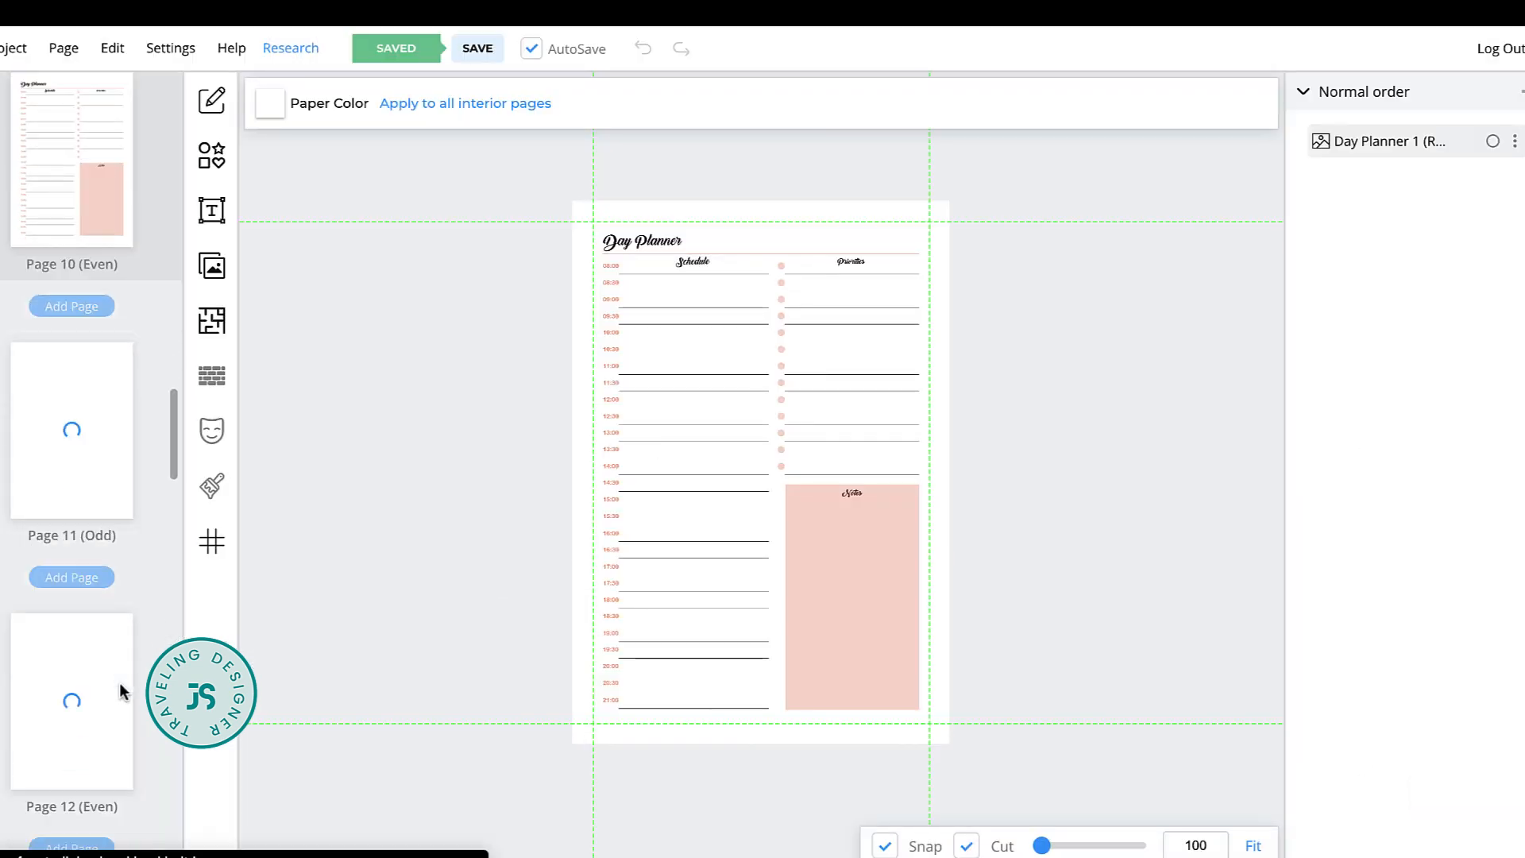
scroll(119, 689, down, 5)
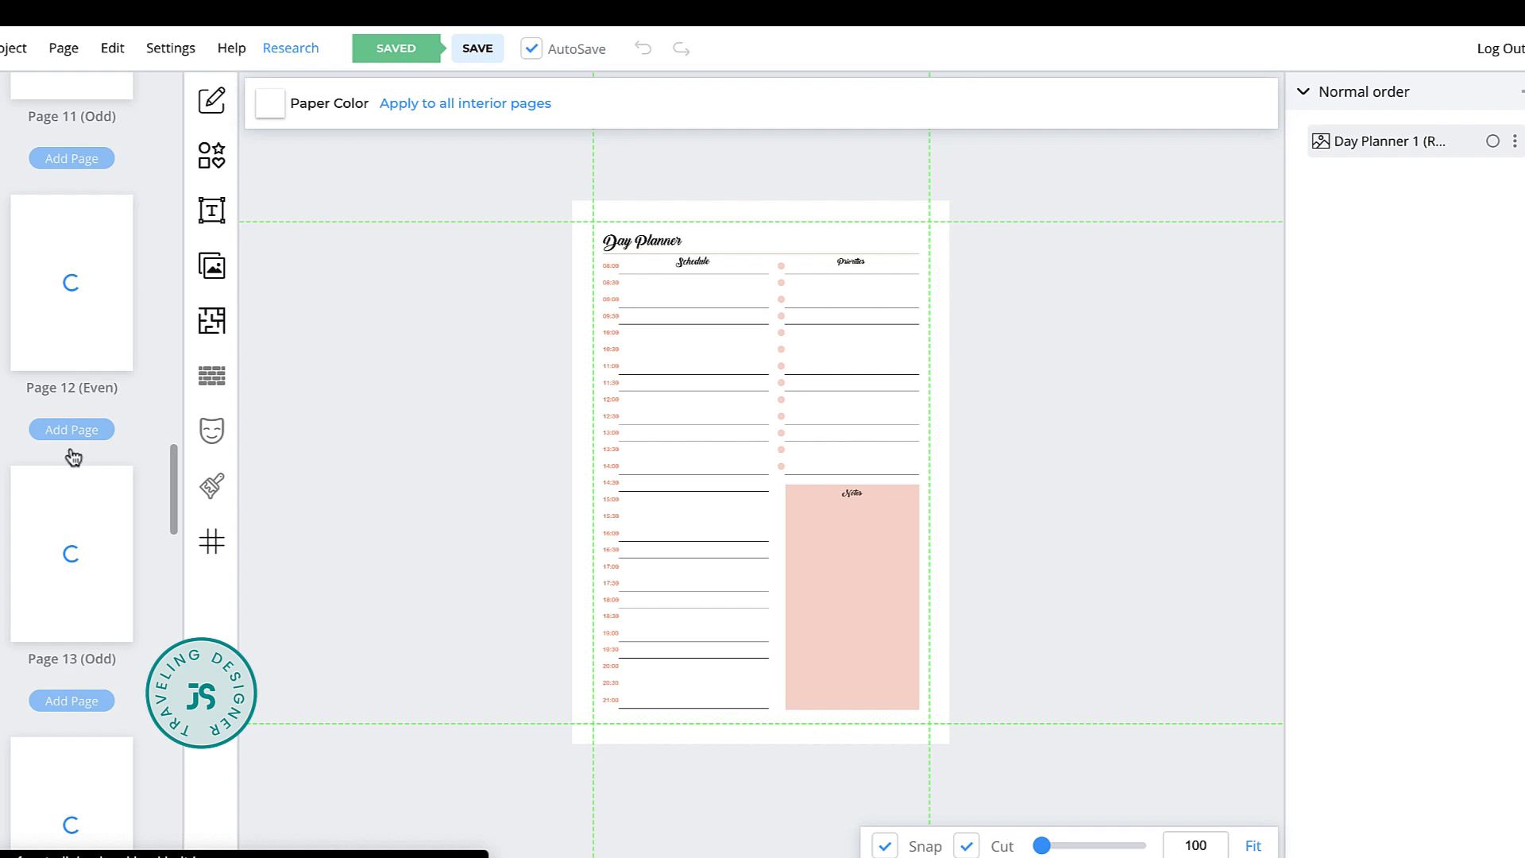
scroll(78, 715, down, 8)
scroll(79, 720, down, 3)
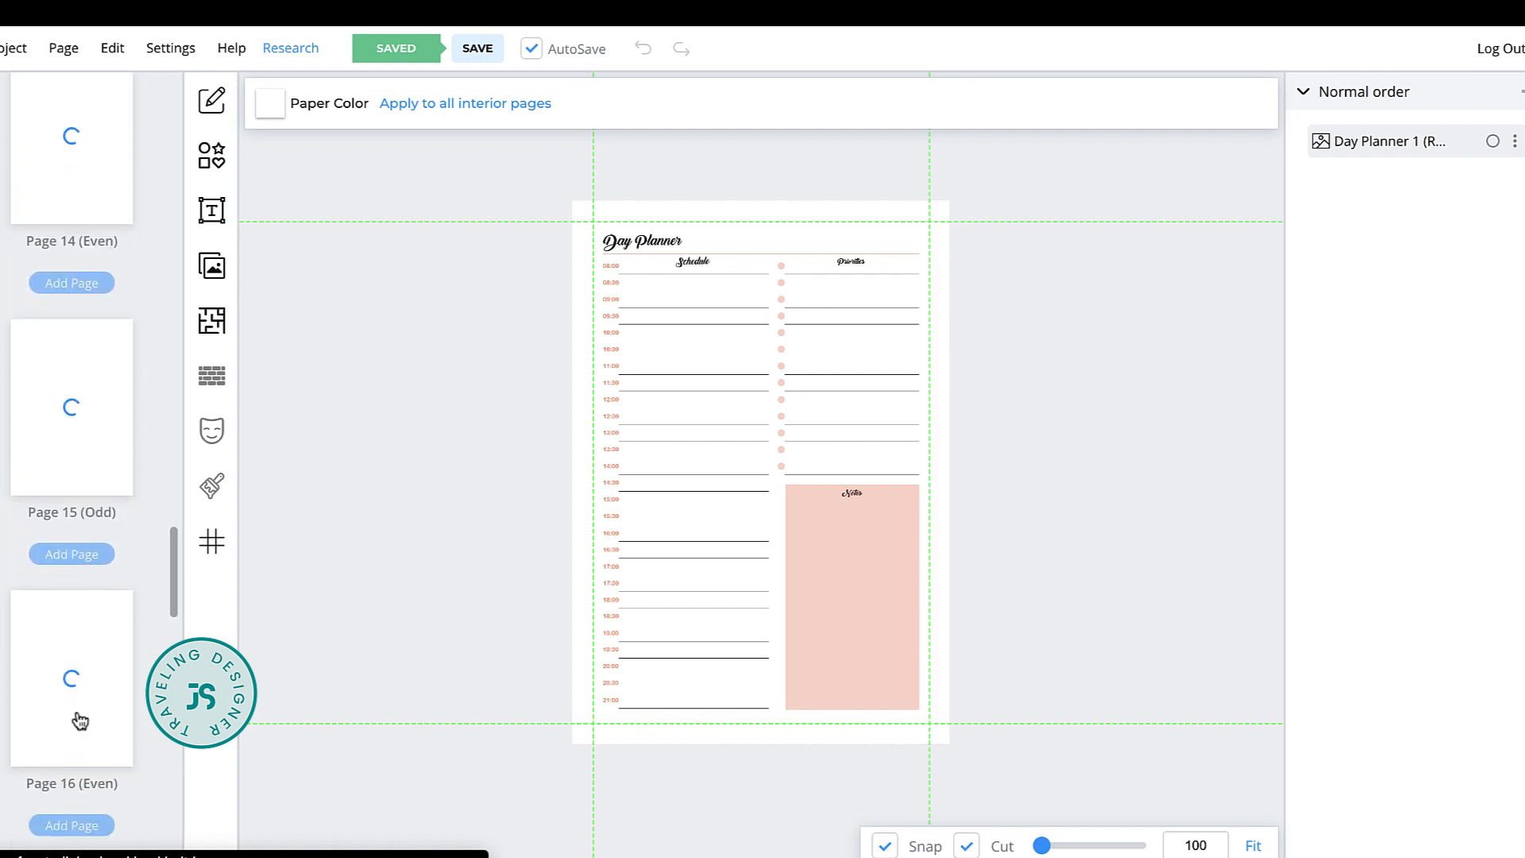
scroll(80, 719, down, 3)
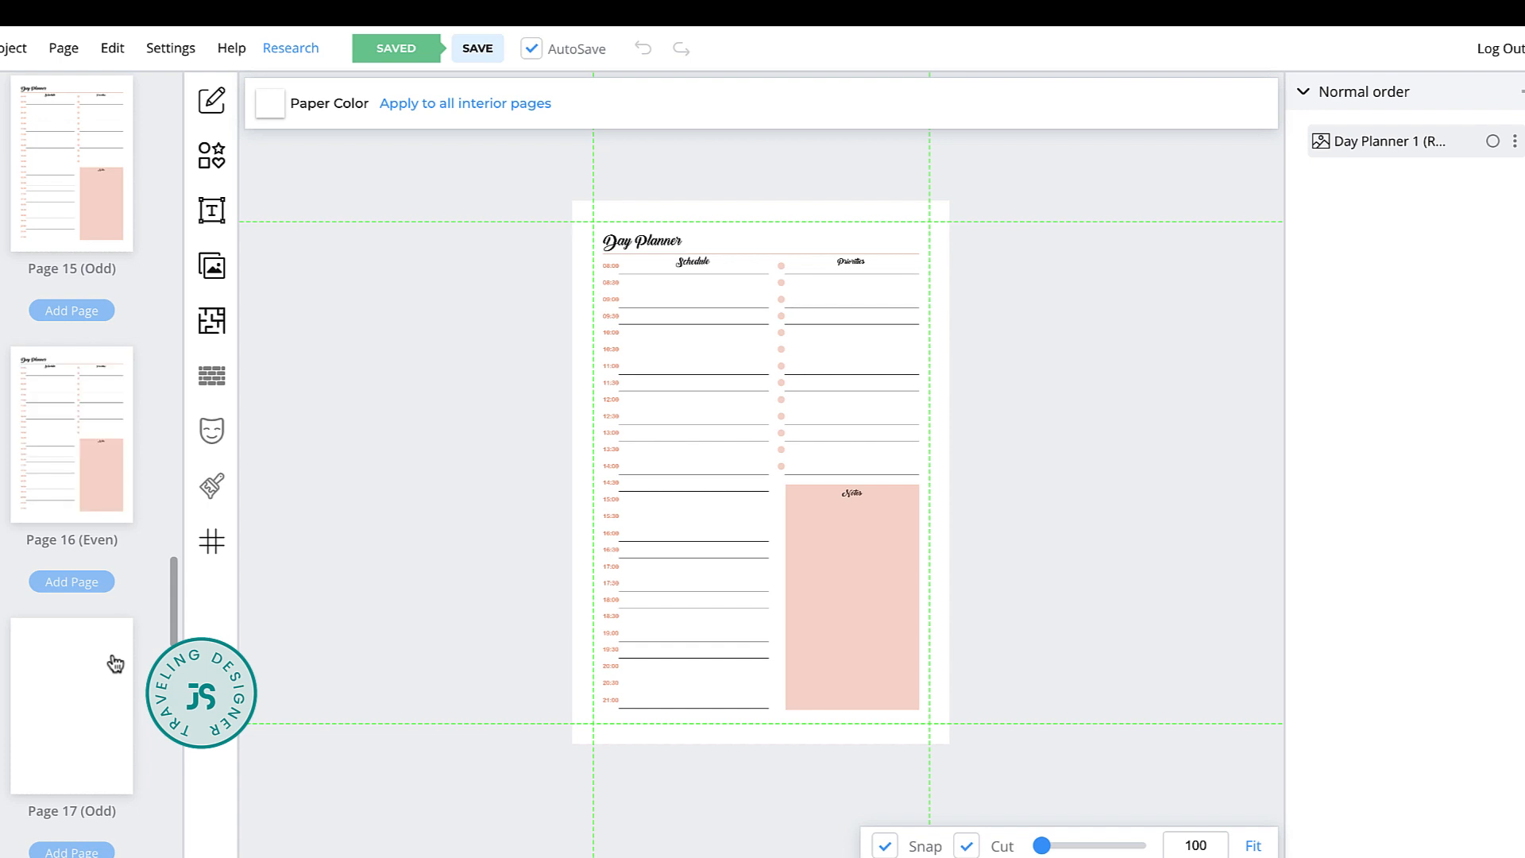
Review the interior pages through page 24, and open the December calendar on page 7 and the Wish List on page 5
scroll(78, 673, down, 12)
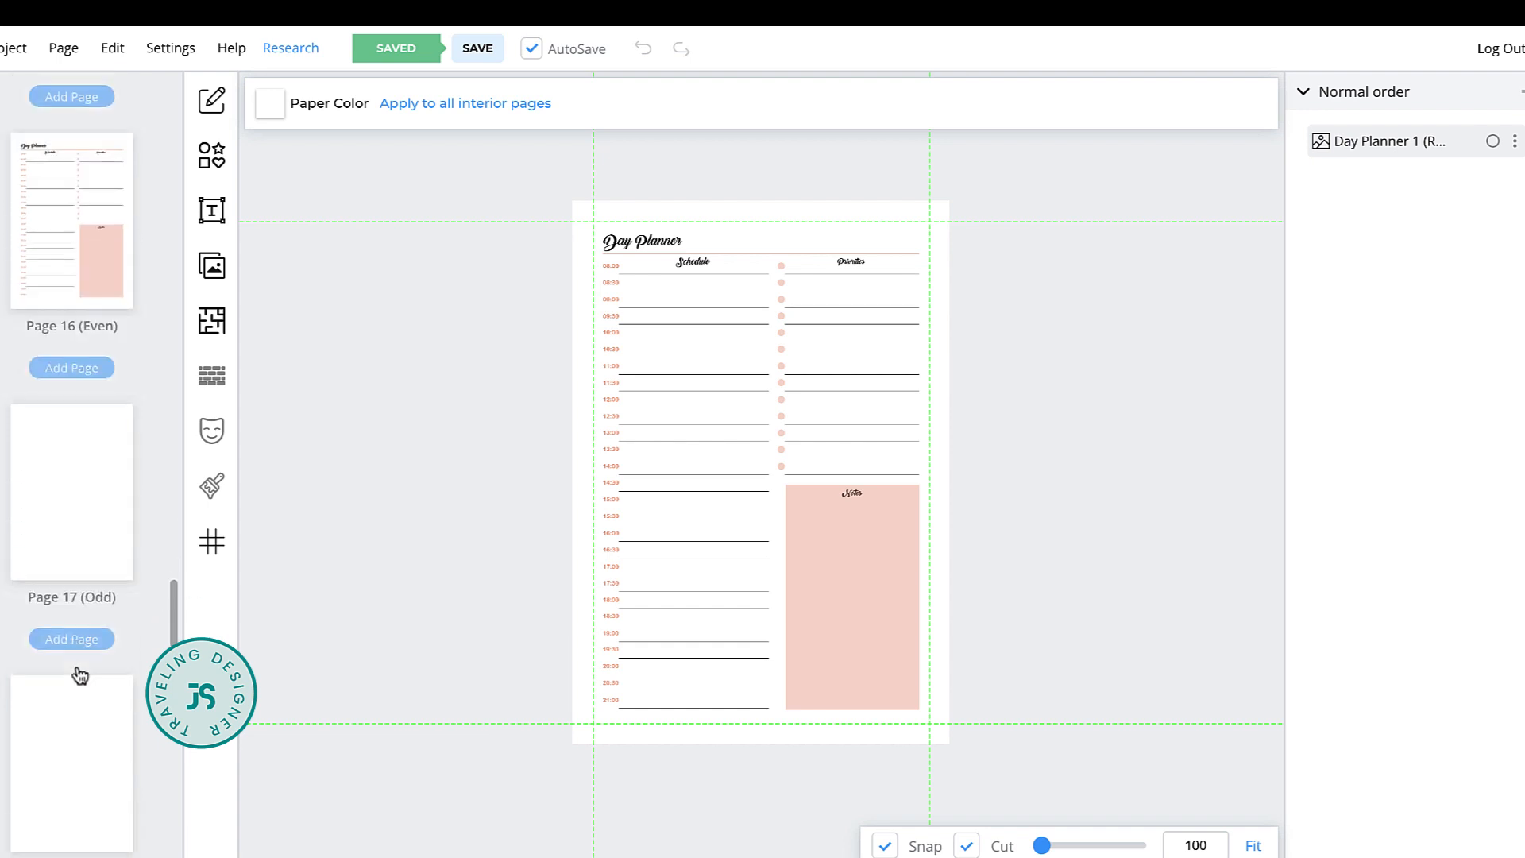
scroll(79, 674, down, 10)
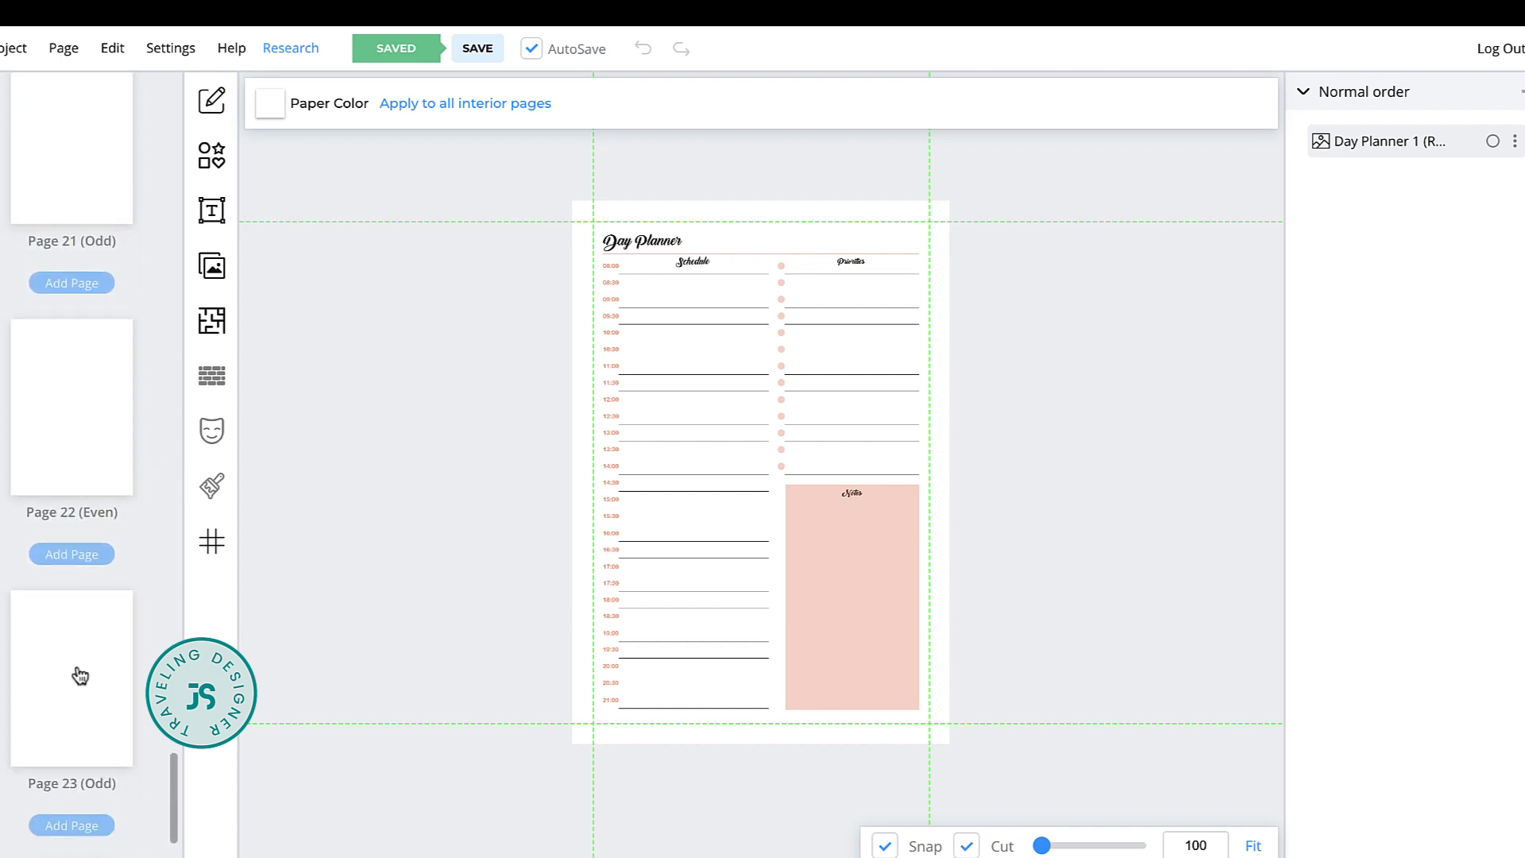
scroll(81, 675, down, 4)
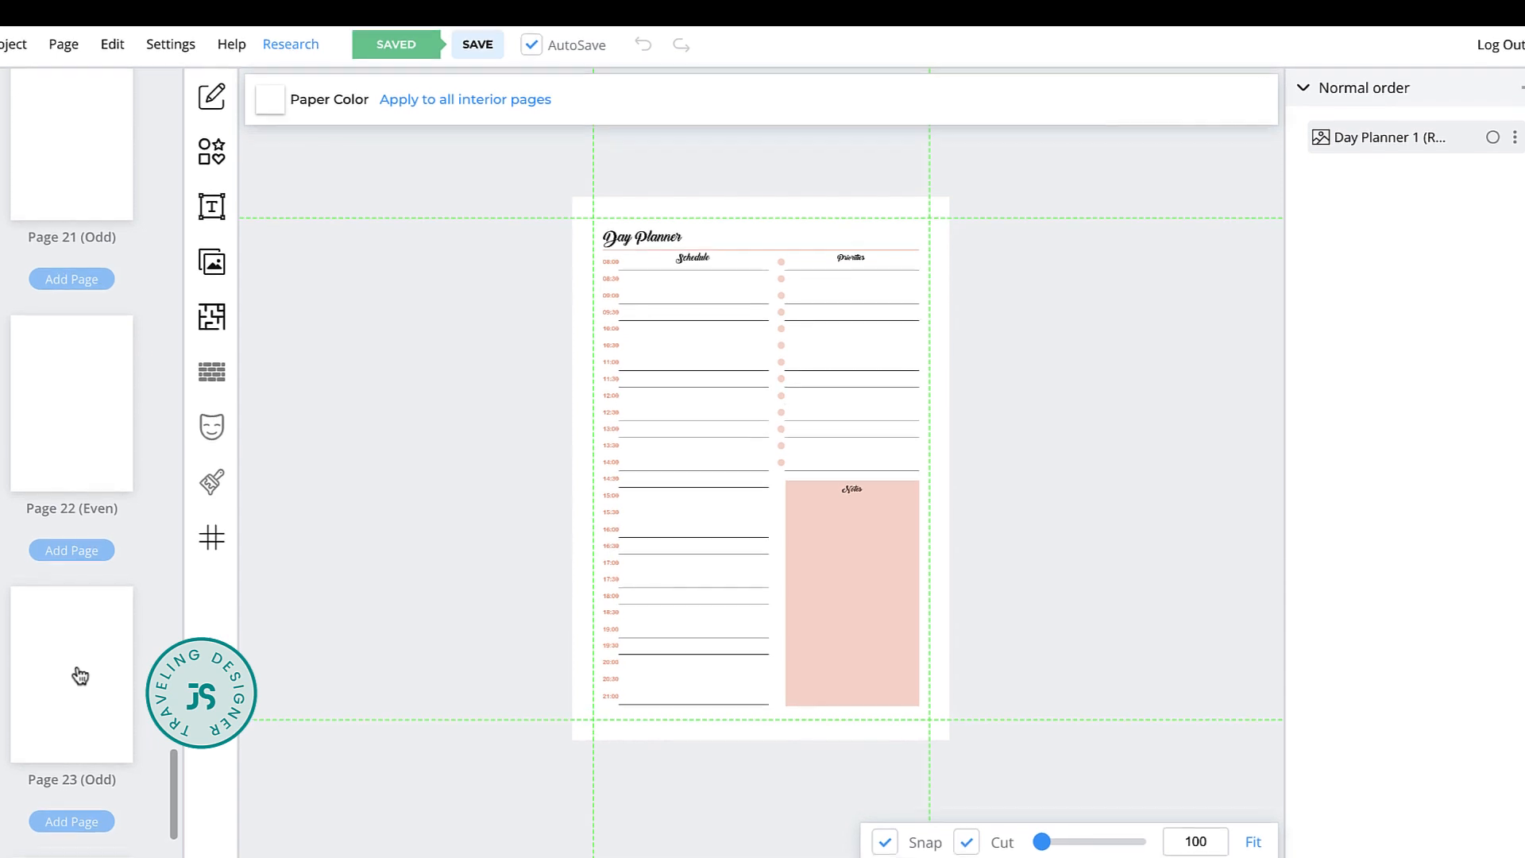
scroll(81, 675, up, 20)
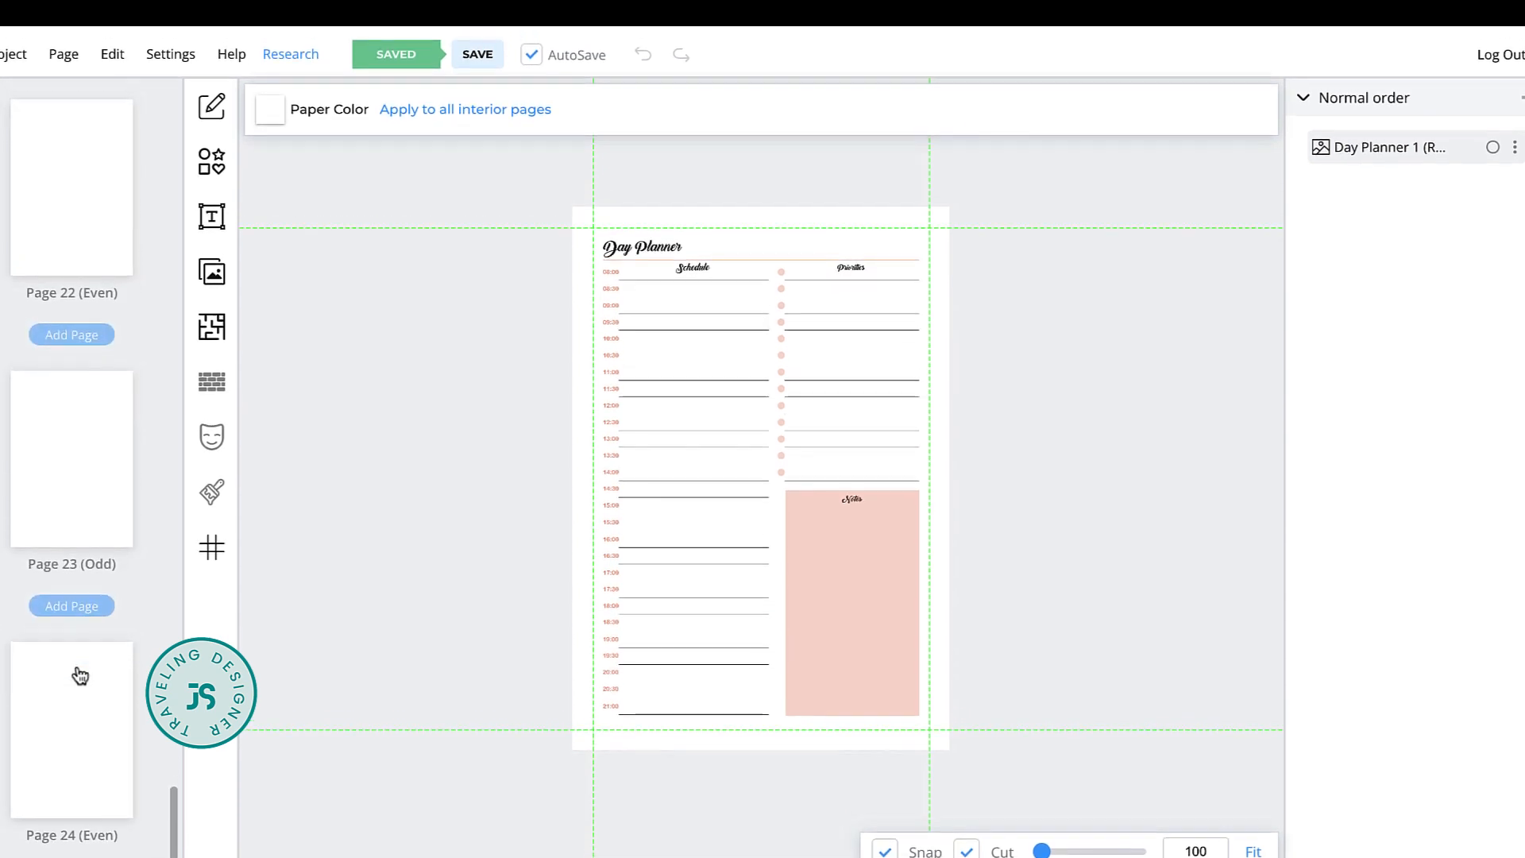
scroll(81, 675, up, 16)
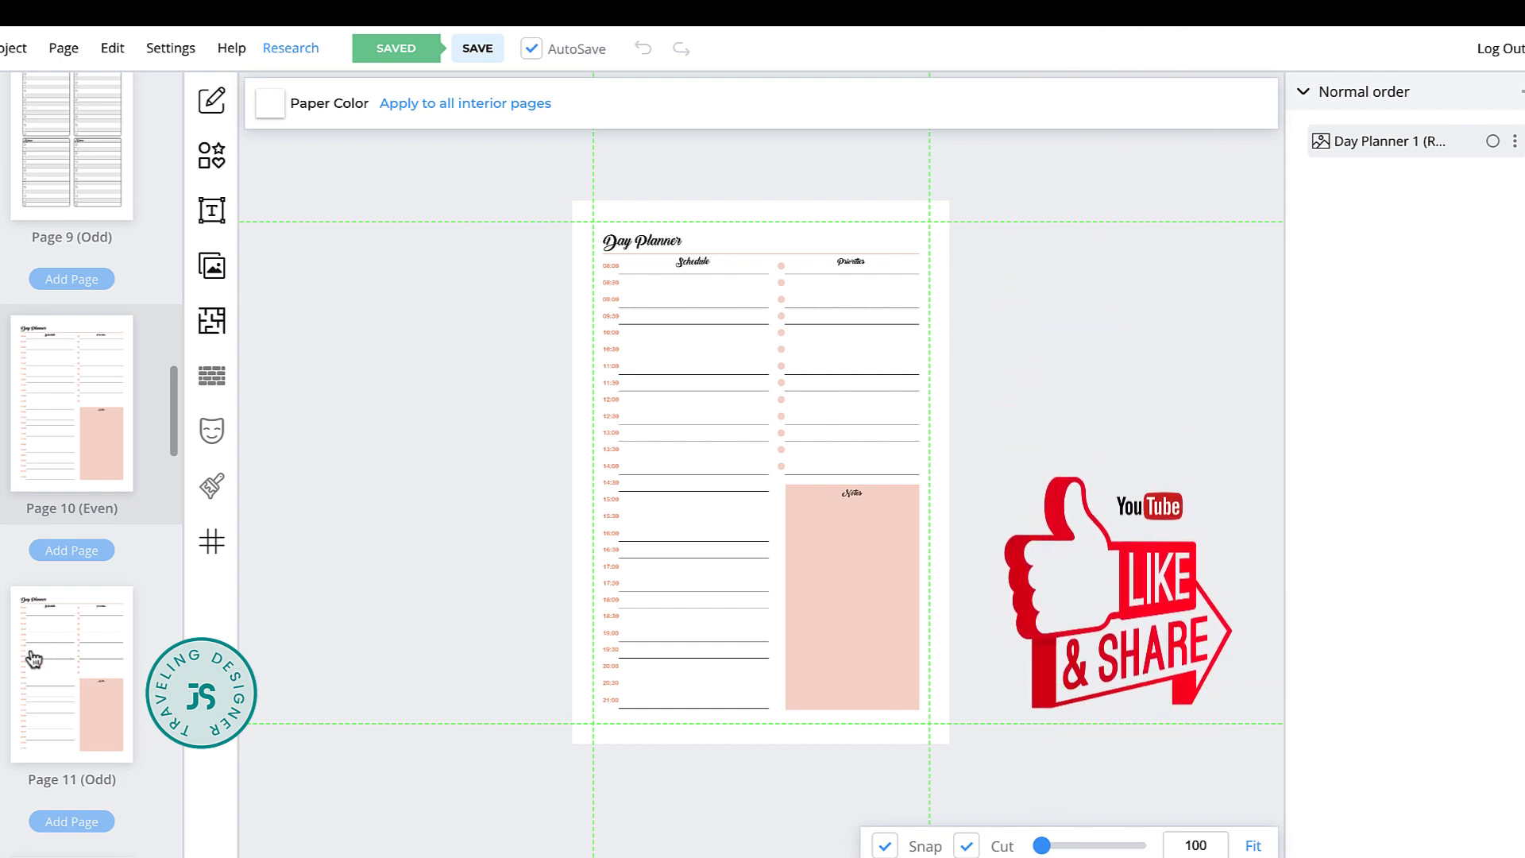
scroll(83, 603, up, 8)
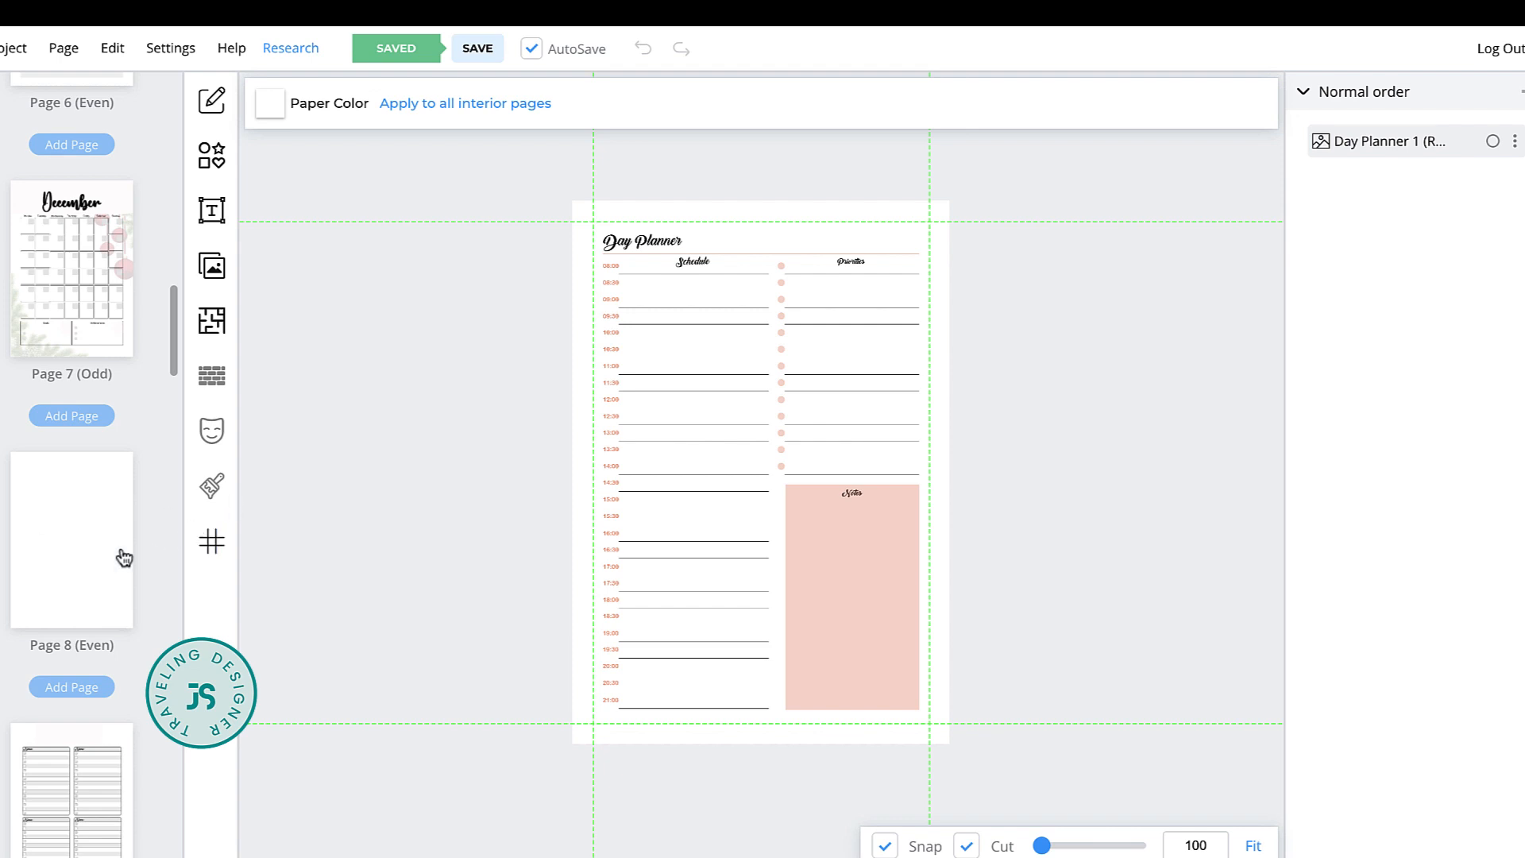
scroll(119, 559, up, 5)
click(103, 809)
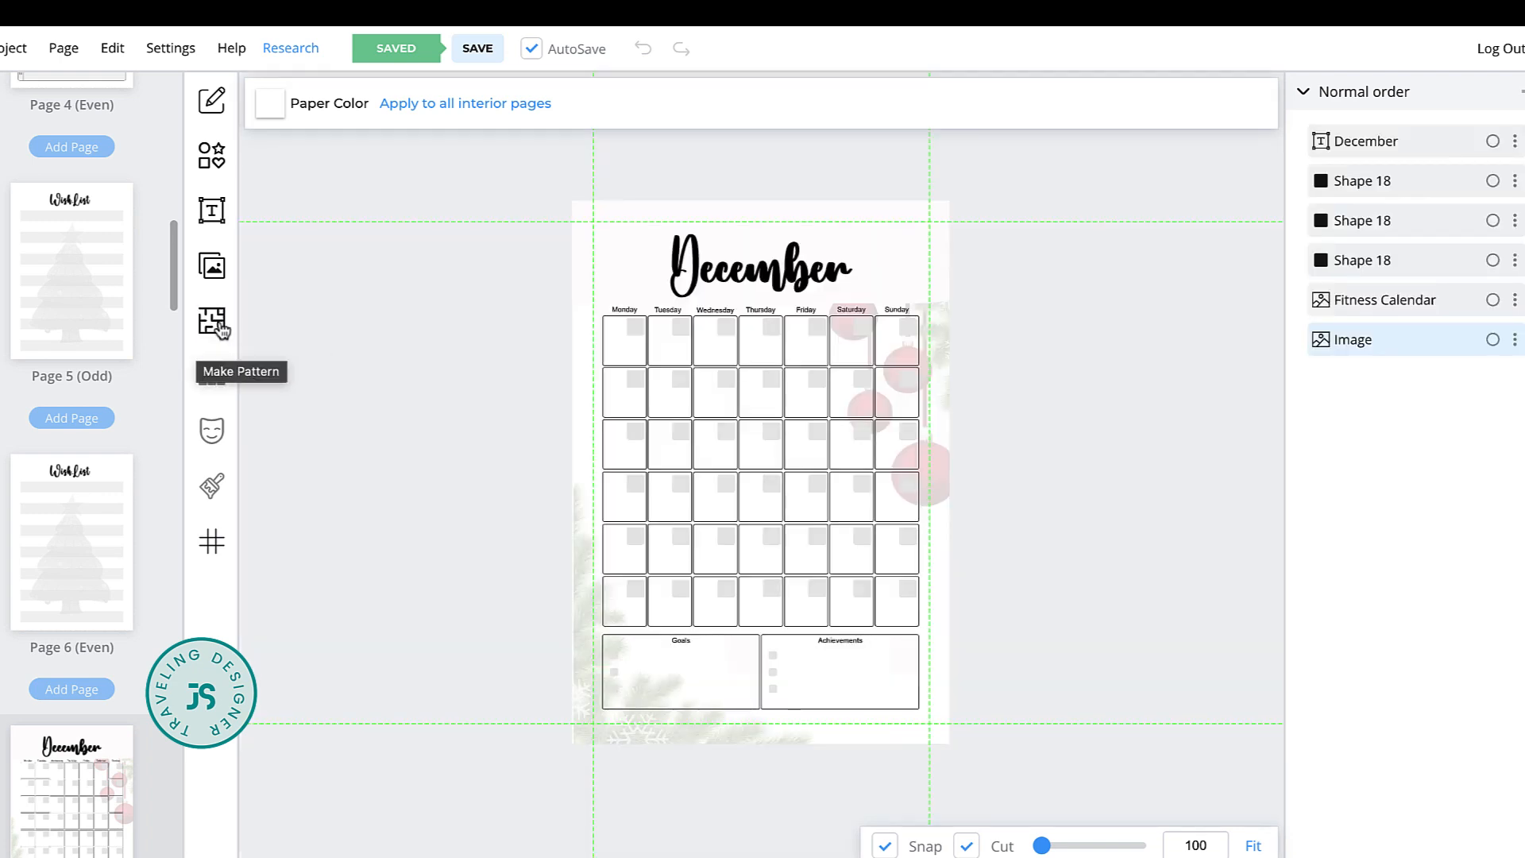
click(70, 329)
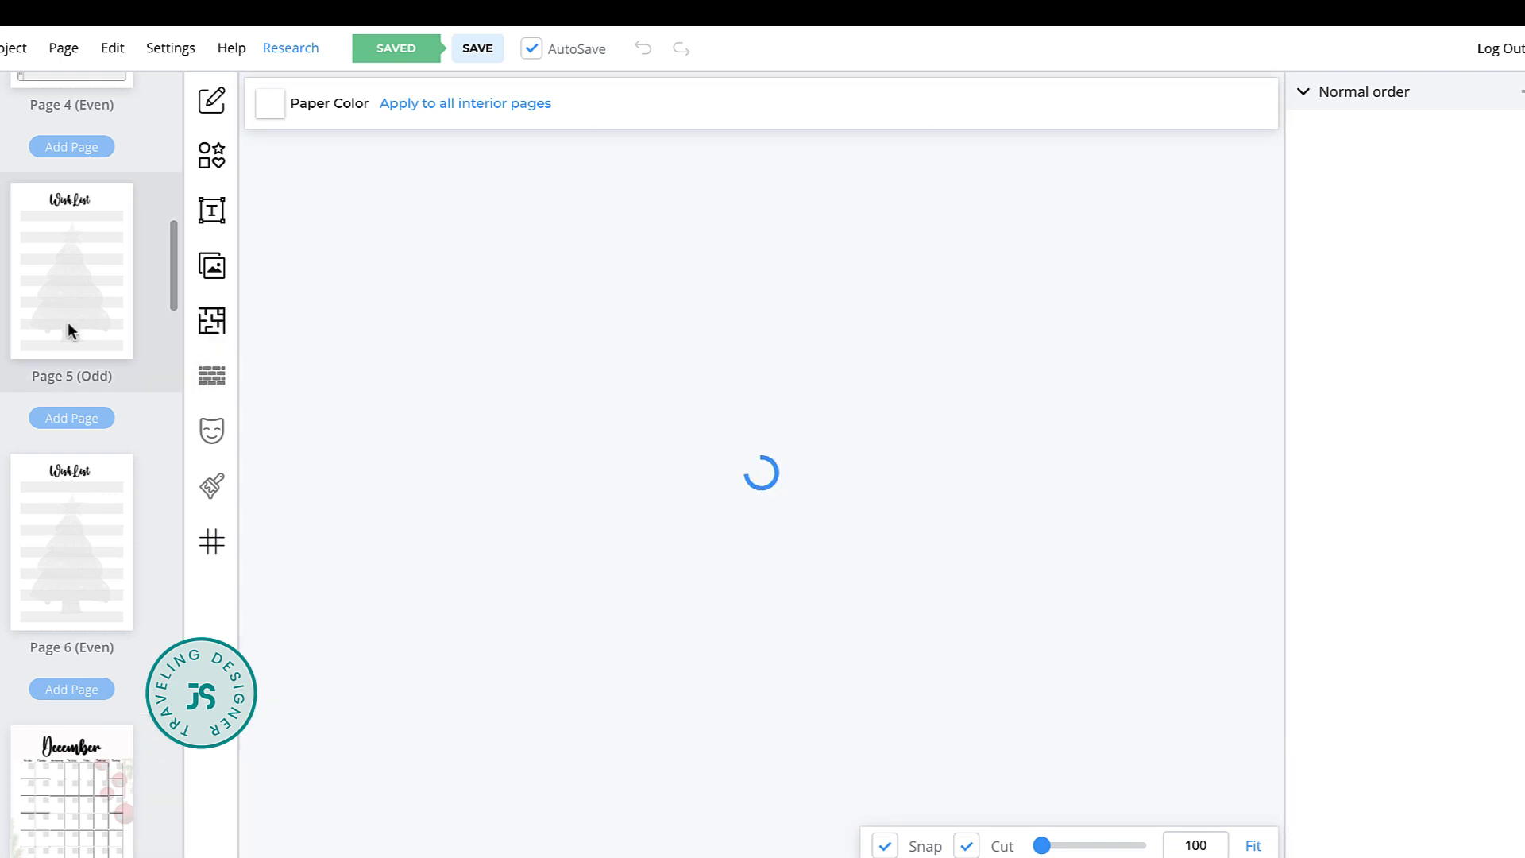